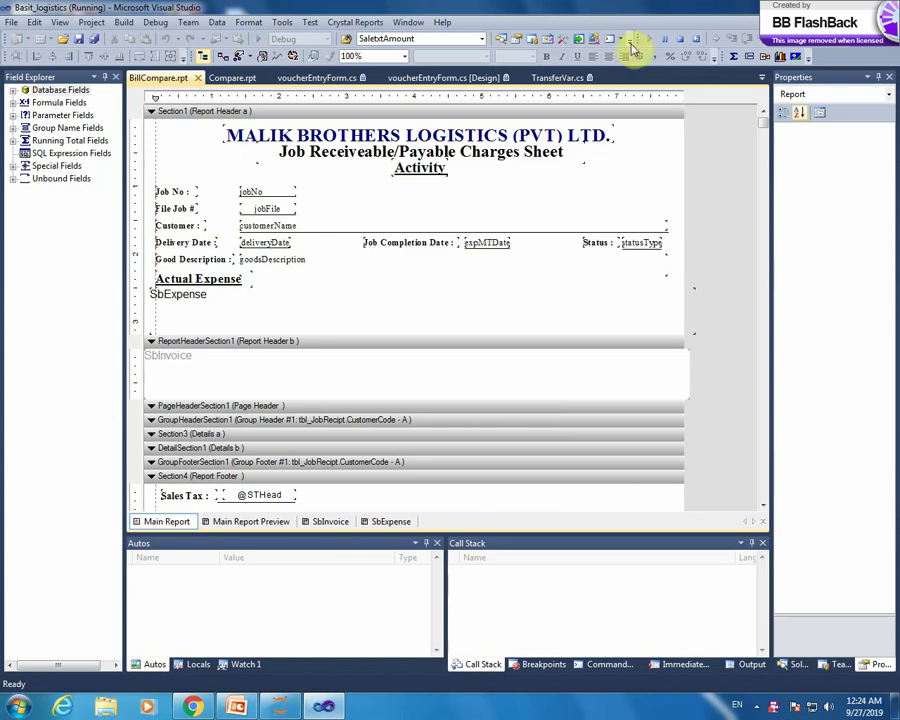
- Stop the running Basit_logistics debug session to return to the BillCompare.rpt design view
click(681, 38)
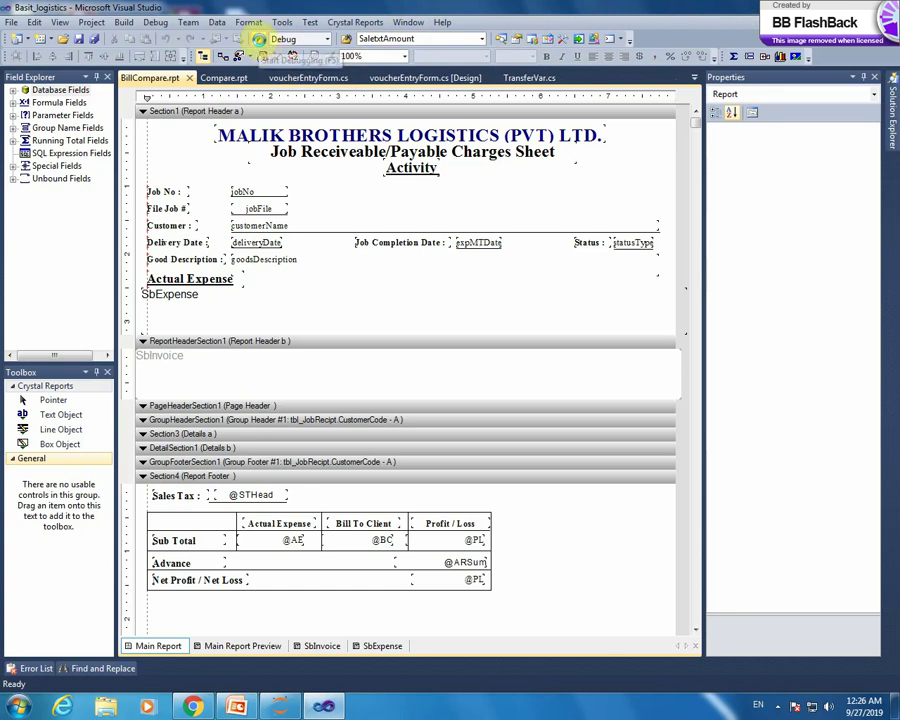
- Start debugging and log in with the user's username and account password
click(260, 40)
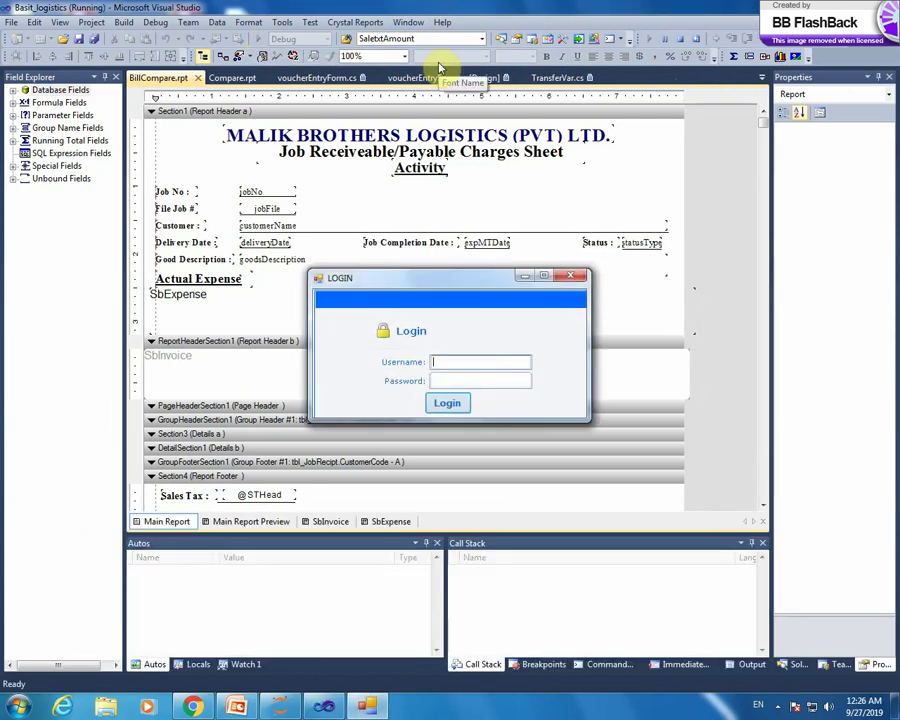
text(Jawaid)
key(Tab)
text(1)
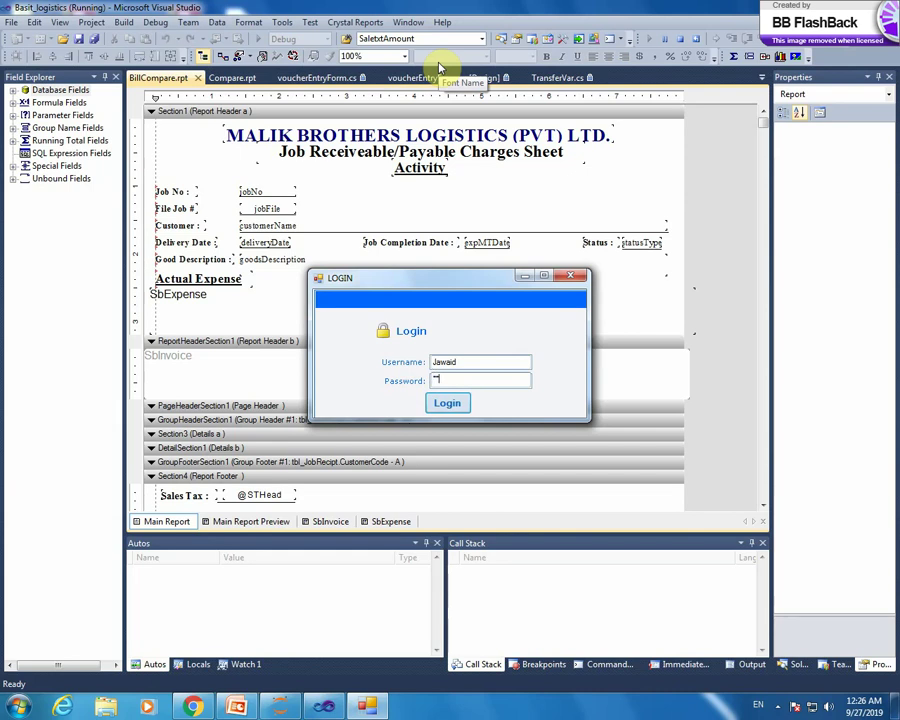
text(23456789)
key(Return)
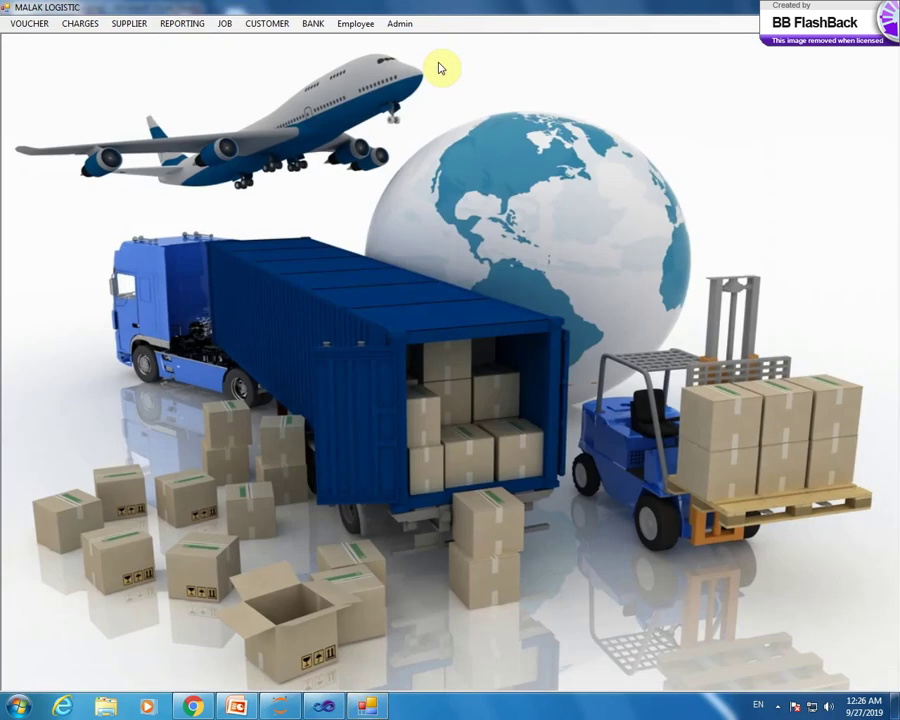
- Open the Chart Of Account window from the VOUCHER menu
click(26, 24)
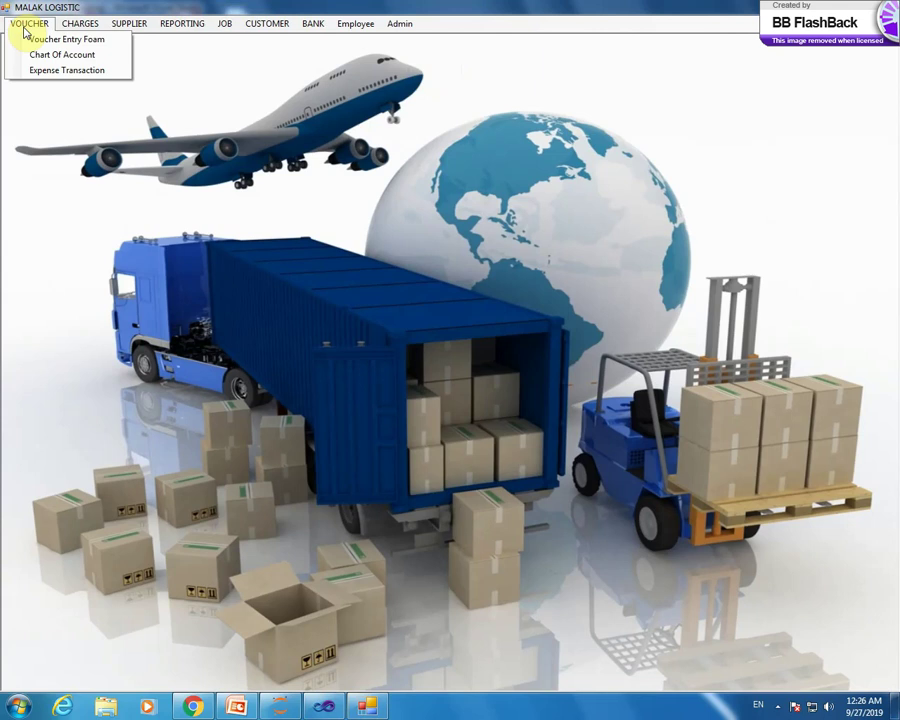
click(60, 54)
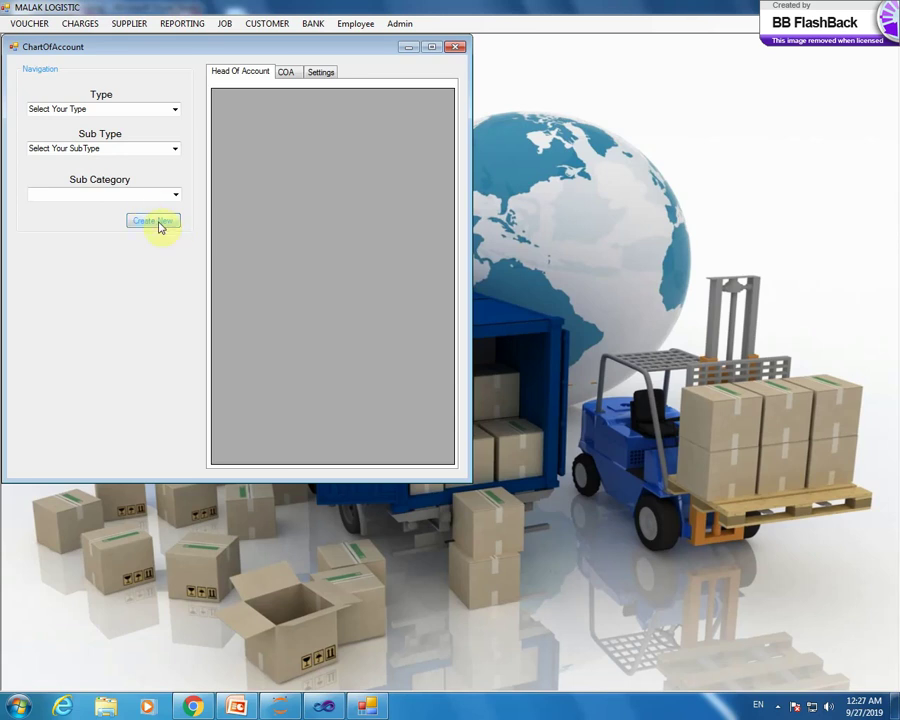
- Open COASetting and look over the ASSETS, LIABILITY, CAPITAL, REVENUE and EXPENSE account types
click(158, 222)
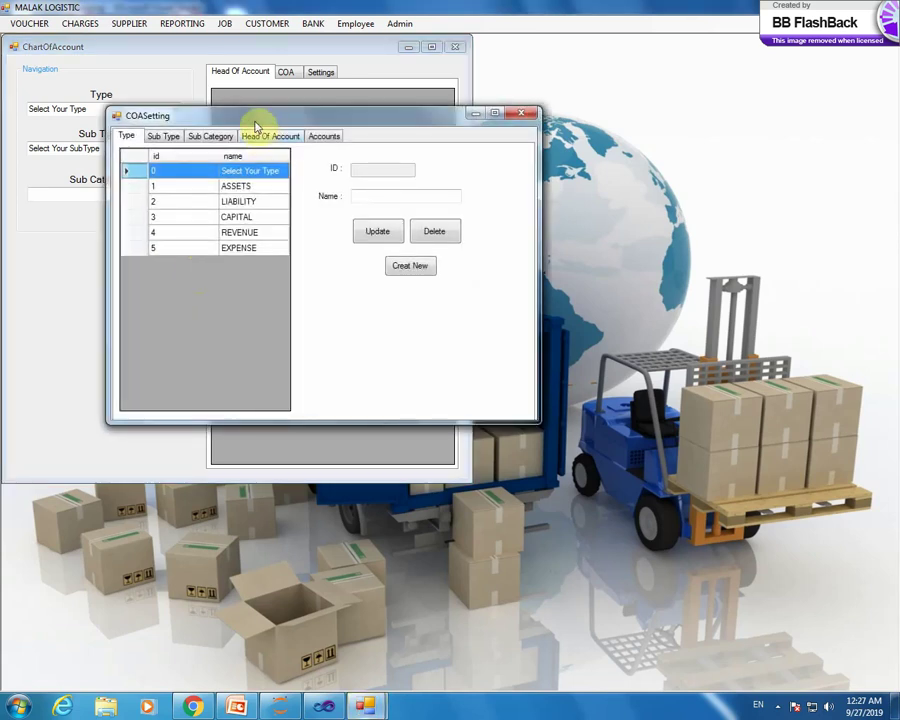
drag(256, 125, 253, 153)
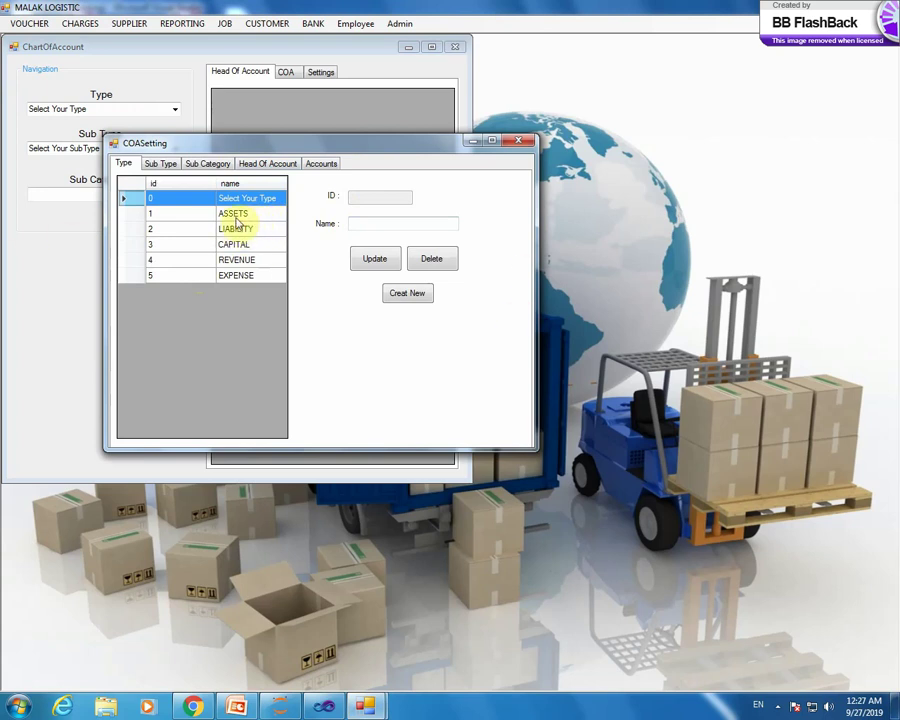
click(242, 215)
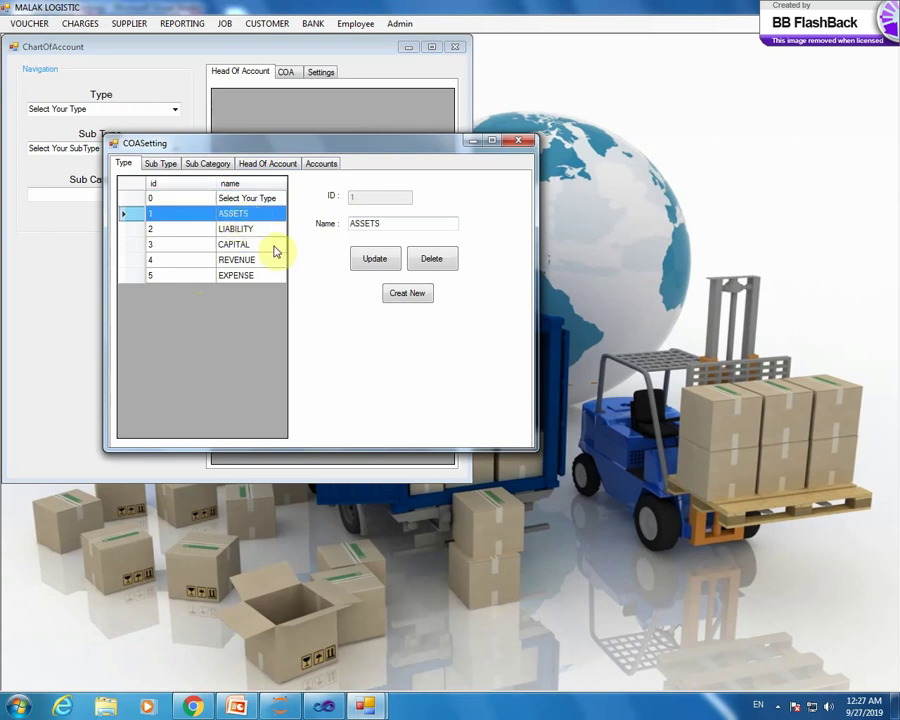
click(254, 230)
click(258, 244)
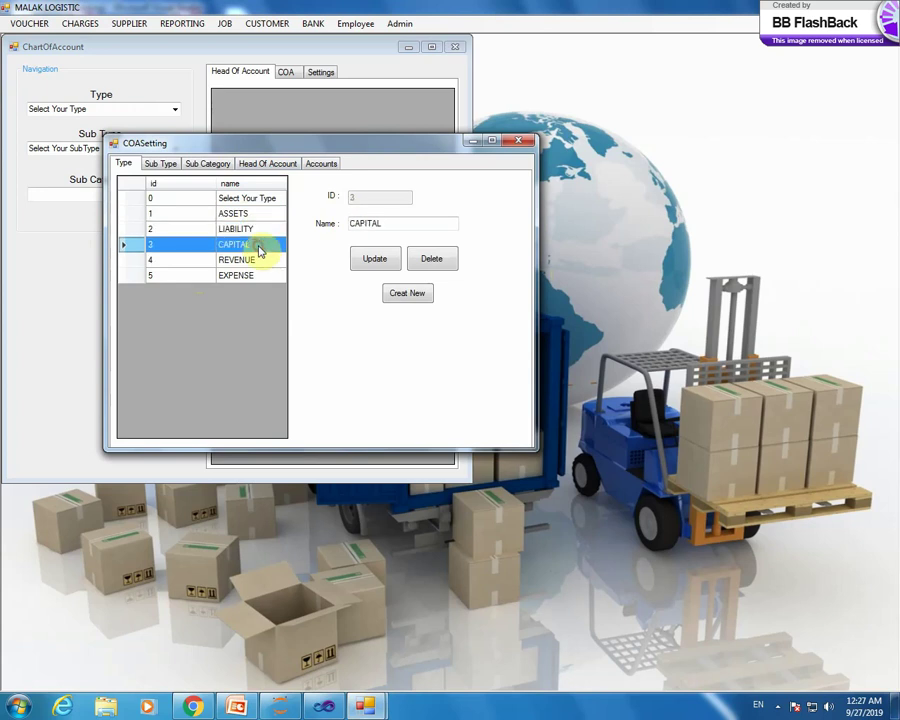
click(268, 261)
click(258, 277)
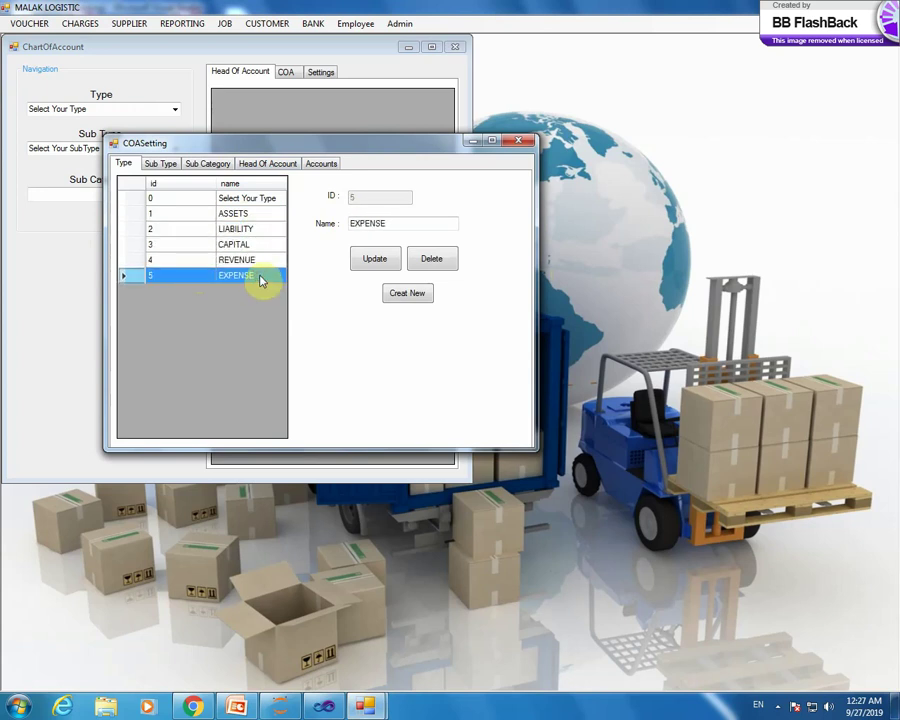
- Review the sub types of ASSETS, LIABILITY, CAPITAL and EXPENSE in turn
click(250, 218)
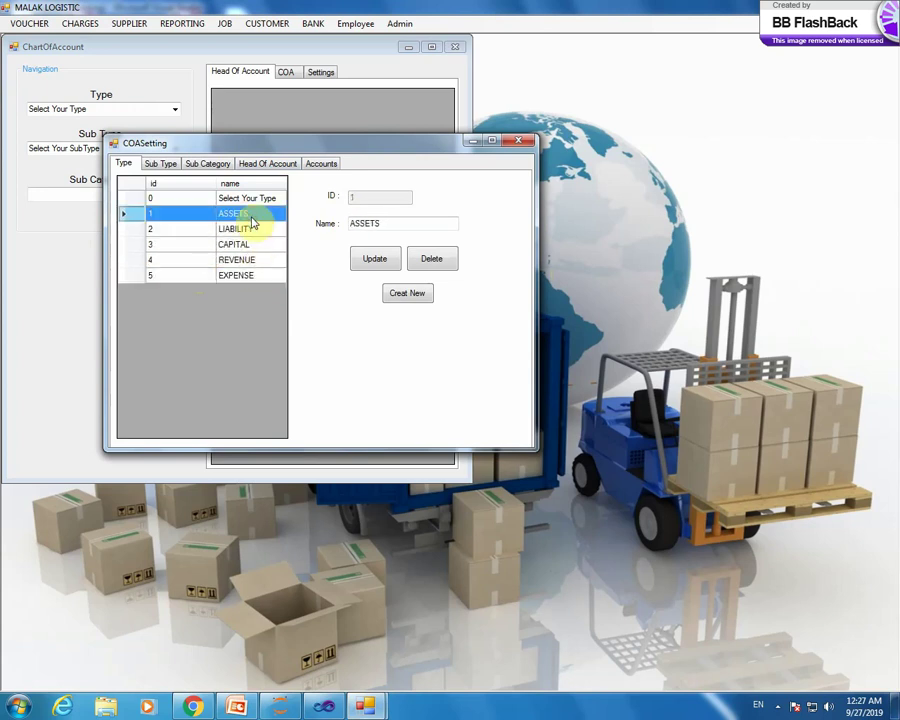
click(163, 164)
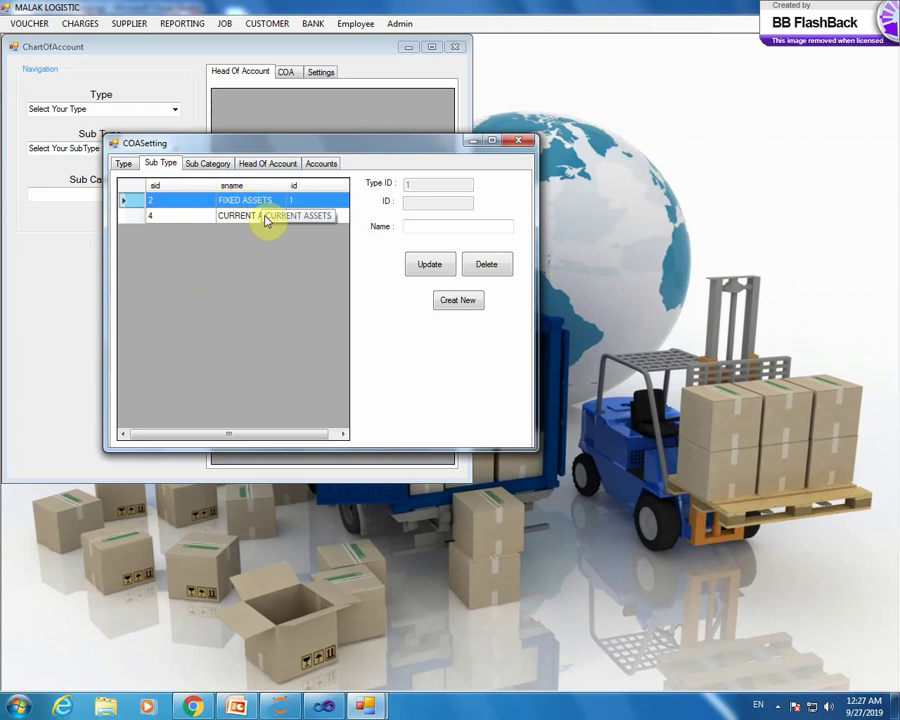
click(125, 164)
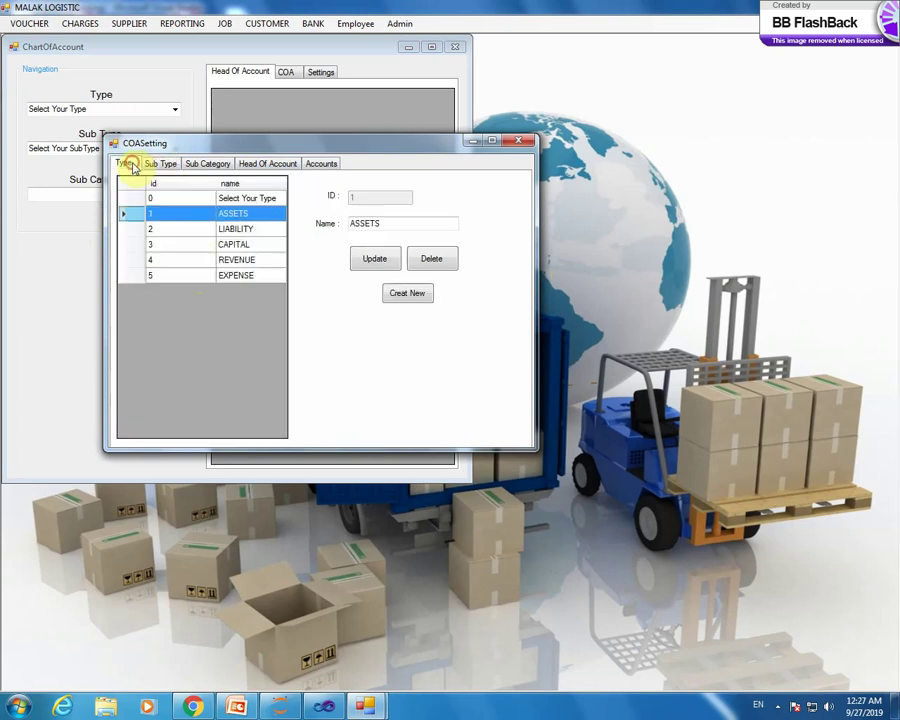
click(208, 230)
click(166, 164)
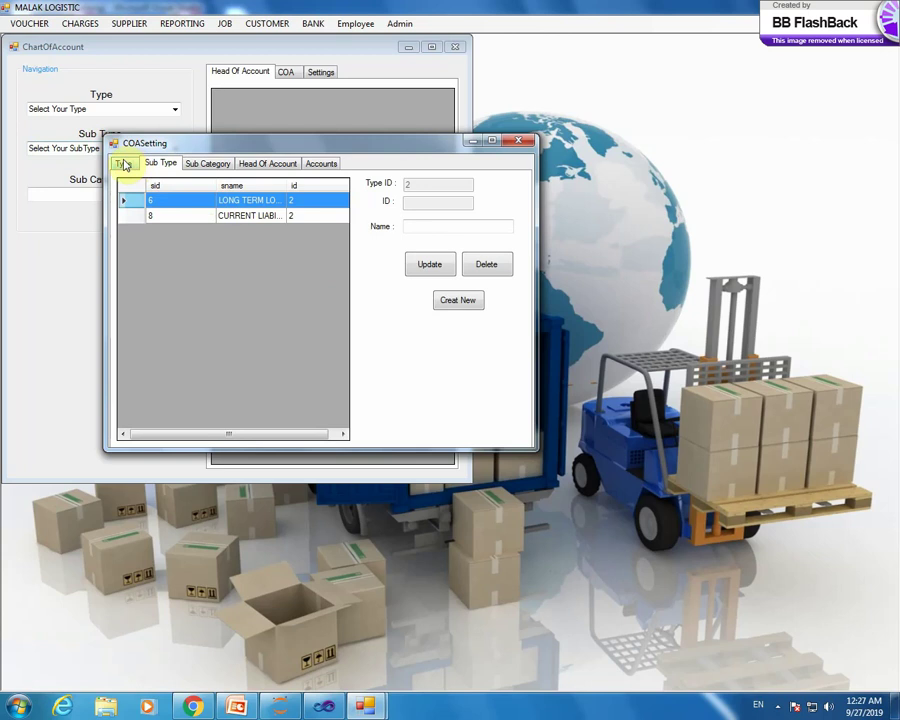
click(124, 164)
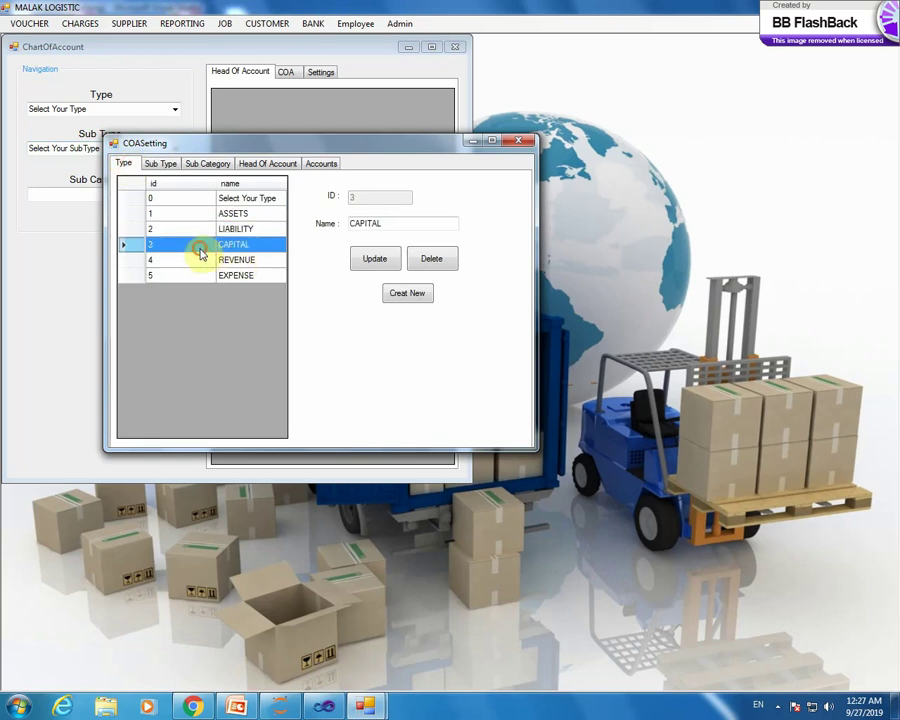
click(168, 165)
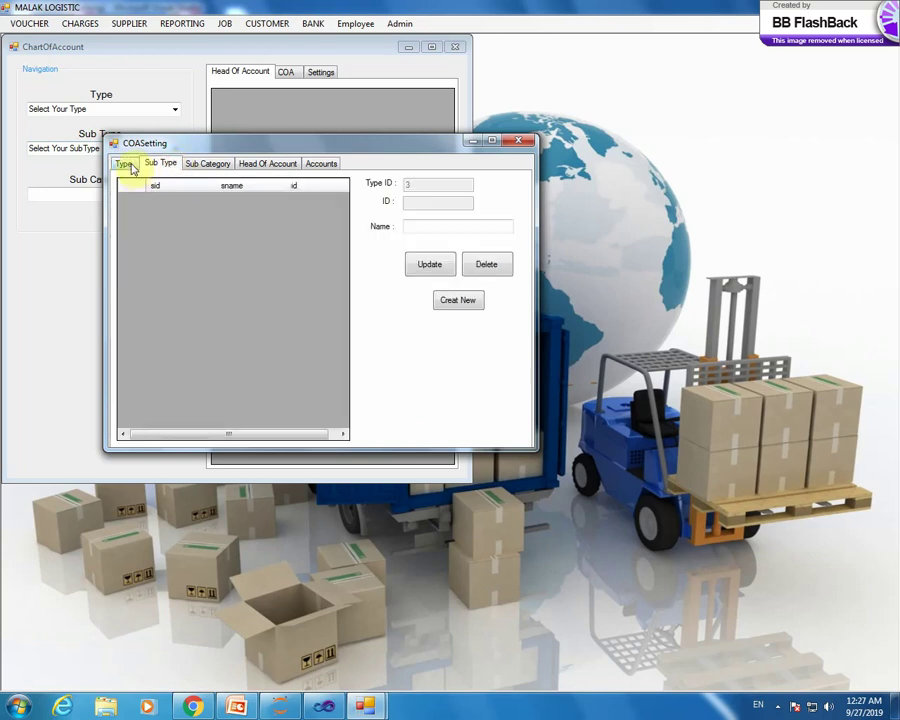
click(124, 166)
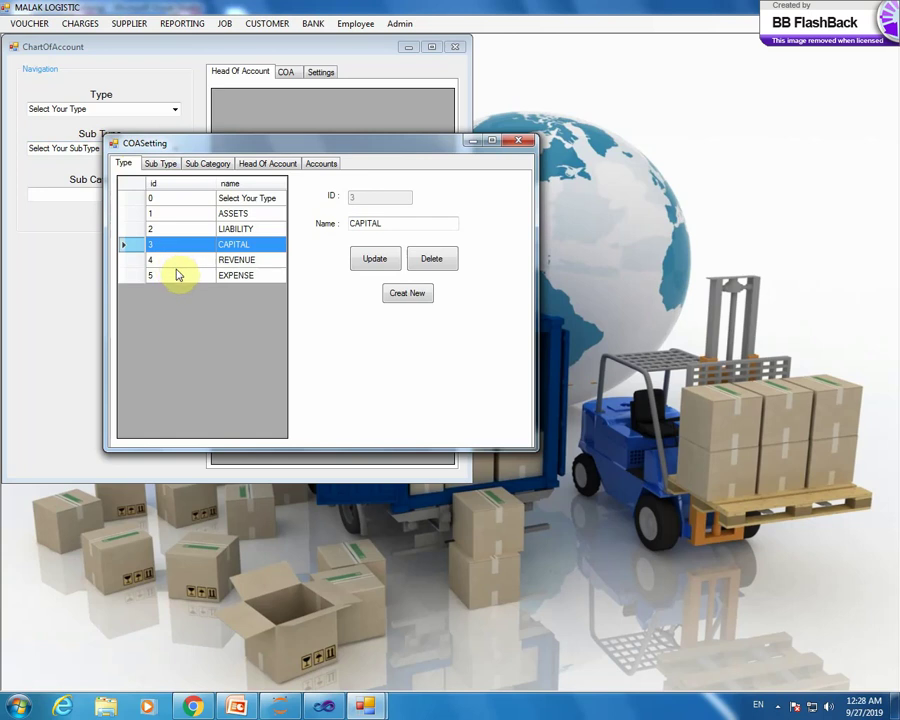
click(176, 275)
click(170, 166)
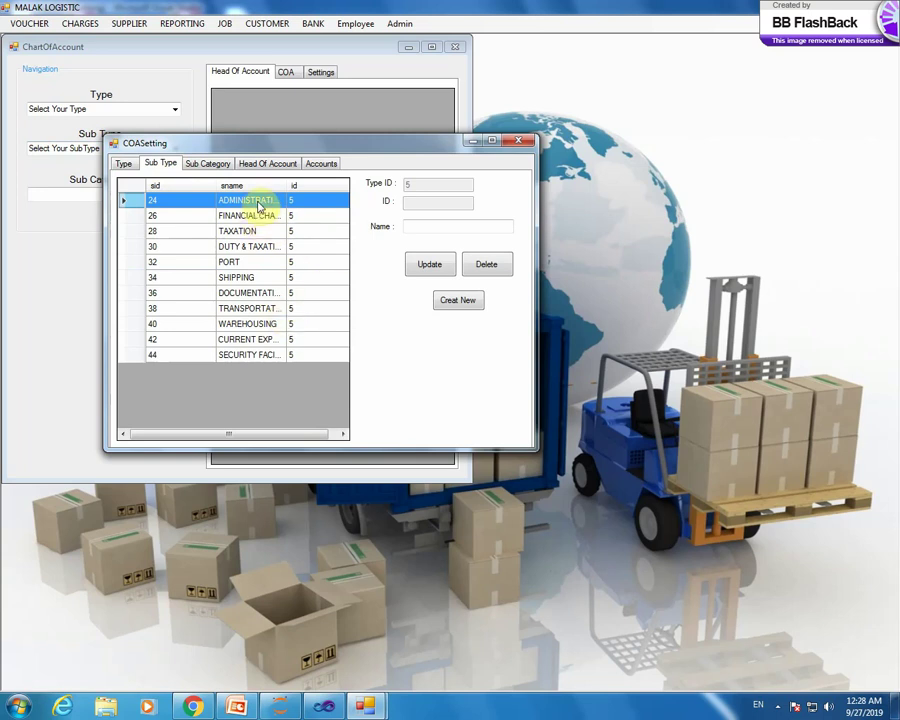
click(122, 164)
- Select ASSETS then CURRENT ASSETS and list its sub categories
click(184, 213)
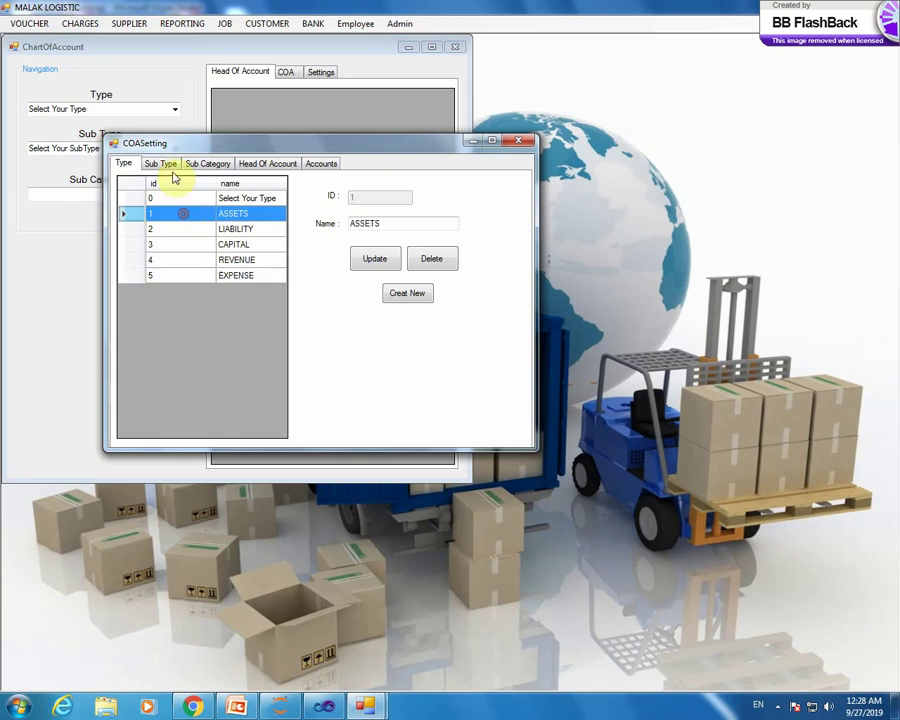
click(170, 166)
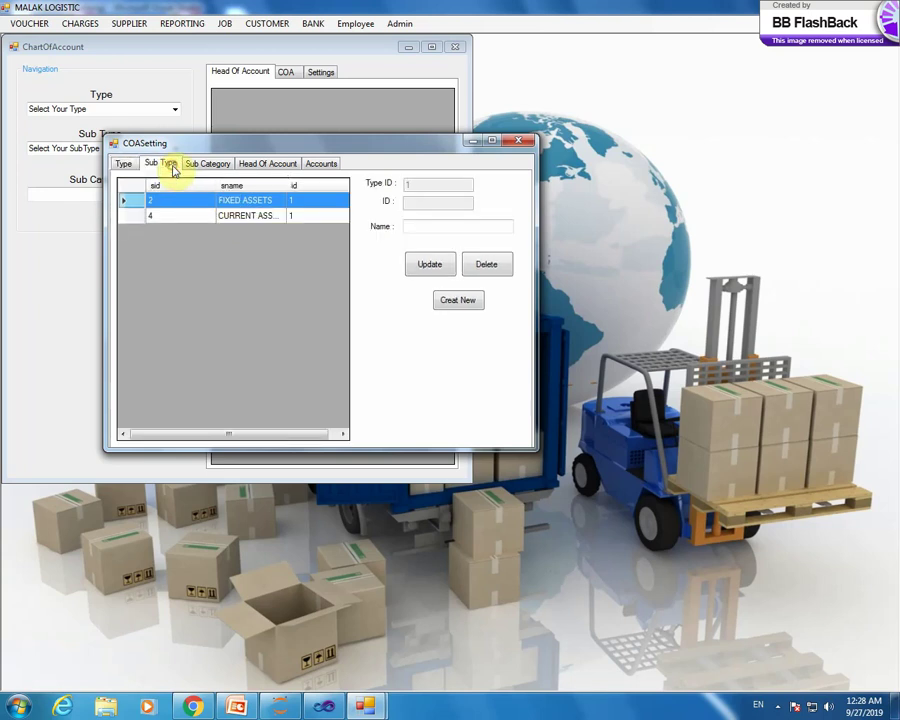
click(194, 216)
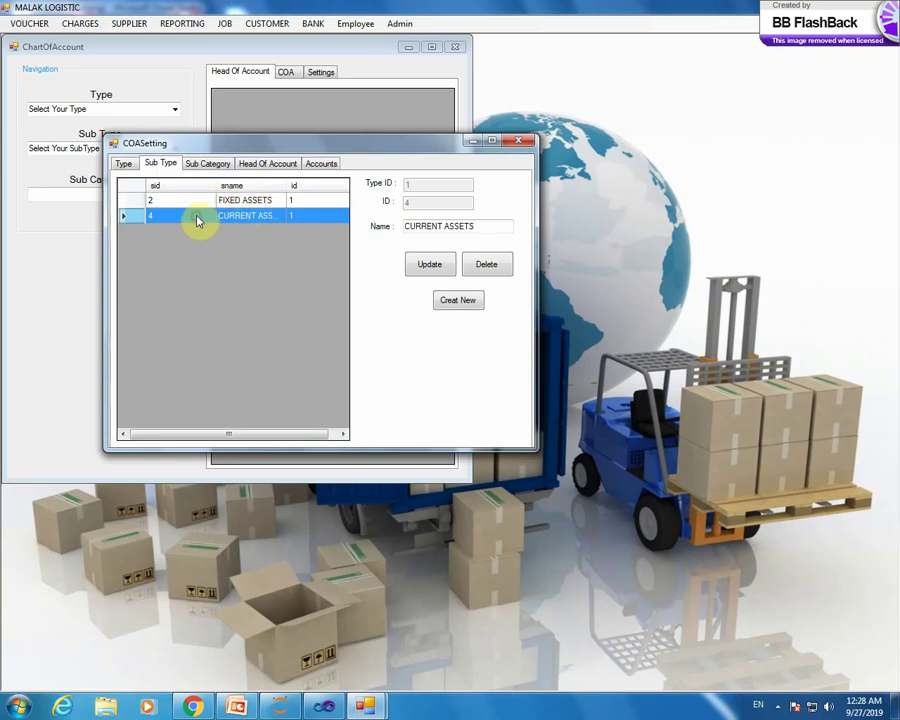
click(210, 165)
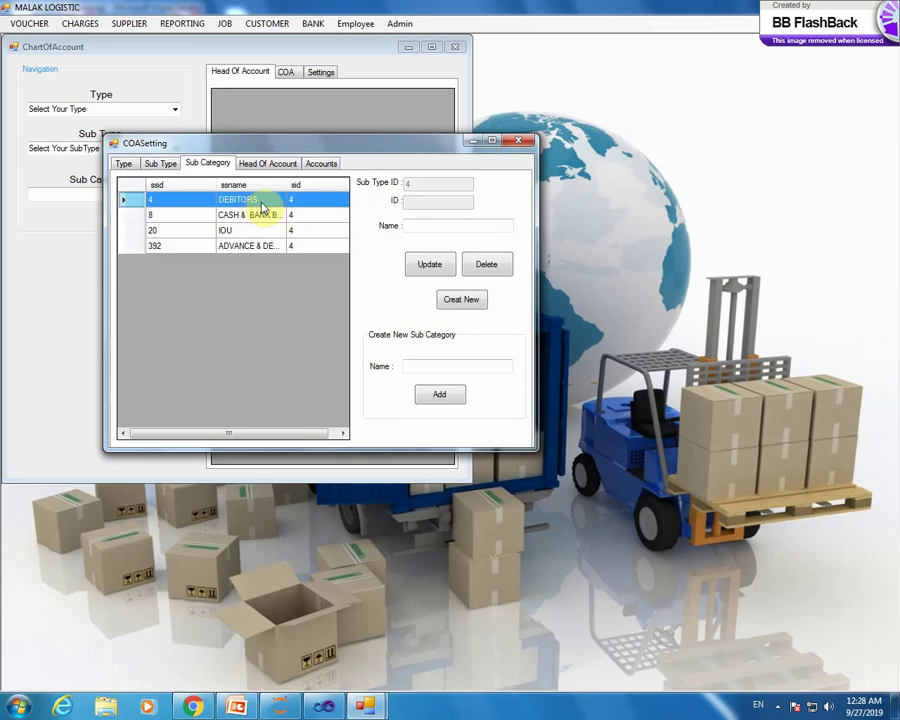
- Load the DEBITORS sub category and show its account heads
click(261, 204)
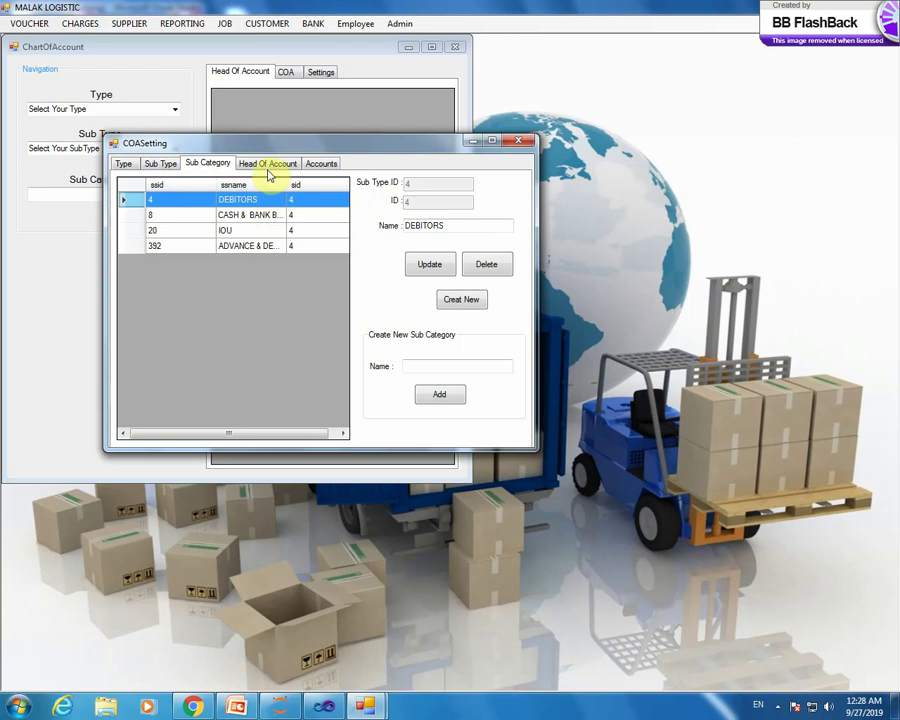
click(270, 166)
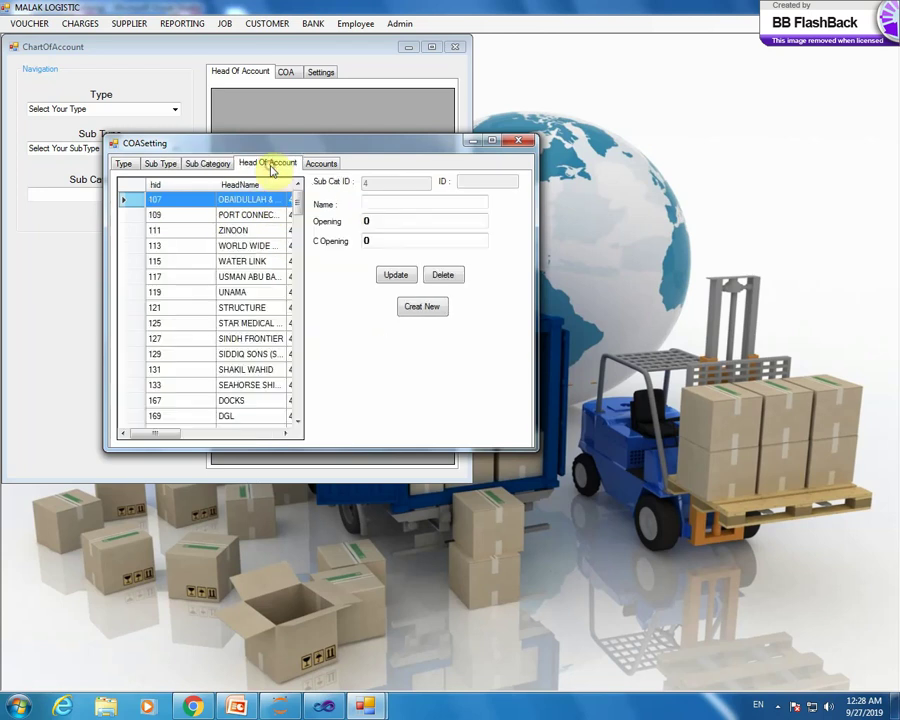
click(210, 165)
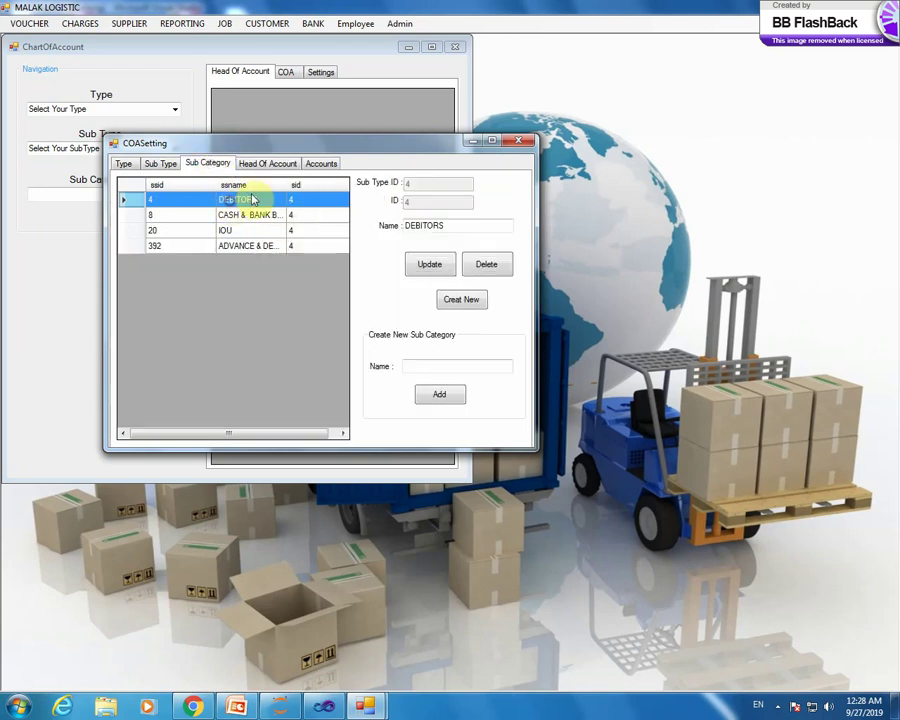
click(264, 165)
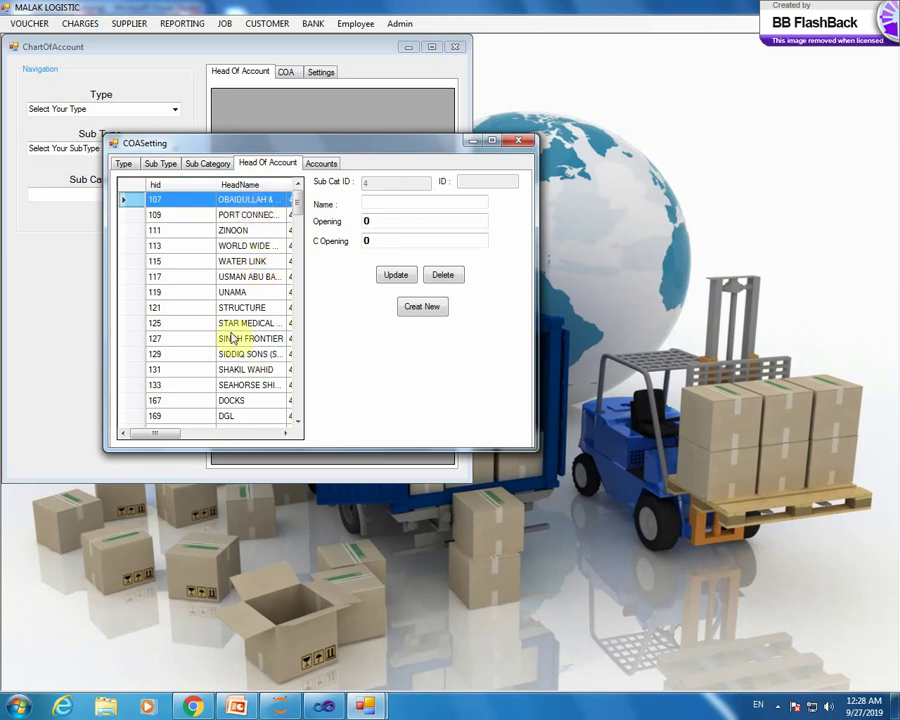
- Step through the DEBITORS account heads' details and opening balances, ending on head 107
click(247, 201)
click(244, 216)
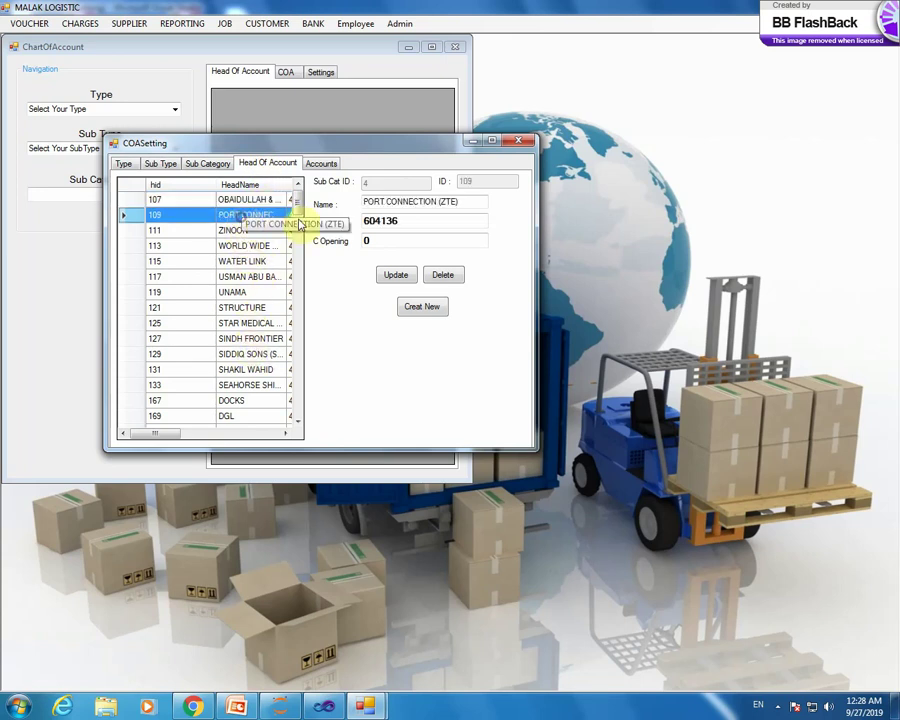
click(236, 231)
click(258, 246)
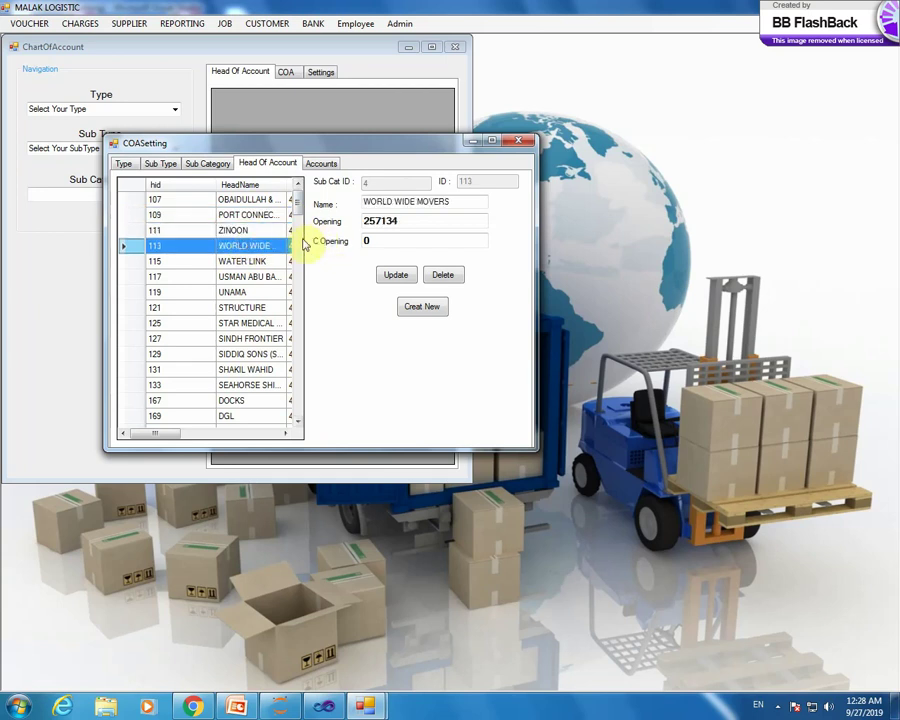
click(245, 261)
click(245, 276)
click(241, 292)
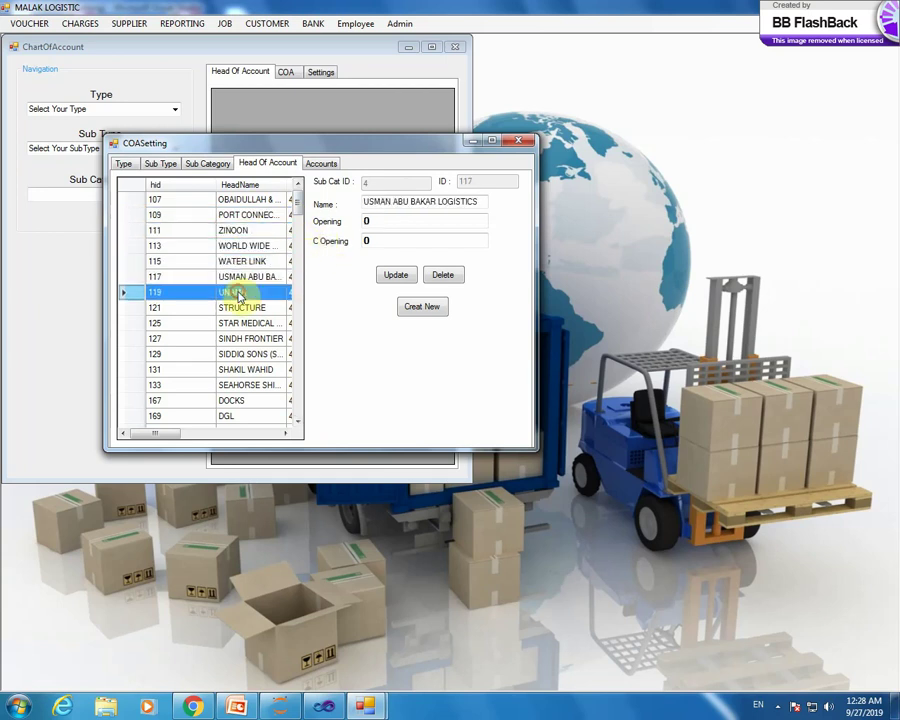
click(236, 308)
click(230, 230)
click(240, 201)
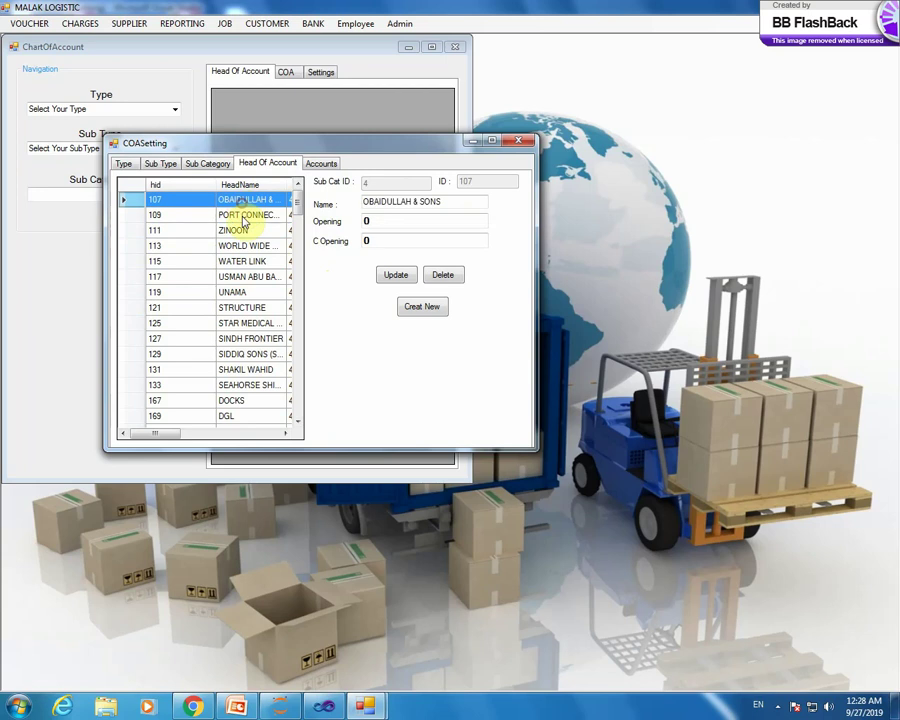
click(246, 216)
click(237, 199)
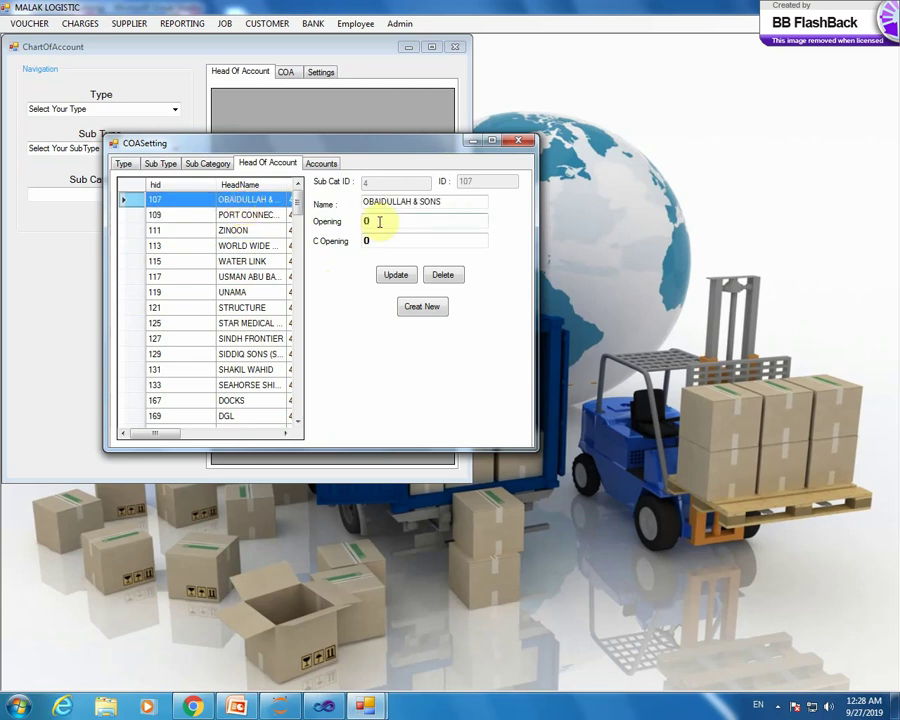
- Start a new entry, view the heads under CASH & BANK BALANCE, then return to sub categories
click(428, 309)
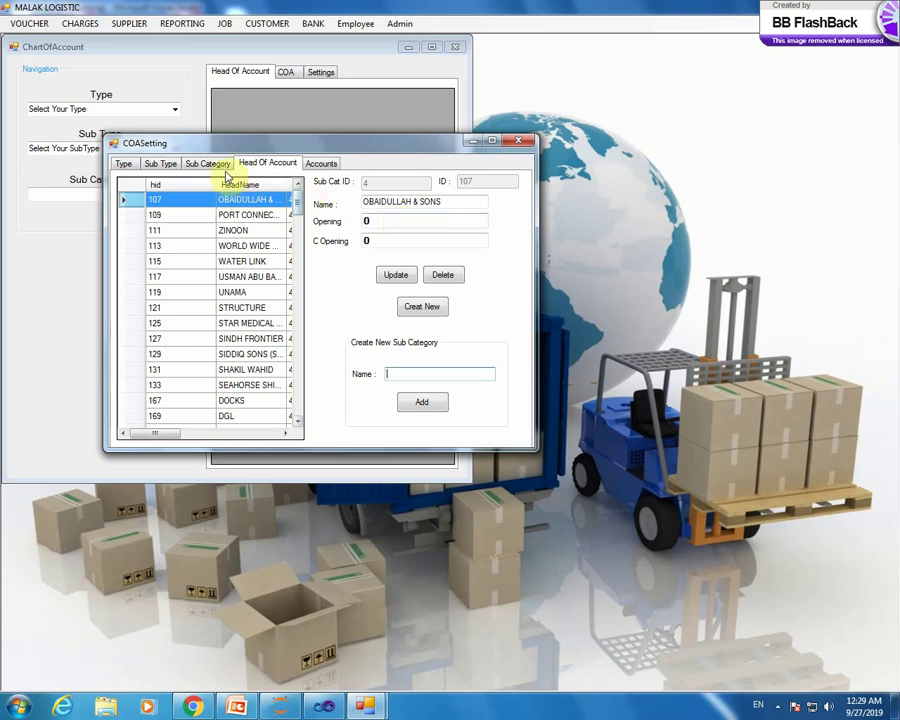
click(207, 163)
click(252, 215)
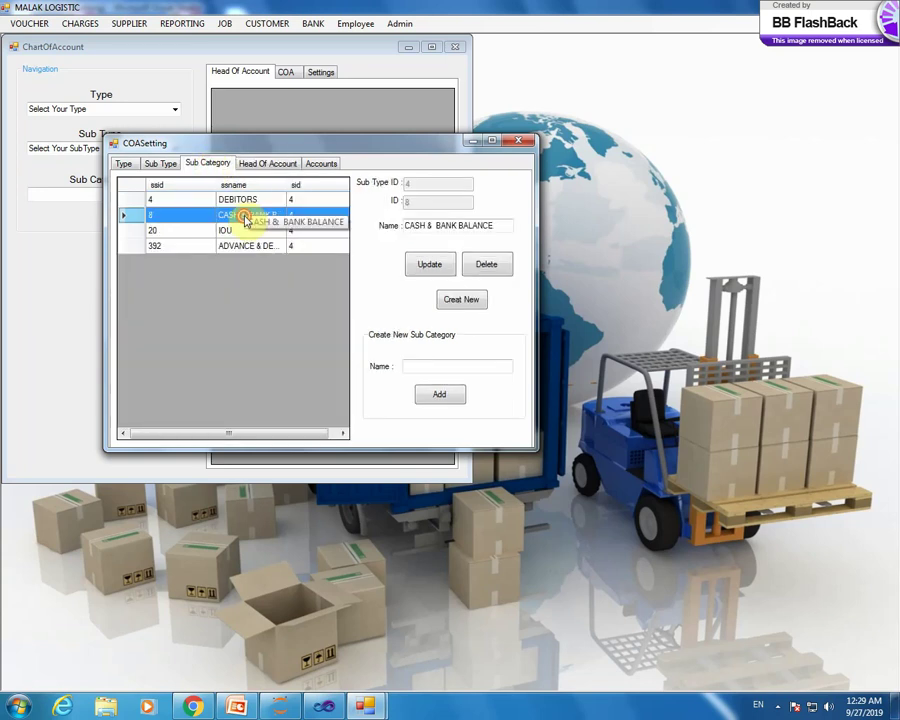
click(260, 167)
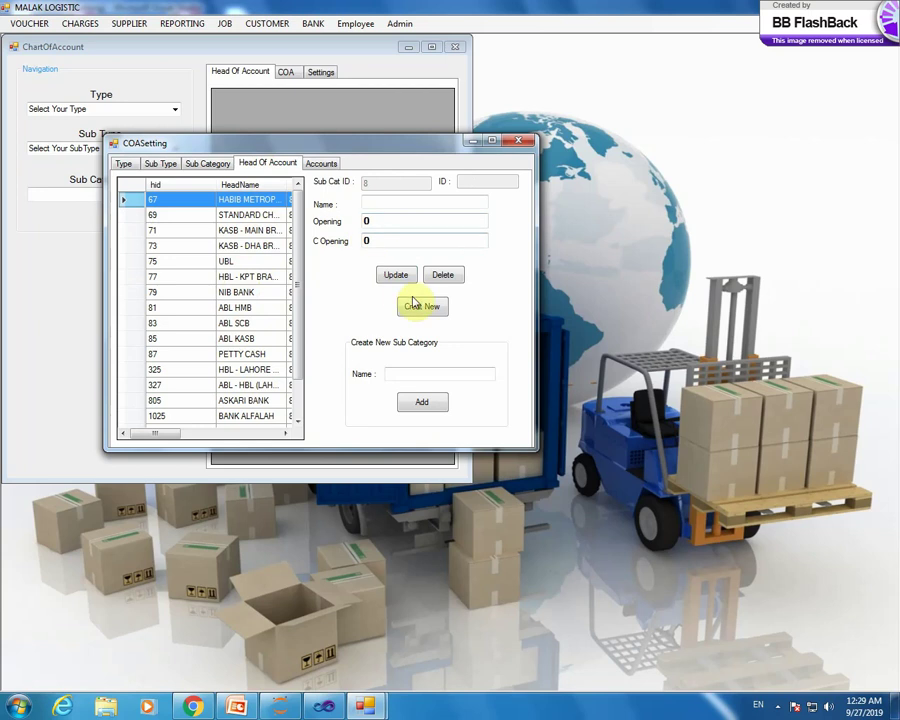
click(404, 372)
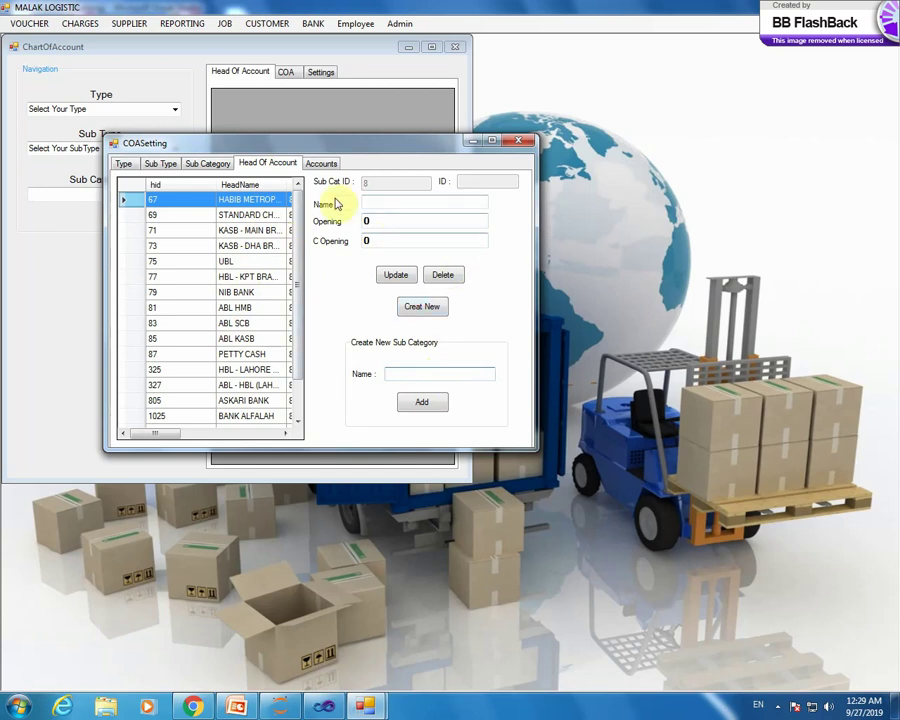
click(203, 164)
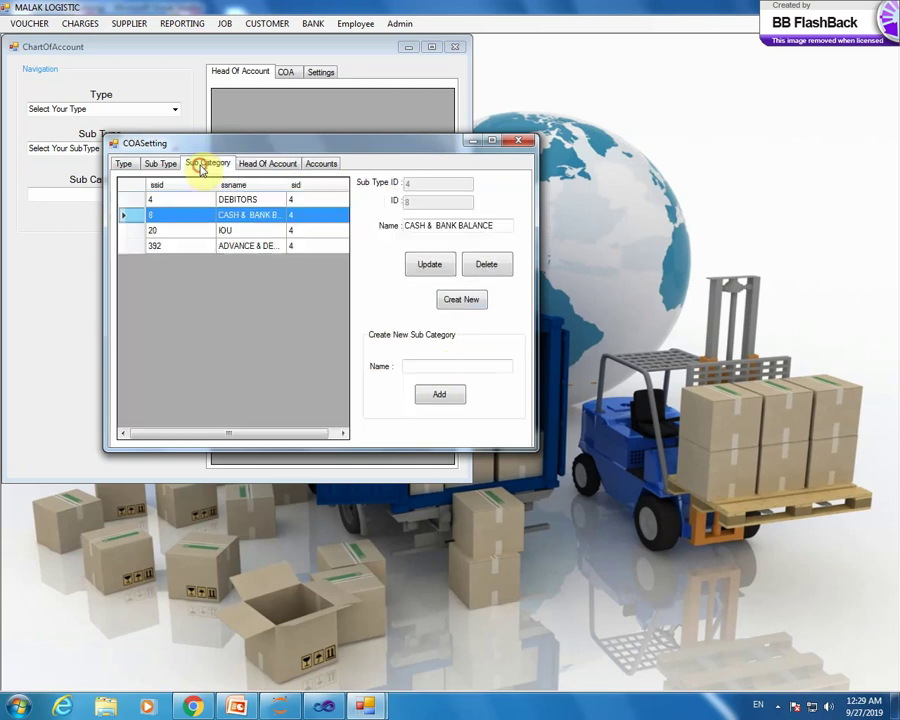
- Select the IOU sub category and list its account heads
click(232, 231)
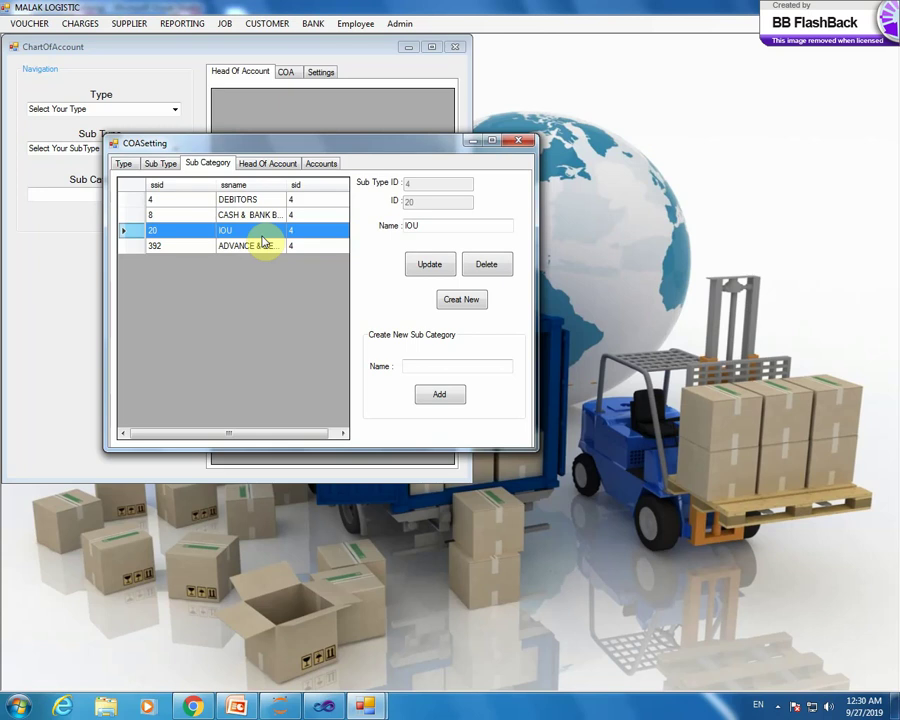
click(266, 234)
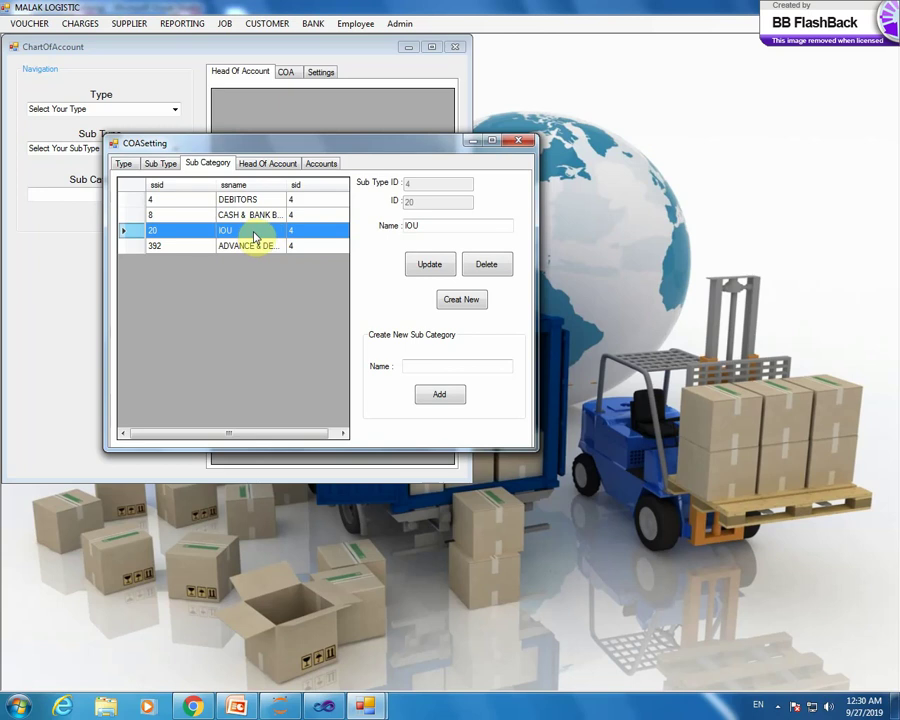
click(263, 164)
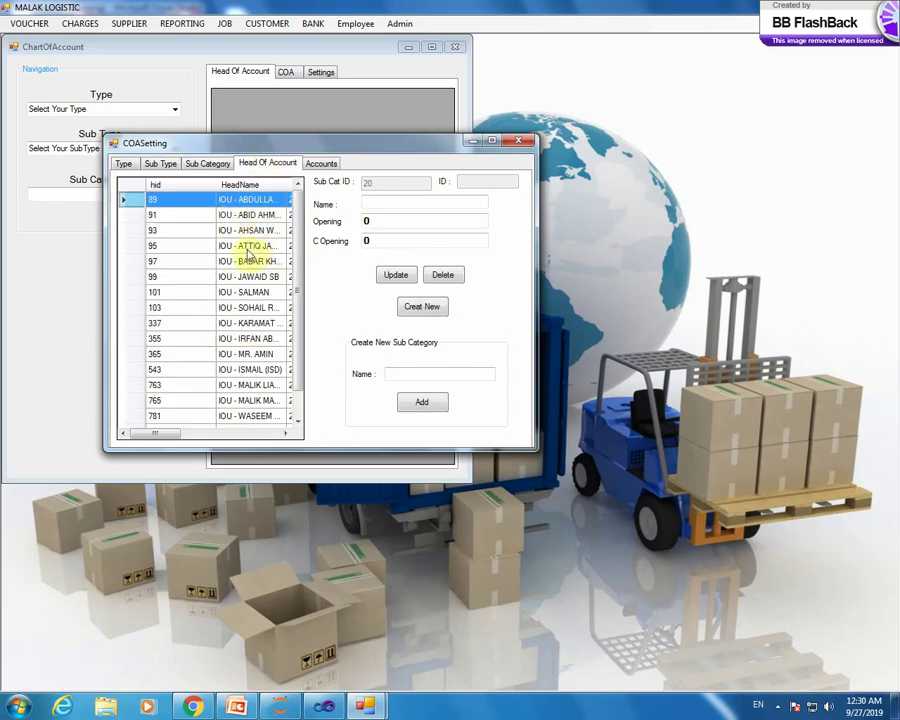
- Check the IOU heads' opening balances, ending on head 95 with 291408
click(252, 215)
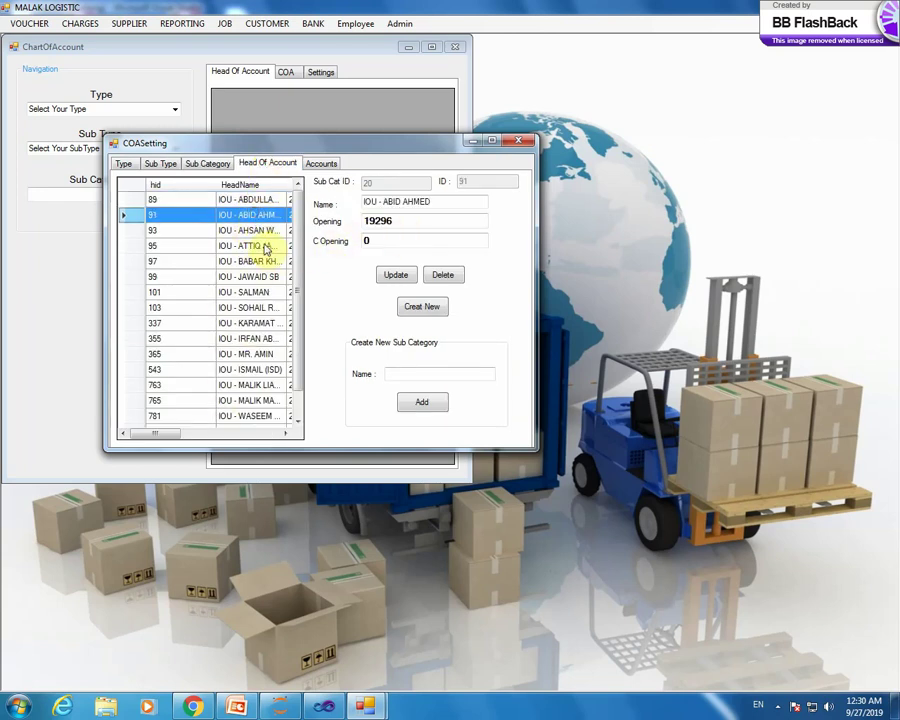
click(252, 230)
click(255, 262)
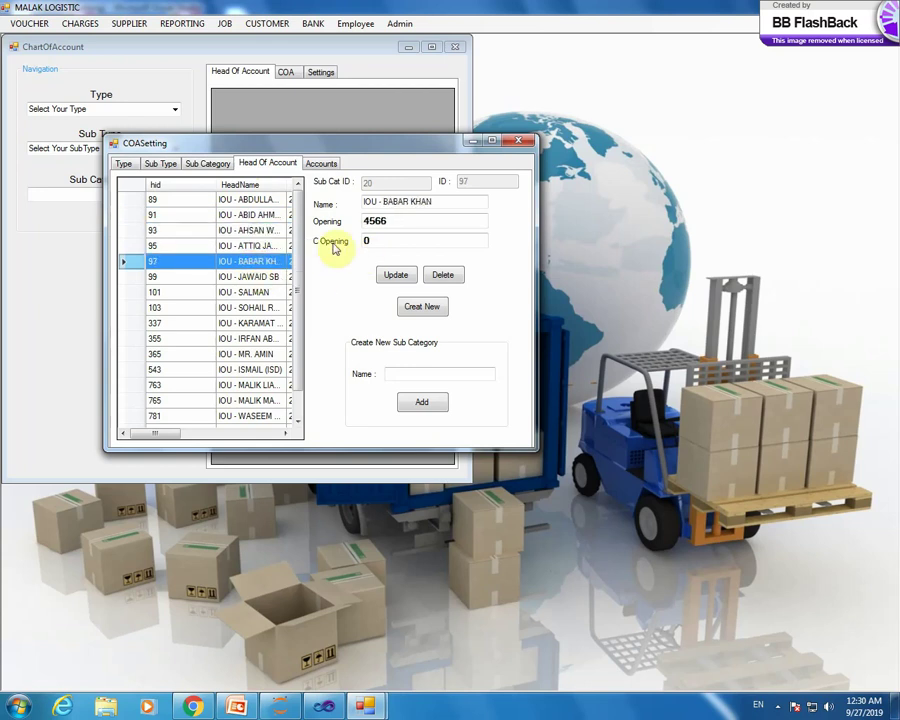
click(262, 277)
click(266, 292)
click(261, 323)
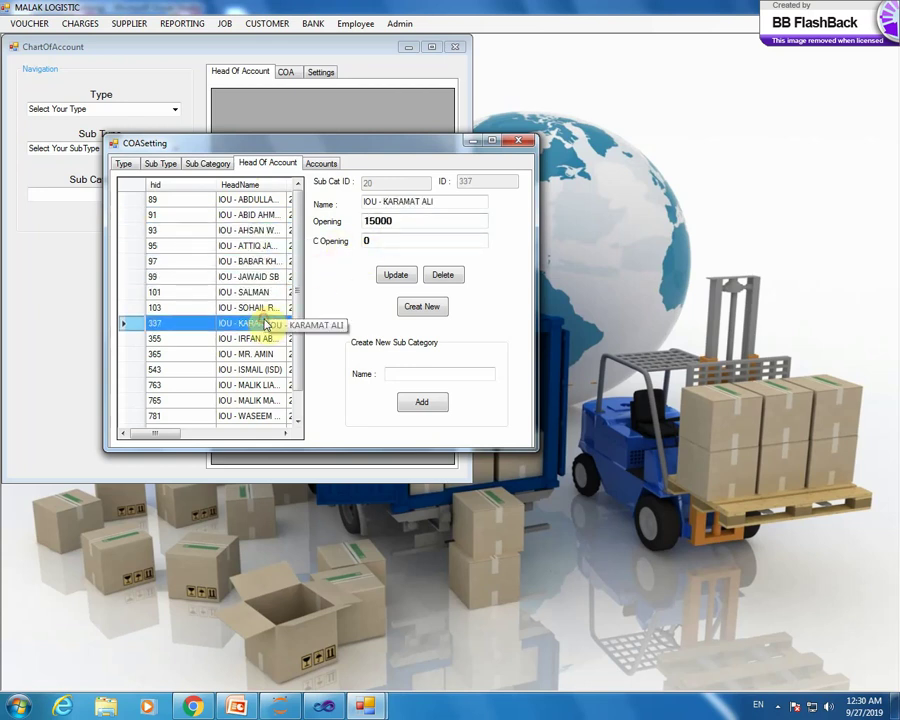
click(240, 338)
click(245, 245)
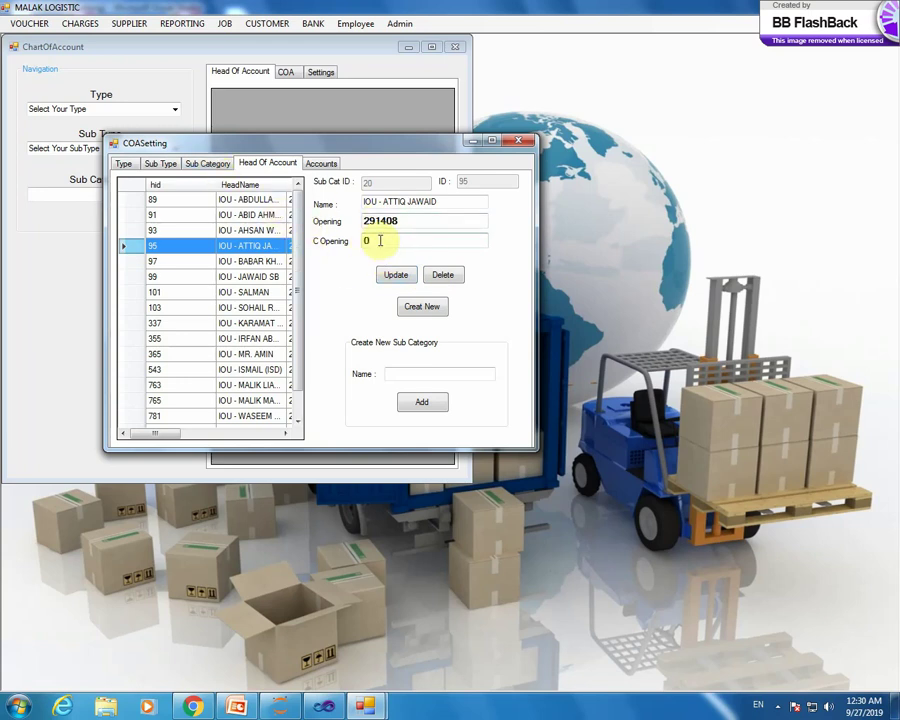
- Select the ADVANCE & DEPOSITS sub category and list its account heads
click(210, 163)
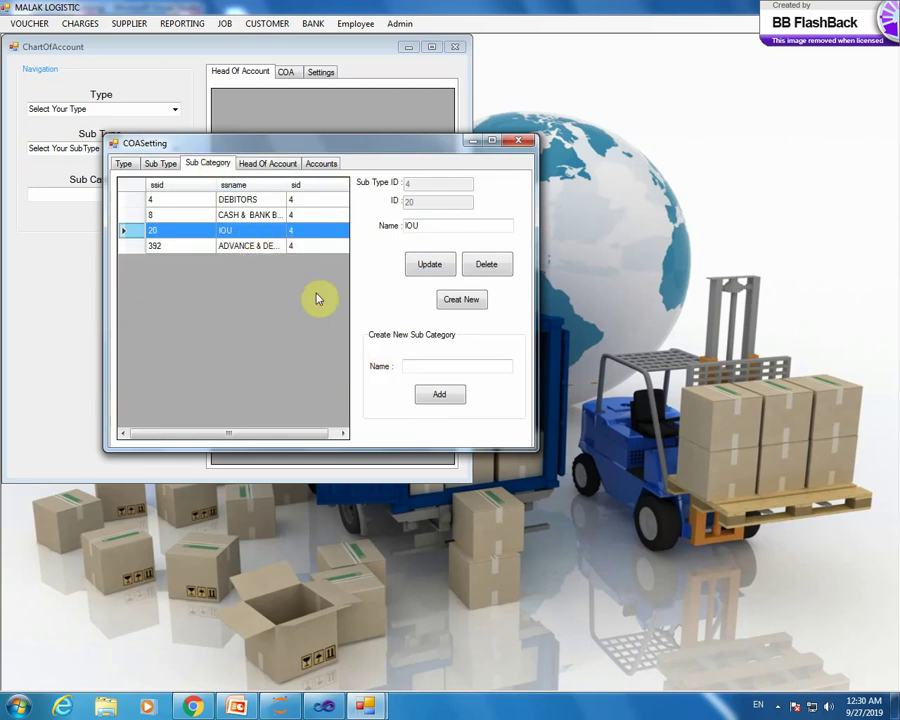
click(276, 247)
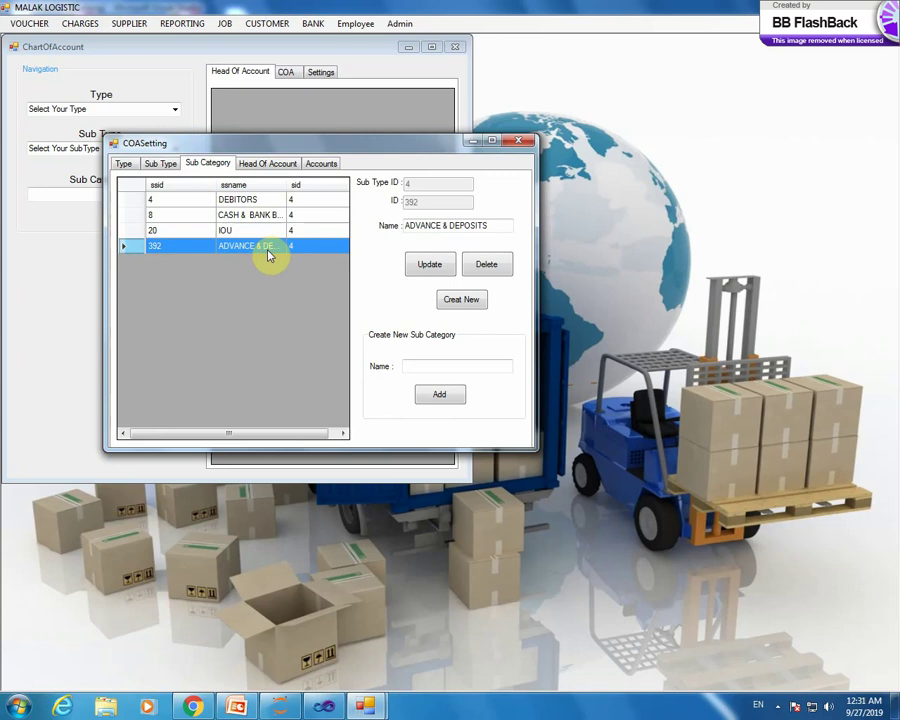
click(268, 163)
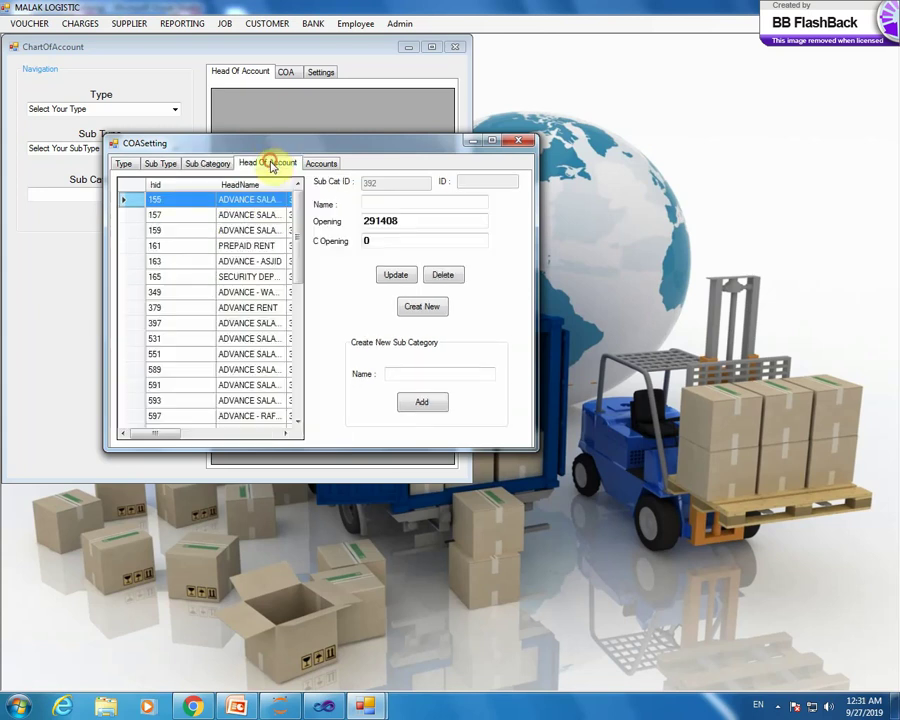
click(262, 215)
- Browse the advance heads such as ADVANCE RENT, 531, PREPAID RENT and 157, then return to sub types
click(251, 230)
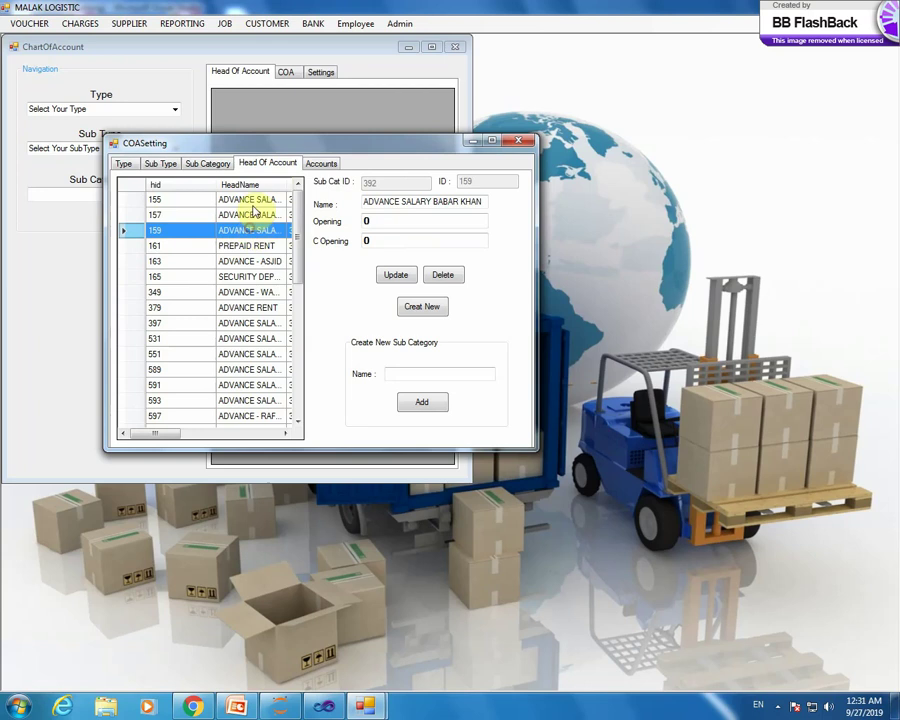
click(258, 199)
click(258, 262)
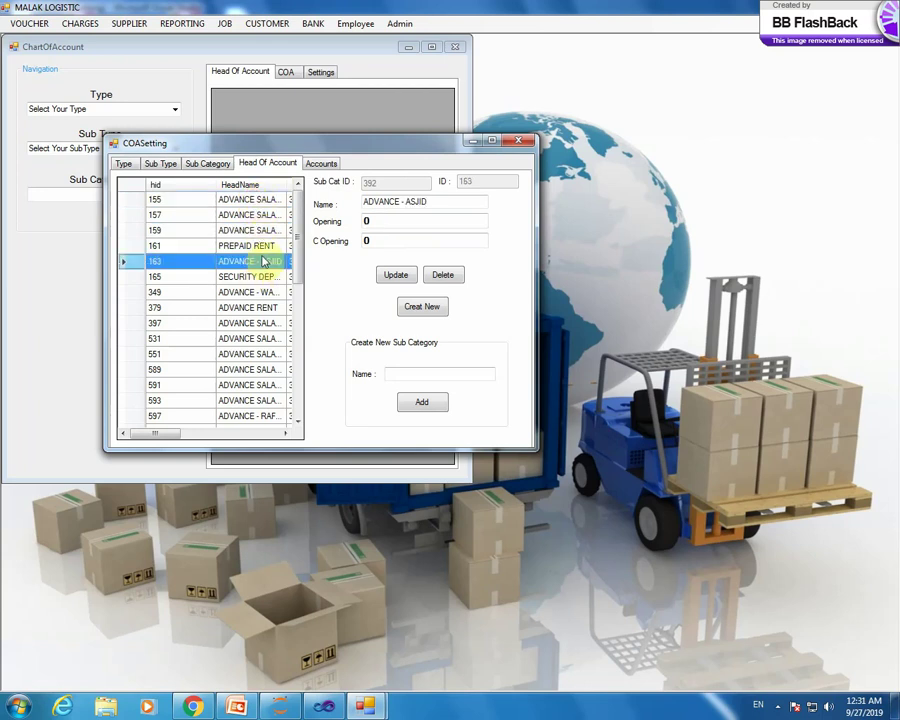
click(259, 307)
click(241, 340)
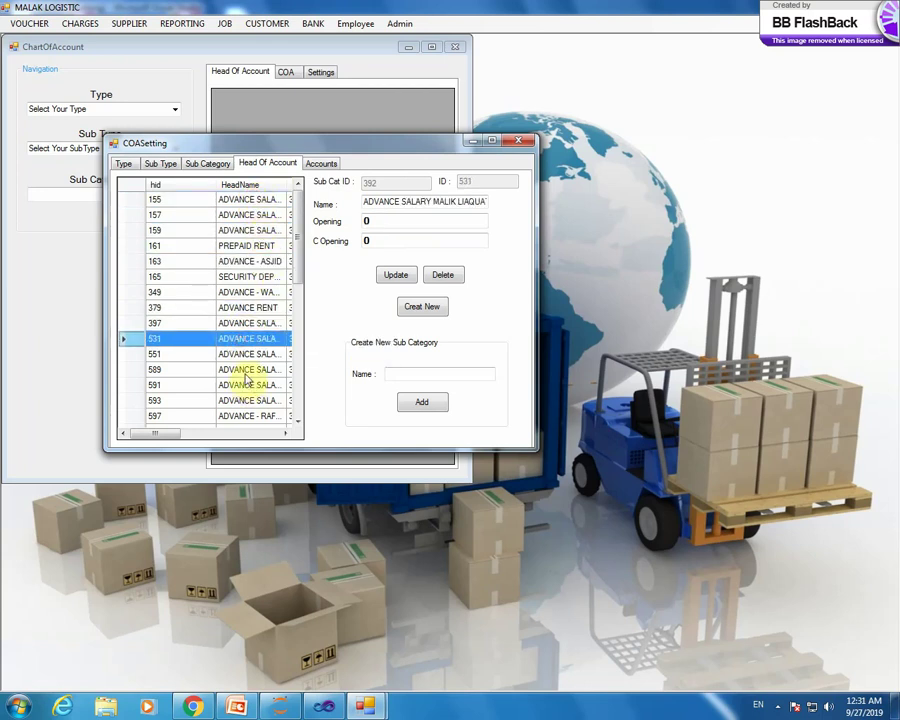
click(265, 215)
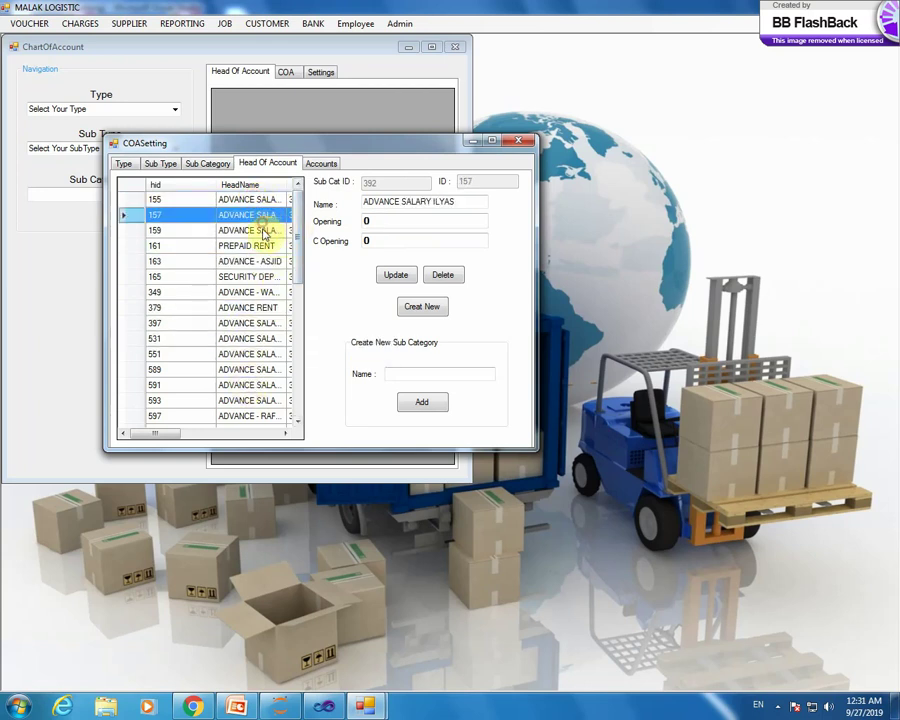
click(262, 246)
click(245, 214)
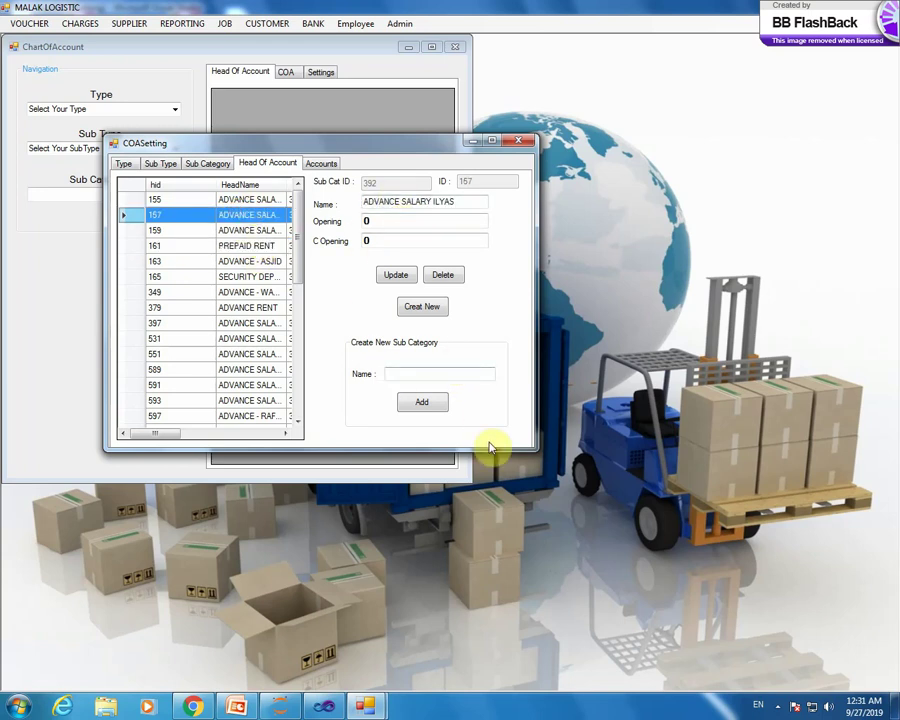
click(210, 165)
- Navigate to LIABILITY, CURRENT LIABILITIES and list its sub categories
click(172, 168)
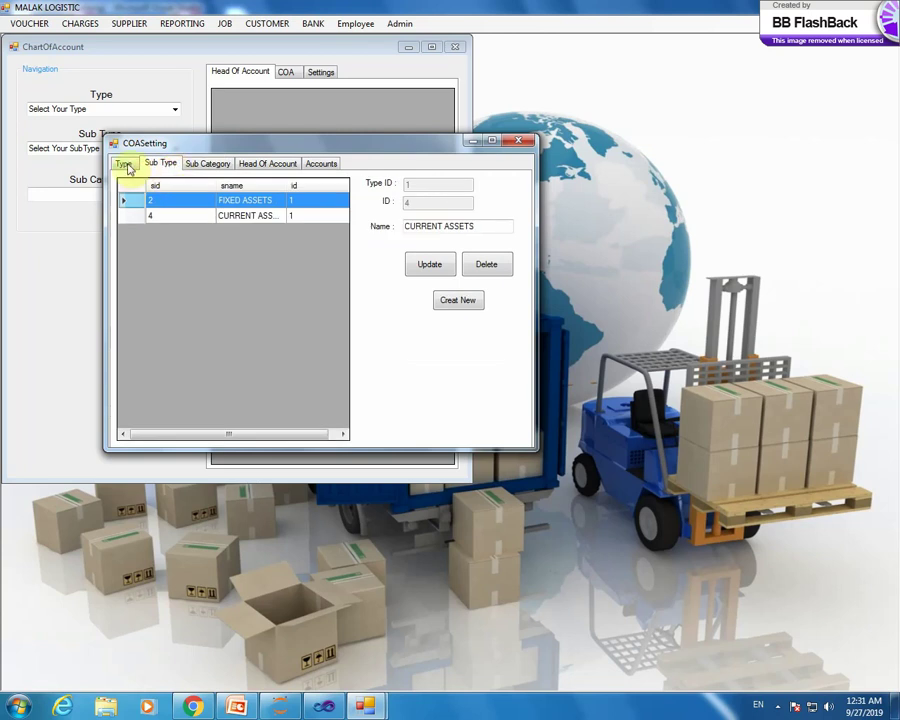
click(122, 164)
click(184, 231)
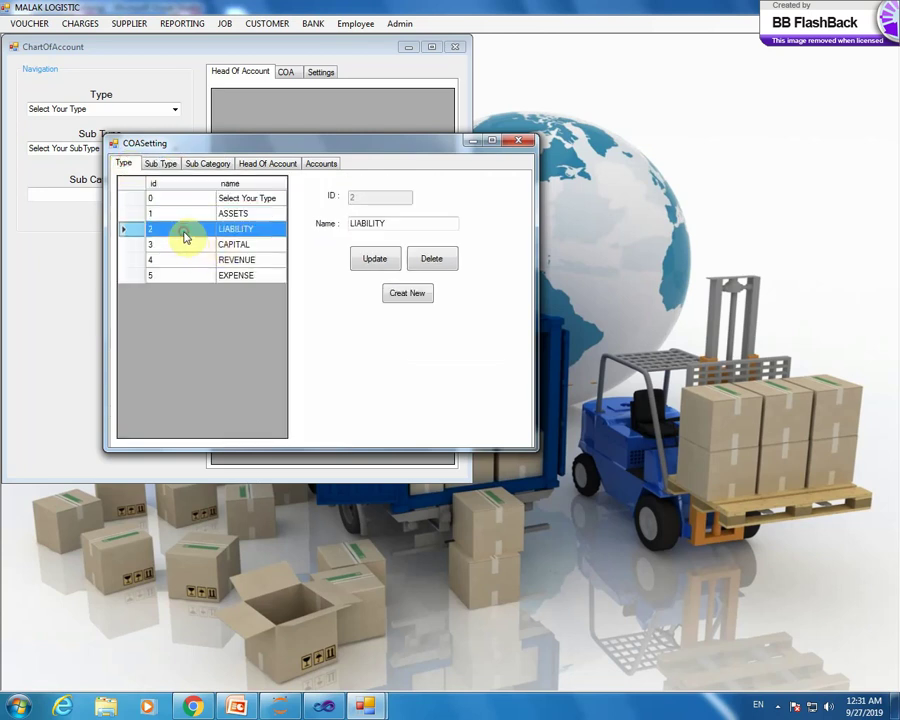
click(162, 164)
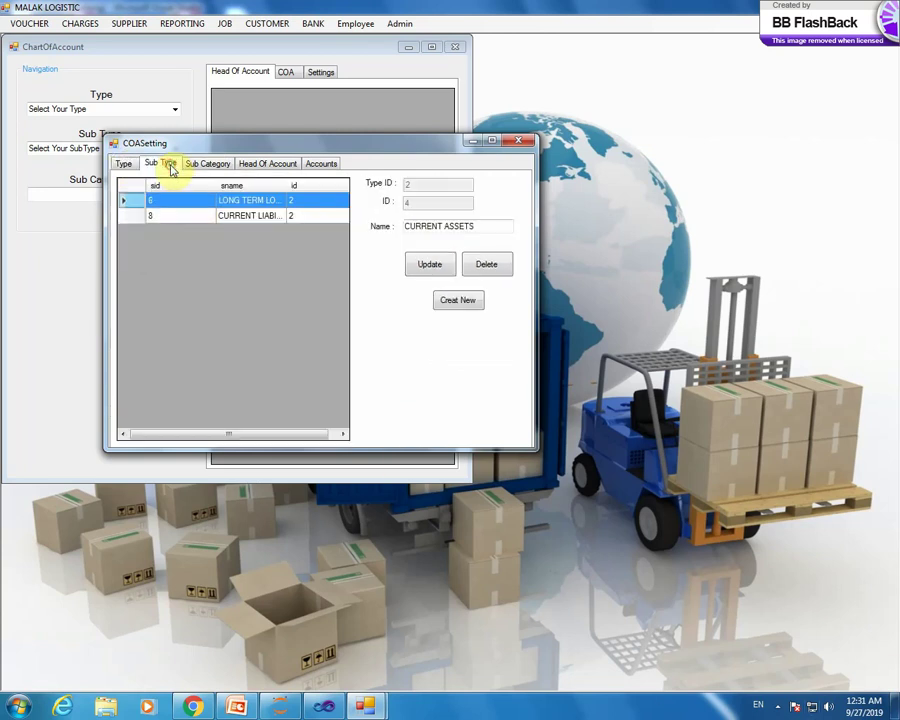
click(203, 219)
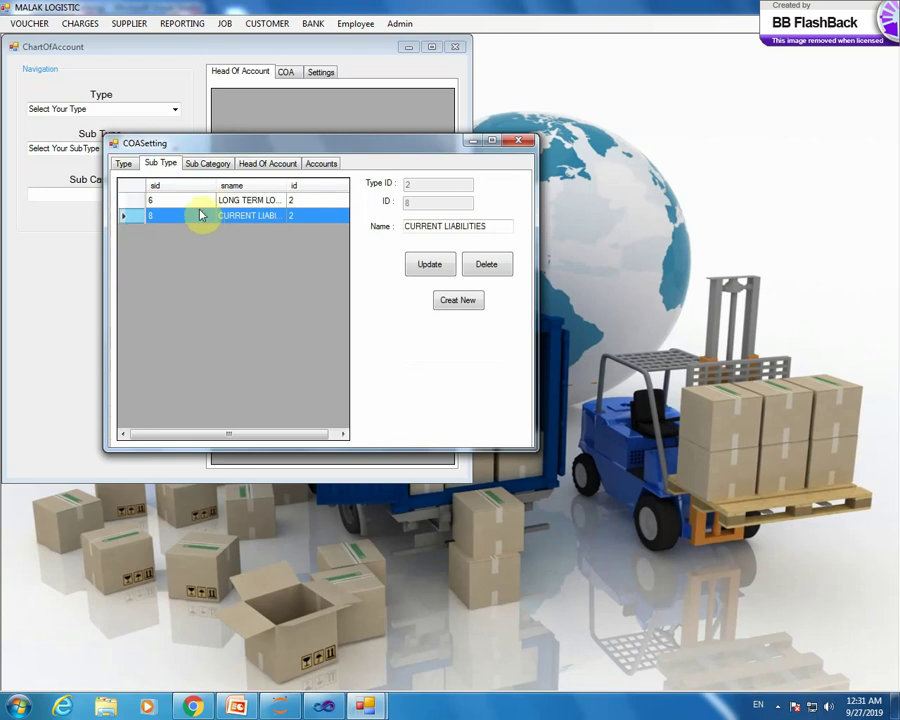
click(208, 165)
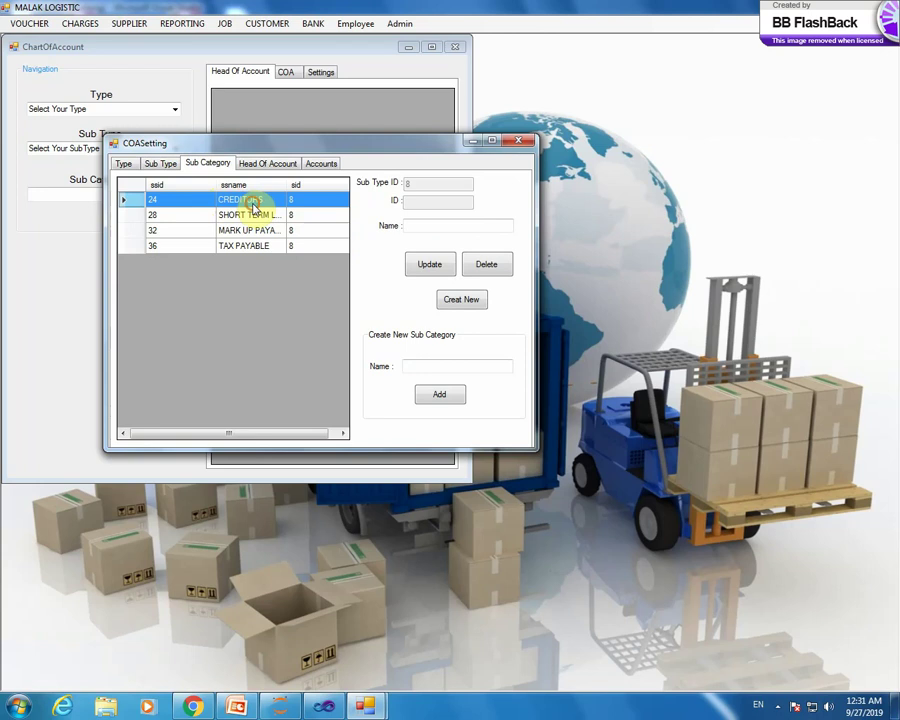
- Review the account heads under the CREDITORS sub category
click(254, 207)
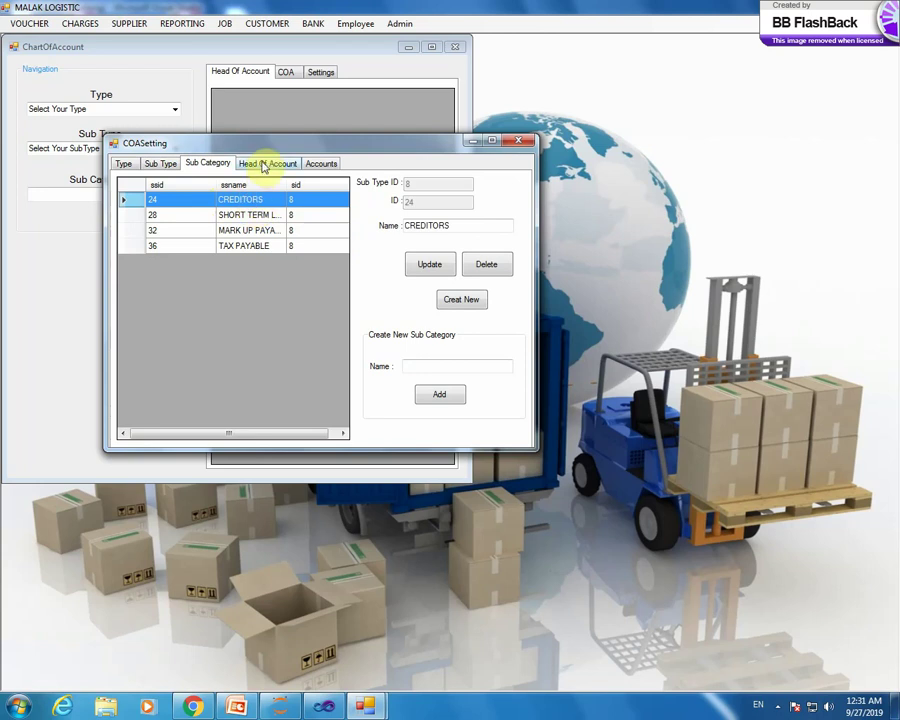
click(263, 165)
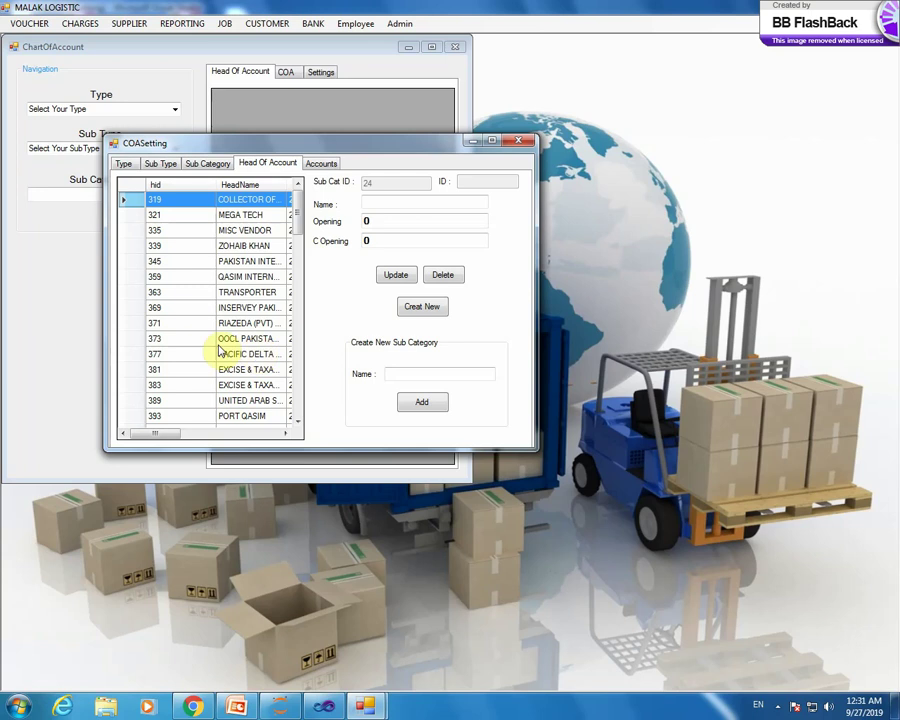
click(207, 163)
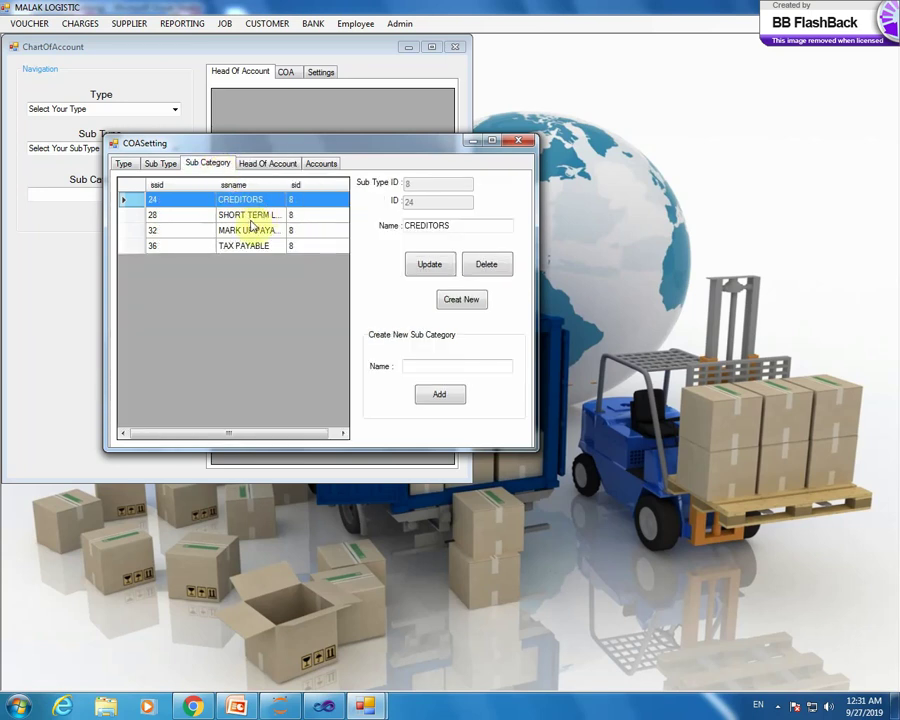
click(259, 165)
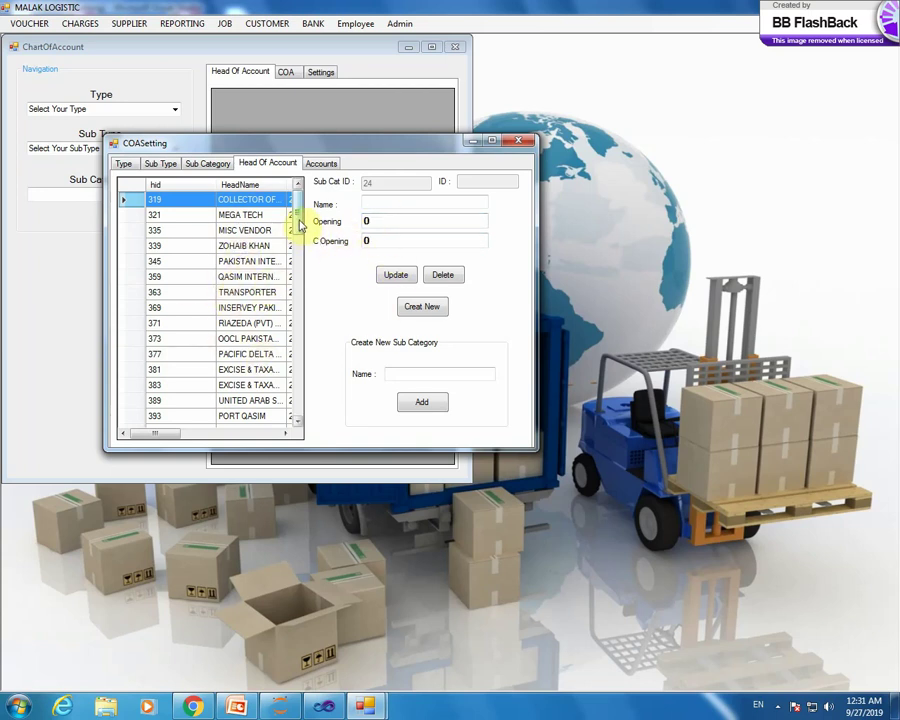
mouse_move(297, 216)
mouse_down()
mouse_move(301, 402)
mouse_move(295, 212)
mouse_up()
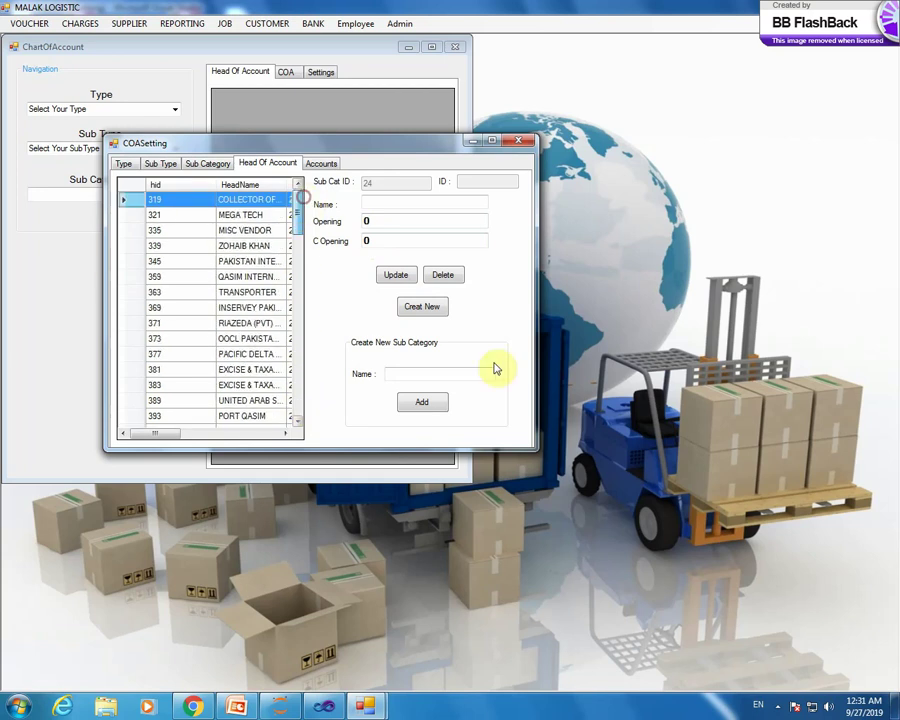
- View the loan heads under SHORT TERM LOANS, then list the liability sub types
click(201, 163)
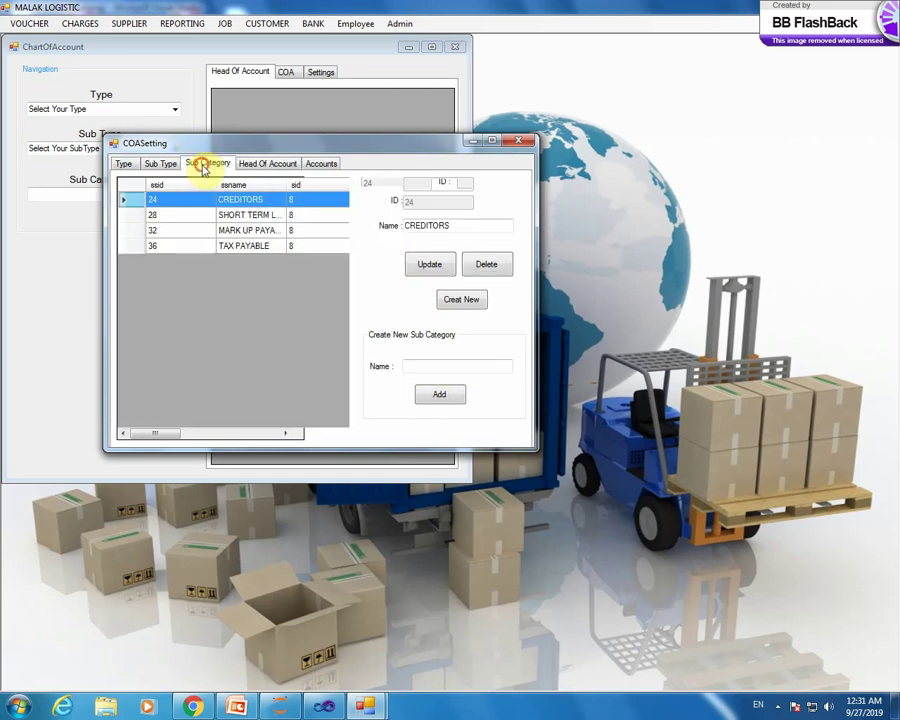
click(252, 215)
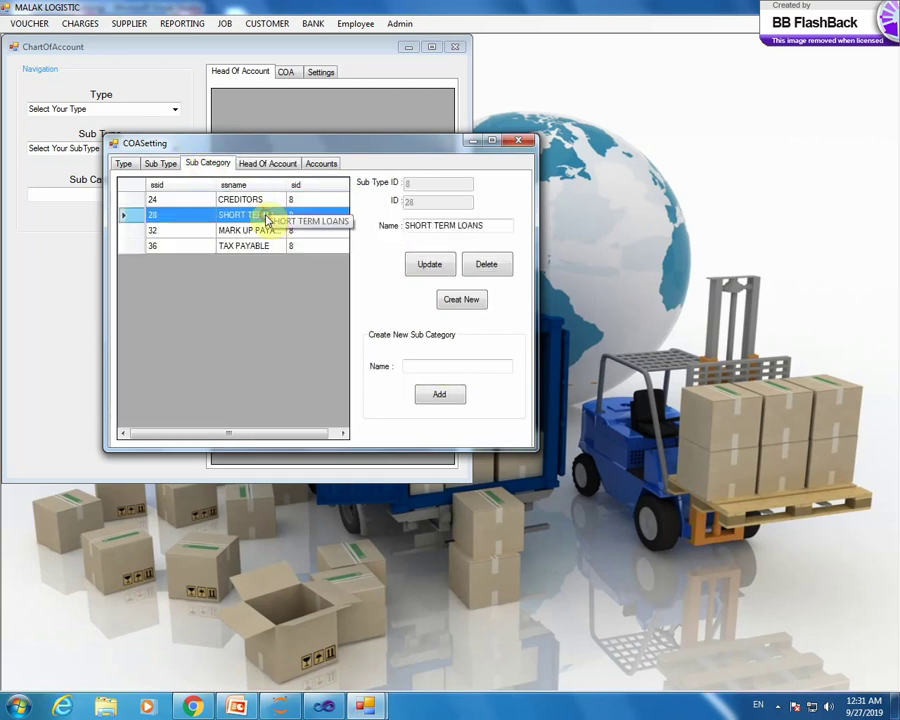
click(262, 164)
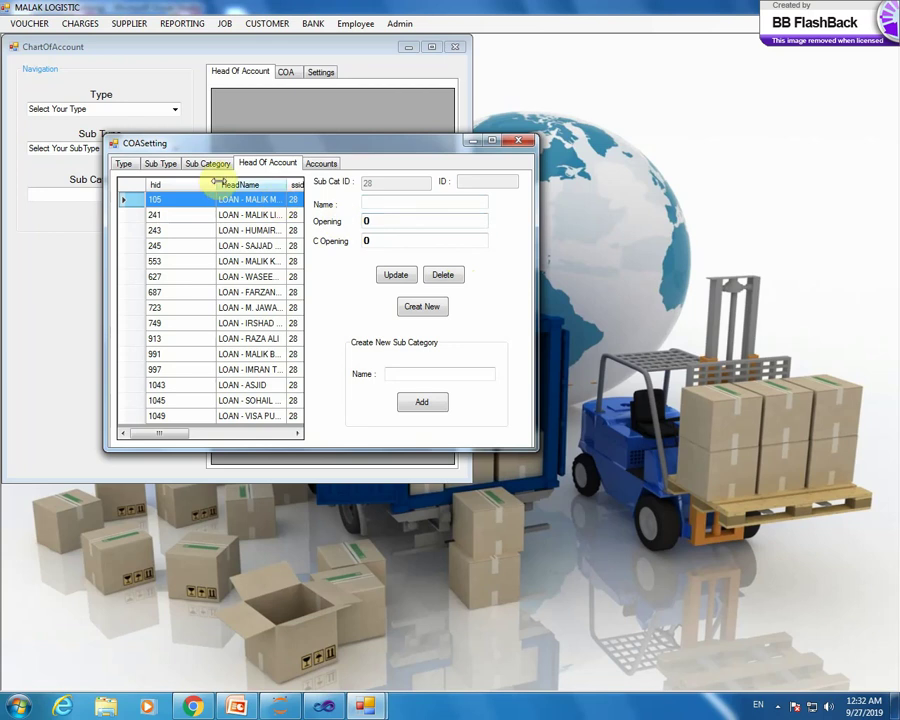
click(163, 165)
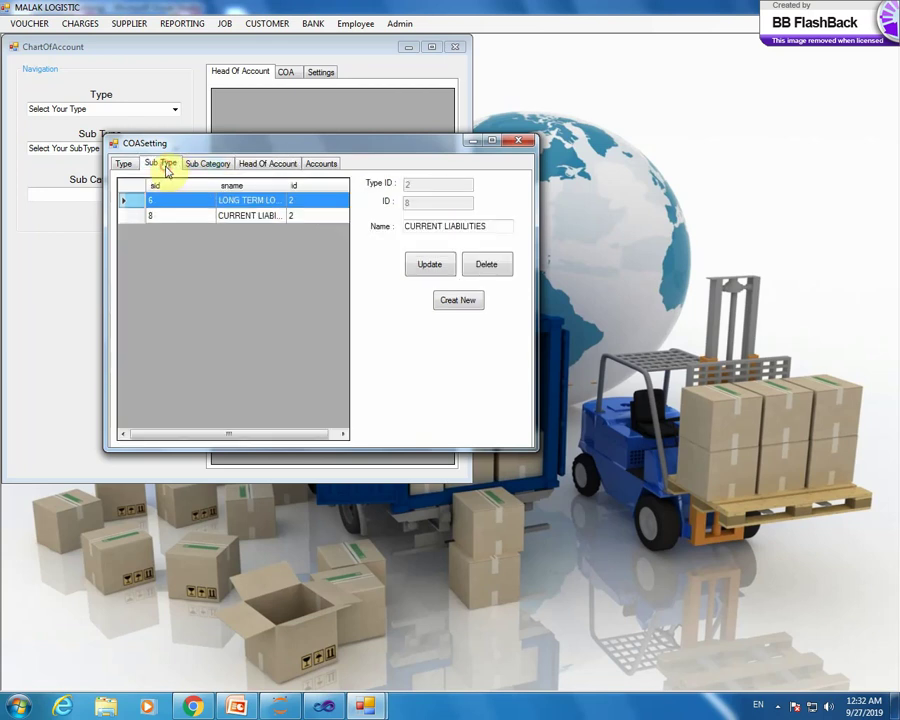
- Select the EXPENSE (type 5) account type and list sub types like TAXATION and PORT
click(124, 166)
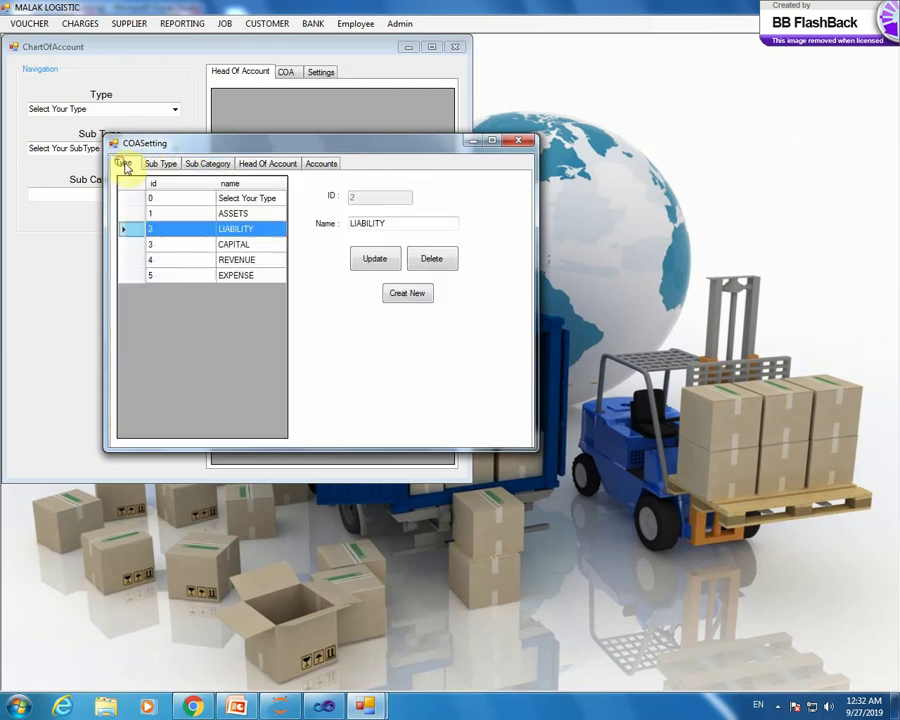
click(180, 245)
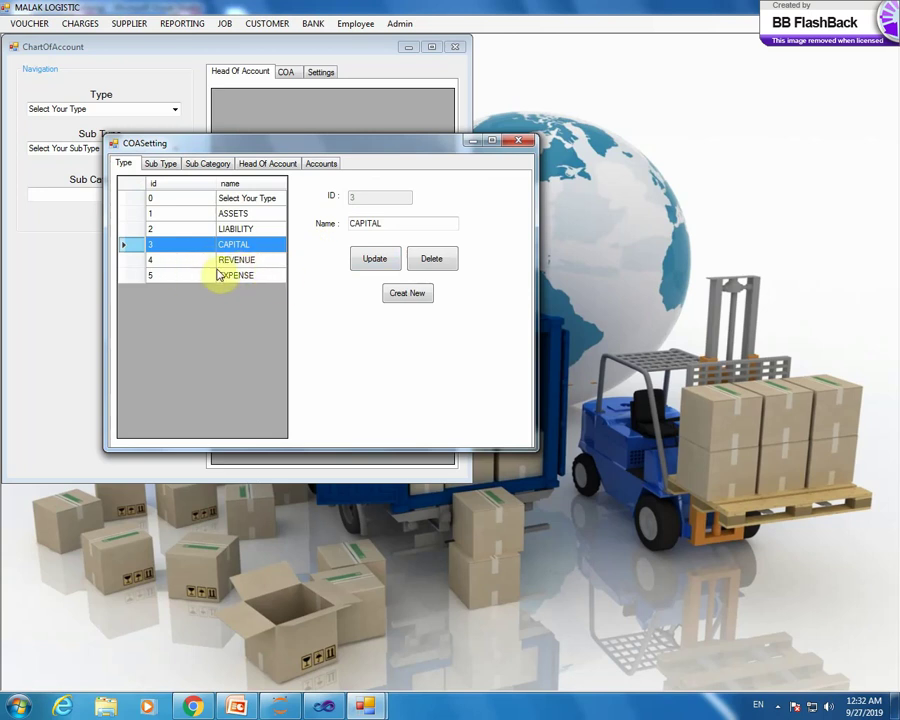
click(203, 277)
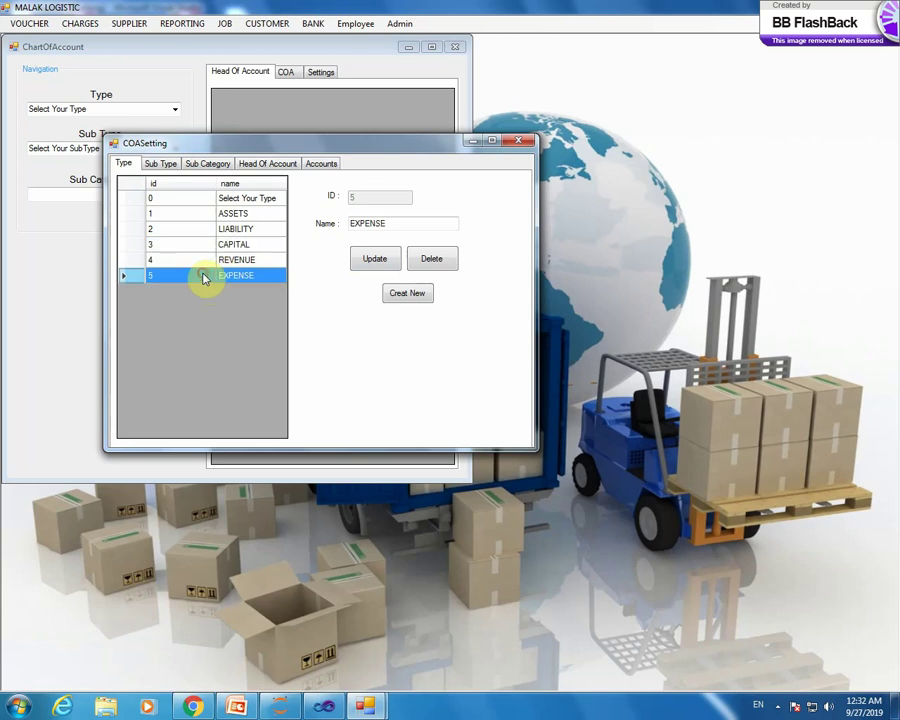
click(168, 164)
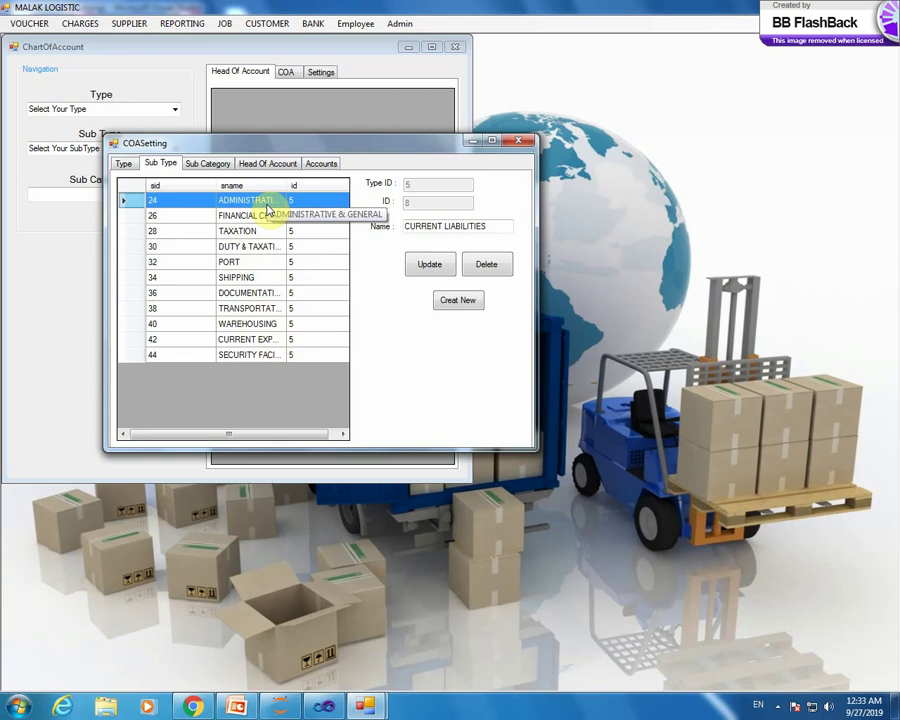
- Select ADMINISTRATIVE & GENERAL and view the SALARY EXP account heads
click(268, 209)
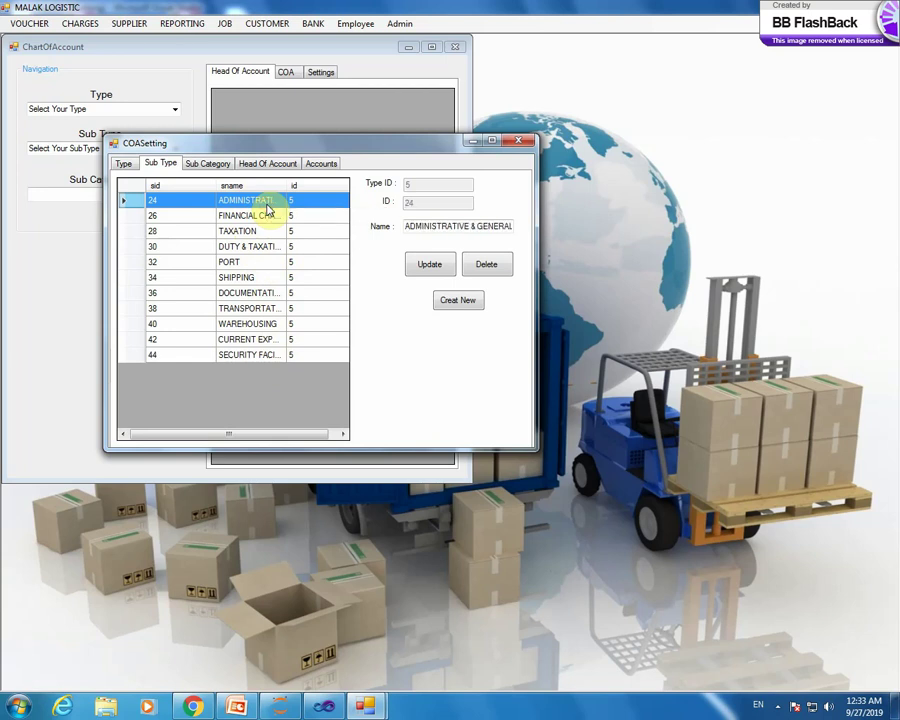
click(213, 164)
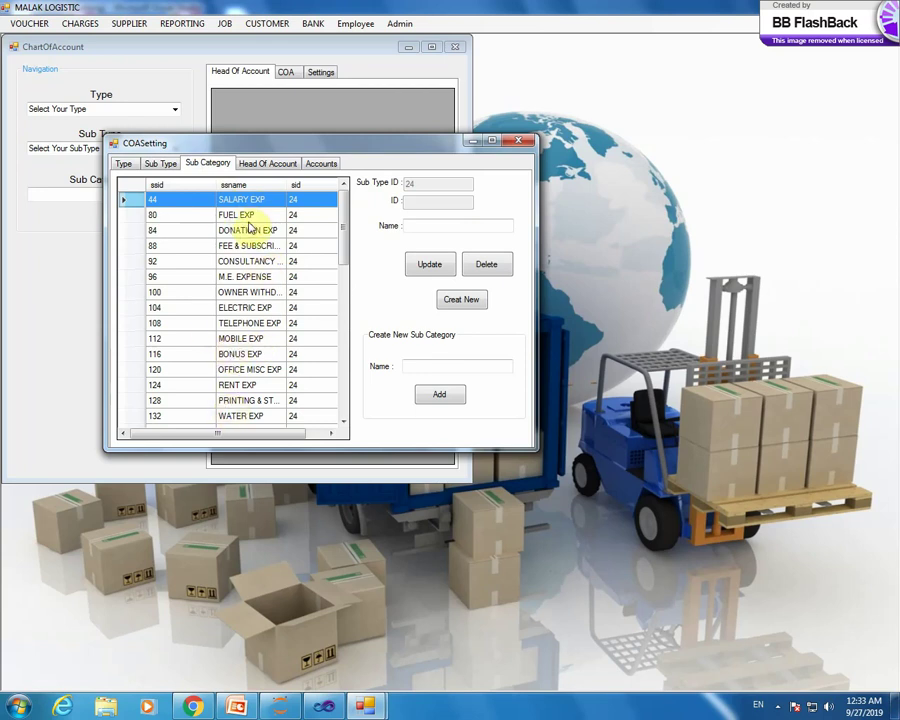
click(250, 199)
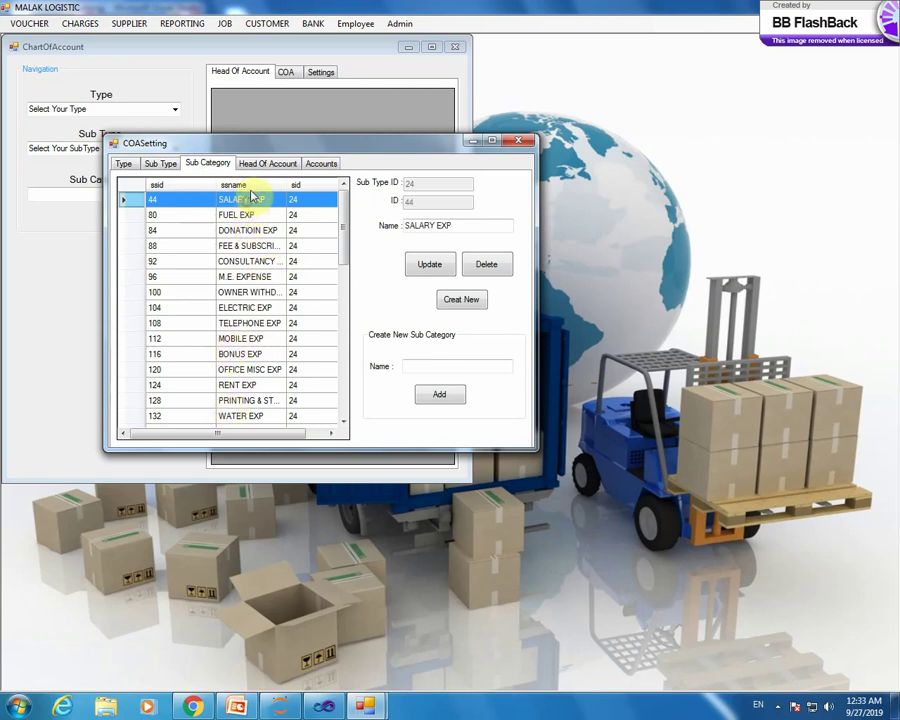
click(266, 164)
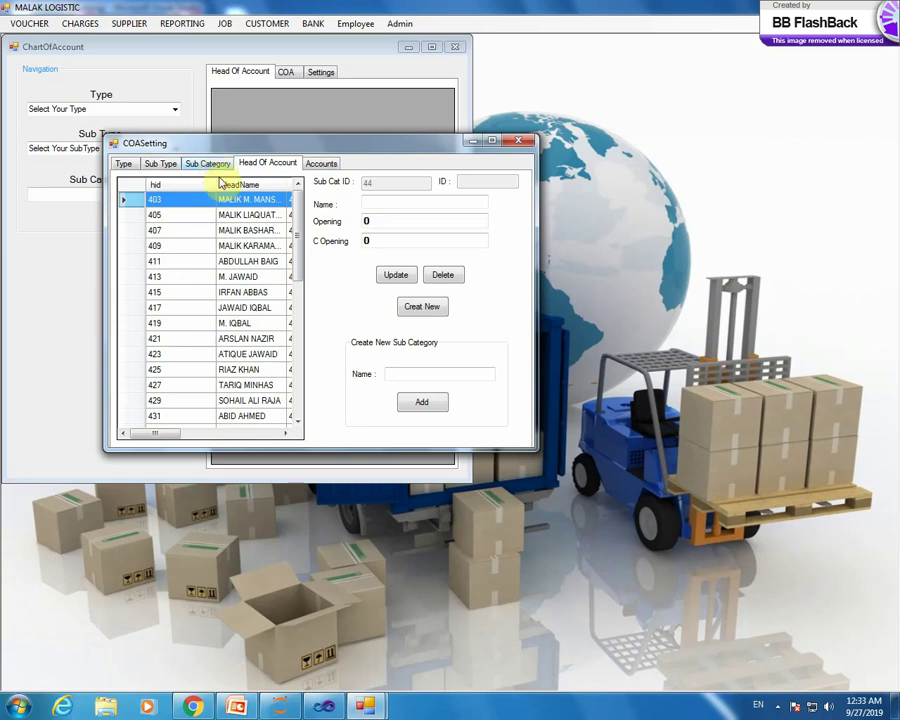
click(204, 165)
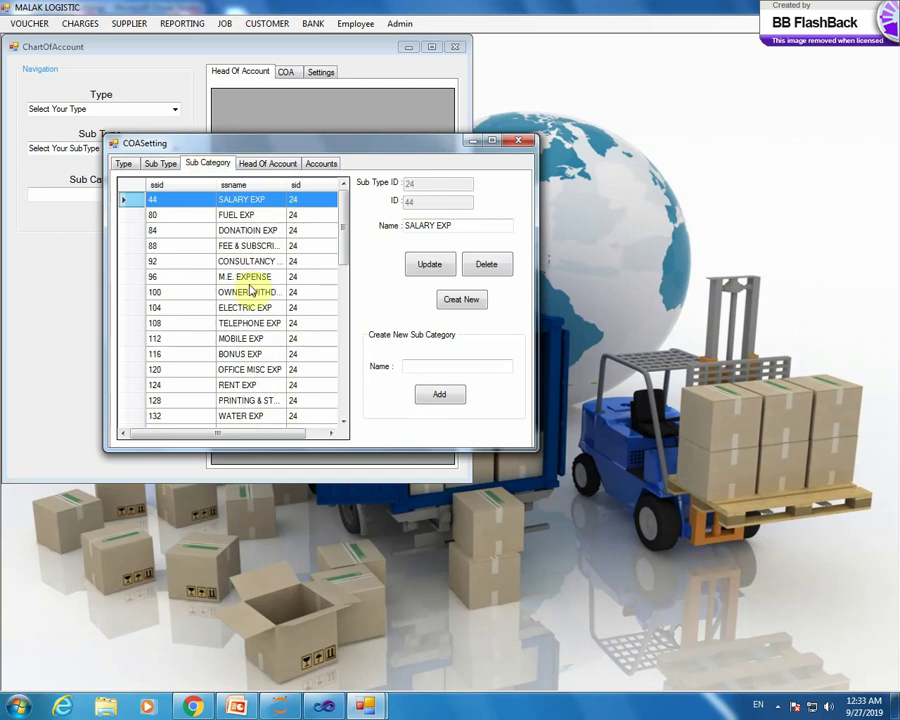
- Load the FUEL EXP and DONATION EXP heads into the form
click(236, 216)
click(256, 166)
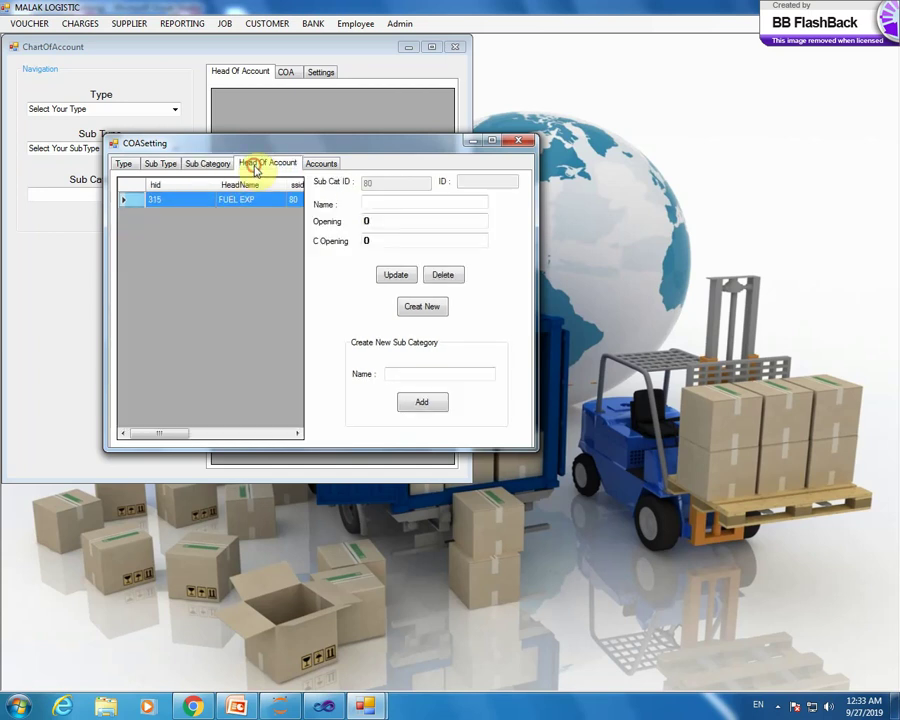
click(195, 201)
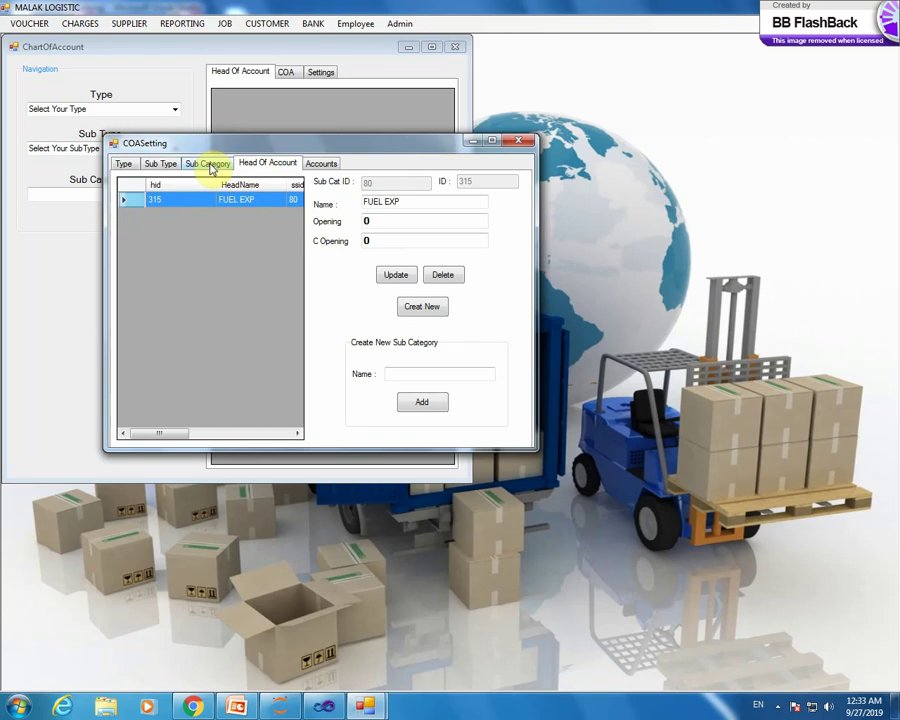
click(211, 167)
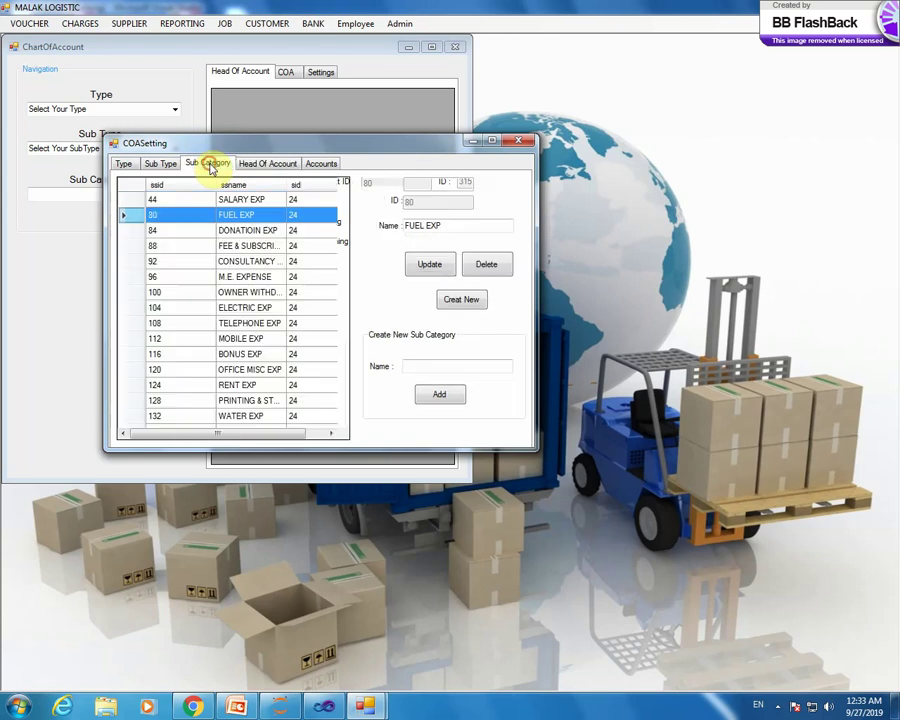
click(268, 232)
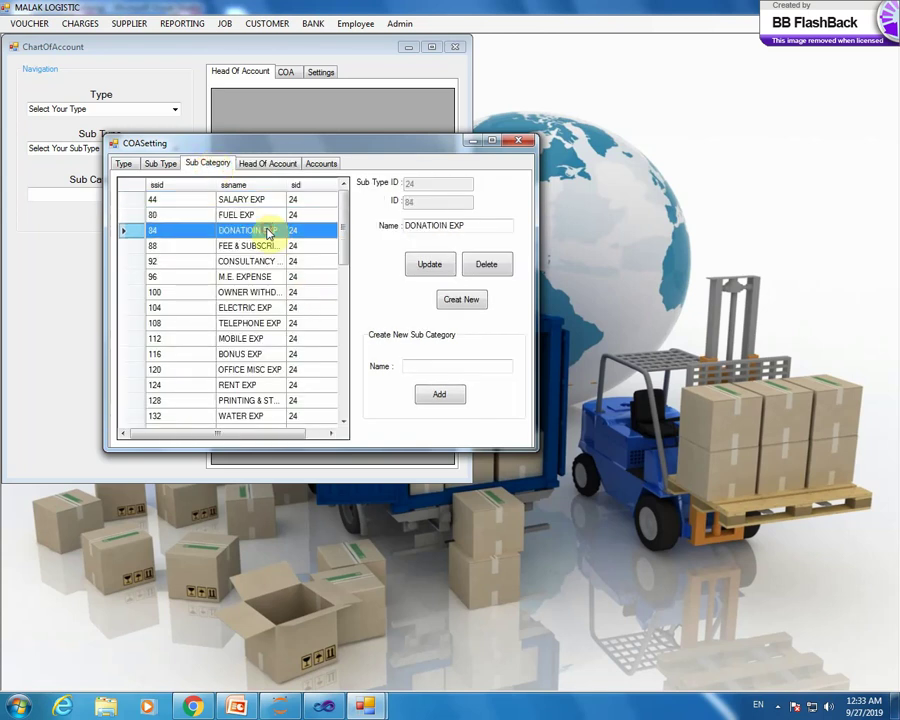
click(260, 163)
click(210, 202)
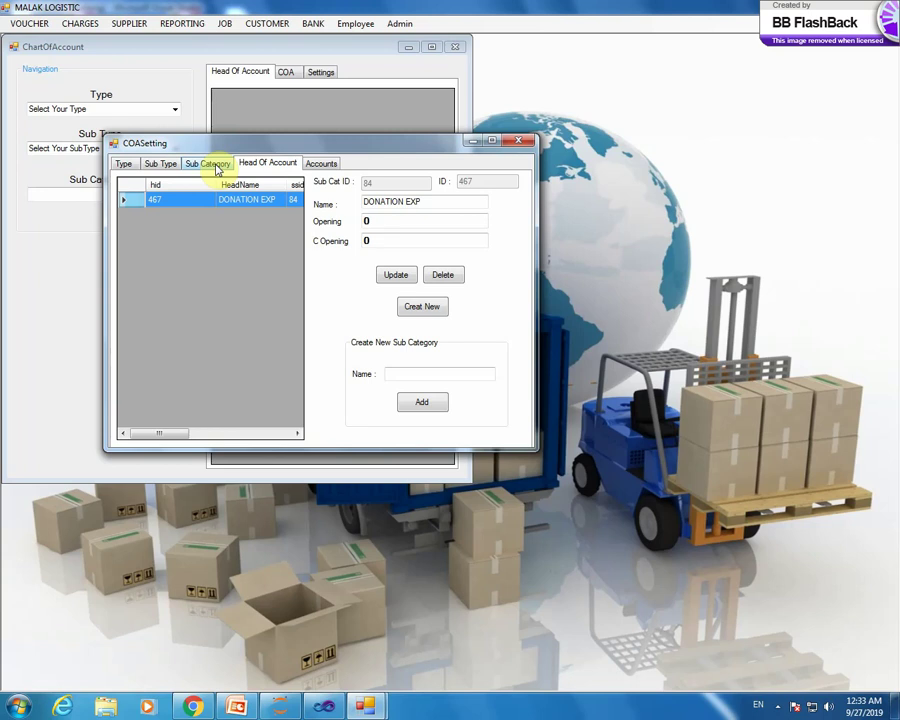
- Return to the account types and close the COASetting window
click(216, 169)
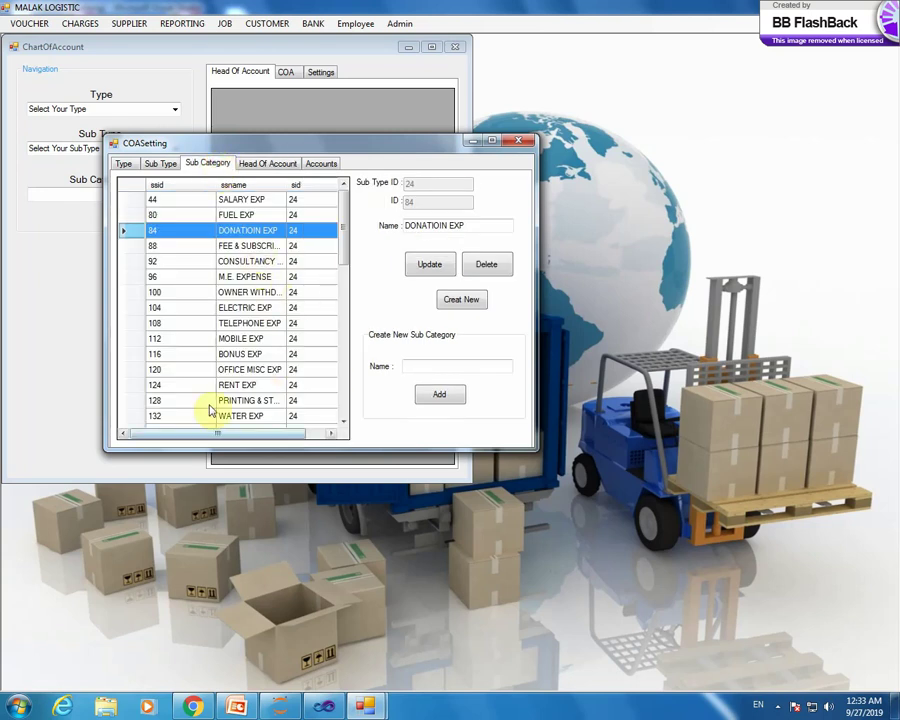
click(161, 166)
click(126, 166)
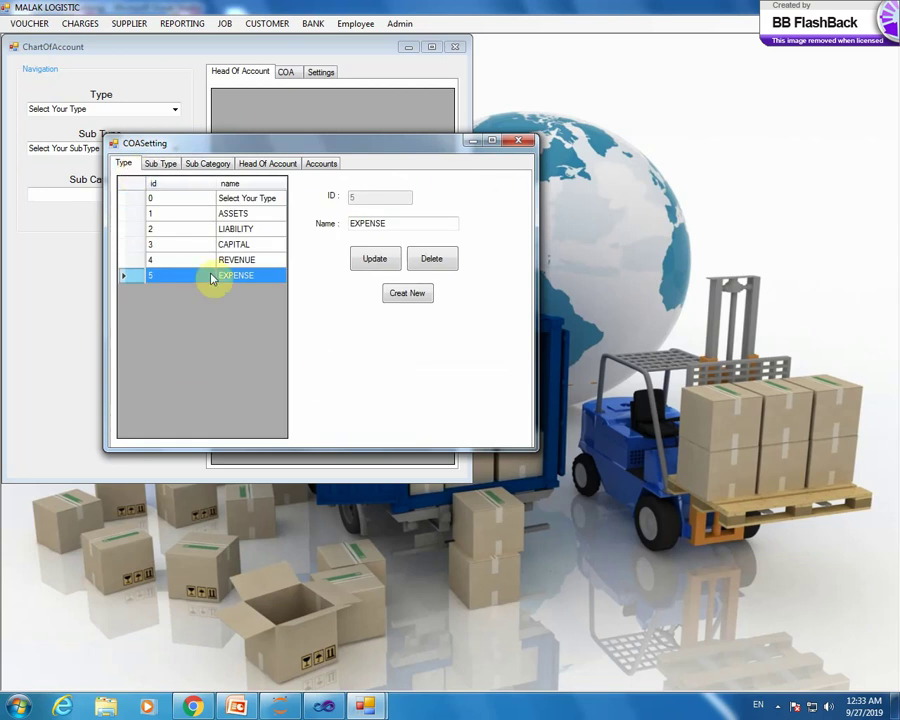
click(518, 141)
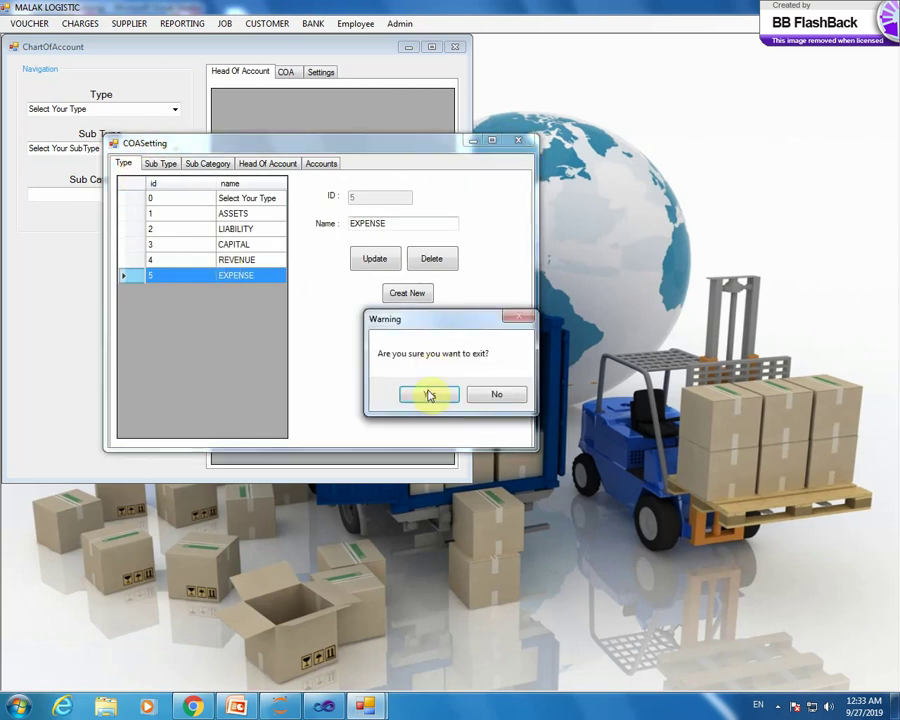
- Exit the account settings and close the Chart of Account window
key(Return)
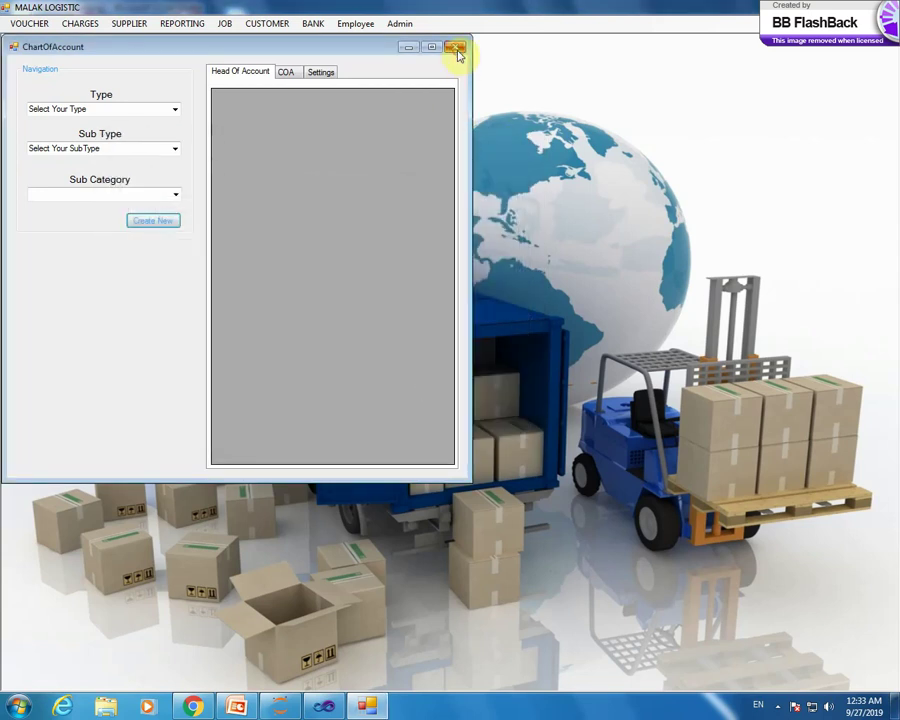
click(455, 47)
click(429, 394)
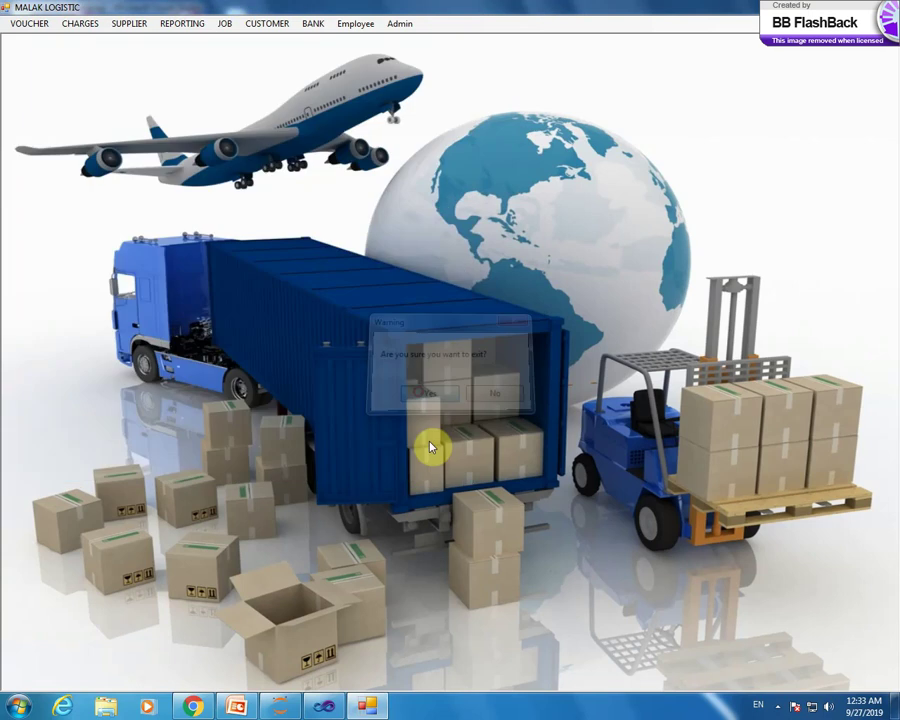
- Bring up the Voucher Entry Form, move it higher, and drop down its Voucher Type list
click(31, 24)
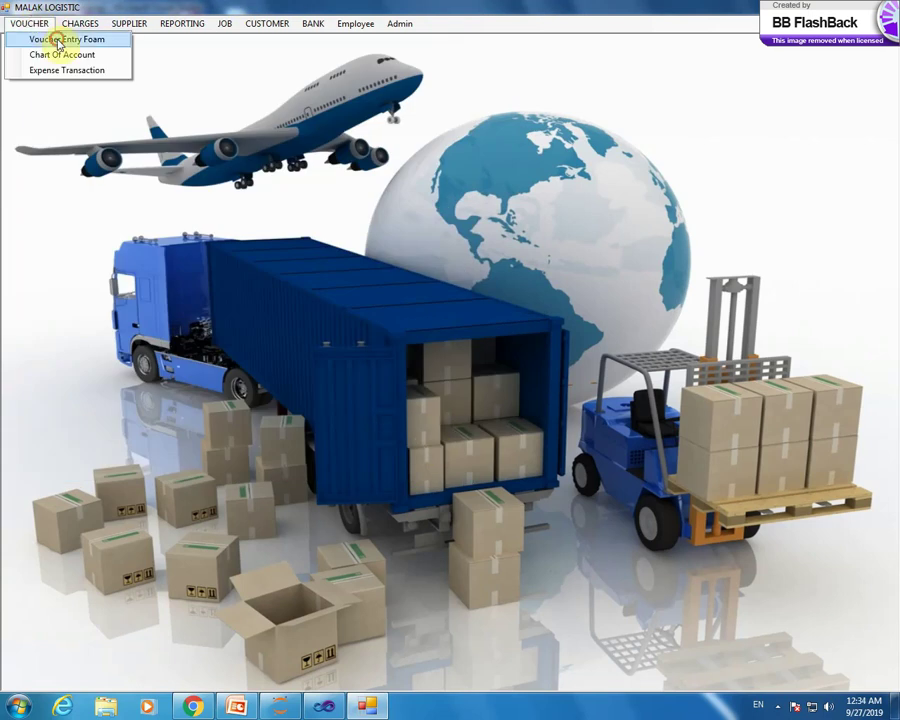
click(58, 40)
drag(484, 105, 487, 74)
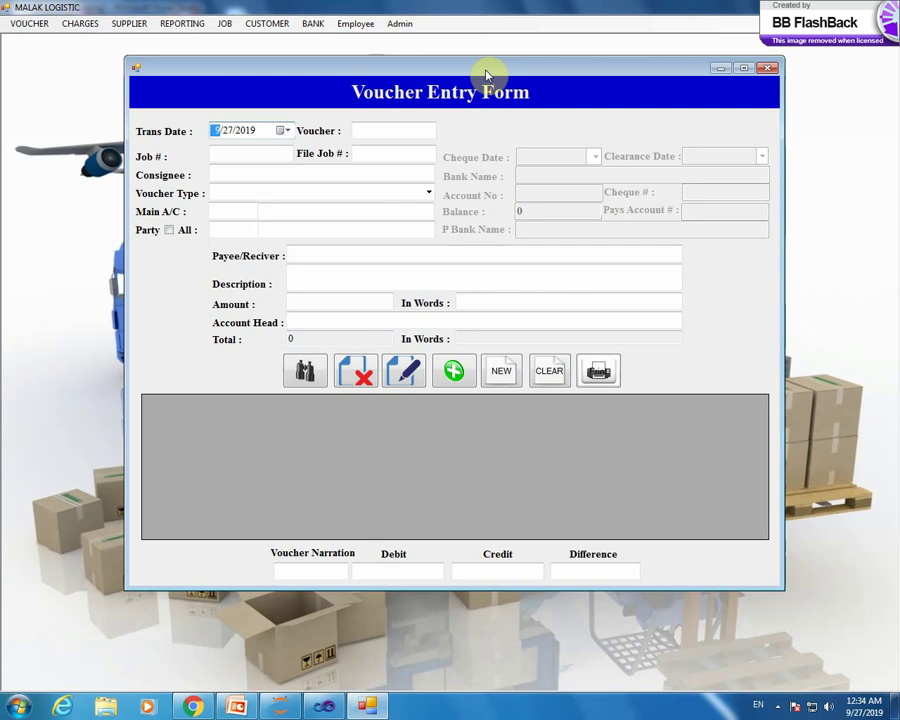
click(429, 193)
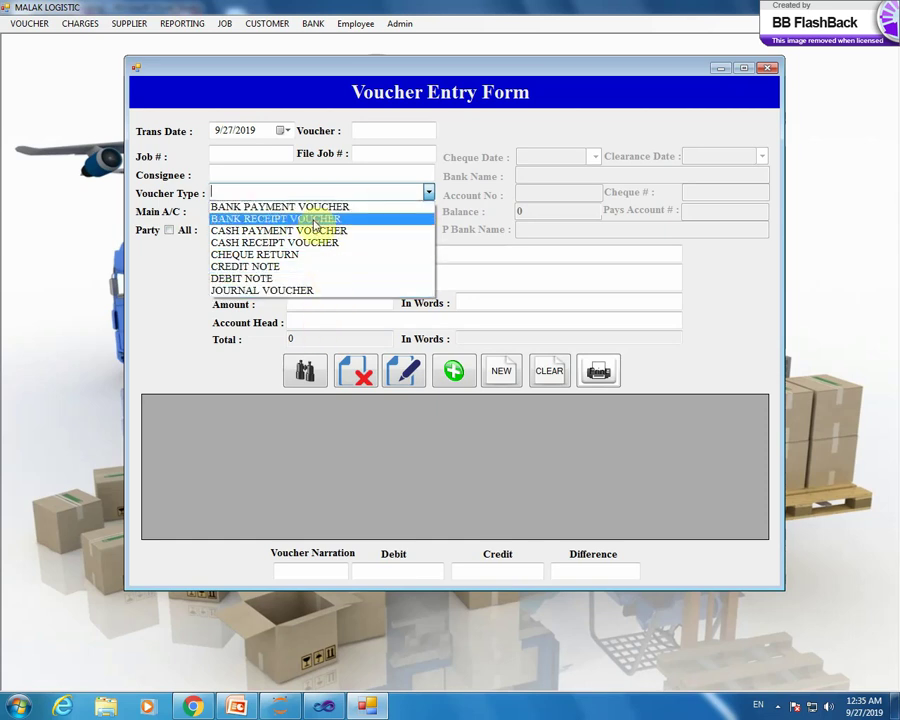
- Make it a Bank Payment Voucher on HABIB METROPOLATON BANK and select its balance figure
click(318, 210)
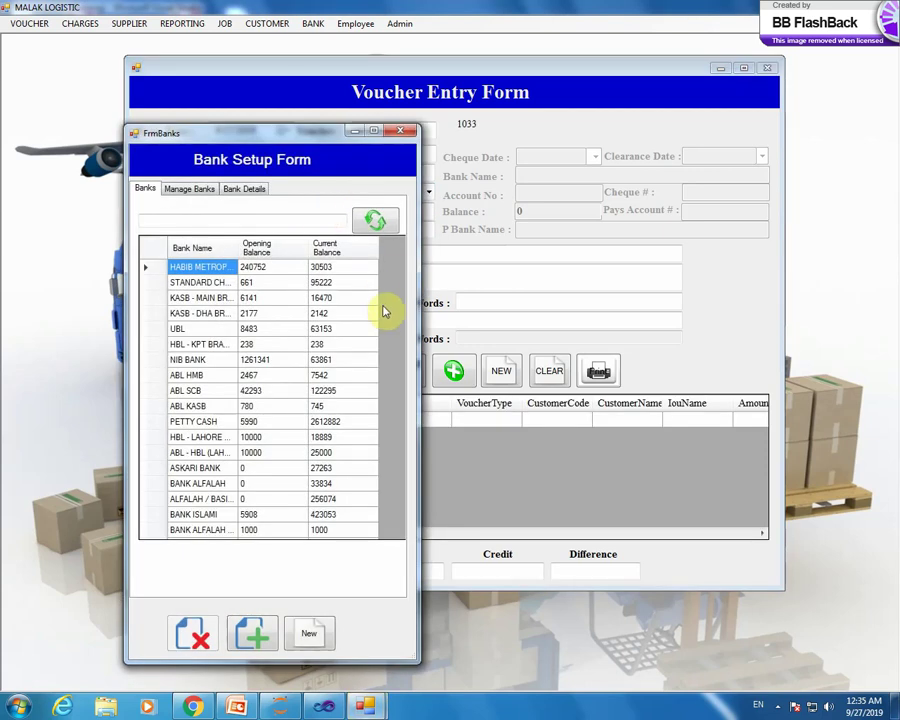
double_click(197, 267)
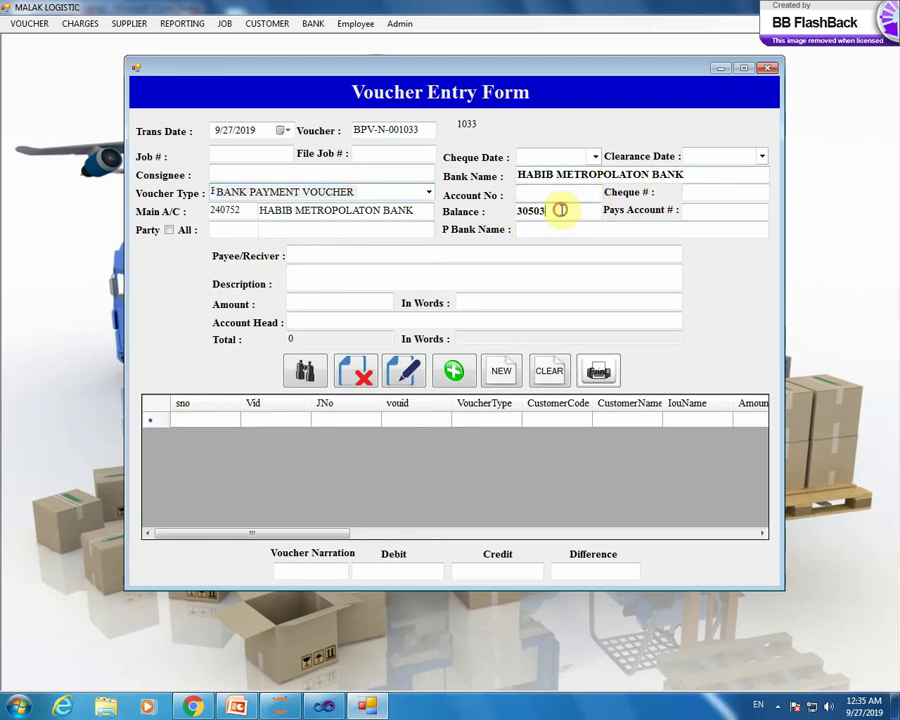
drag(560, 208, 500, 208)
click(568, 210)
drag(566, 212, 531, 212)
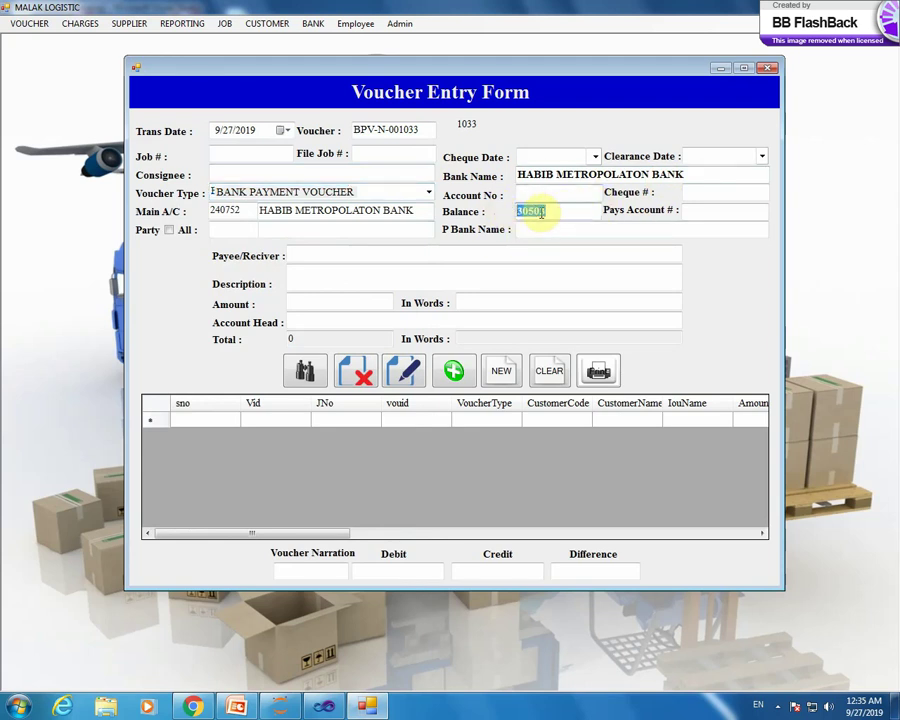
click(550, 211)
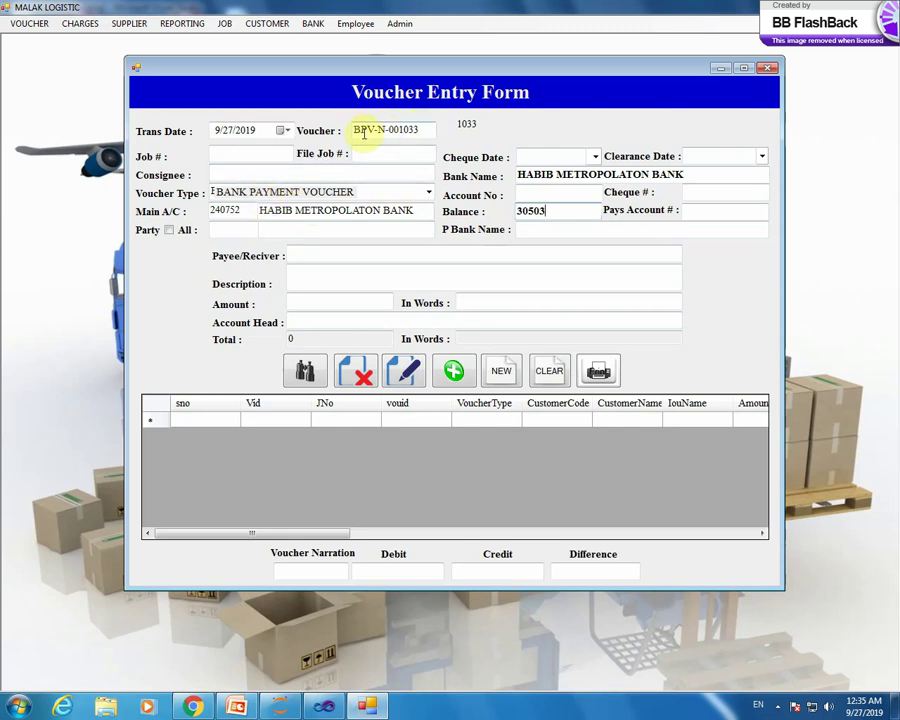
- Switch to a Bank Receipt Voucher on NIB BANK, showing balance 63861
click(426, 194)
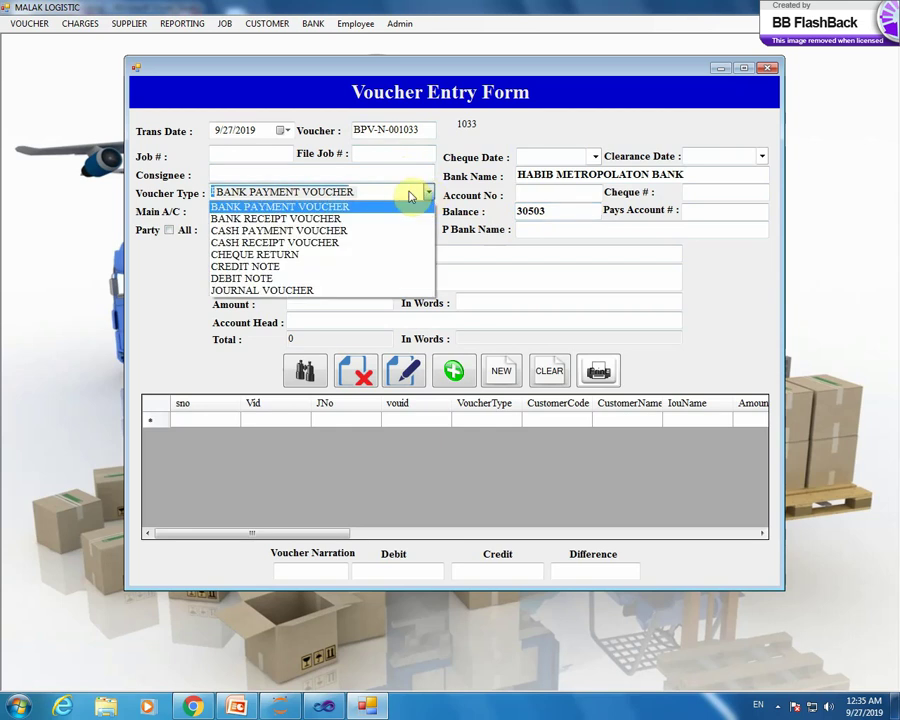
click(355, 224)
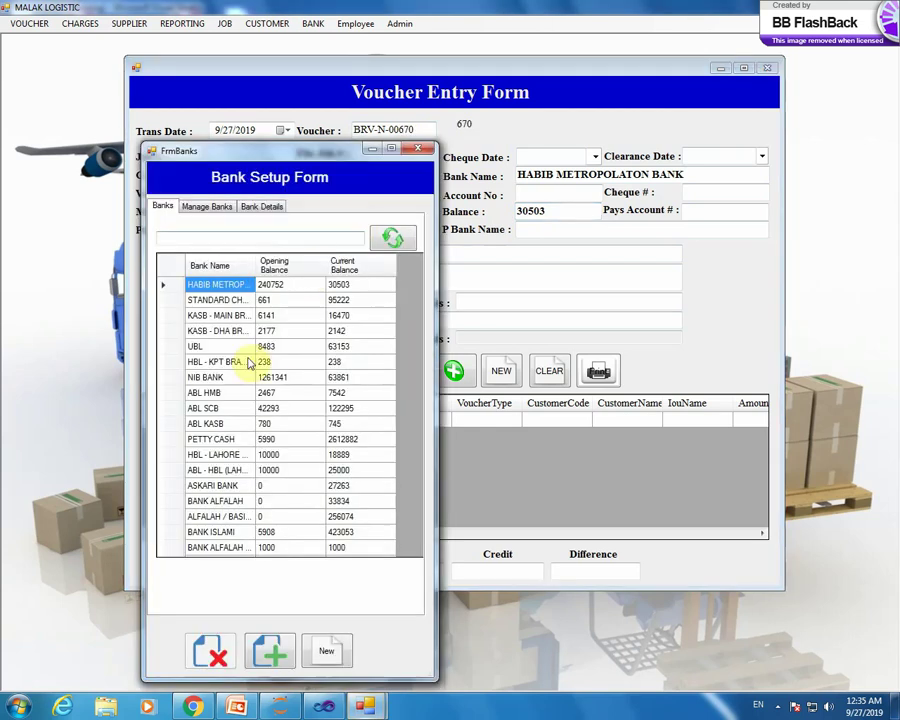
double_click(209, 381)
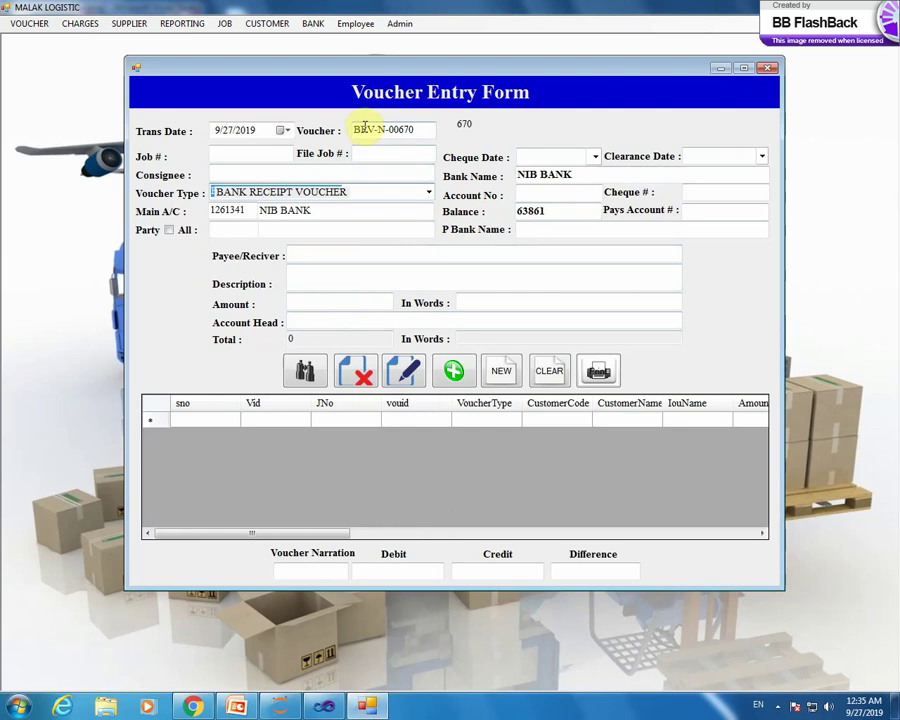
click(430, 193)
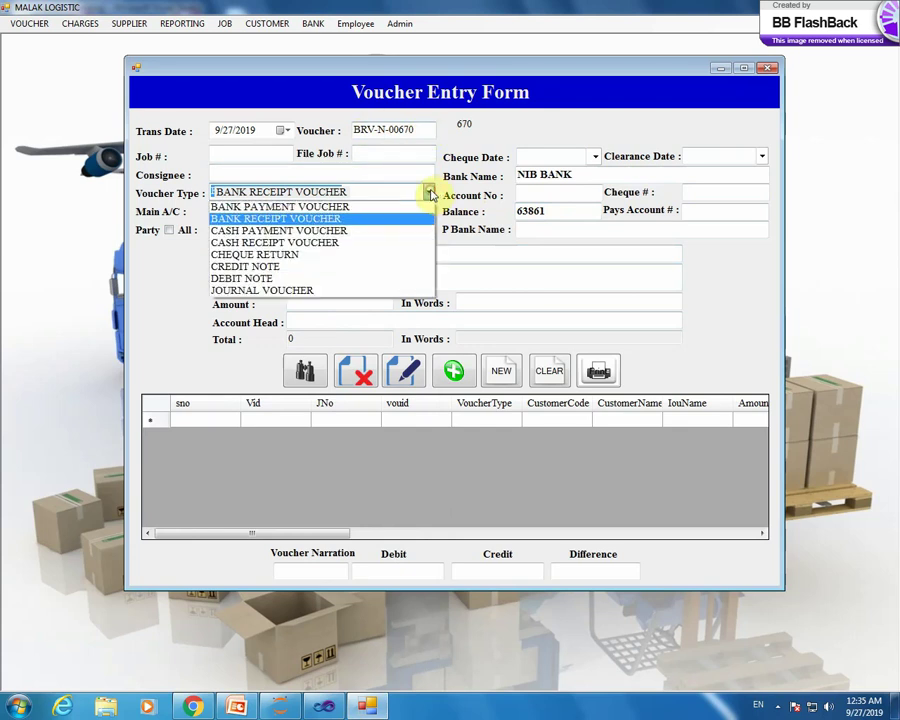
- Try the Cash Payment, Cash Receipt and Cheque Return voucher types
click(339, 231)
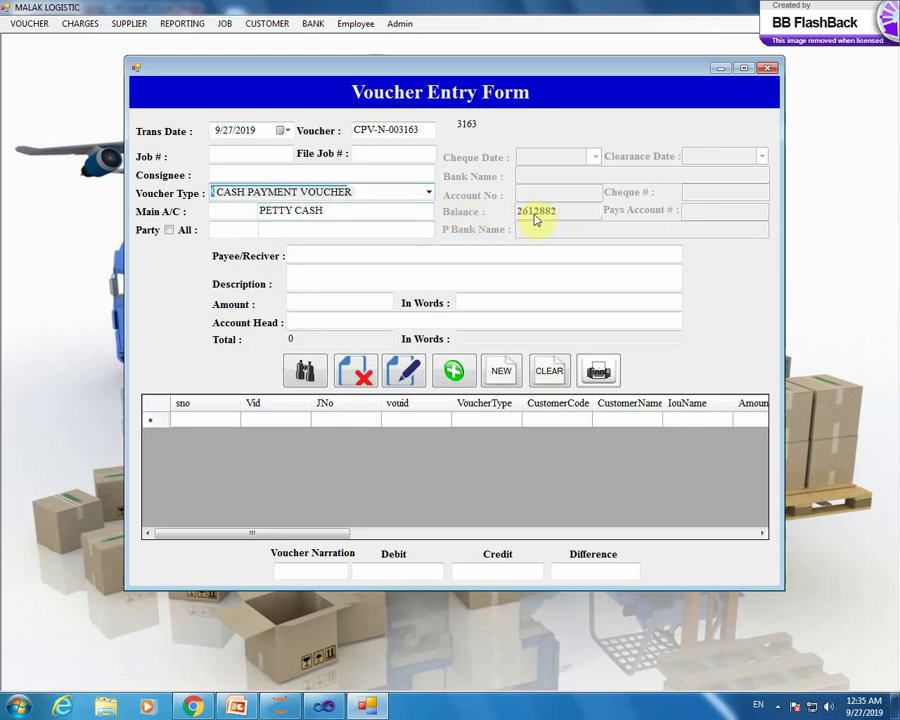
click(425, 192)
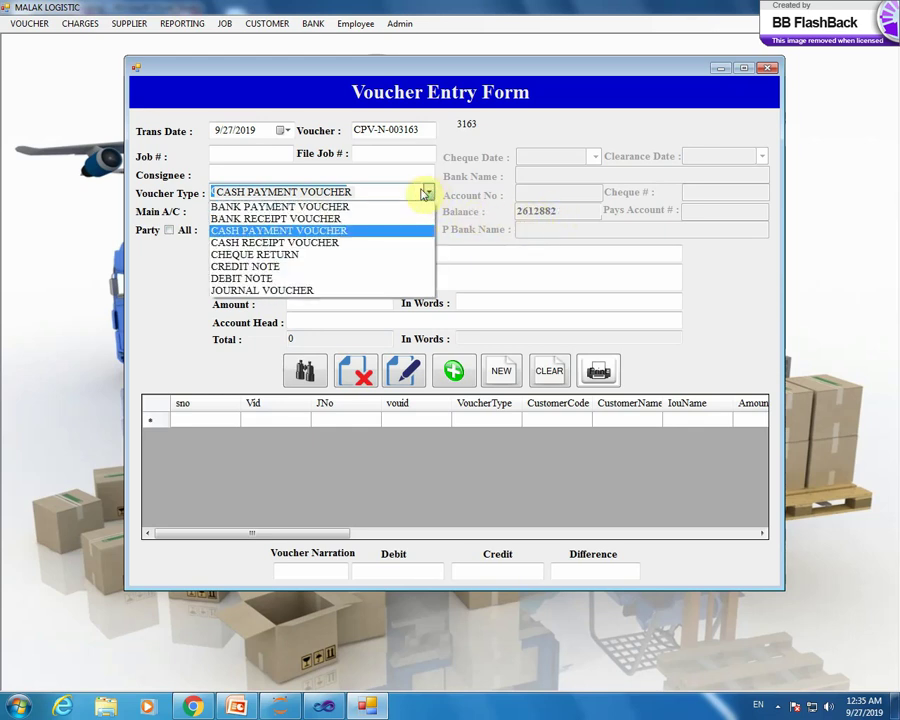
click(332, 242)
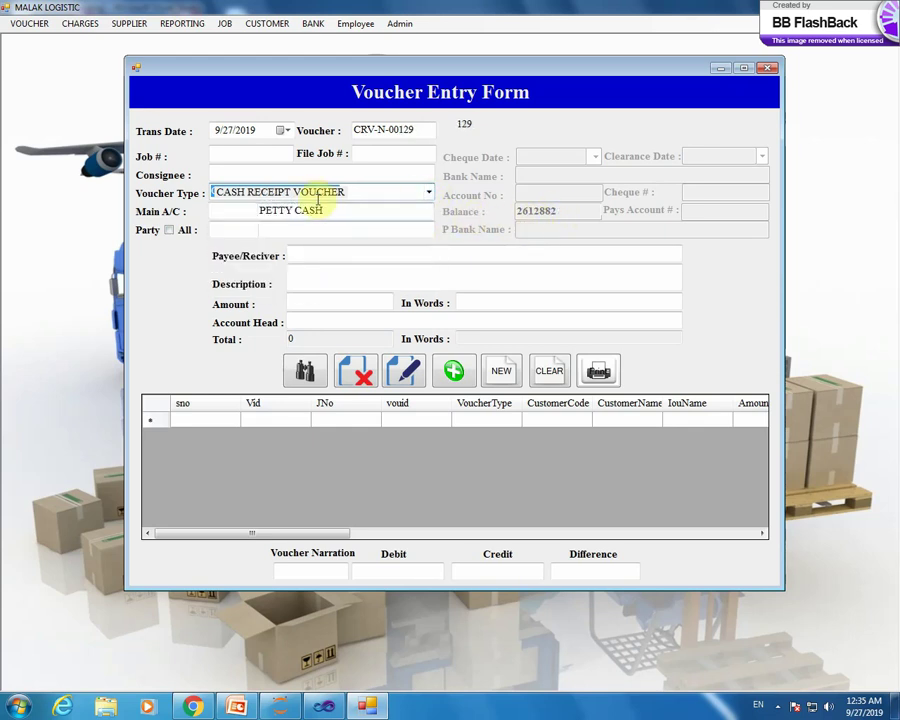
click(428, 192)
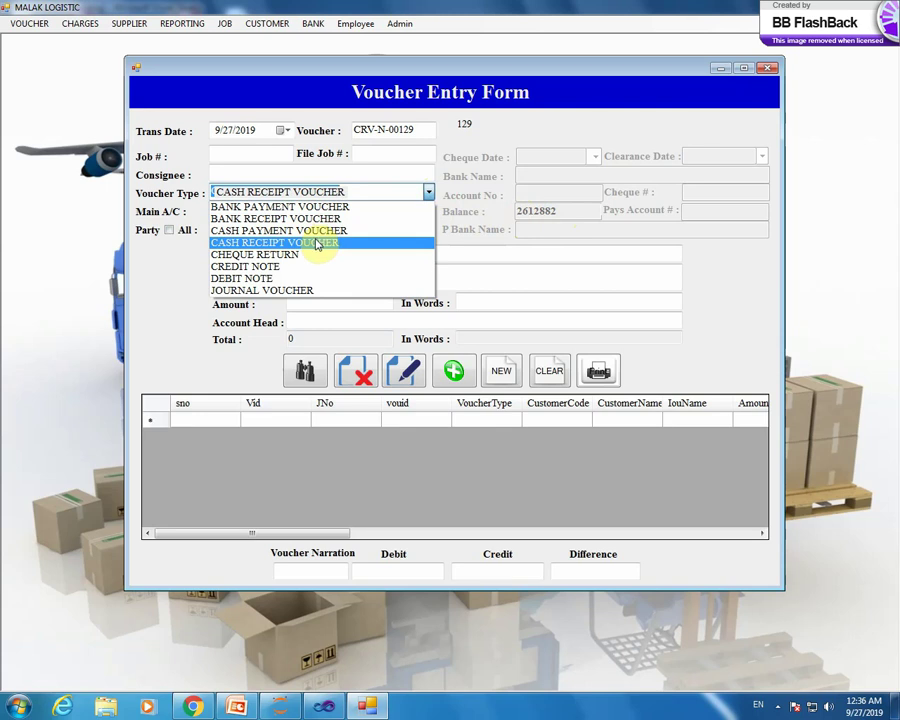
click(315, 256)
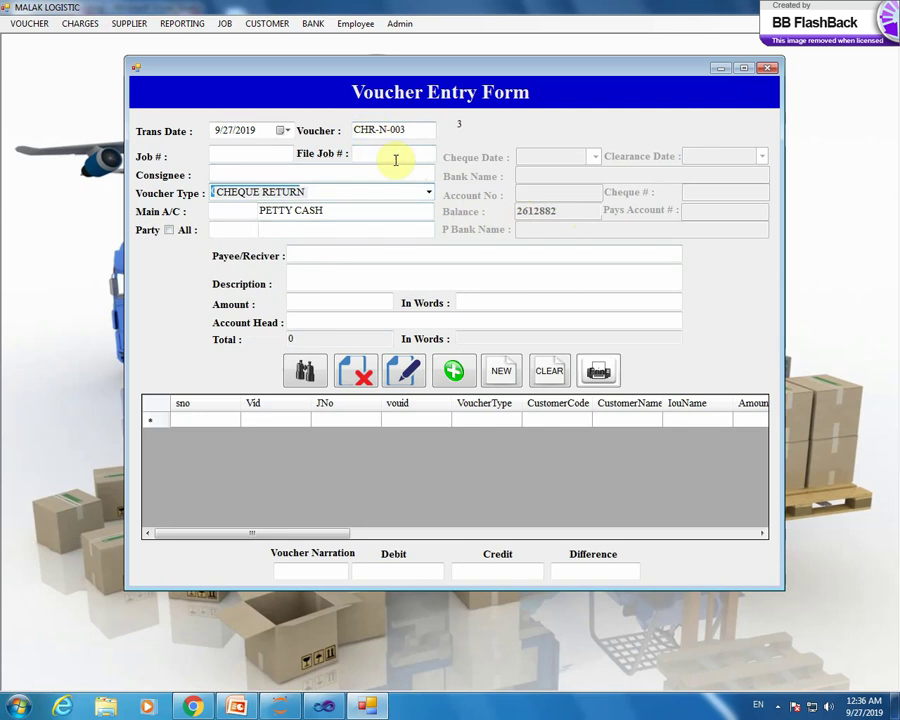
- Try Credit Note, Debit Note and Journal Voucher, then return to Cash Payment Voucher CPV-N-003163
click(426, 192)
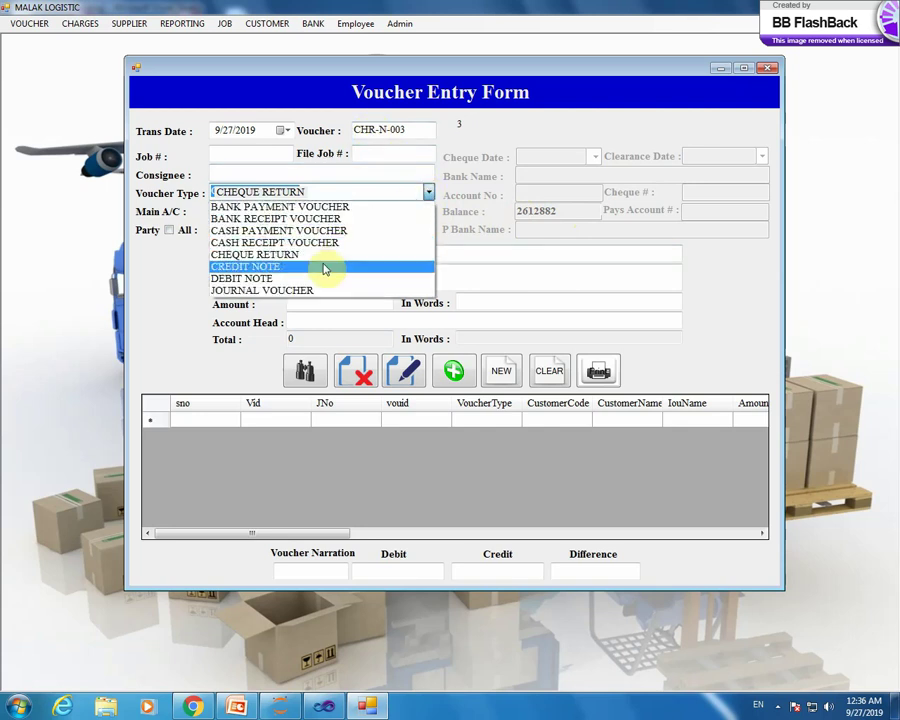
click(322, 268)
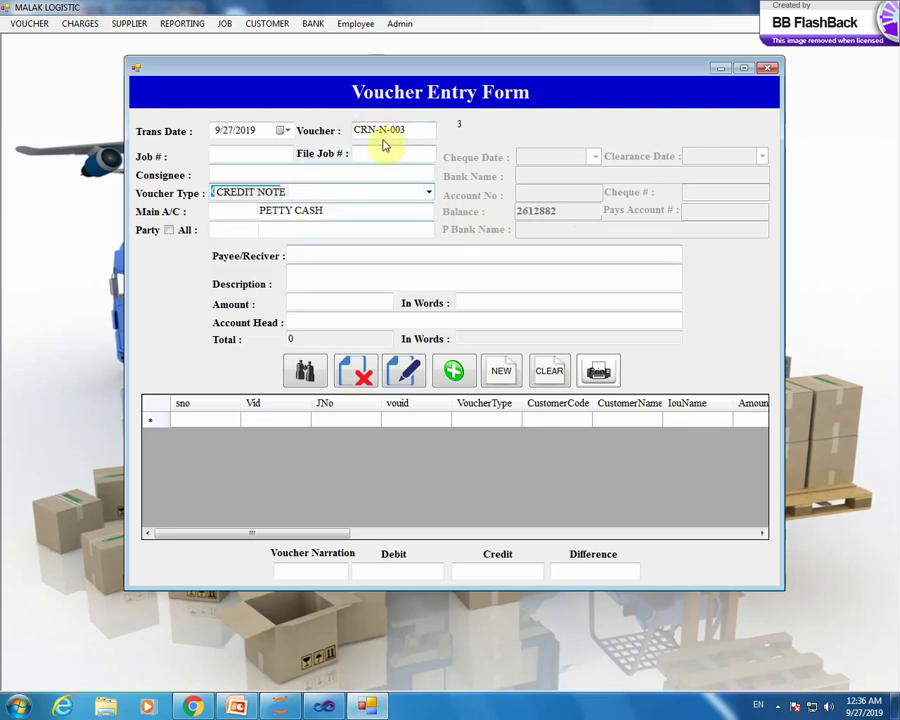
click(428, 193)
click(296, 278)
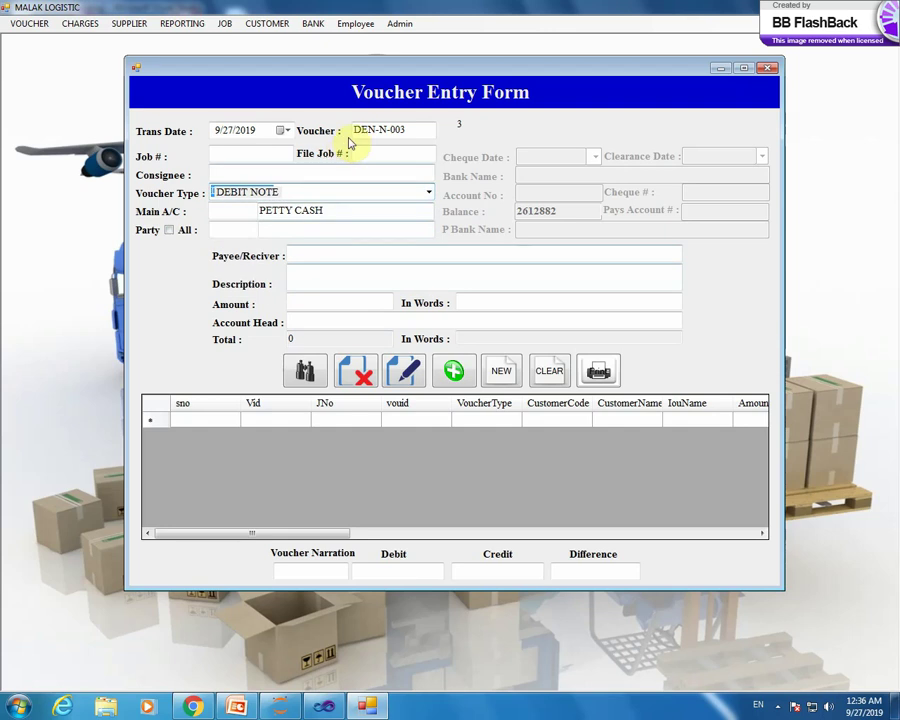
click(427, 192)
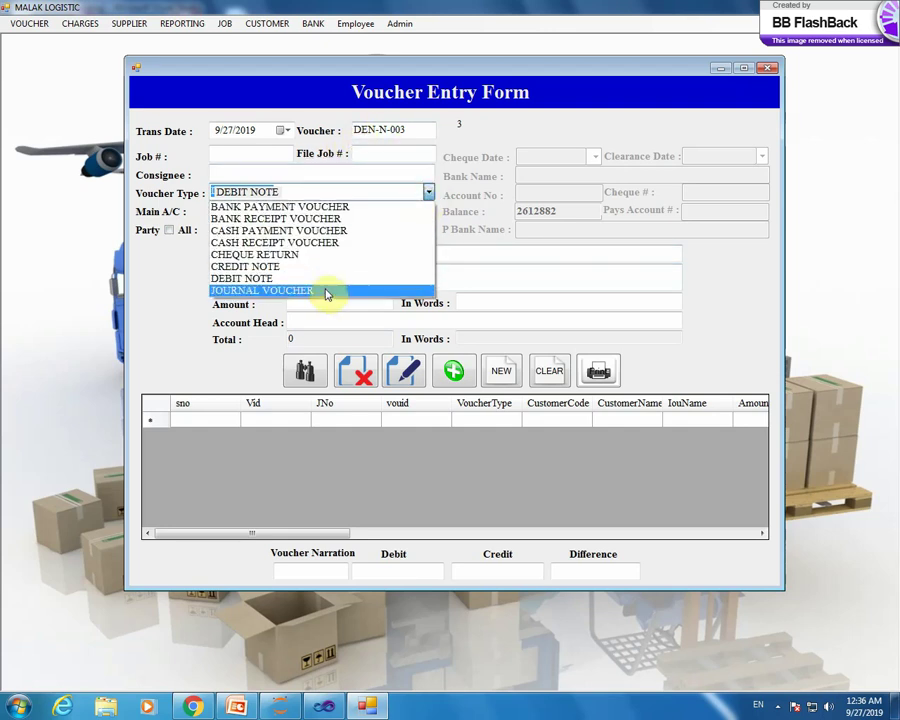
click(325, 292)
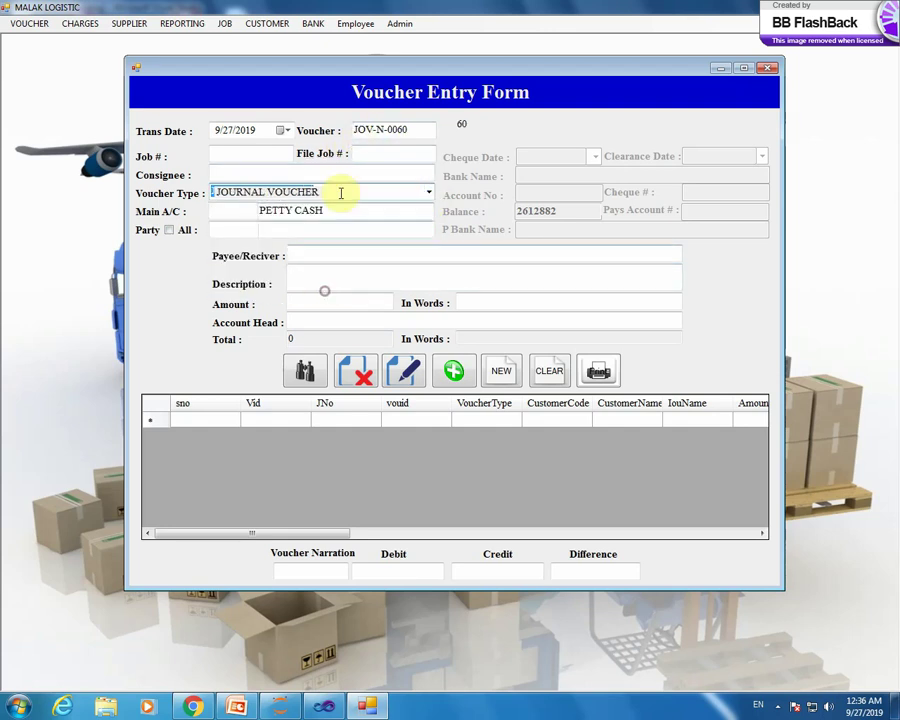
click(429, 194)
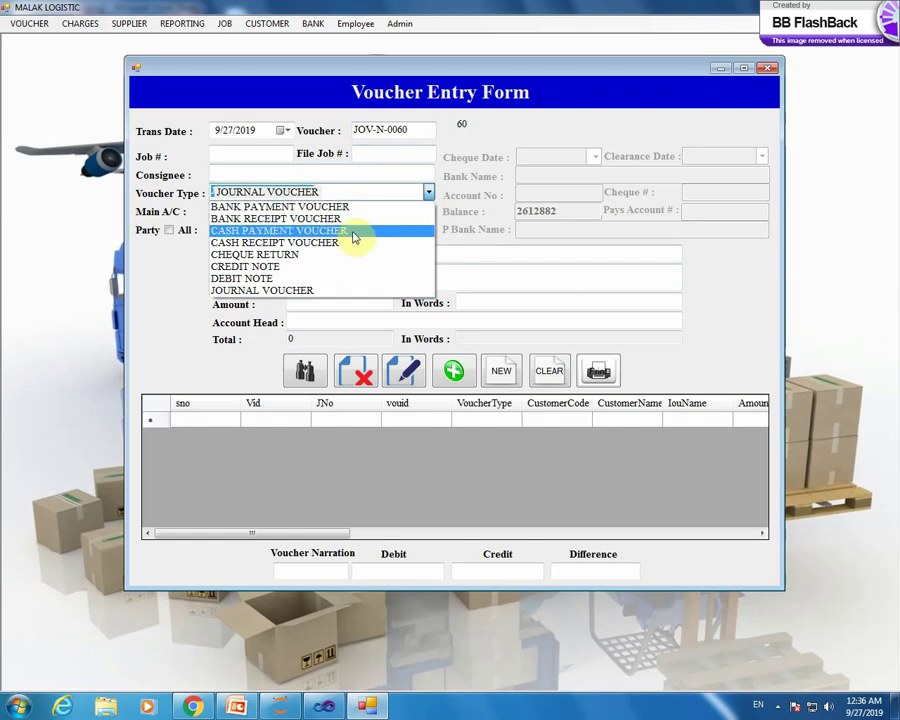
click(353, 232)
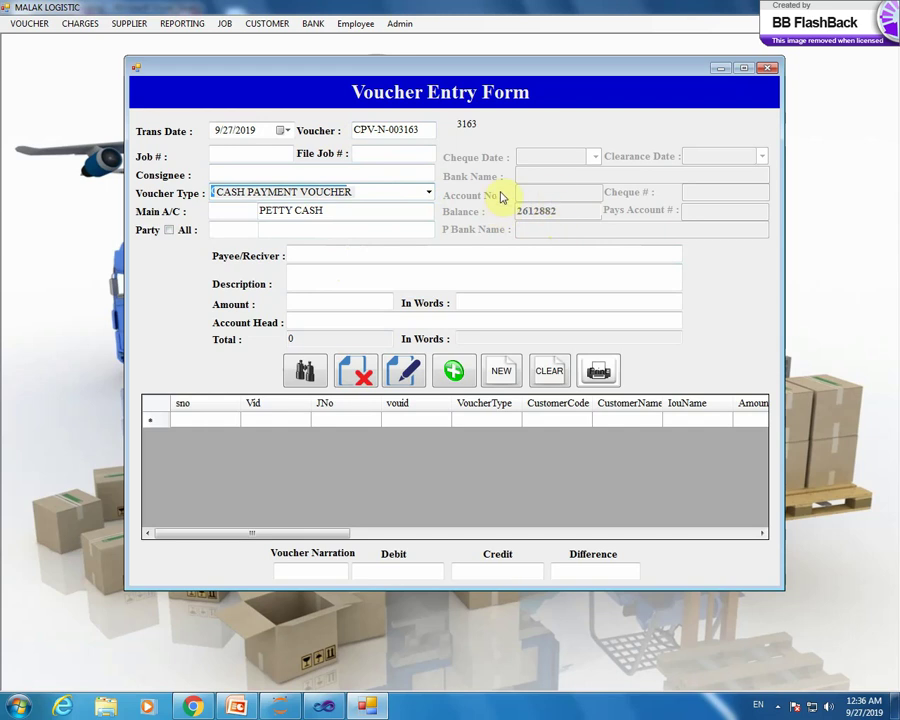
- Set UNAMA as both the party and the payee on the voucher
click(363, 175)
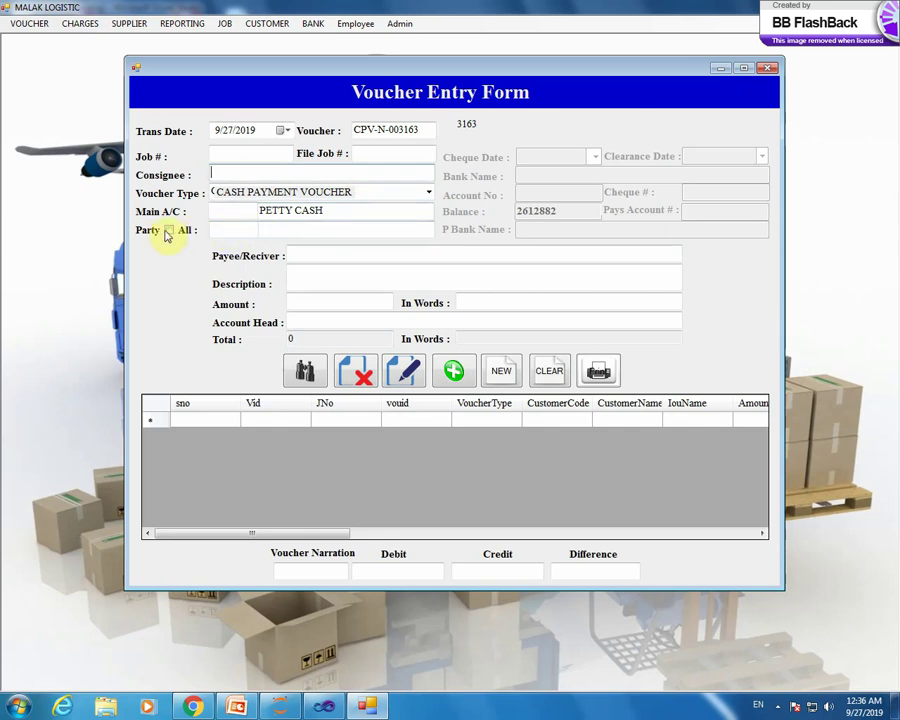
click(169, 231)
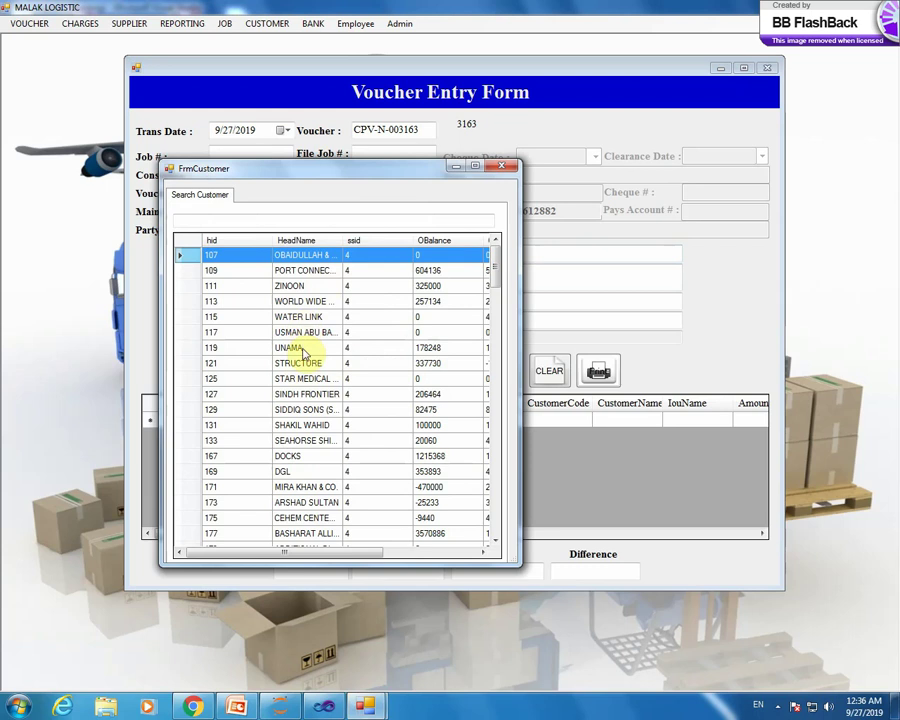
double_click(302, 349)
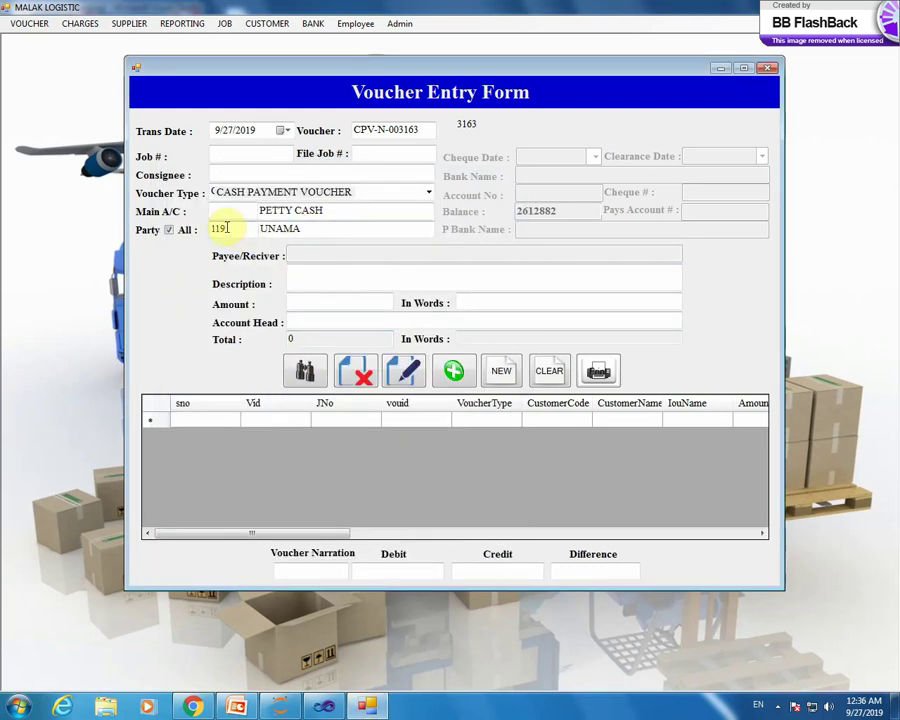
click(169, 231)
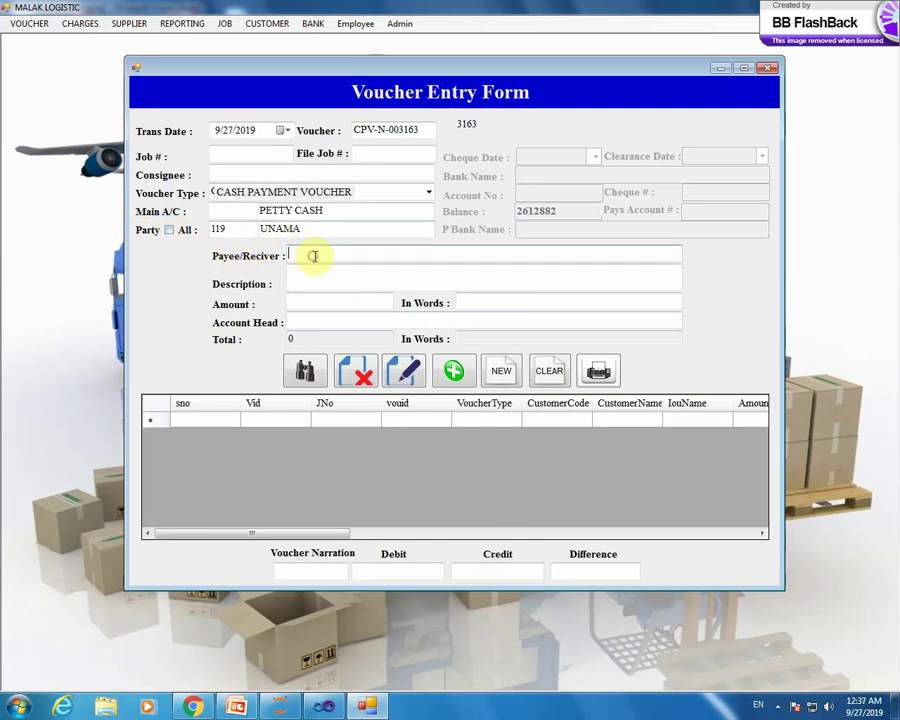
double_click(313, 255)
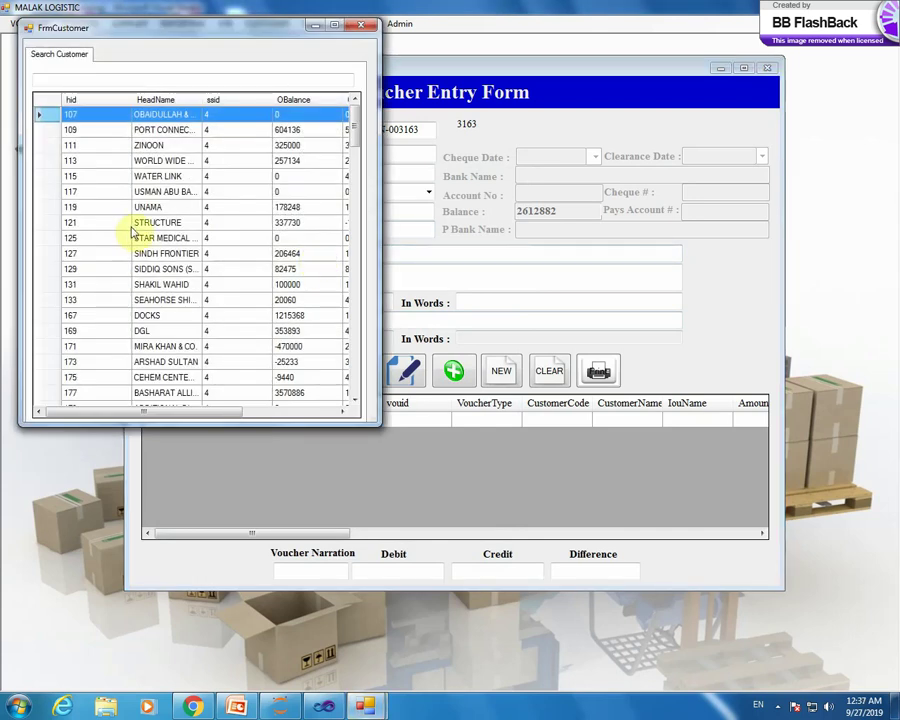
double_click(147, 208)
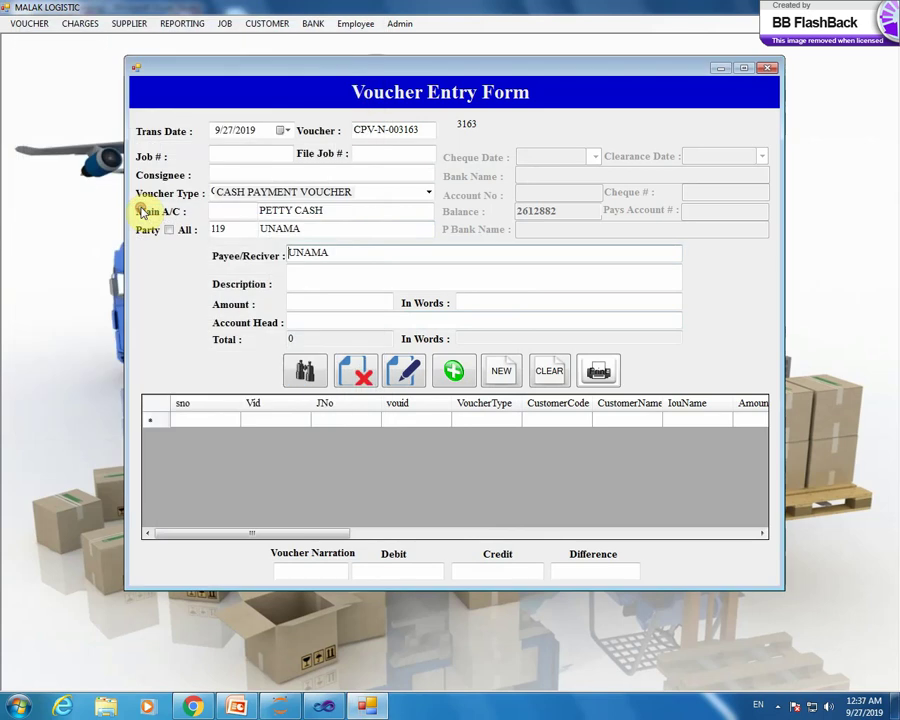
- Enter description 'gatw' and amount Rs50,000.00 (Fifty Thousand Rupees Only), then bring up the account heads list
click(306, 274)
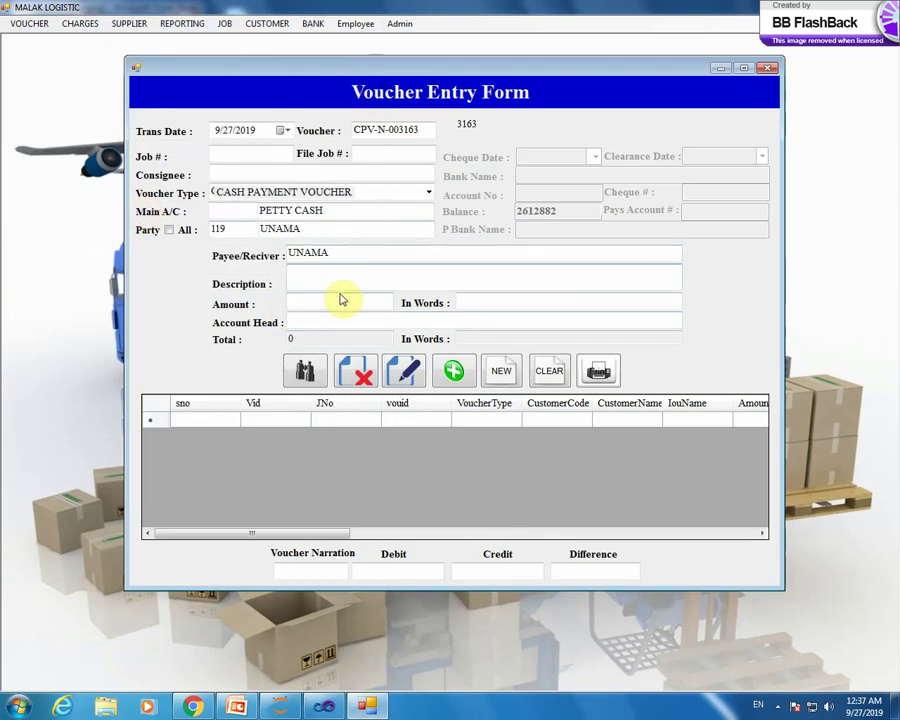
text(gatw)
click(329, 301)
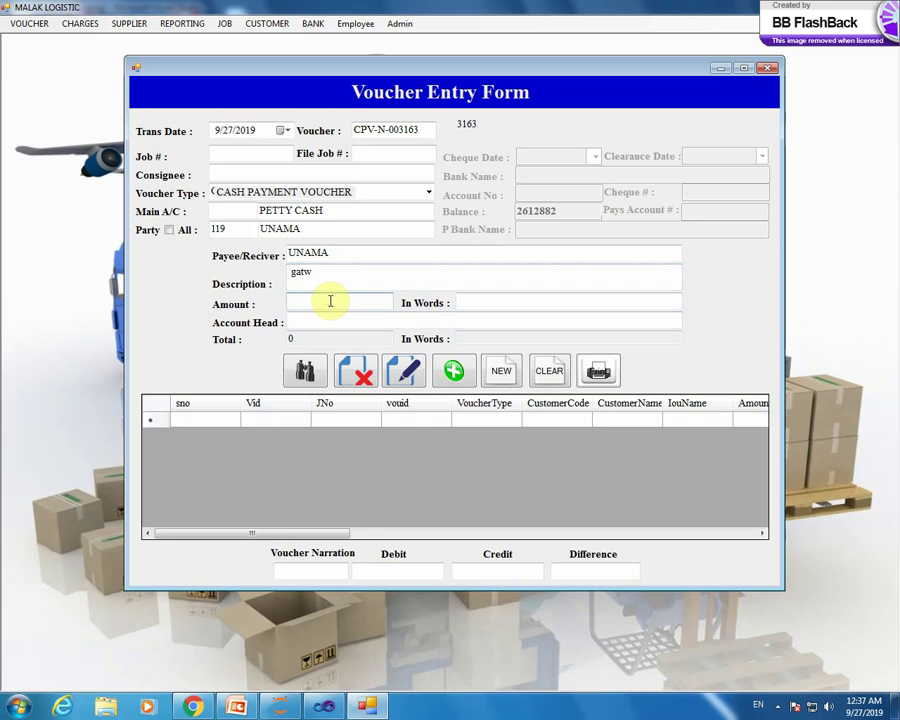
text(50000)
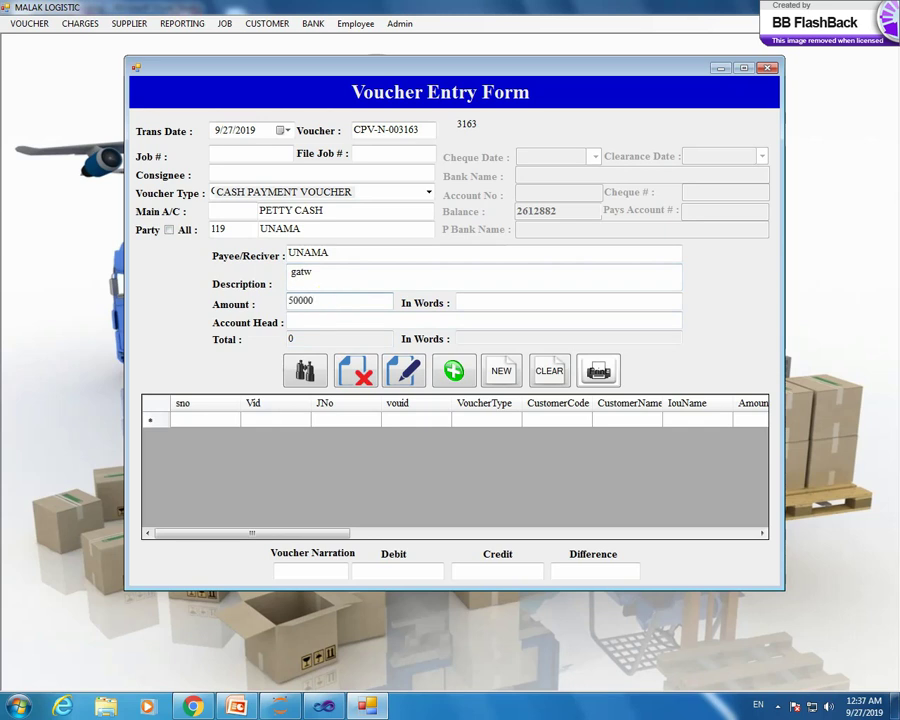
key(Tab)
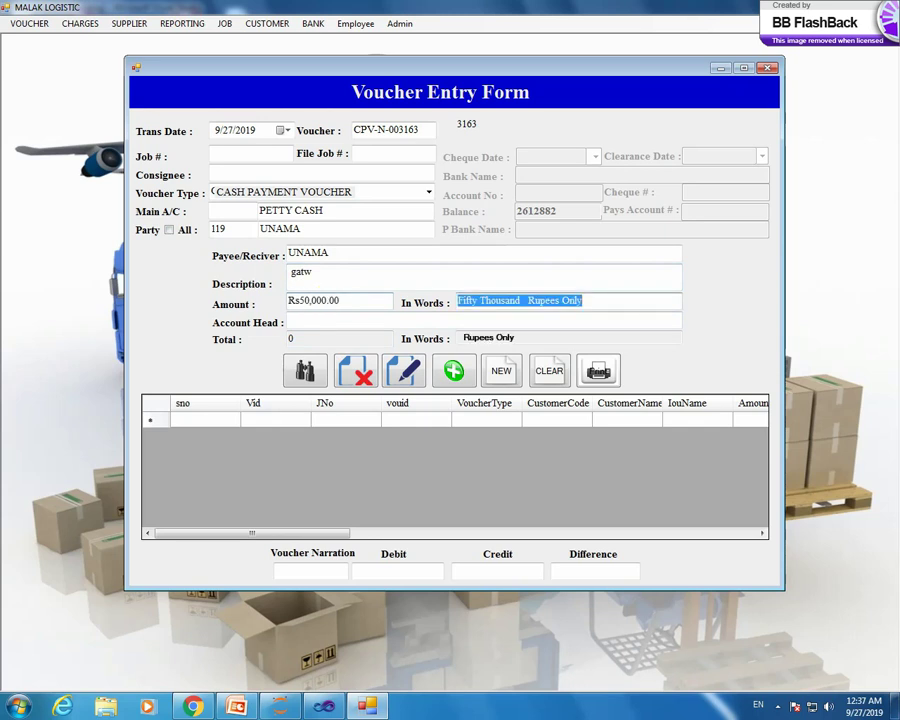
click(289, 321)
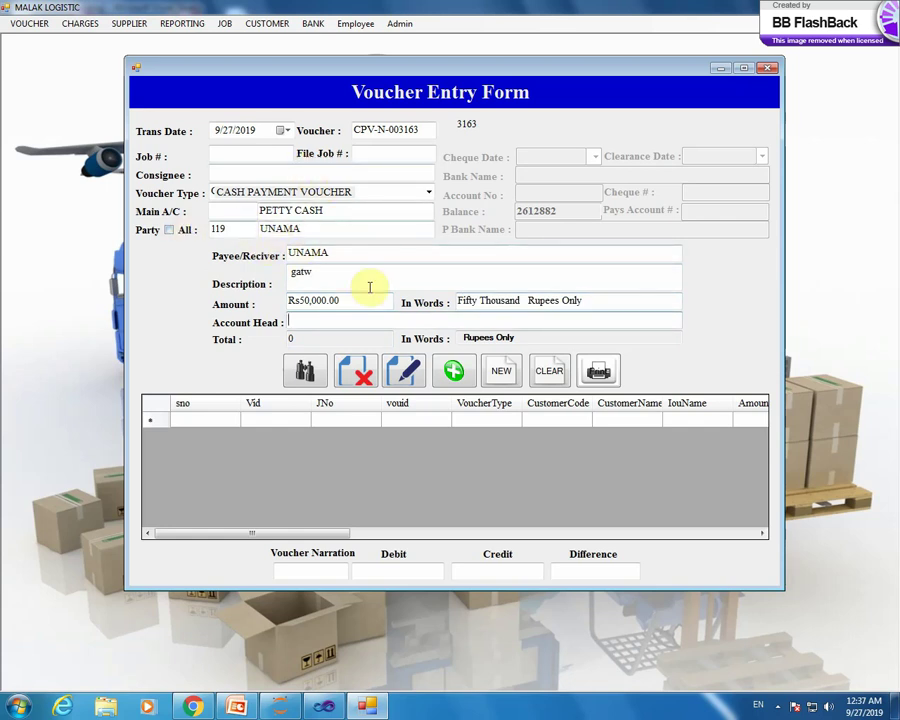
double_click(361, 324)
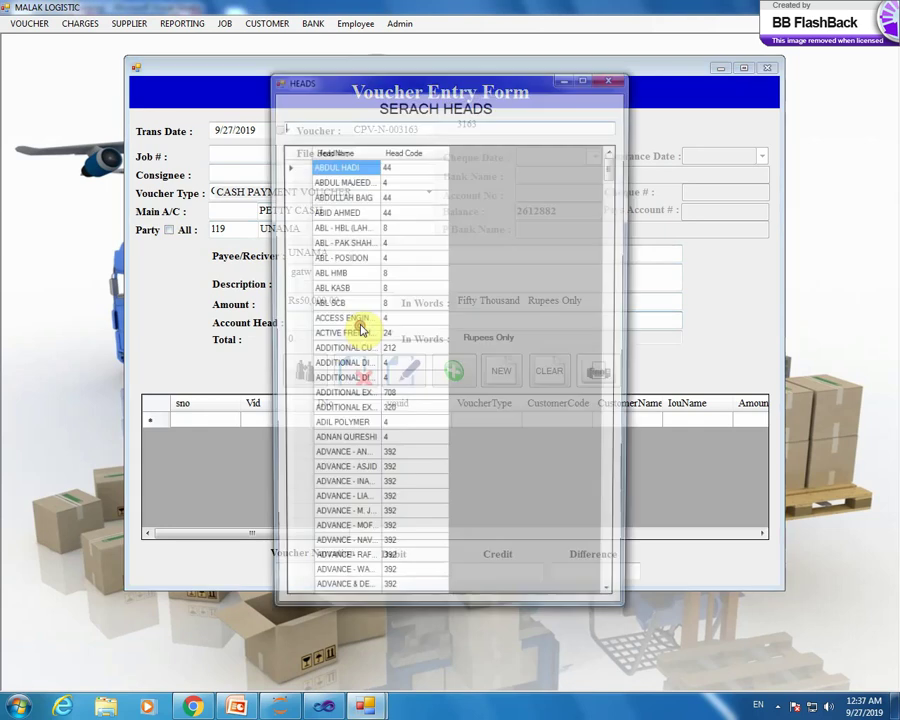
- Try ADDITIONAL DIRECTORS, then filter heads with 'st' and choose STANDARD CHARTED as the account head
double_click(344, 382)
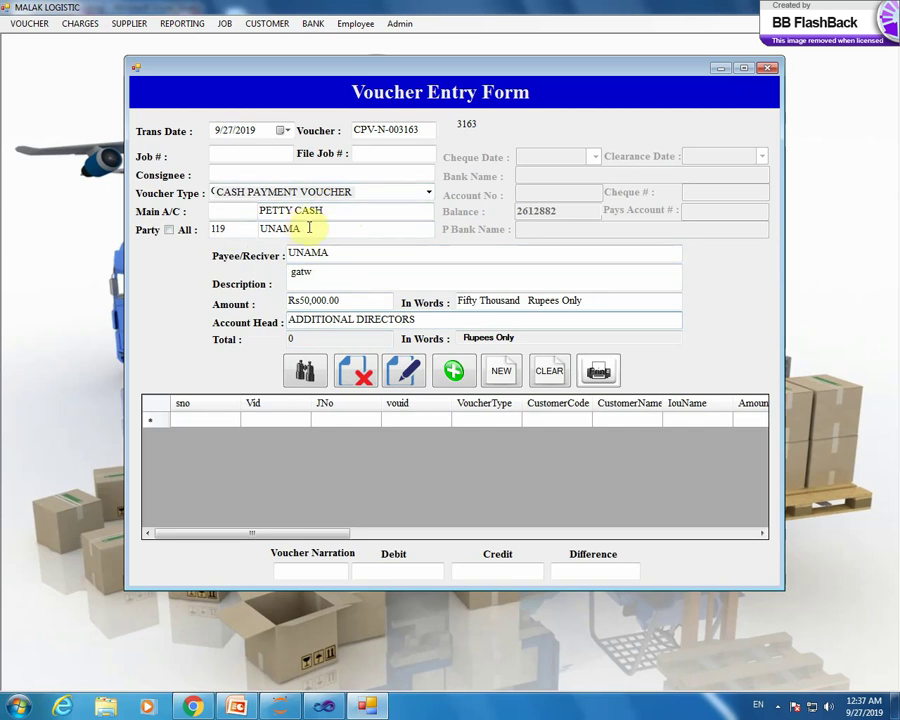
double_click(426, 320)
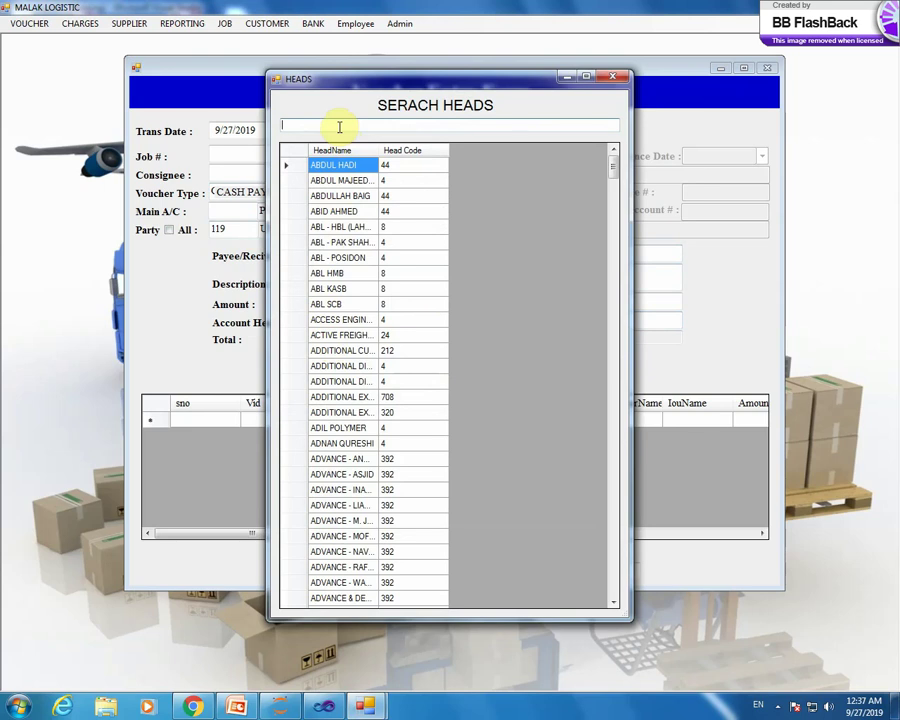
text(u)
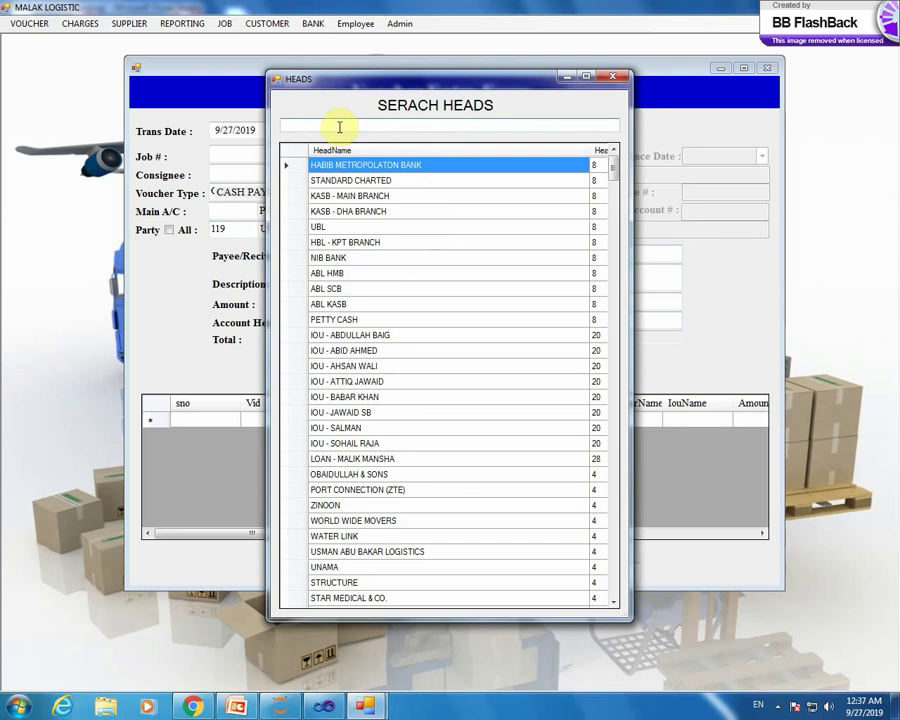
text(st)
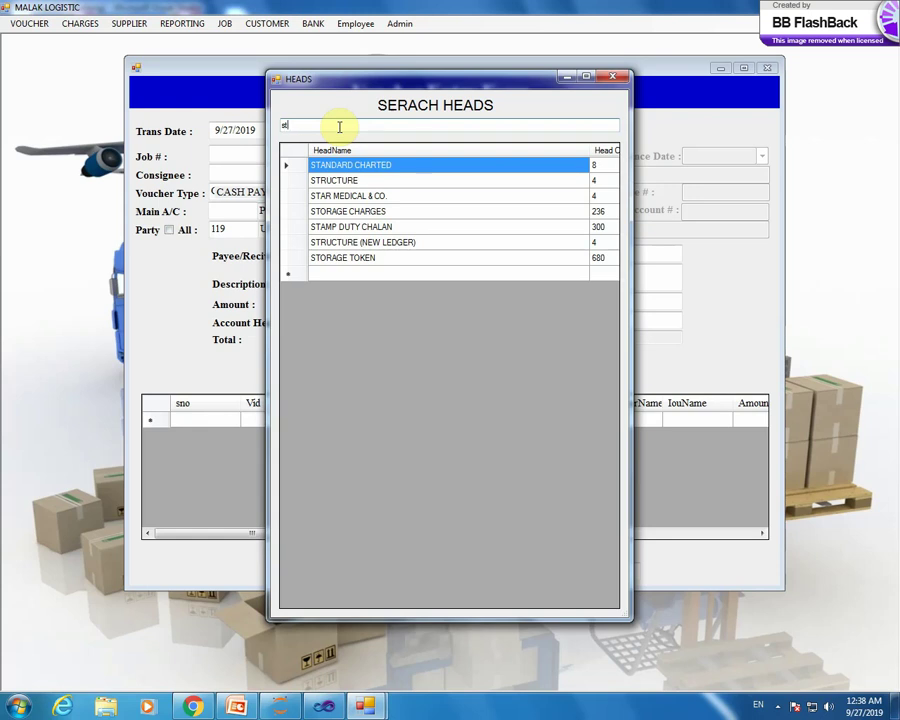
double_click(298, 170)
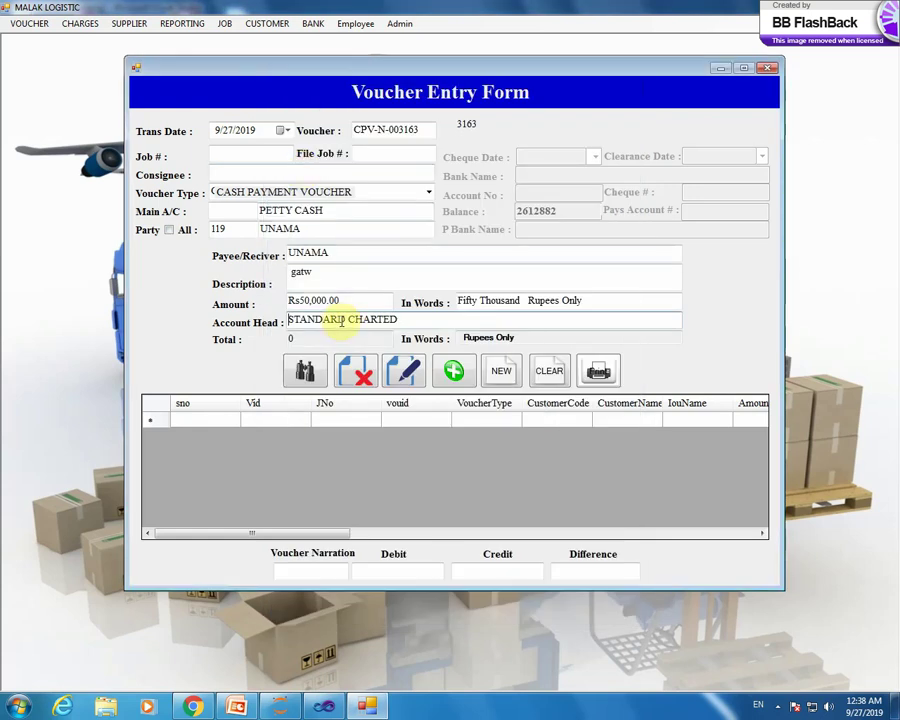
- Clear the UNAMA party name and code 119, browse the job search list, and reset the form with NEW
click(330, 229)
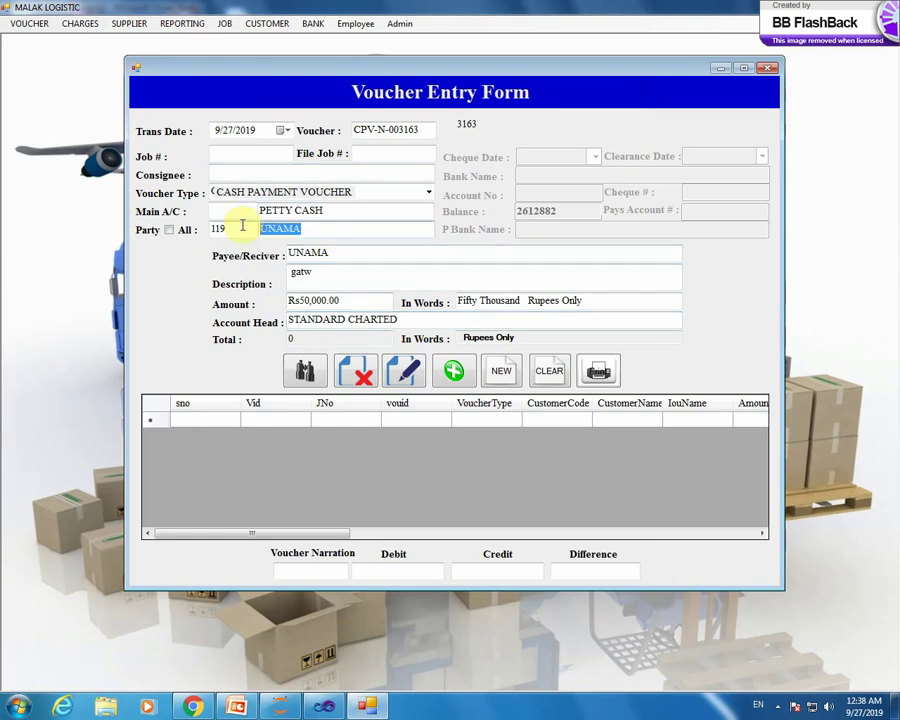
double_click(225, 228)
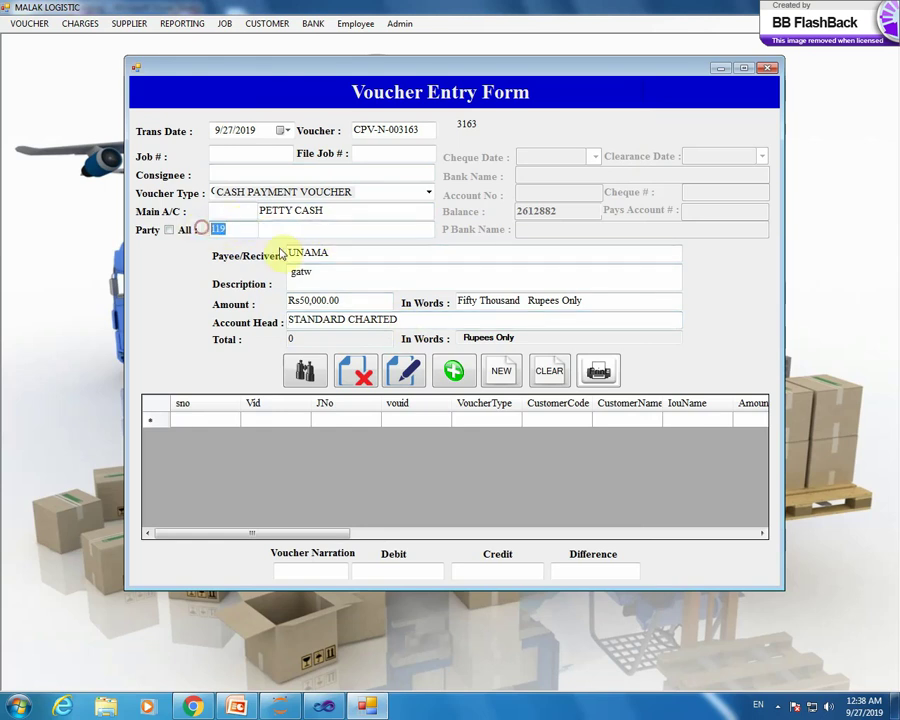
click(243, 234)
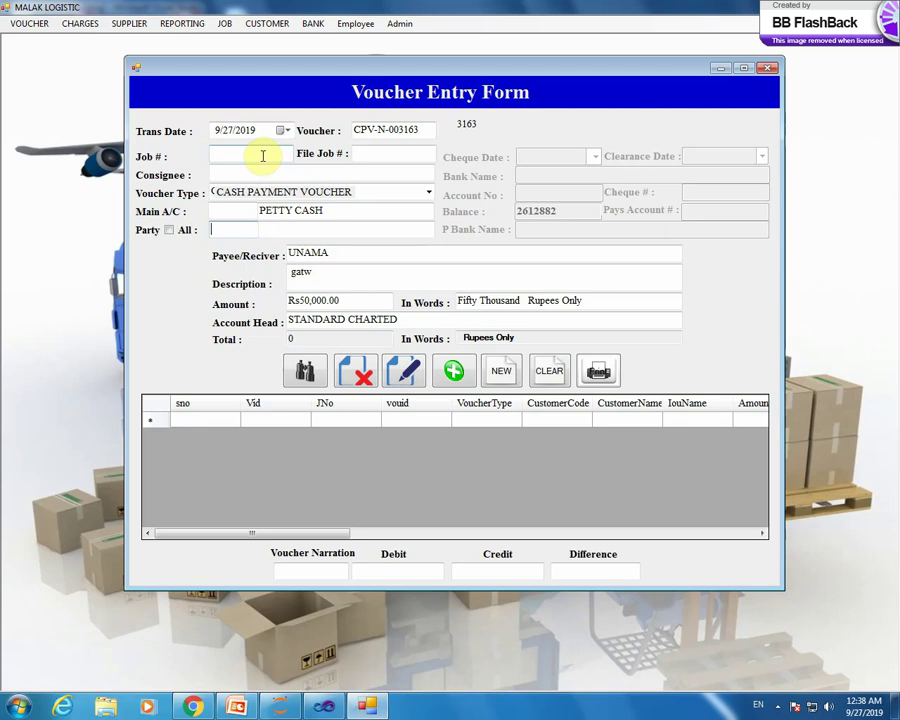
double_click(261, 155)
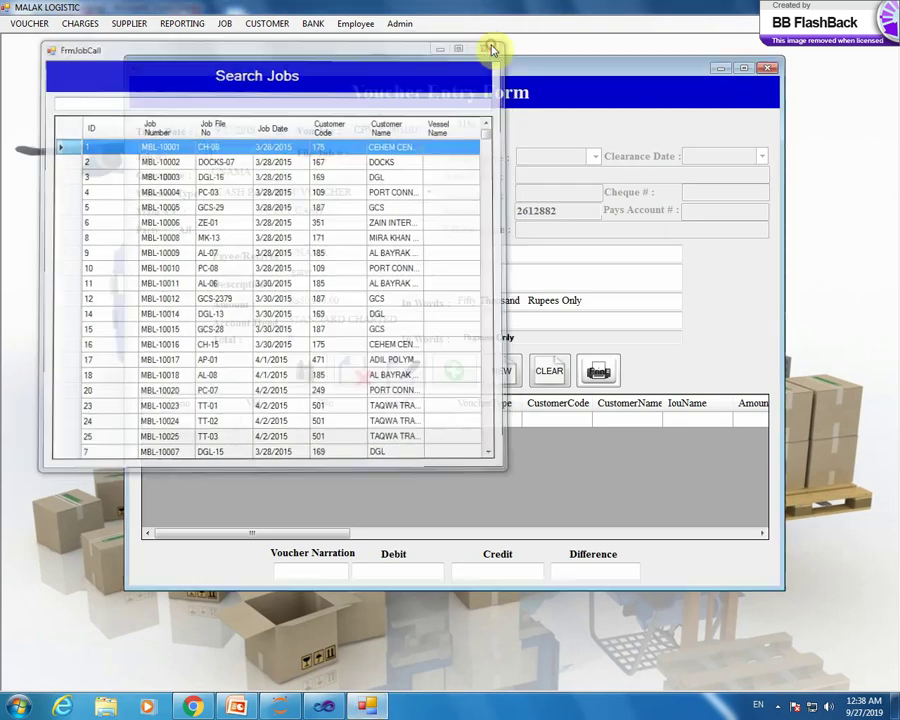
click(491, 45)
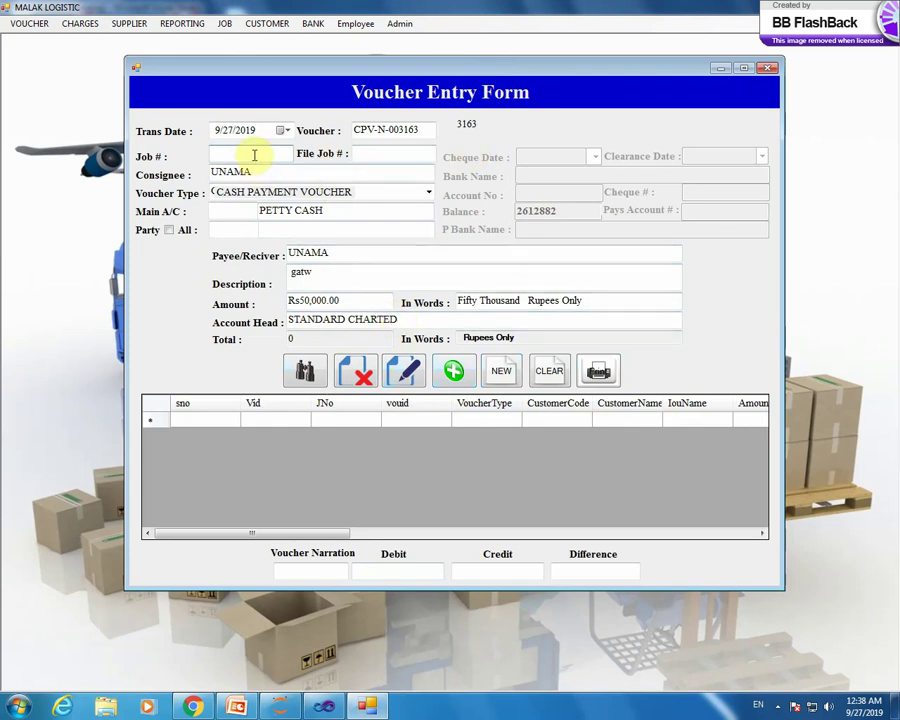
click(508, 375)
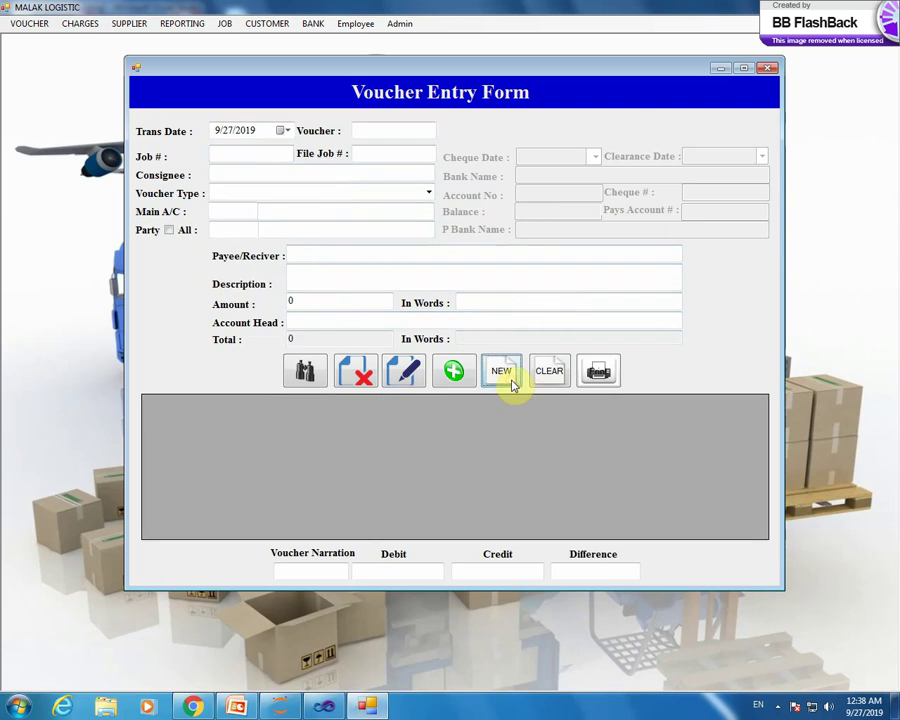
double_click(255, 155)
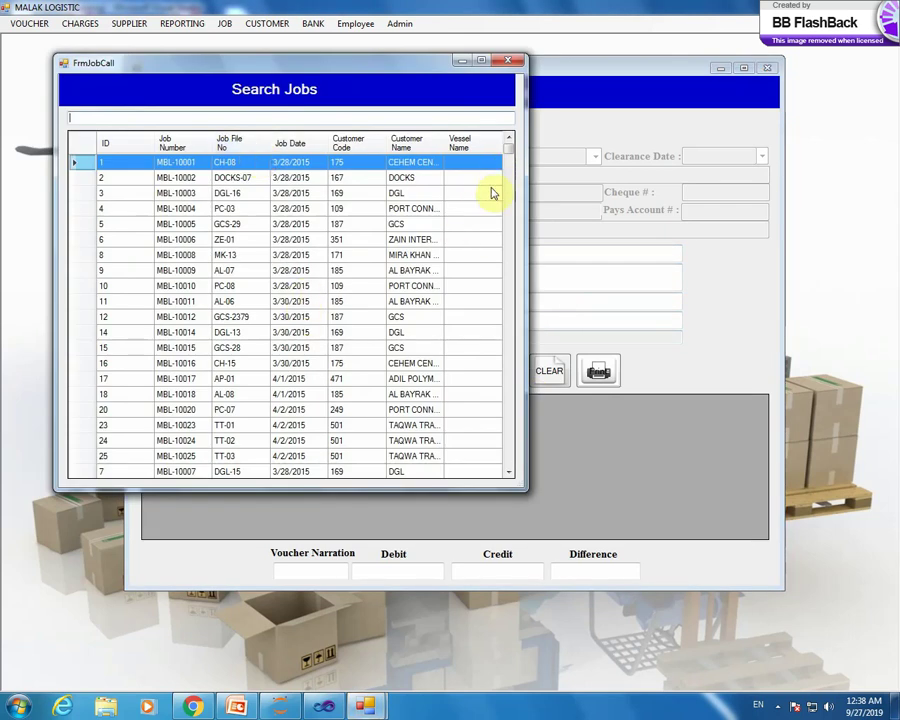
click(504, 61)
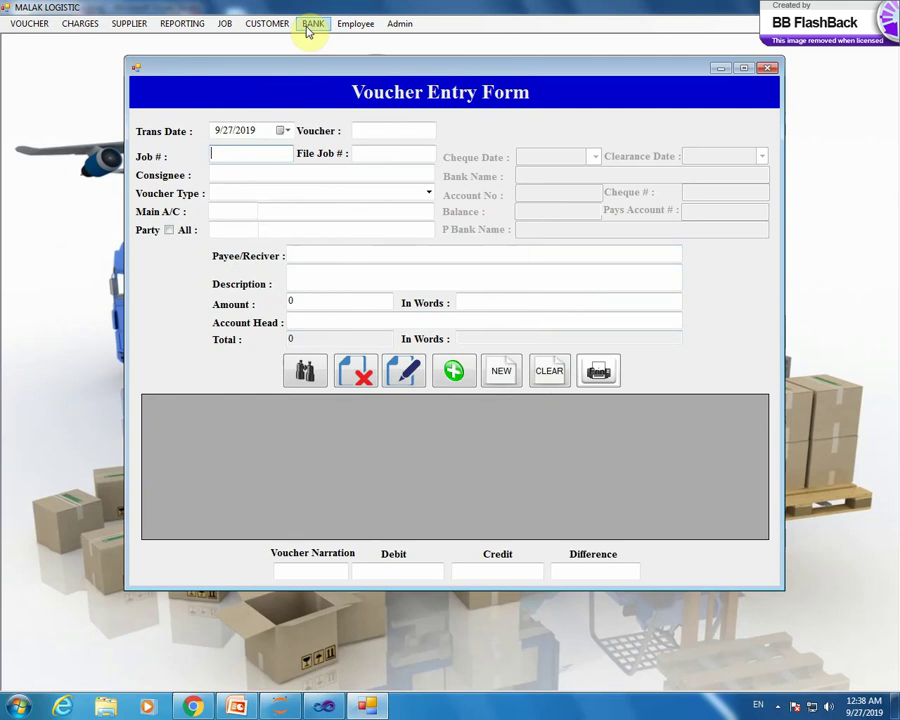
- In Jobs Setup, start new job MBL-10580 with status In Process and Open
click(224, 24)
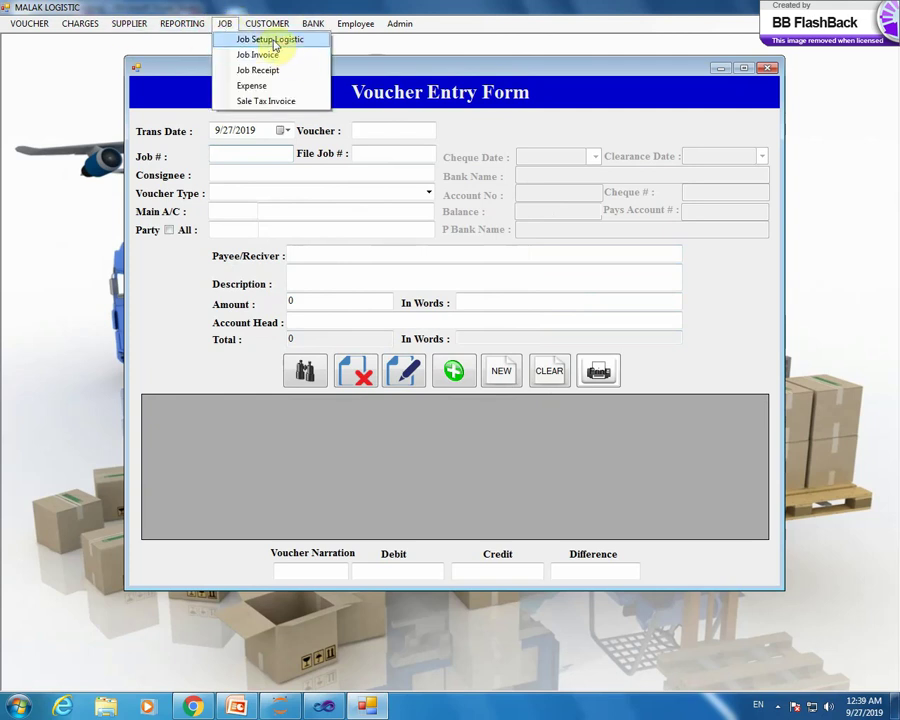
click(270, 40)
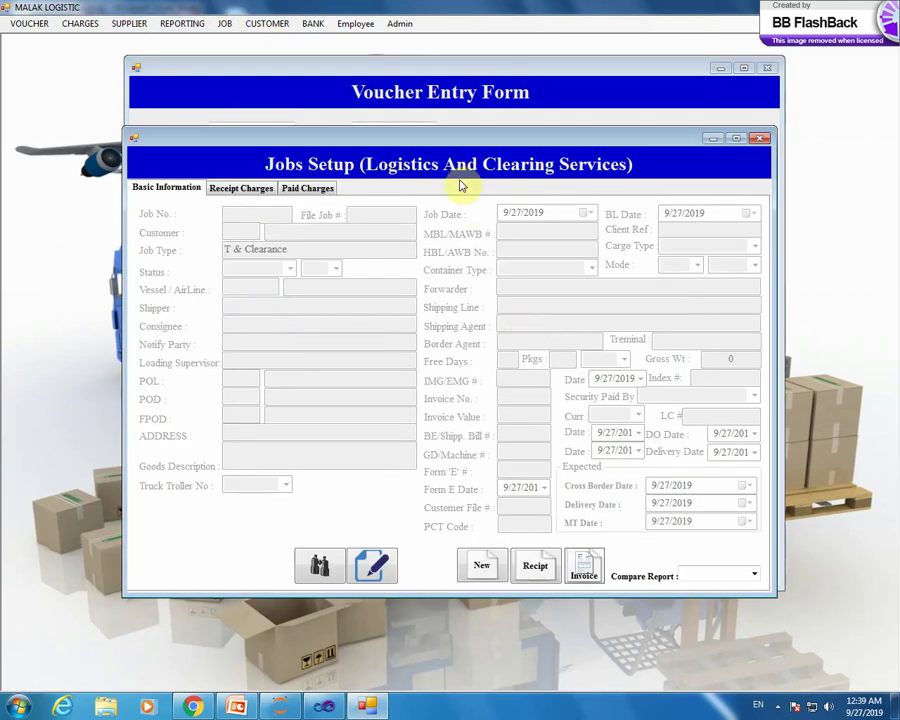
drag(440, 140, 432, 62)
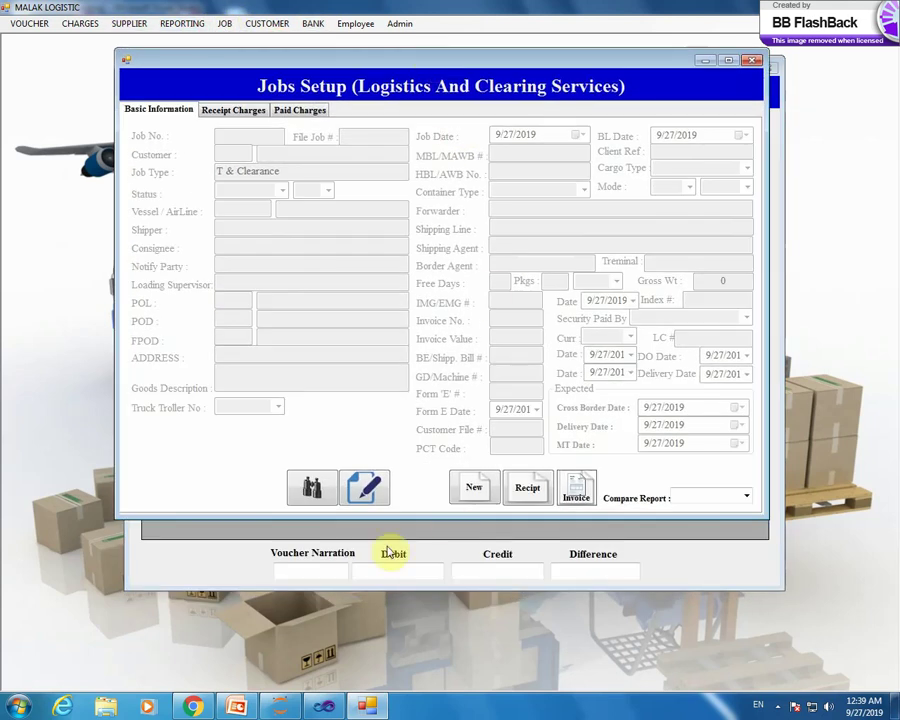
click(479, 505)
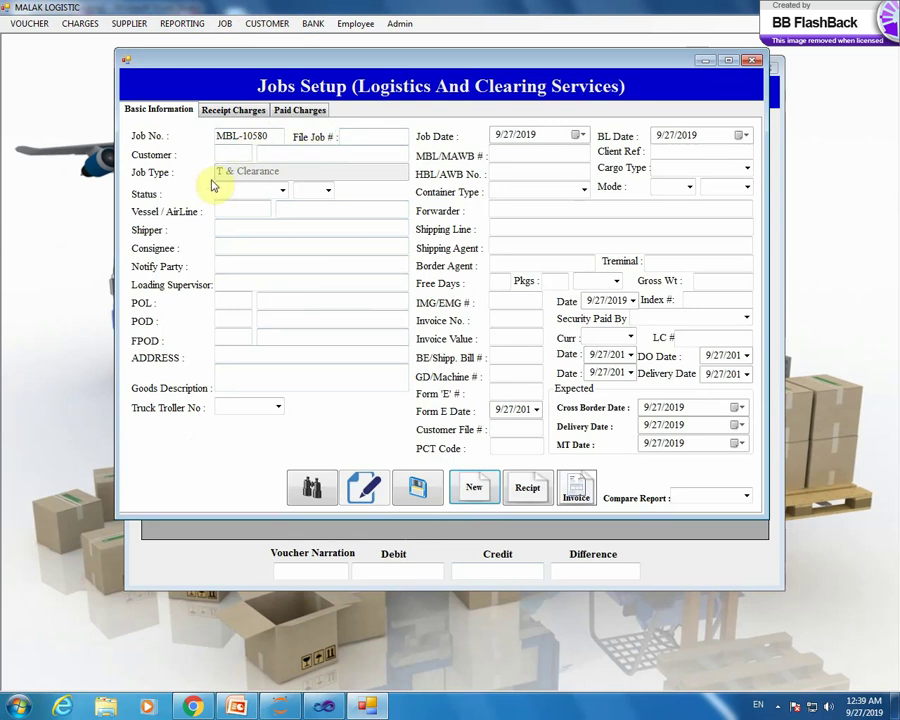
click(283, 190)
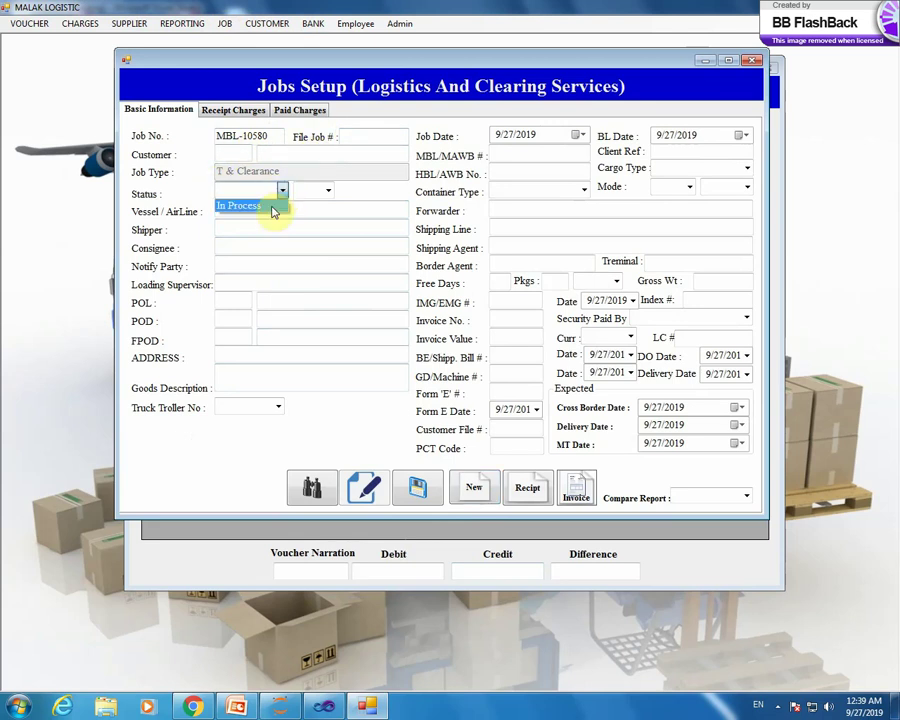
click(258, 206)
click(329, 191)
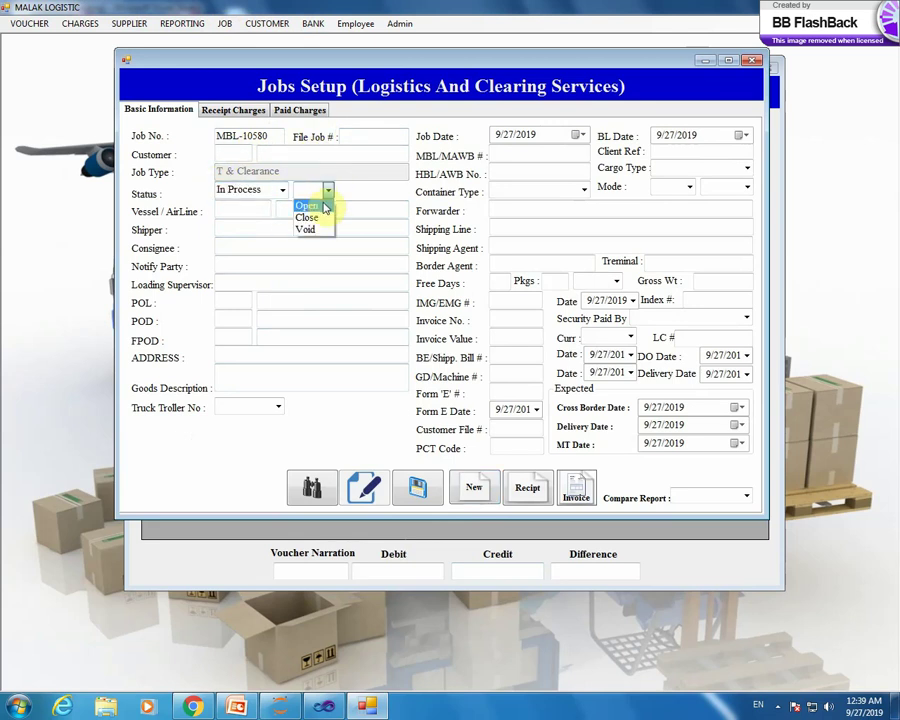
click(324, 206)
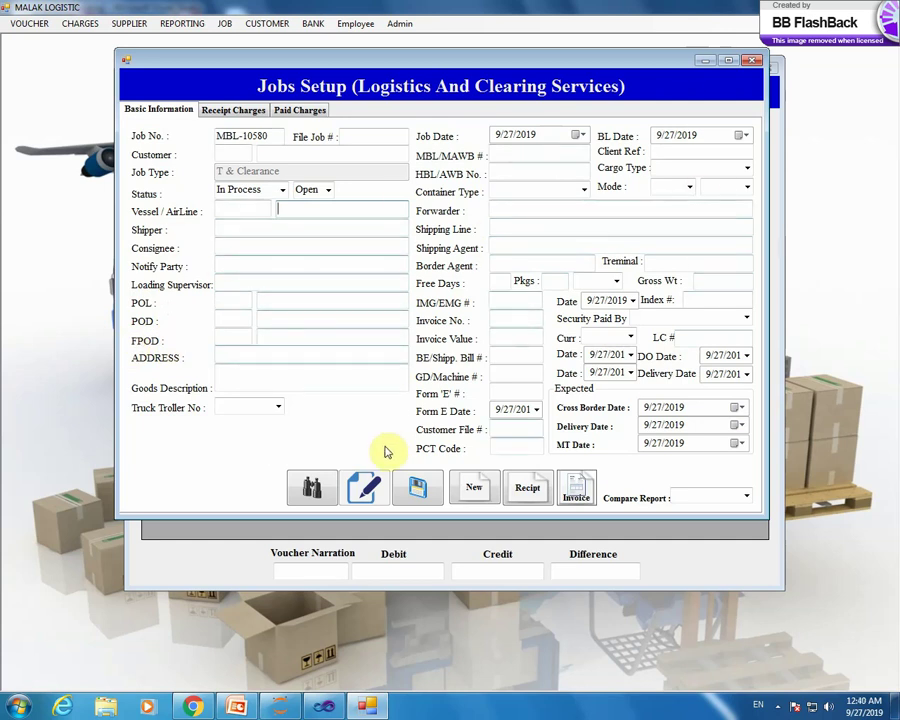
- Load job MBL-10332, review its receipt and paid charges, then show the comparison report choices
click(313, 488)
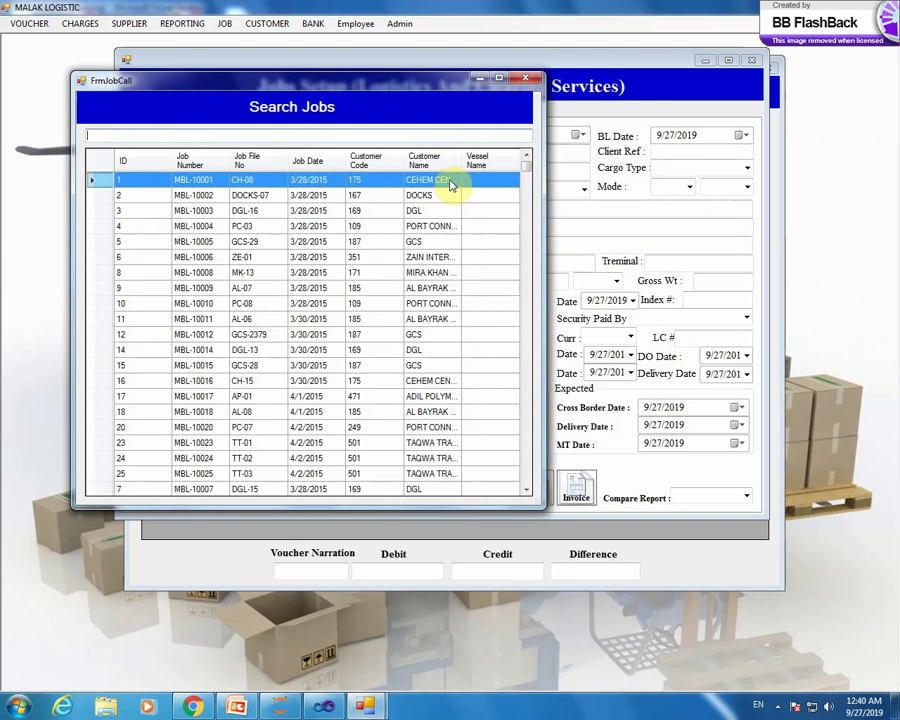
drag(530, 178, 369, 352)
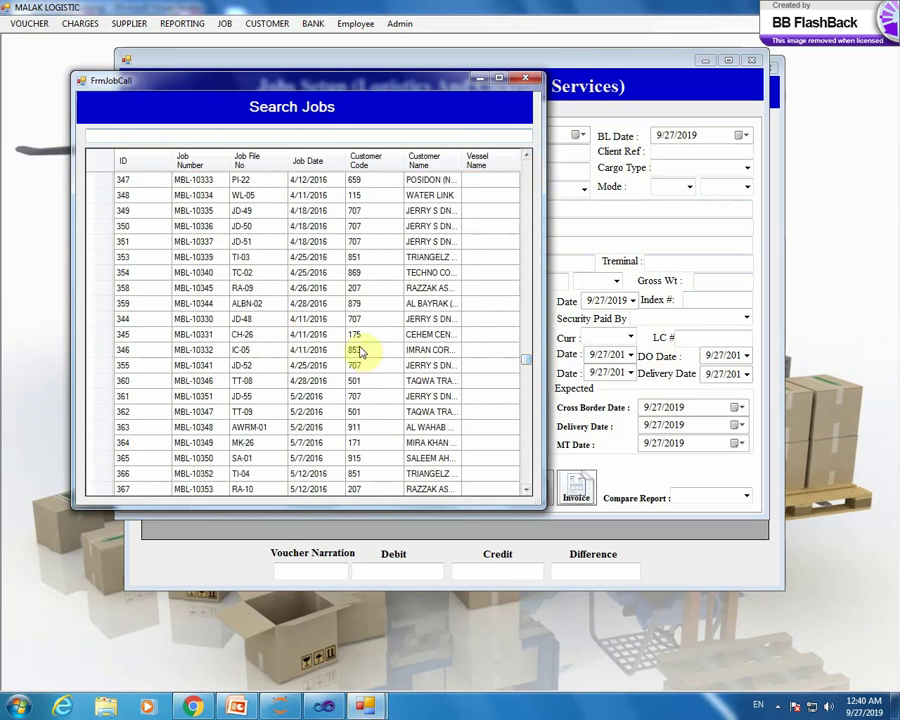
double_click(366, 351)
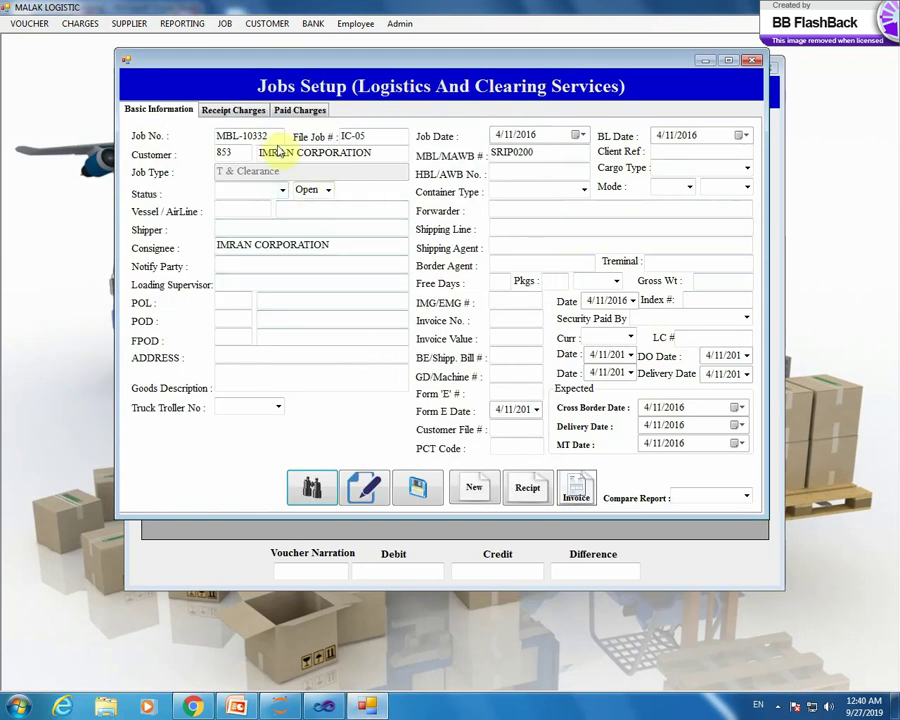
click(249, 113)
click(294, 110)
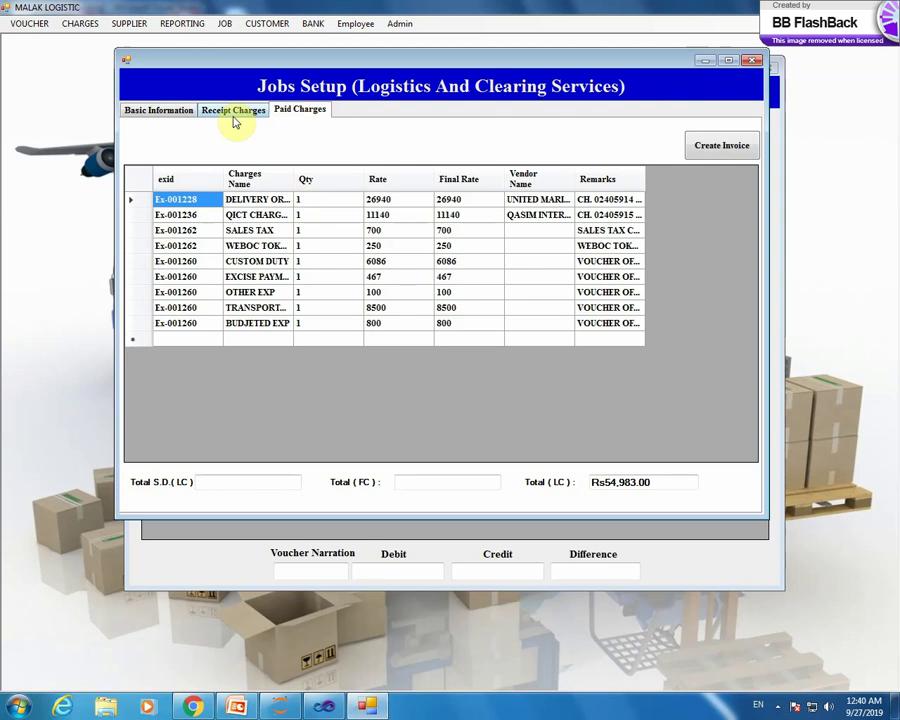
click(224, 116)
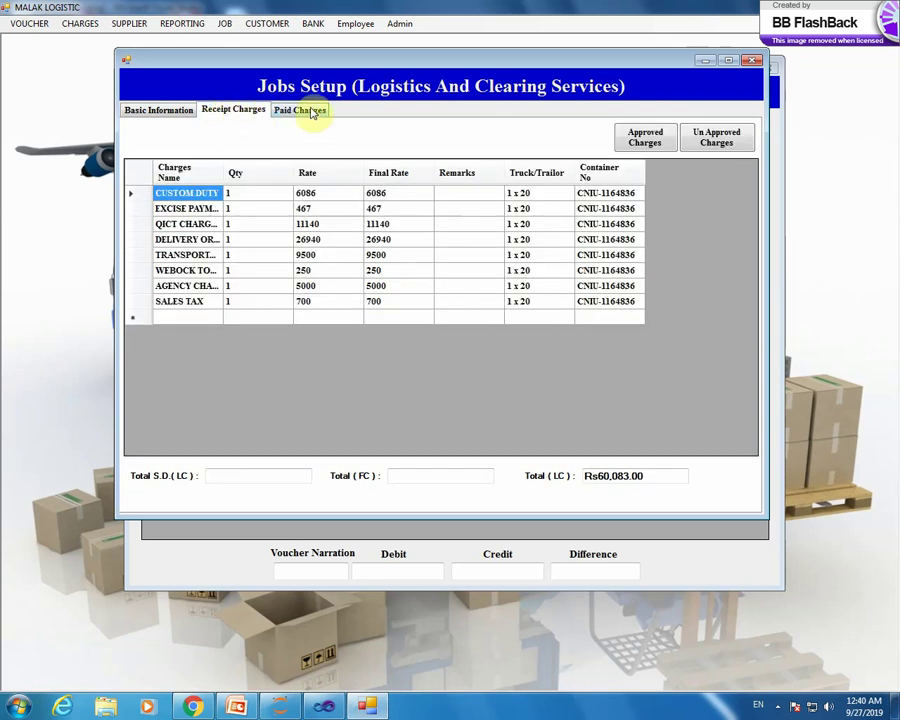
click(308, 113)
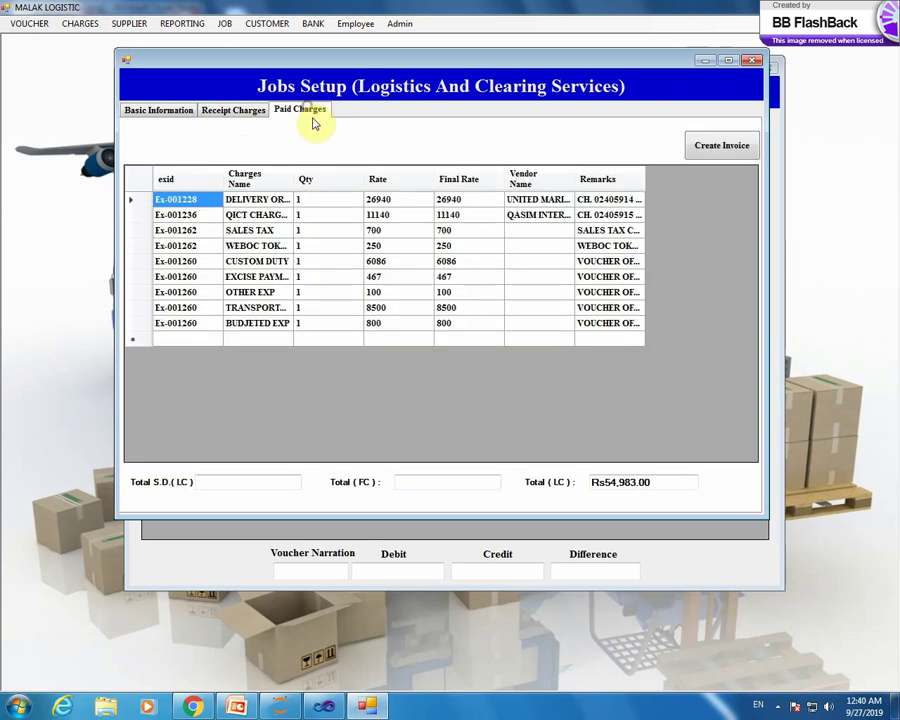
click(236, 113)
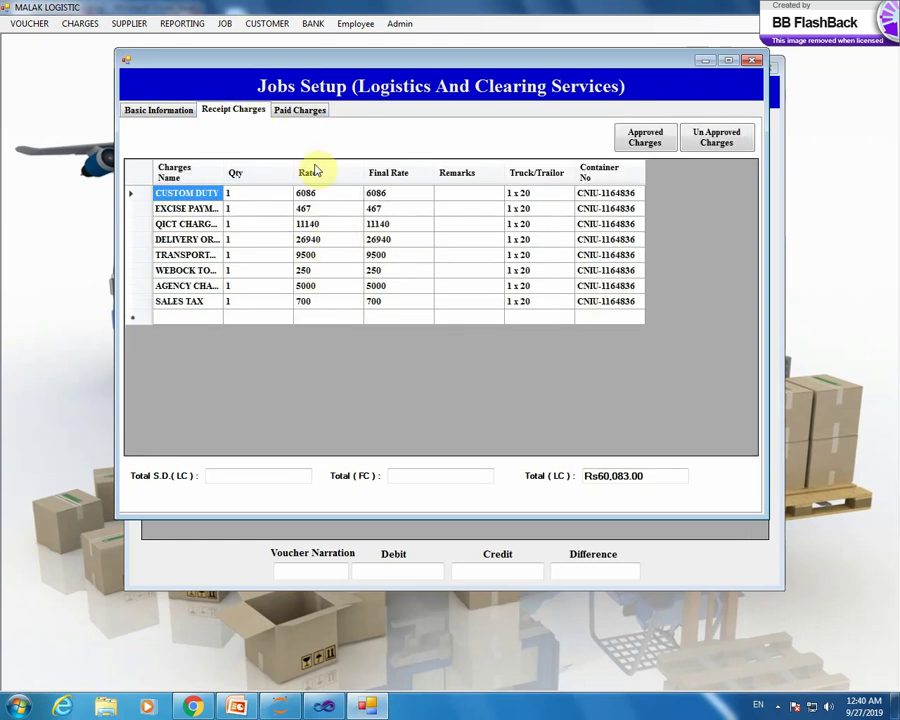
click(176, 110)
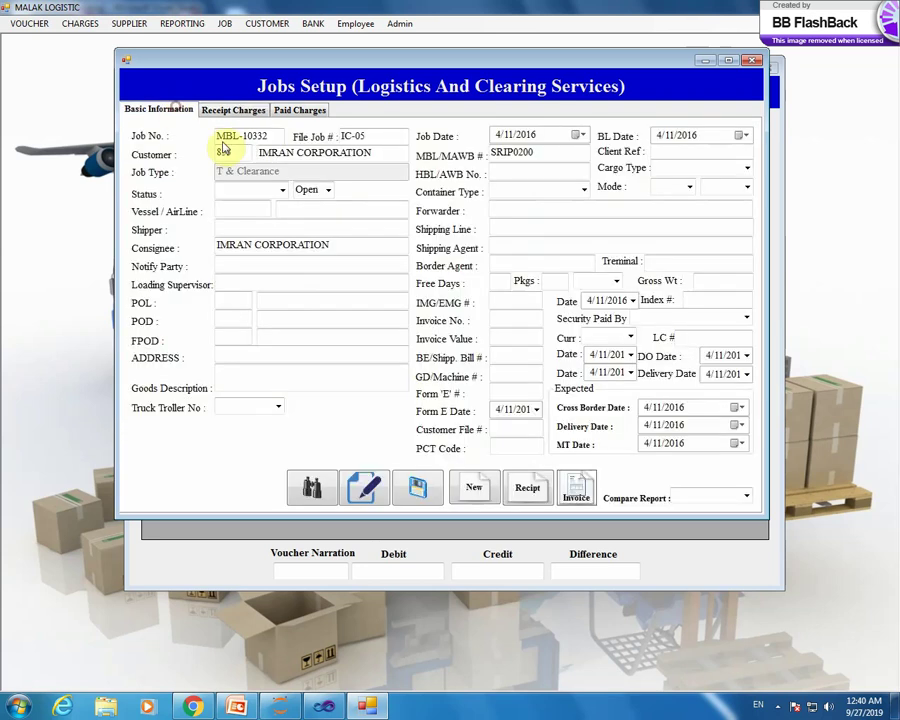
click(746, 497)
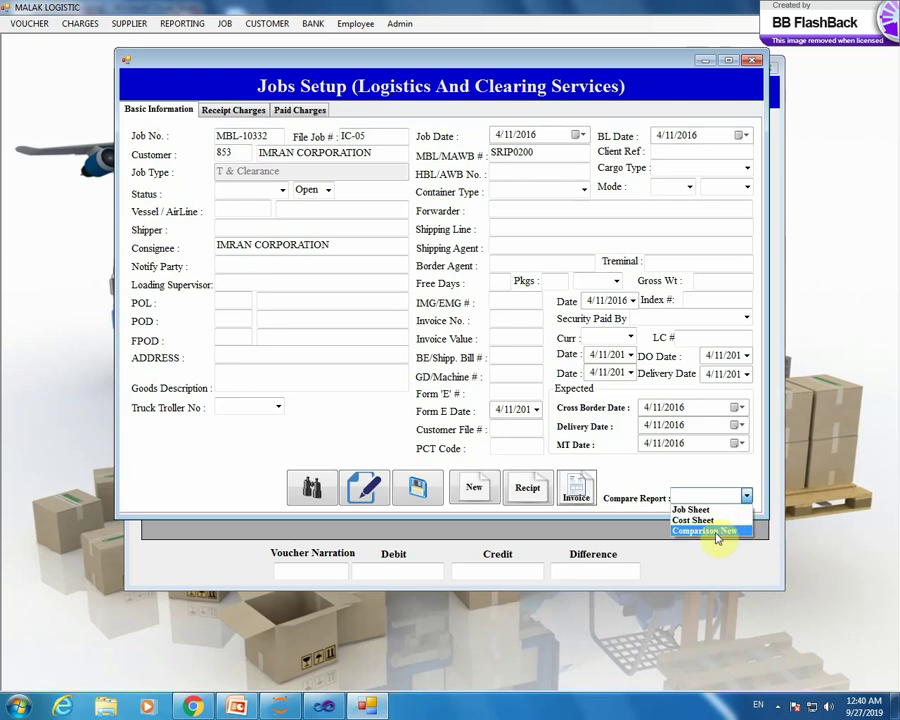
- View the Comparison New report for IC-05 full-screen through page 2, then close it and return to the job search
click(716, 539)
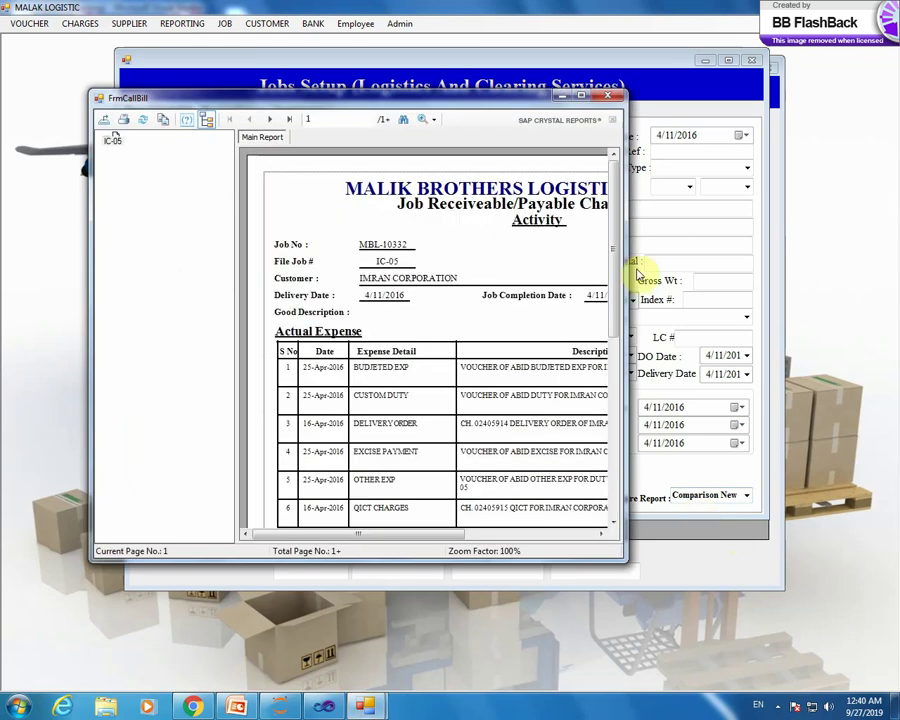
click(581, 95)
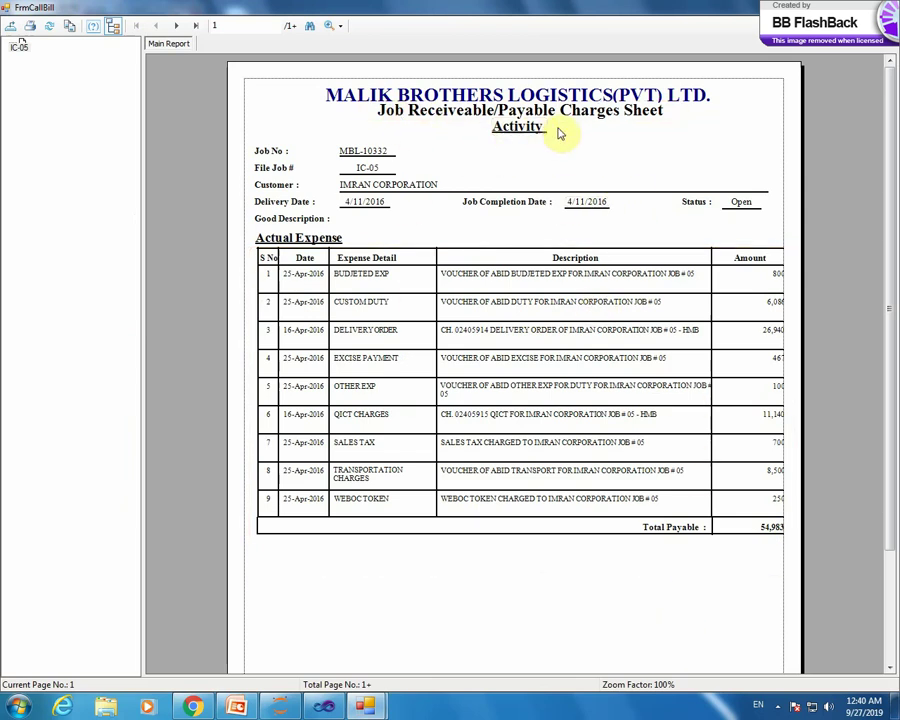
click(177, 27)
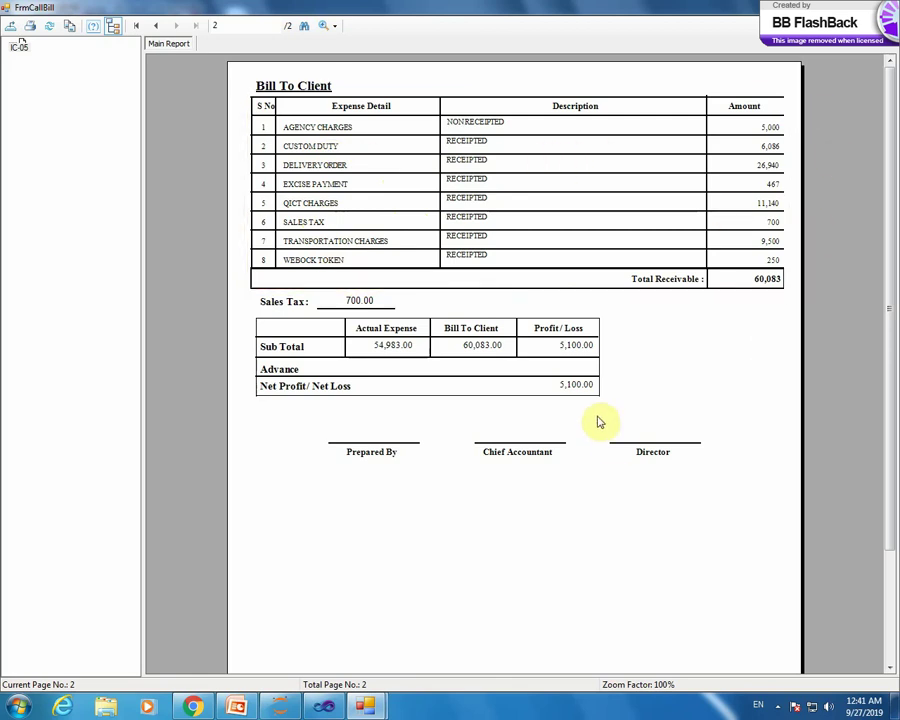
click(888, 7)
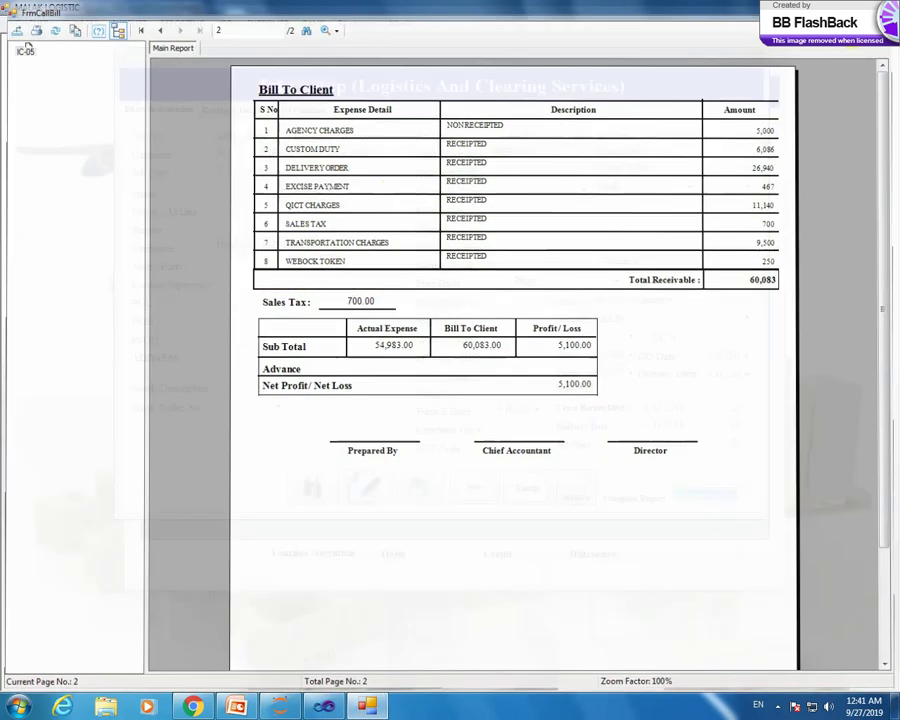
click(312, 487)
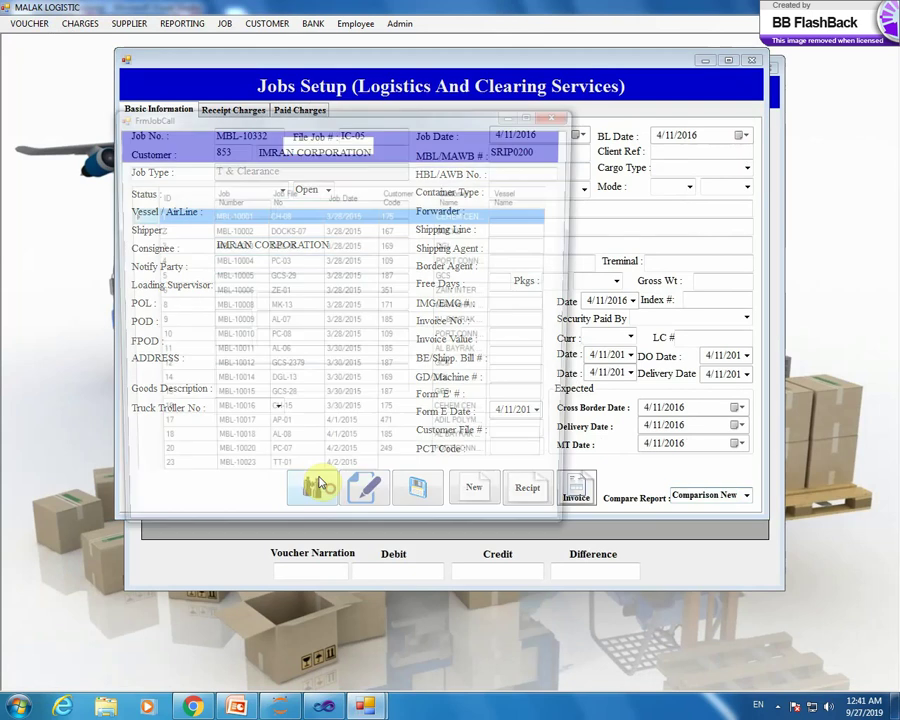
- Load job MBL-10355 and review its receipt and paid charges
drag(567, 208, 558, 400)
double_click(234, 337)
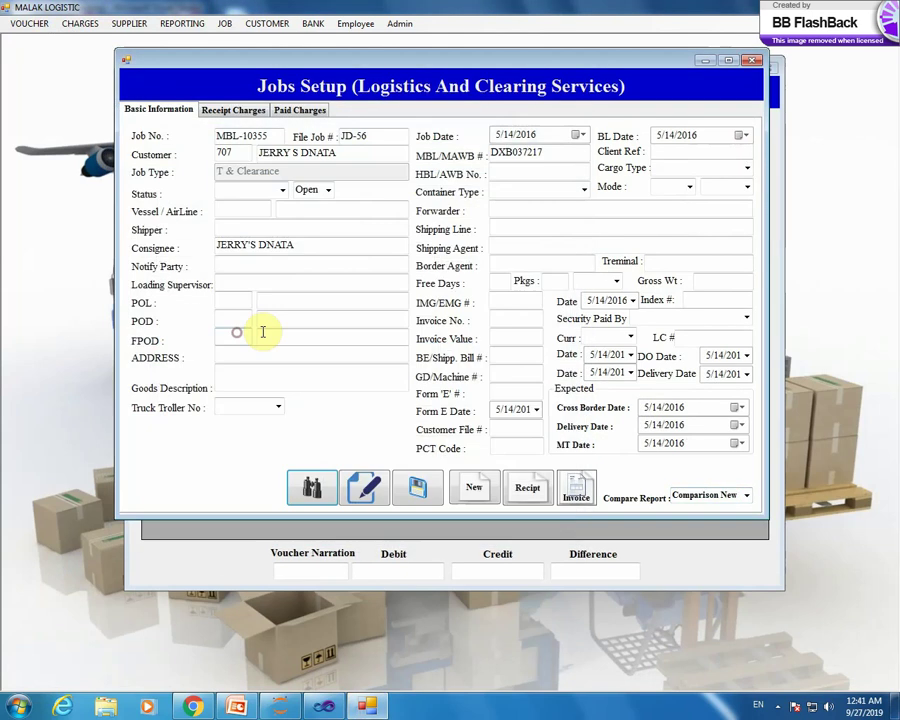
click(235, 109)
click(301, 112)
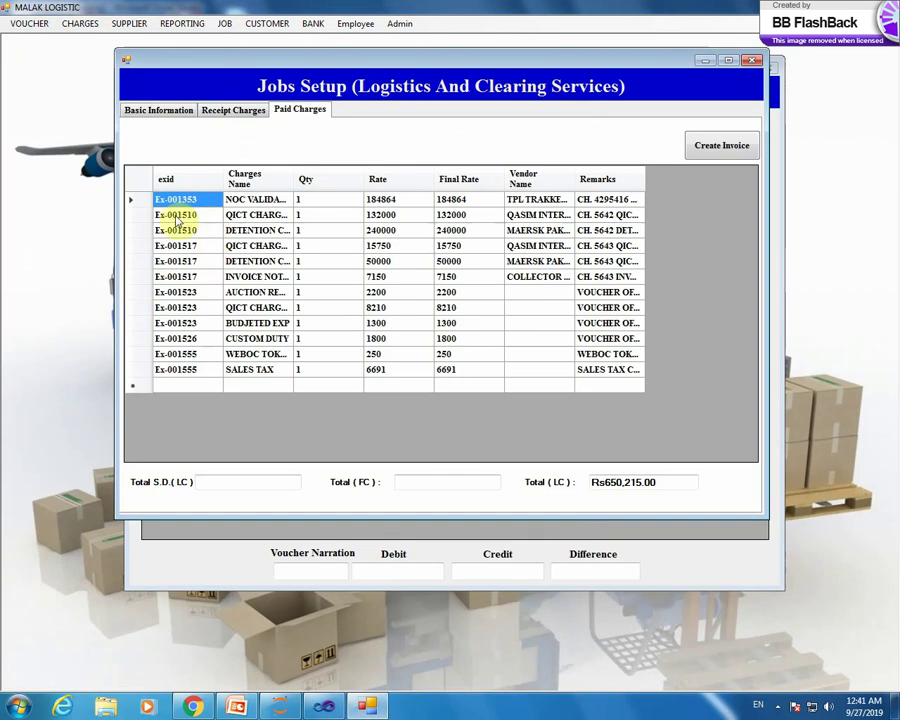
click(232, 112)
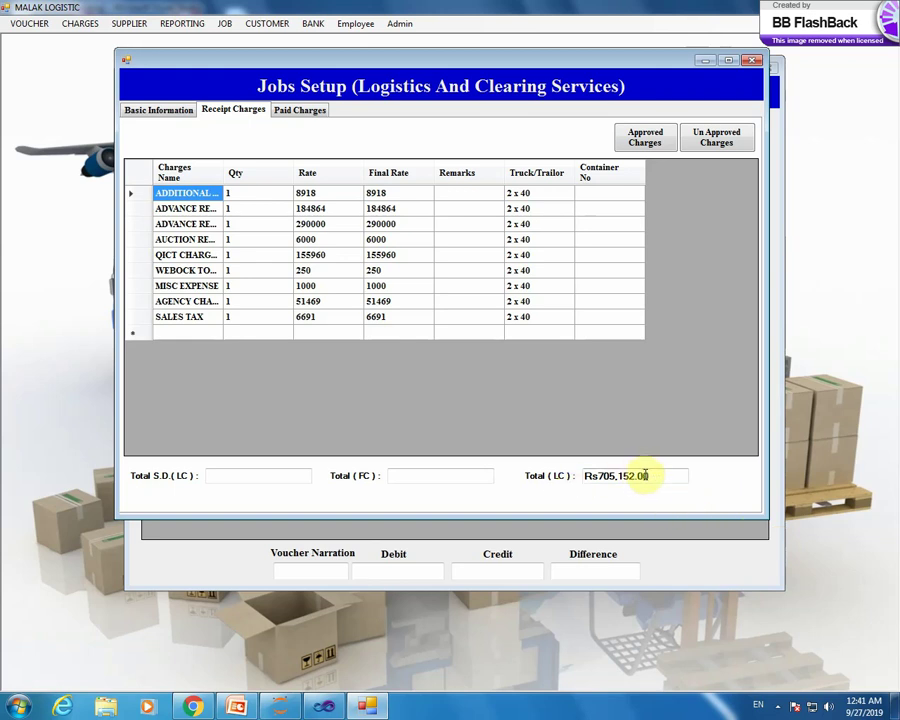
click(310, 111)
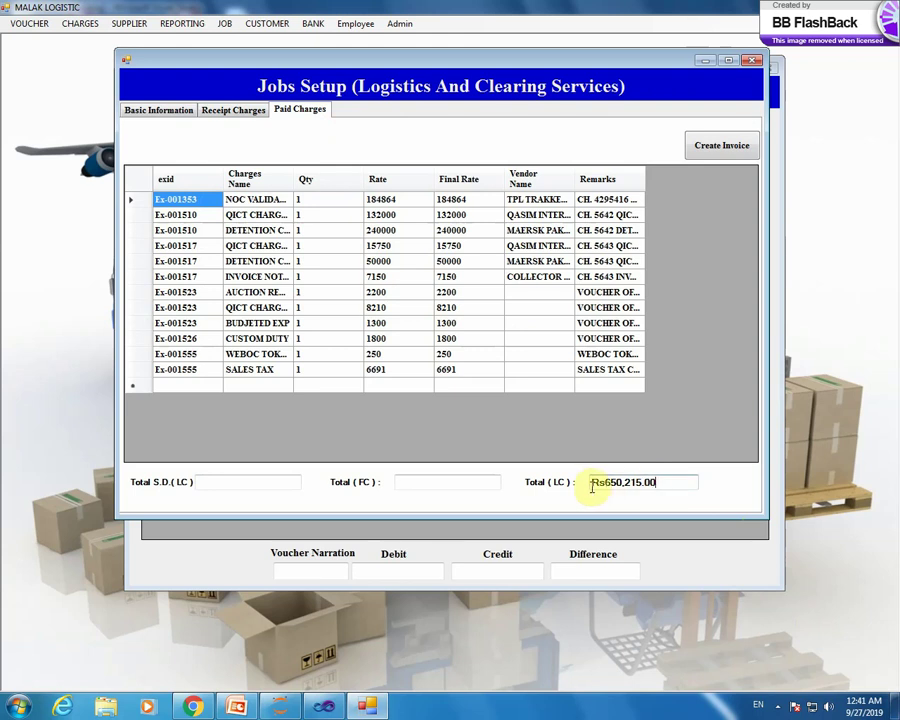
click(175, 113)
- Load job MBL-10497 and review its receipt and paid charges
click(312, 482)
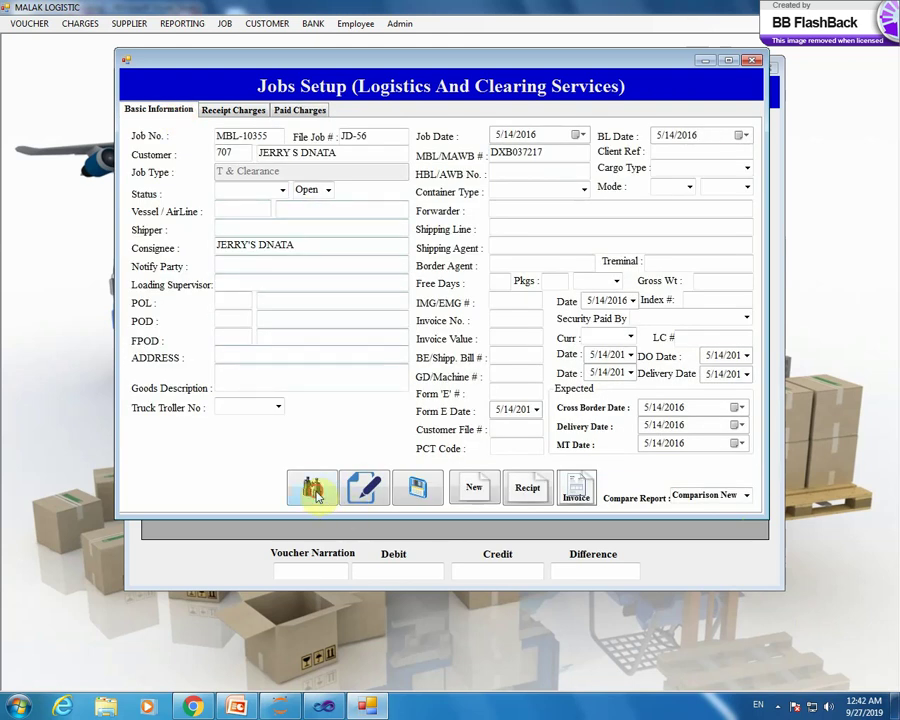
drag(598, 240, 612, 556)
double_click(350, 452)
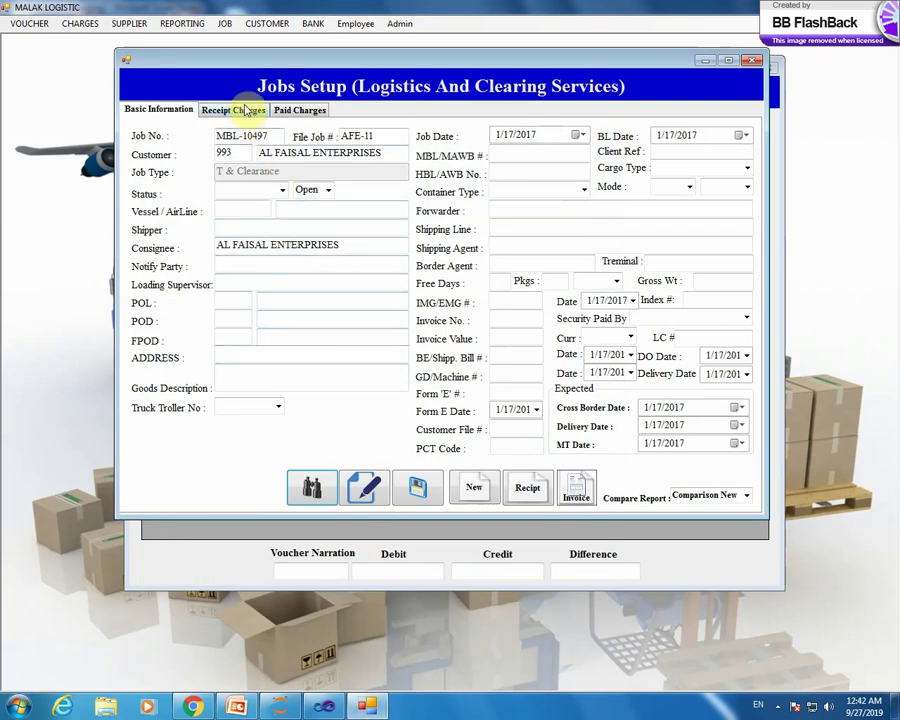
click(238, 110)
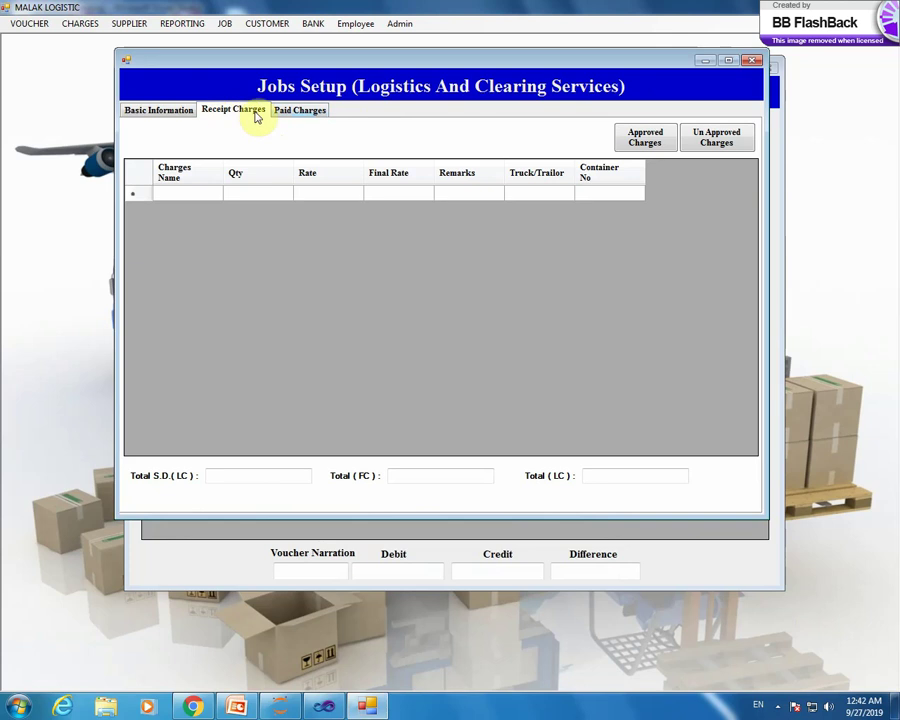
click(297, 111)
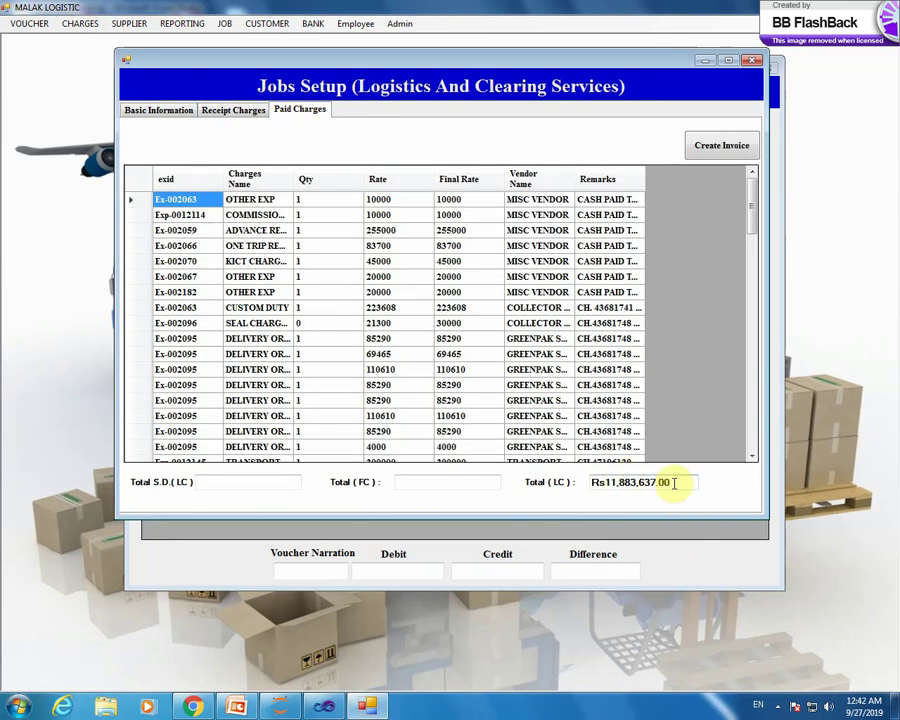
click(232, 111)
click(160, 110)
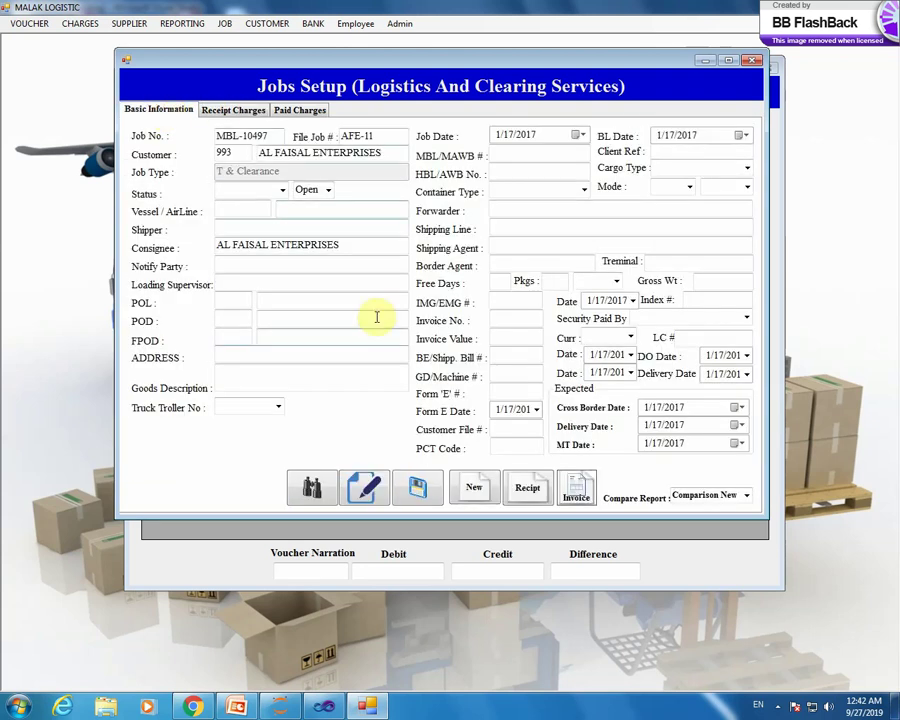
- Load job MBL-10318, then close Jobs Setup and confirm exiting
click(326, 487)
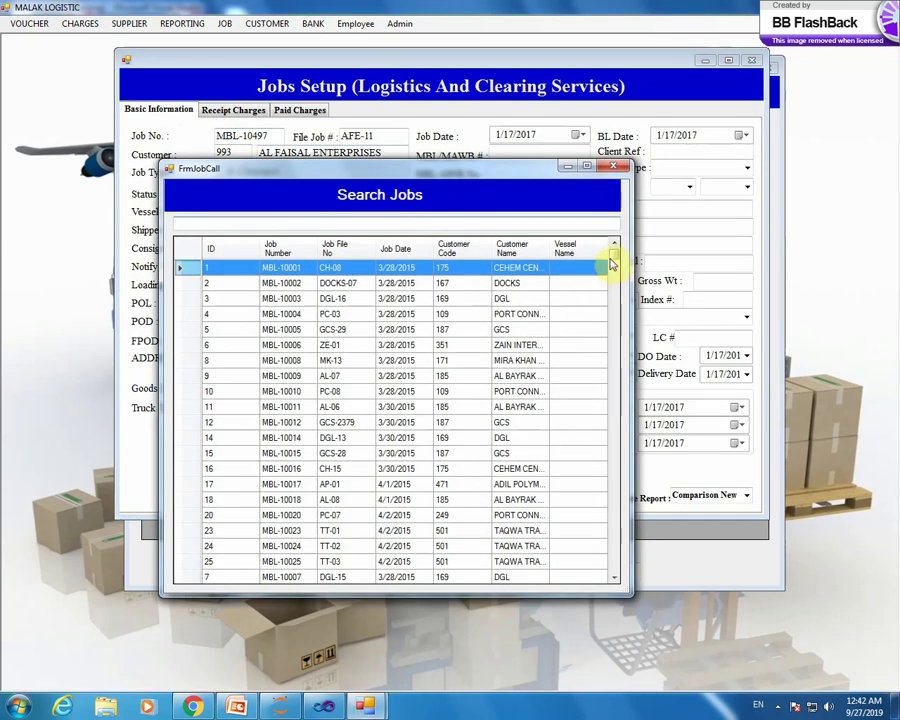
click(612, 255)
scroll(620, 428, down, 10)
double_click(358, 434)
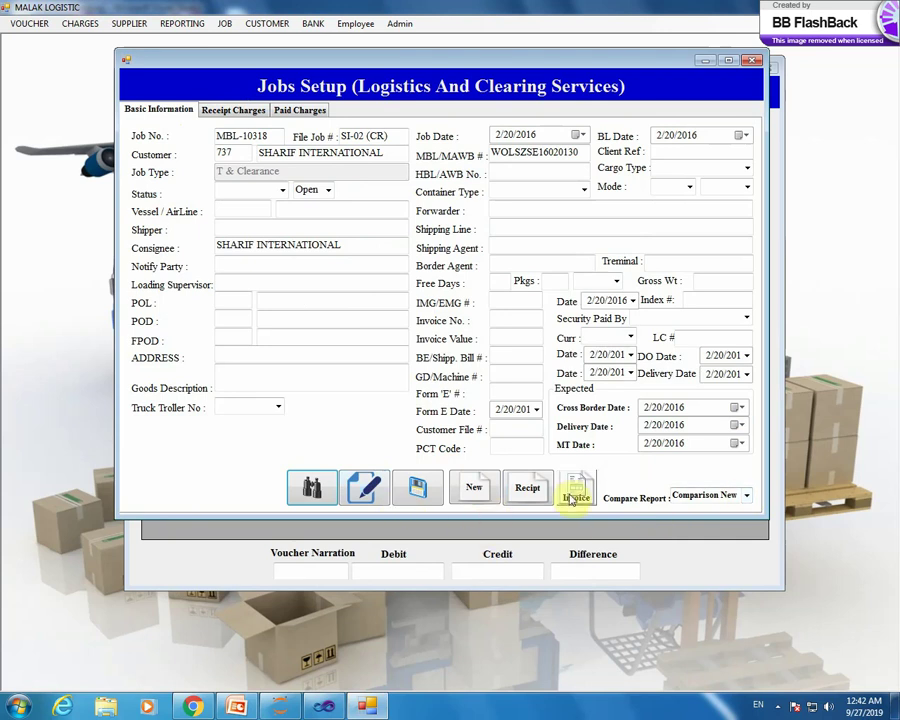
click(756, 62)
click(418, 394)
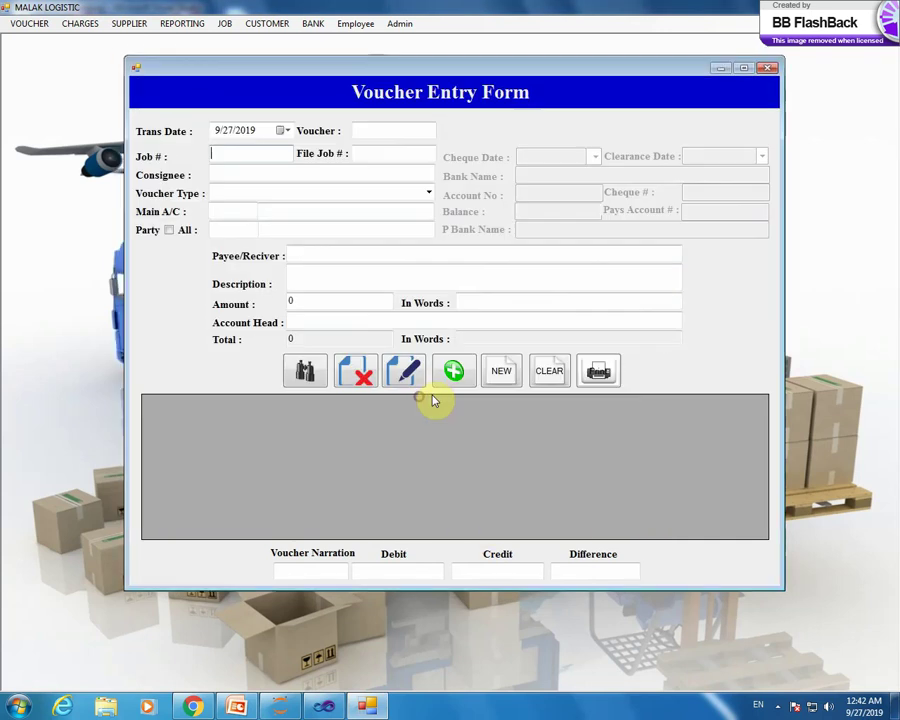
- Attach job TI-04 (MBL-10352, TRIANGELZ INTERNATIONAL) and make it Cash Payment Voucher CPV-N-003163 on PETTY CASH
double_click(265, 152)
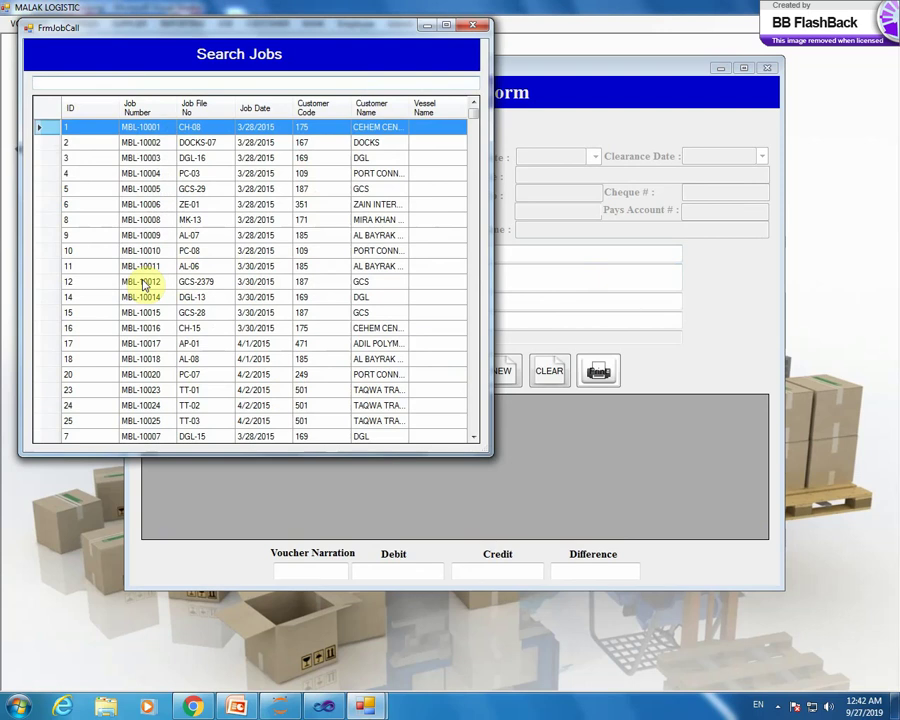
drag(474, 114, 474, 313)
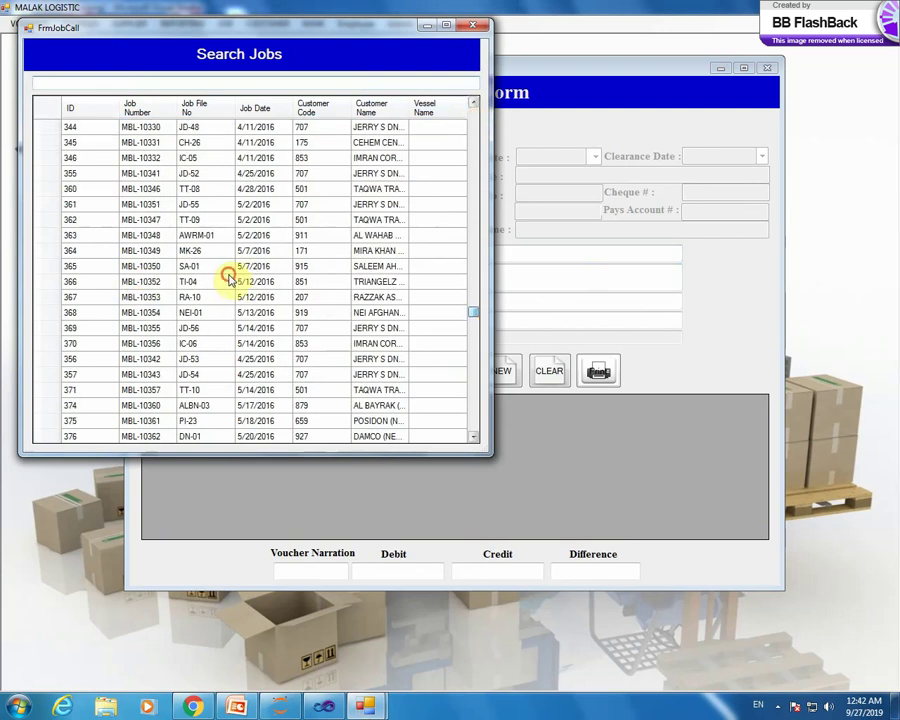
double_click(229, 279)
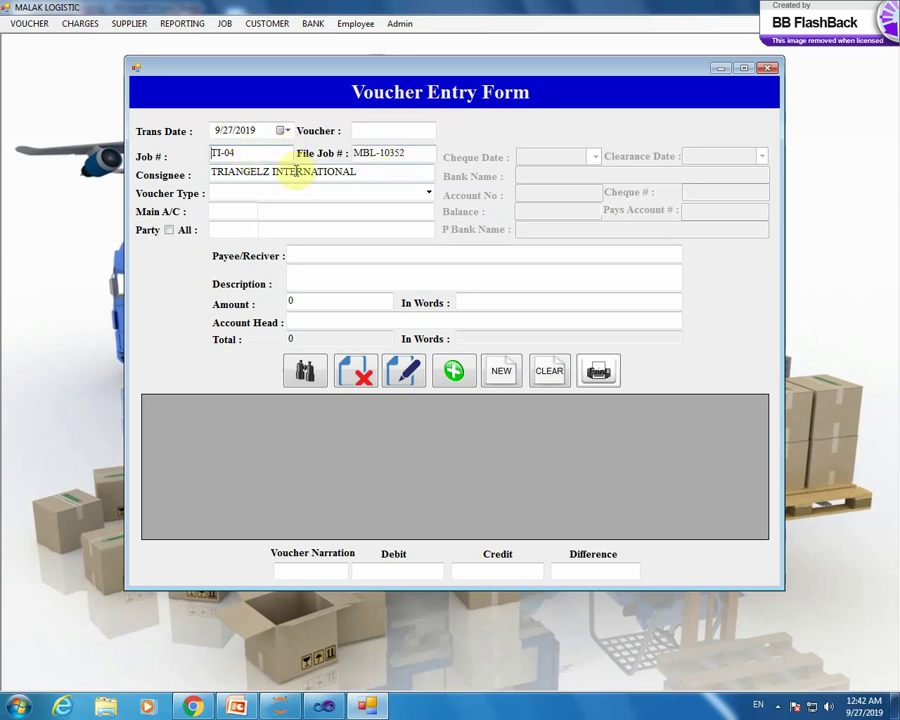
click(428, 194)
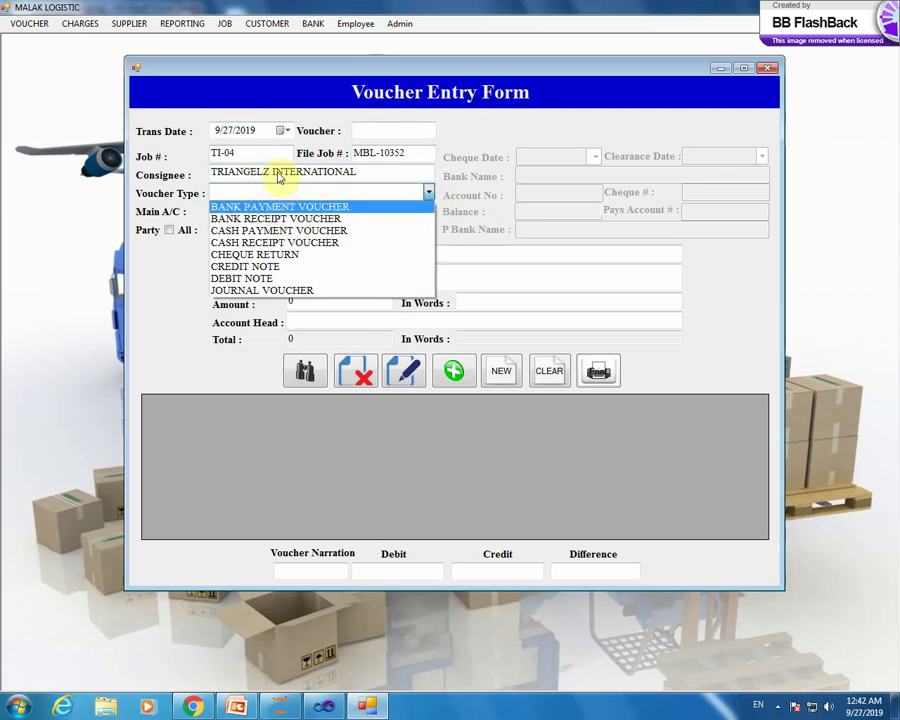
click(324, 231)
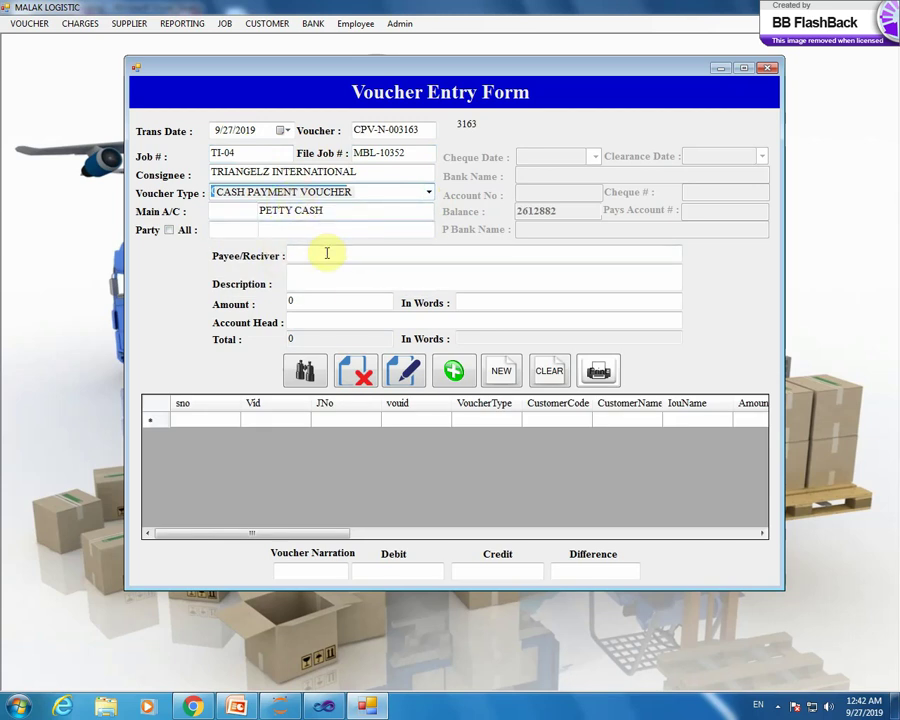
- Set the voucher's account head to the payee's IOU head
click(364, 322)
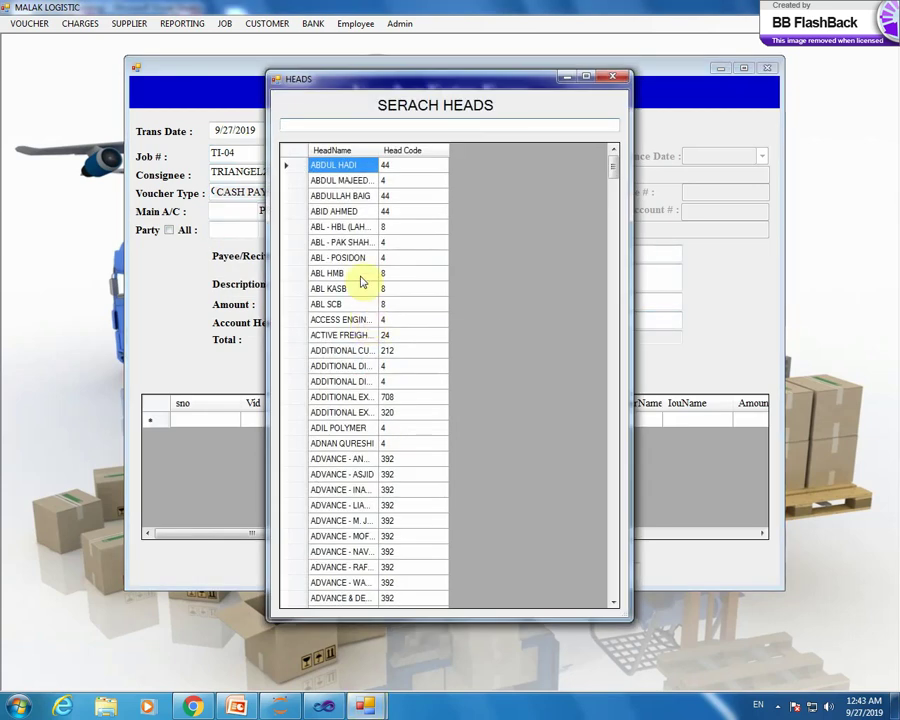
text(iou)
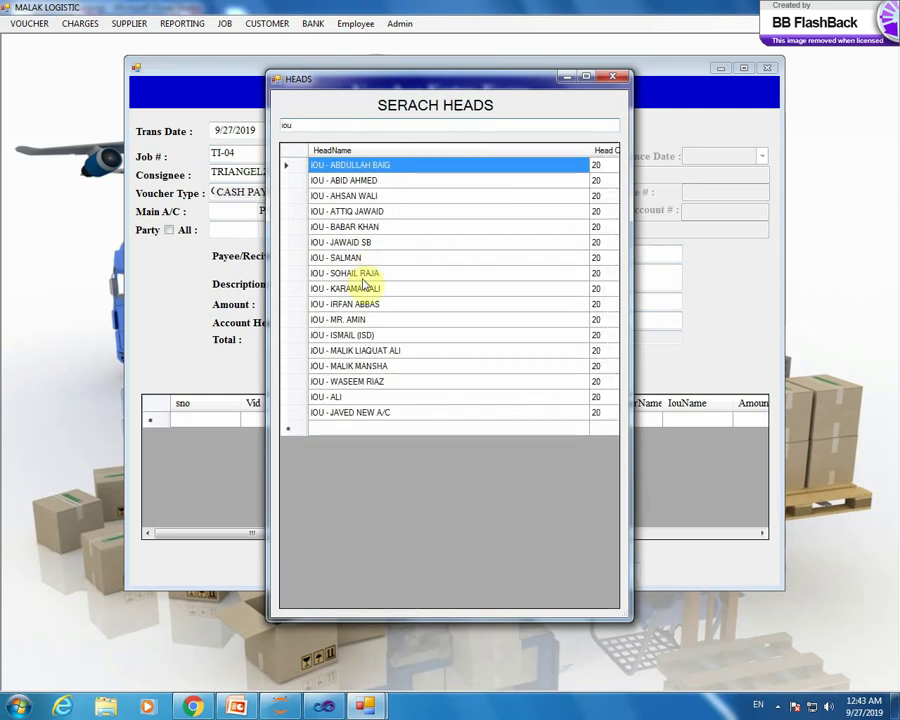
double_click(297, 323)
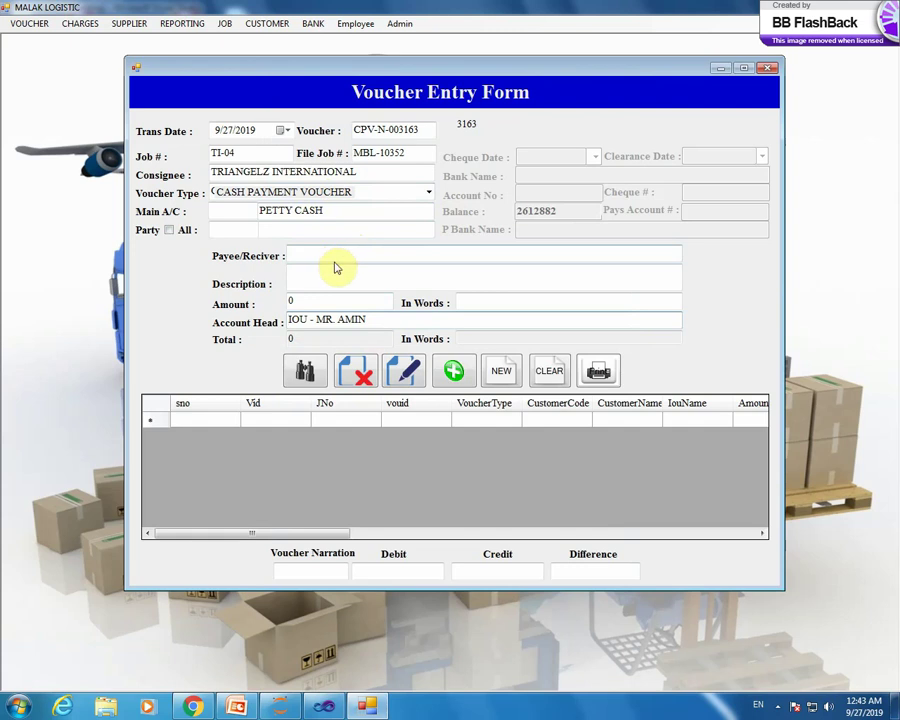
- Enter the payee's name and an amount of Rs80,000.00, shown as Eighty Thousand Rupees Only
click(340, 257)
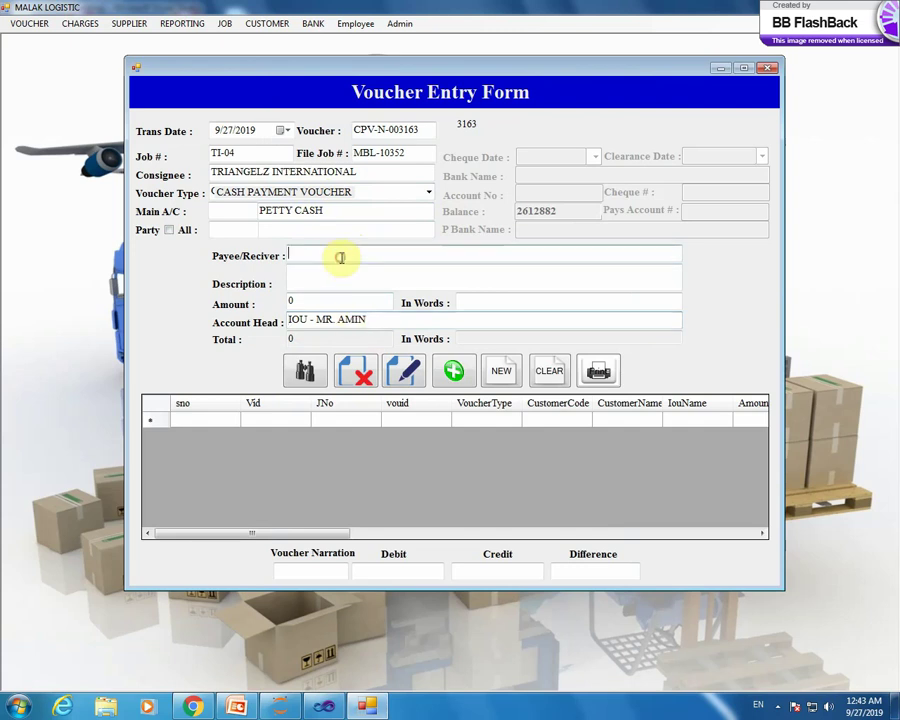
text(Am)
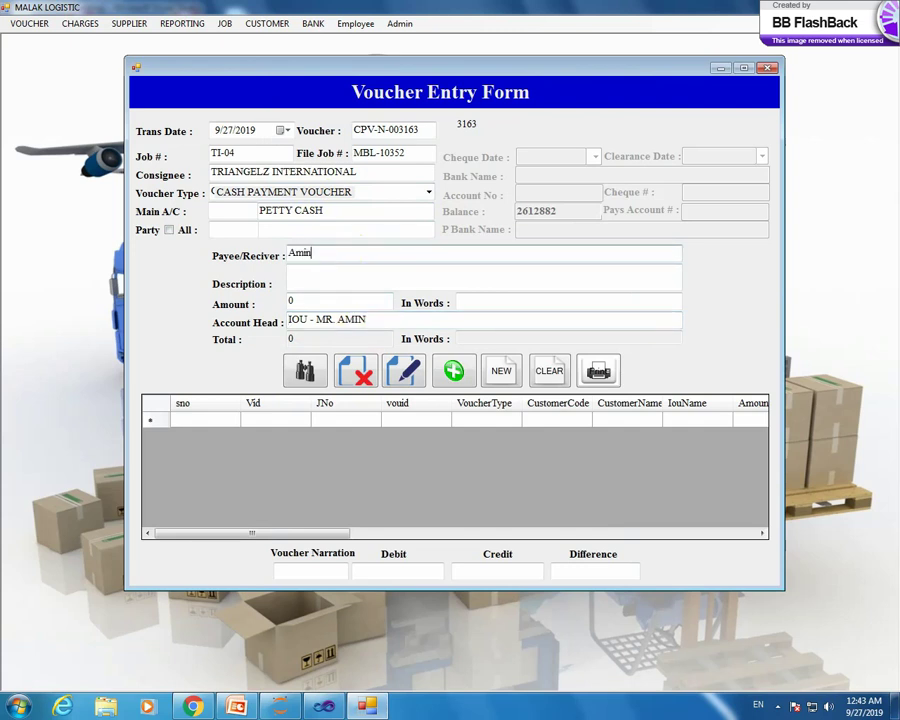
text(in)
click(316, 271)
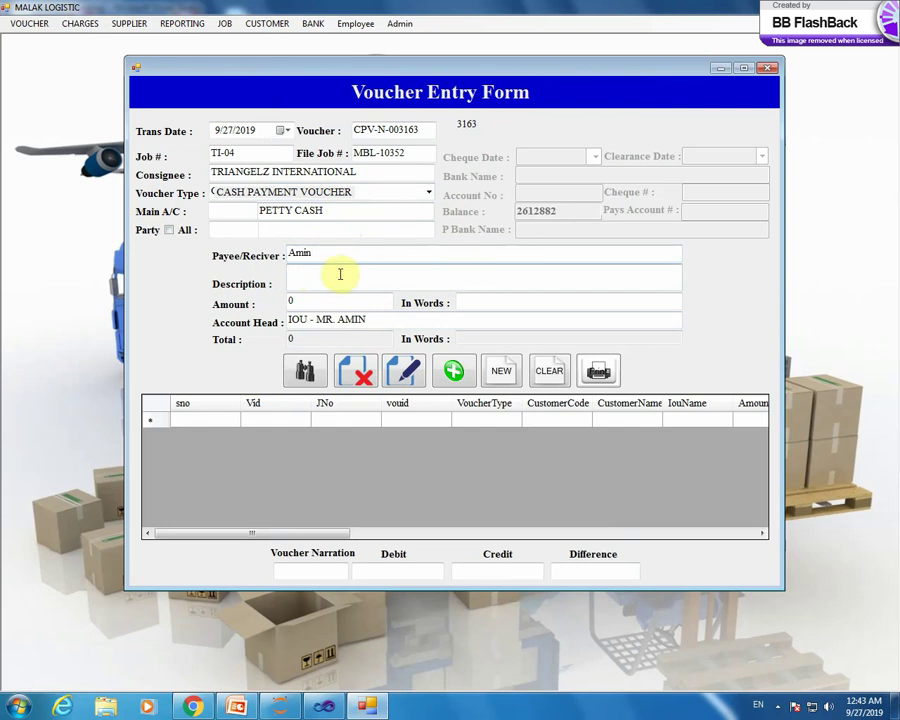
click(313, 300)
key(shift+Home)
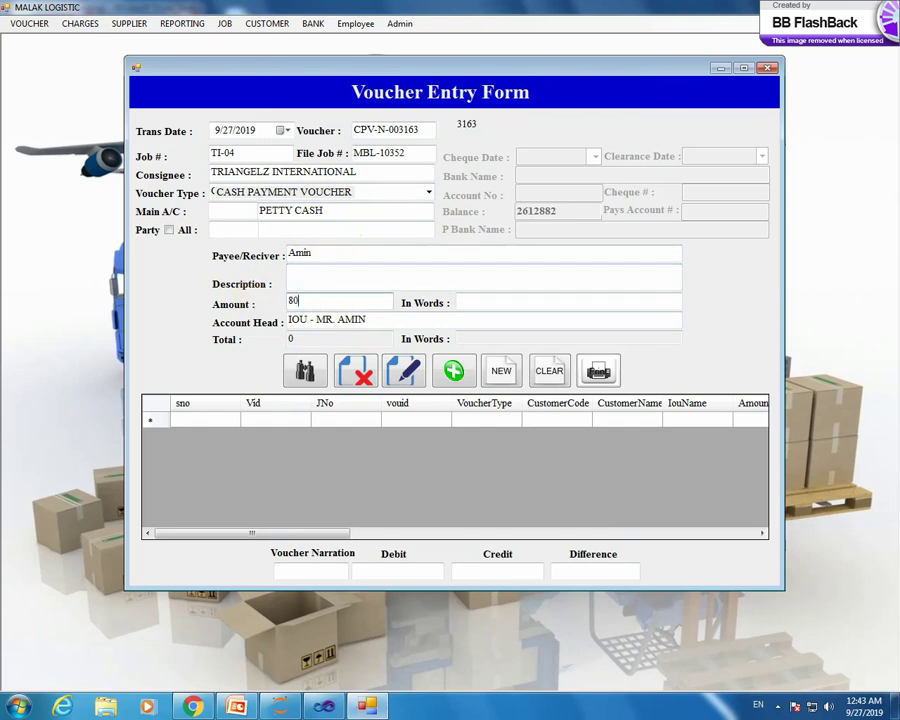
key(Tab)
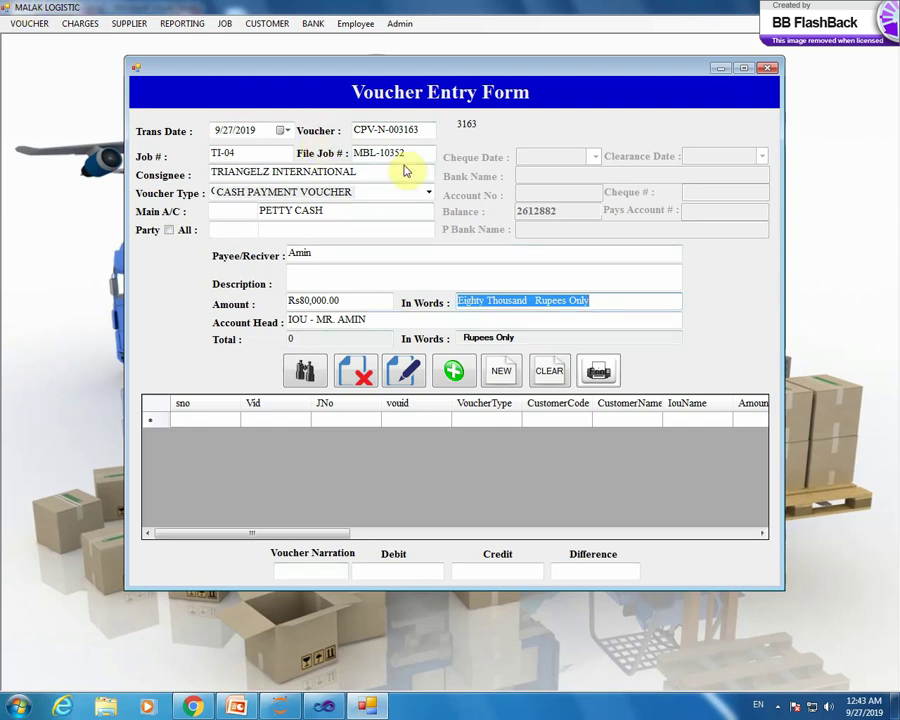
click(597, 306)
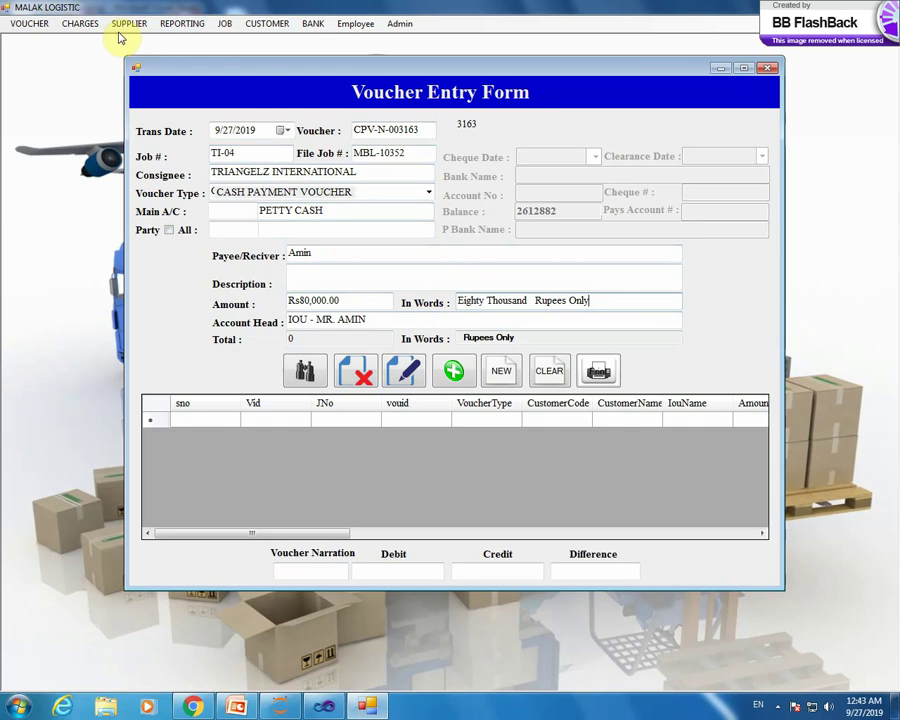
click(28, 22)
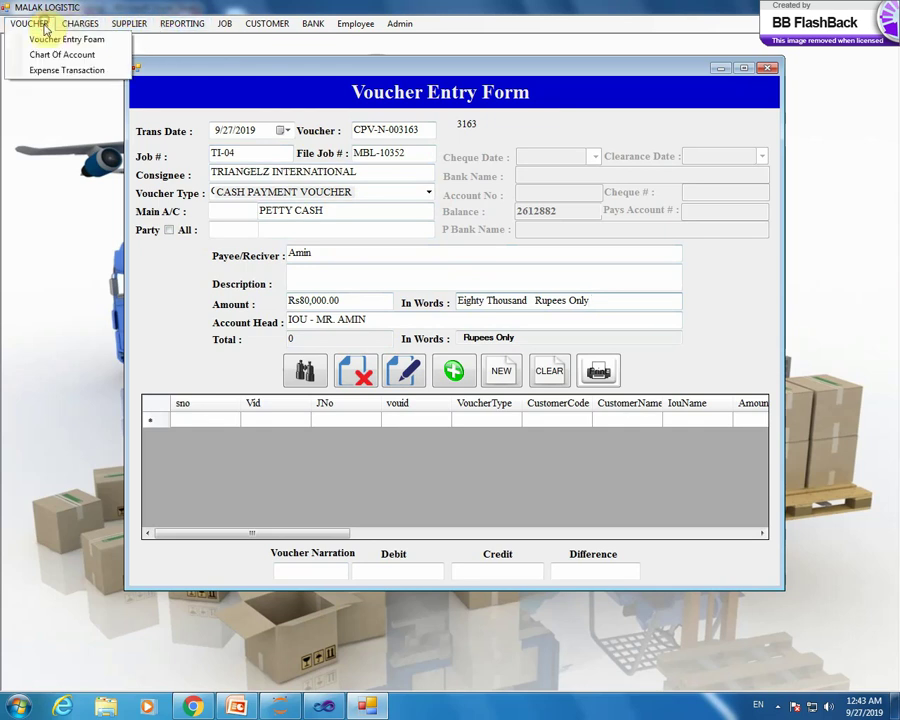
- Open the Expense Transaction Form and search Head Of Account for the IOU head
click(58, 72)
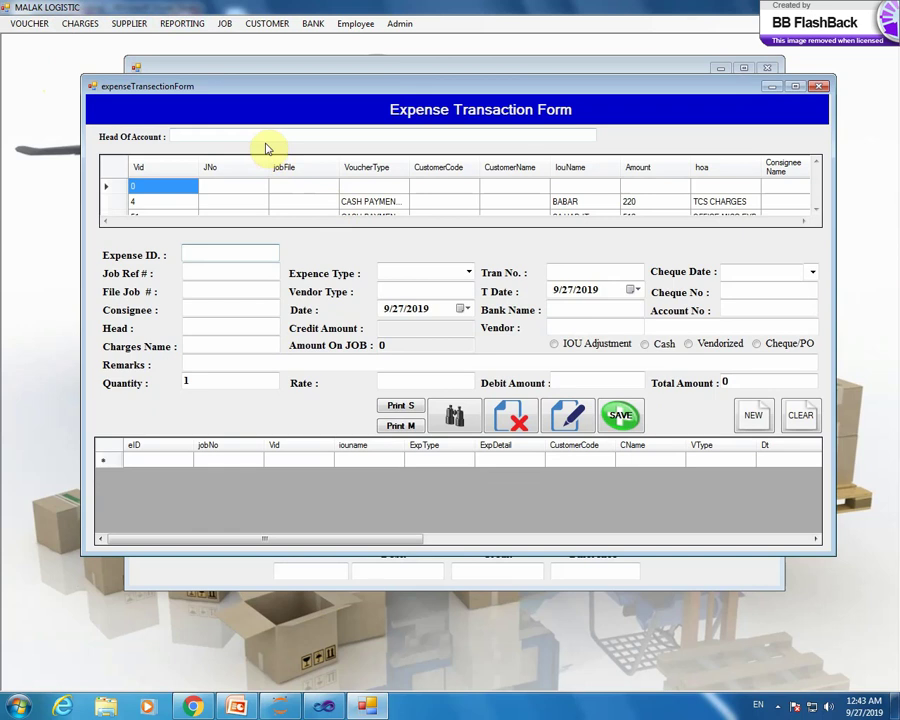
click(265, 135)
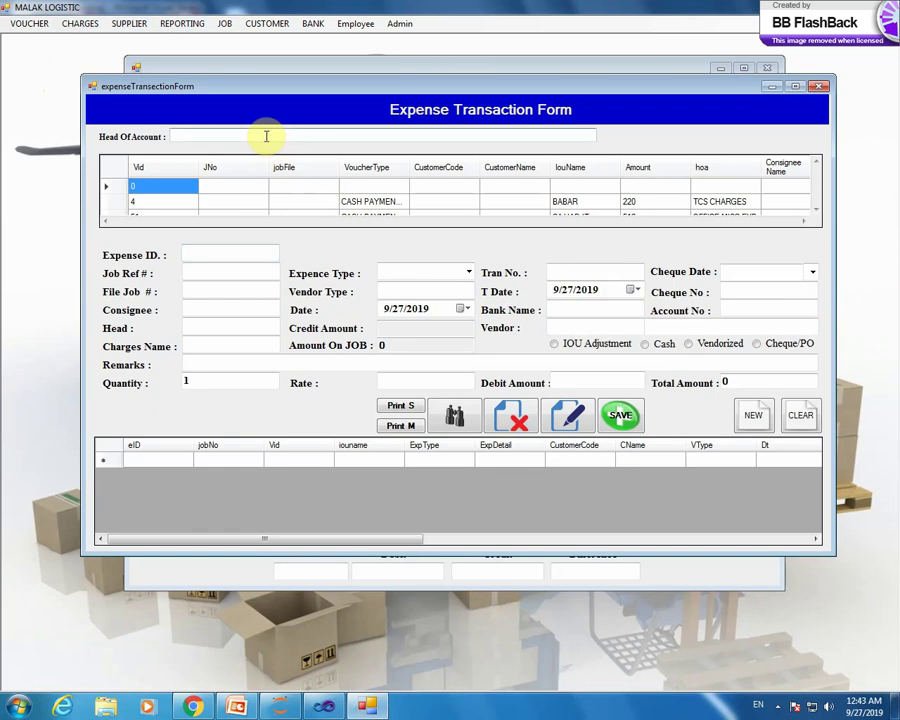
text(iou -)
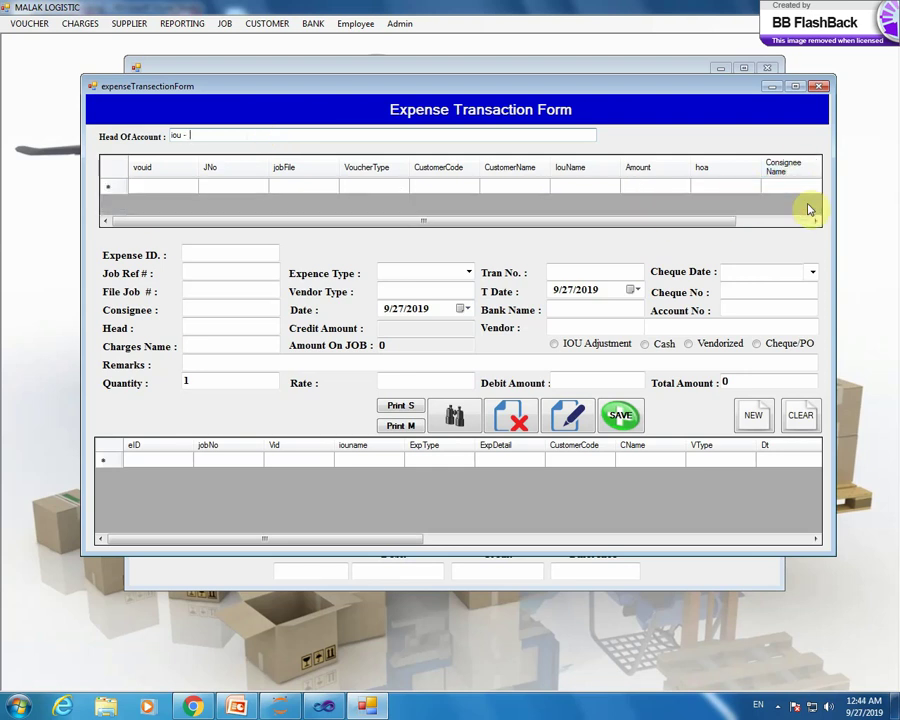
text(am)
key(BackSpace)
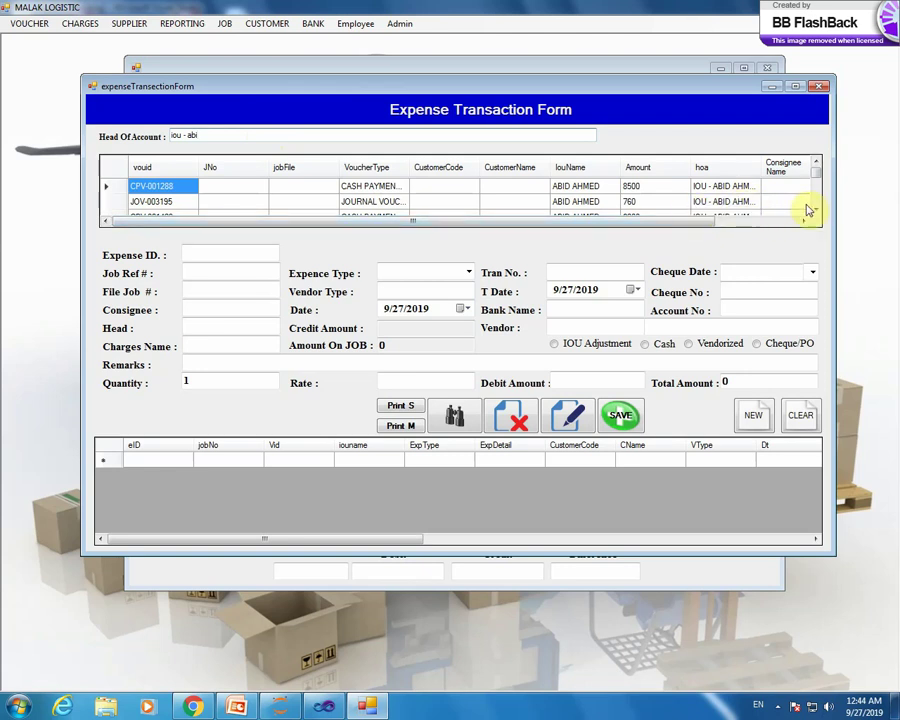
click(817, 210)
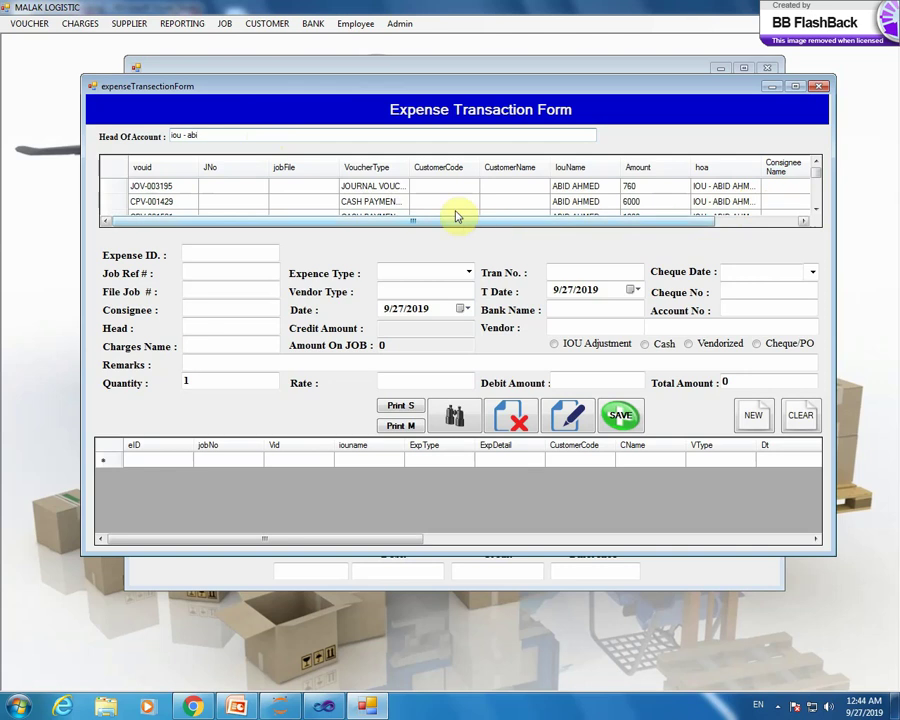
click(816, 214)
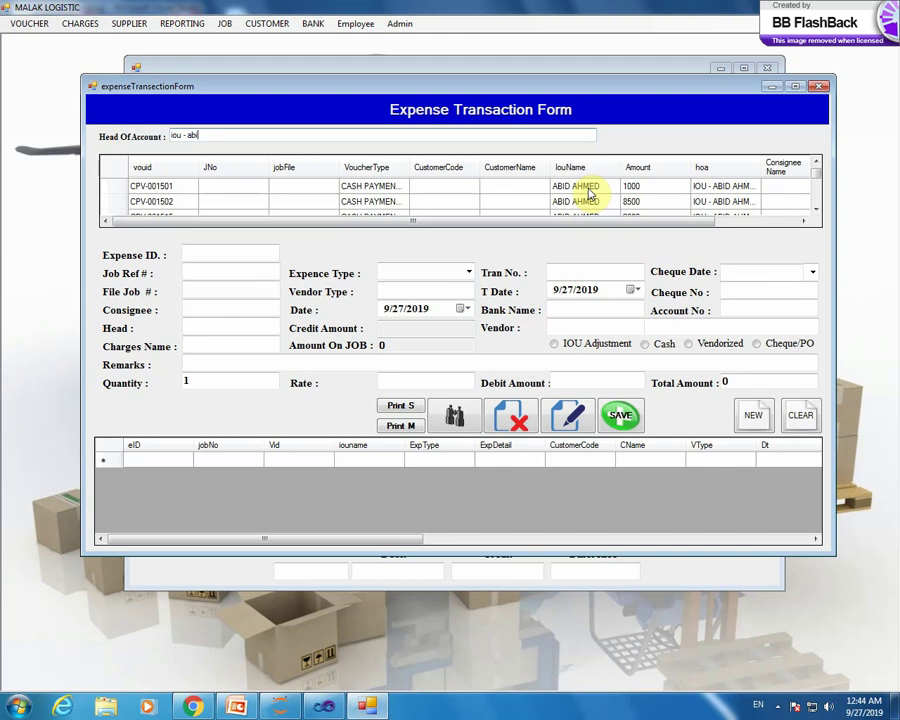
double_click(590, 193)
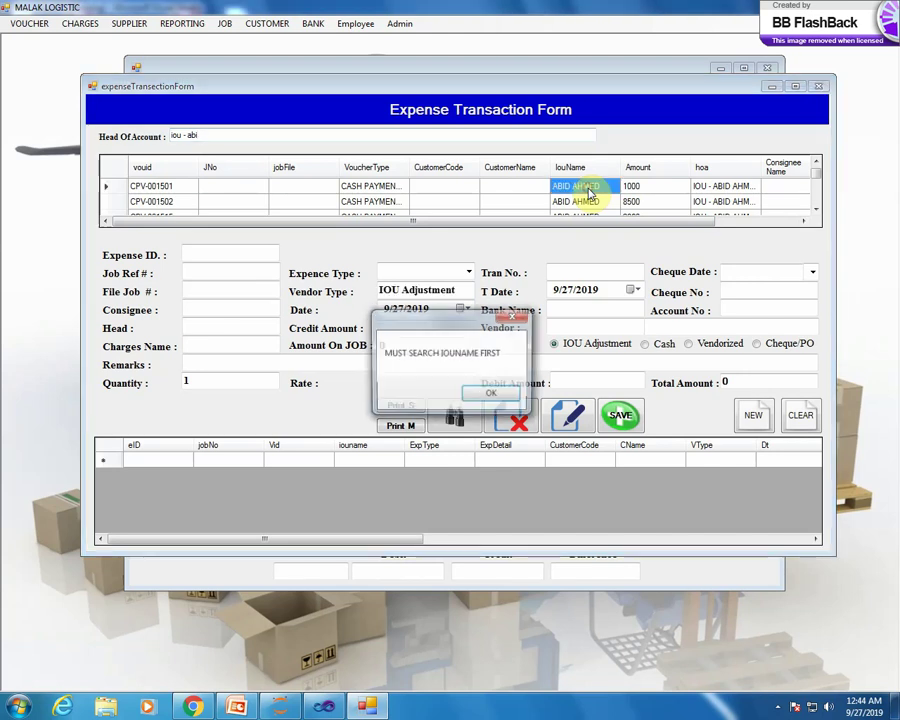
click(492, 393)
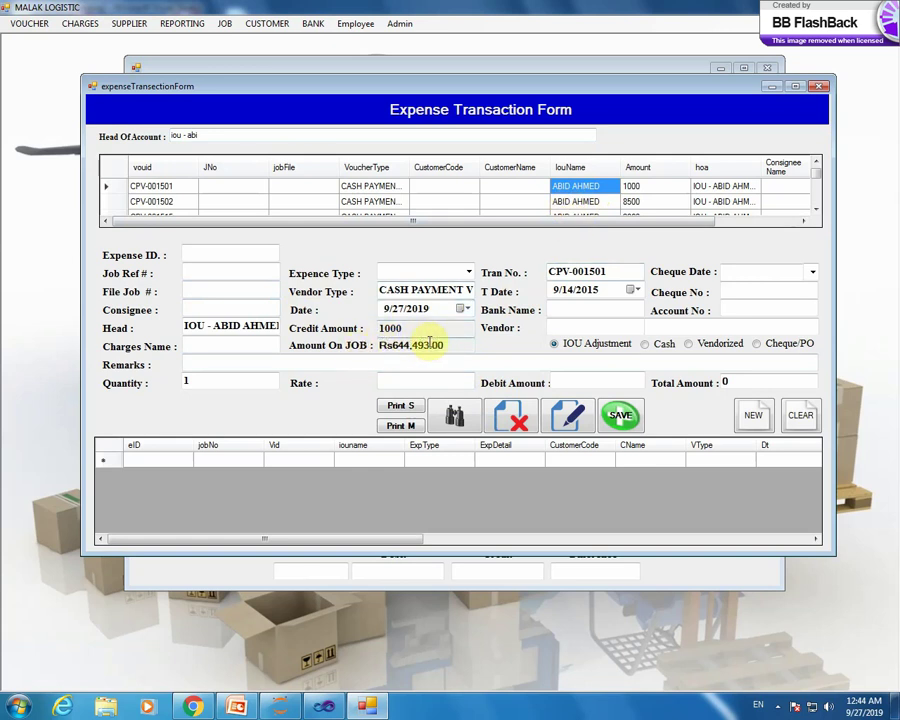
- Browse the IOU records and load CPV-N-002896 (job PI-30, file MBL-10493, amount 38925)
click(583, 201)
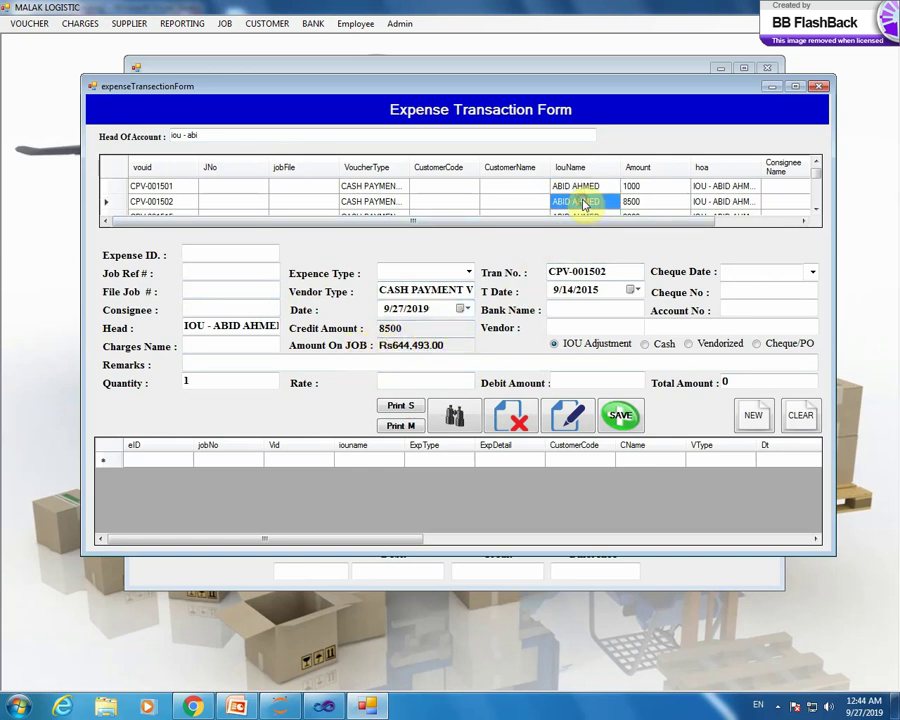
scroll(633, 205, down, 20)
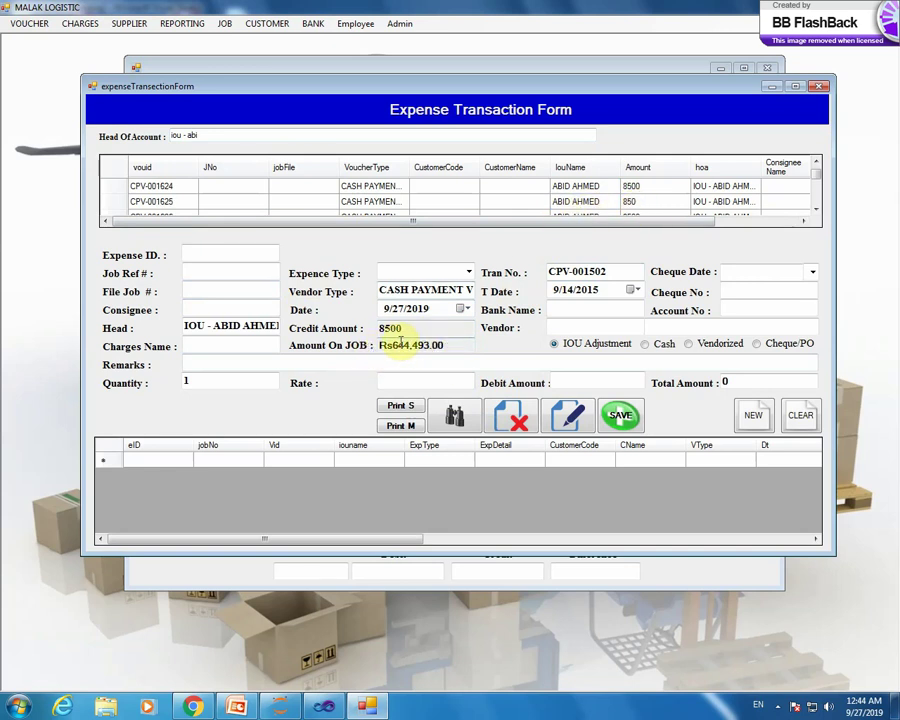
scroll(527, 203, up, 10)
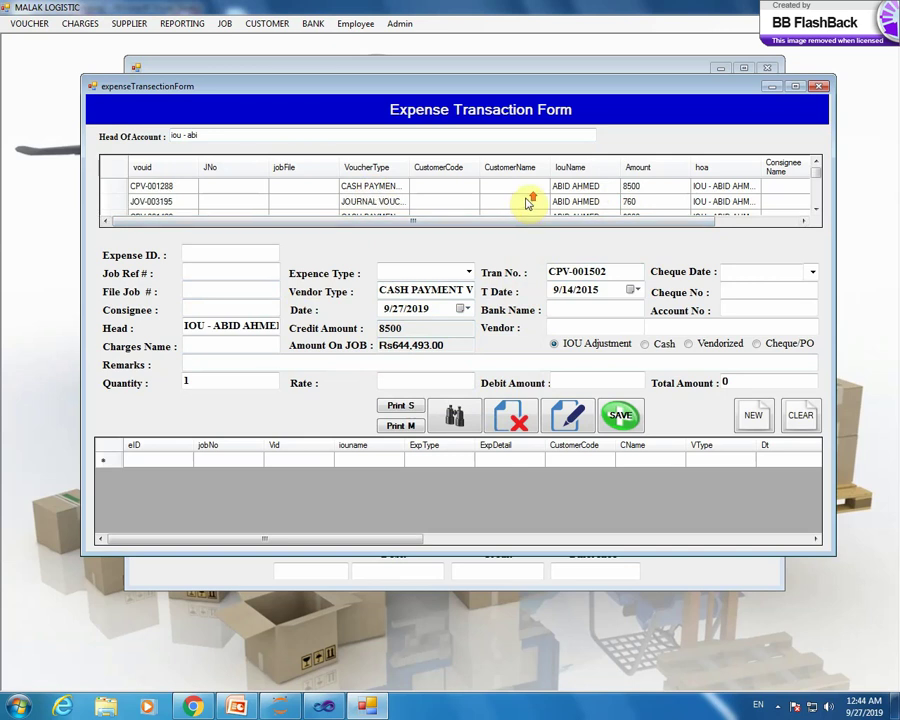
click(527, 191)
click(606, 189)
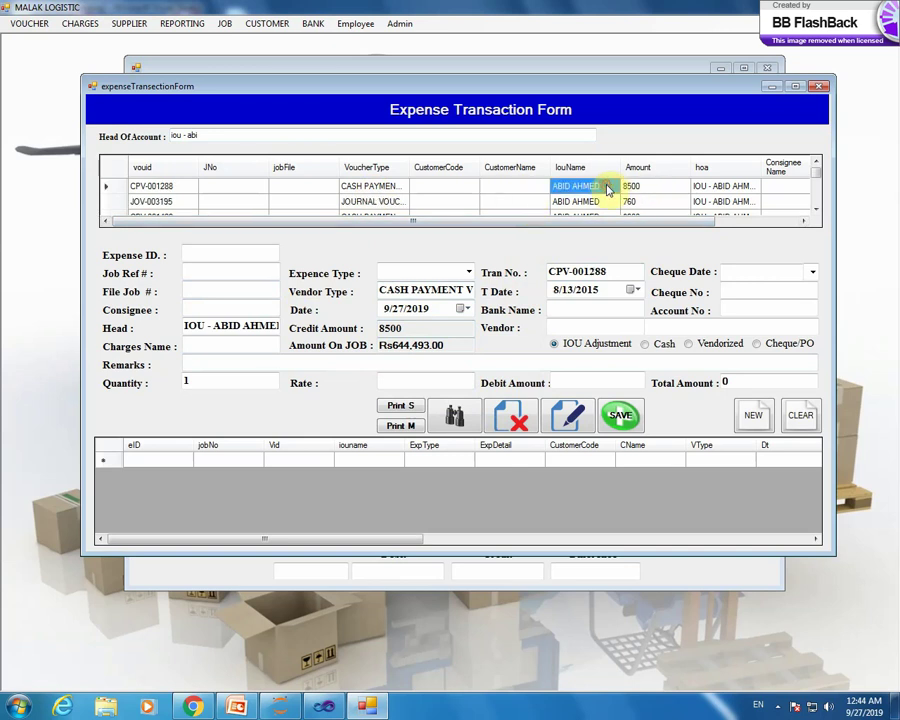
scroll(815, 196, down, 10)
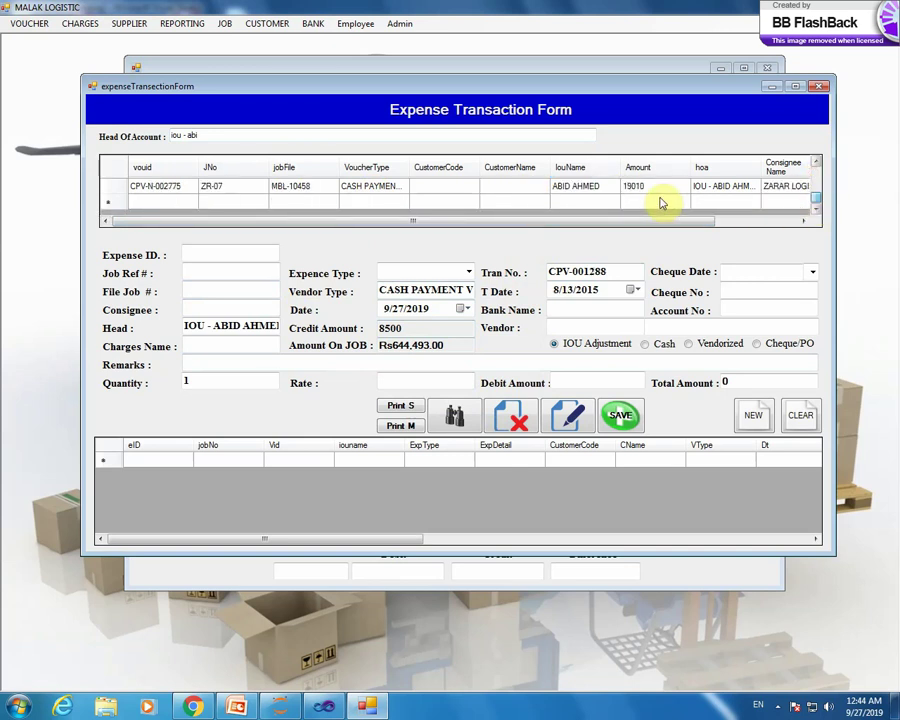
click(590, 195)
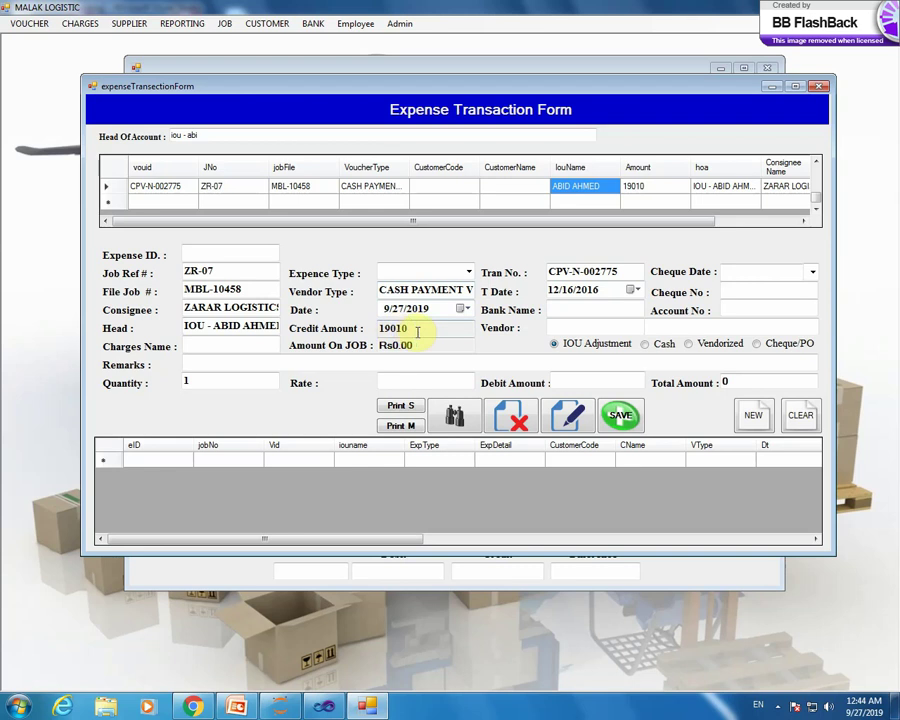
double_click(395, 328)
click(572, 184)
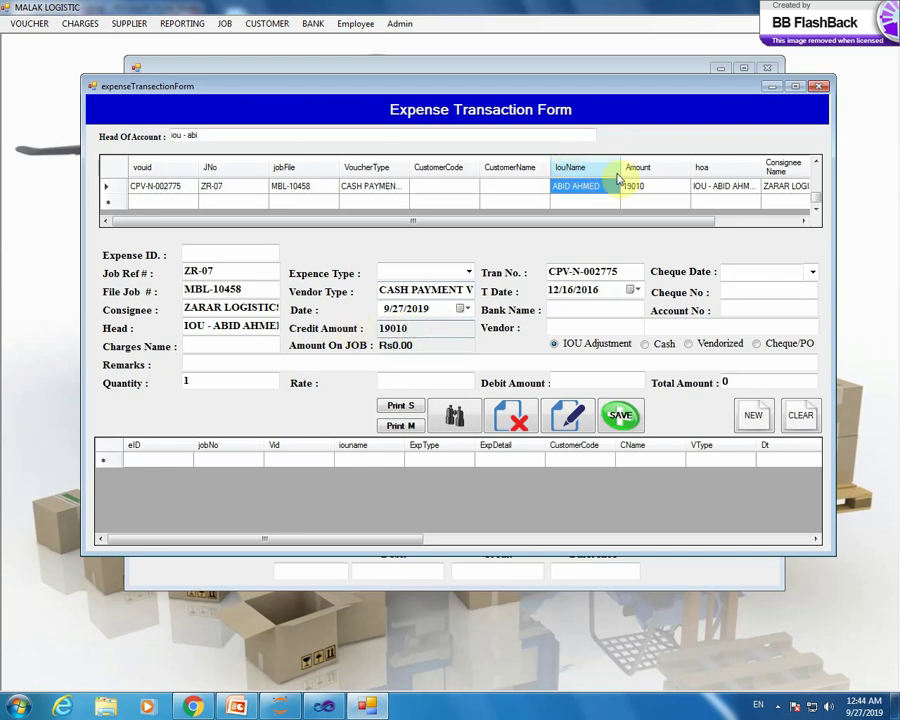
click(816, 163)
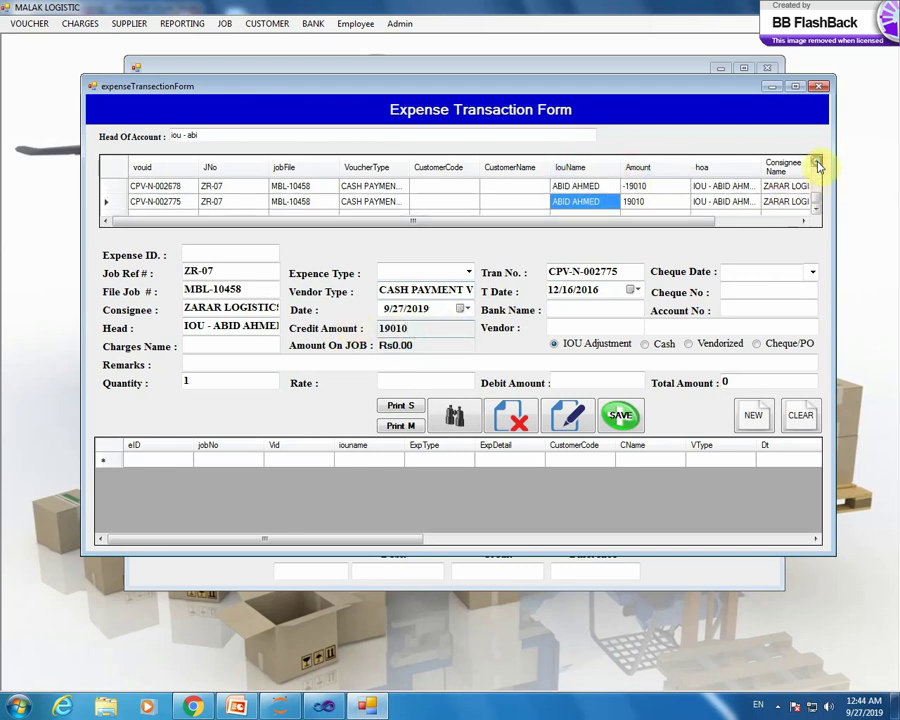
click(655, 187)
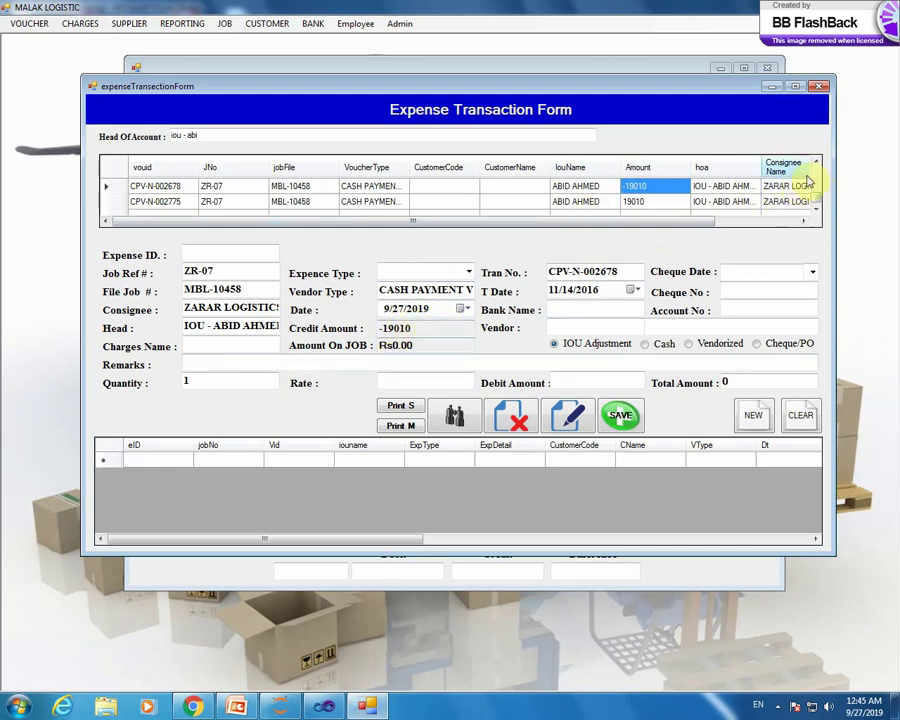
scroll(655, 190, down, 3)
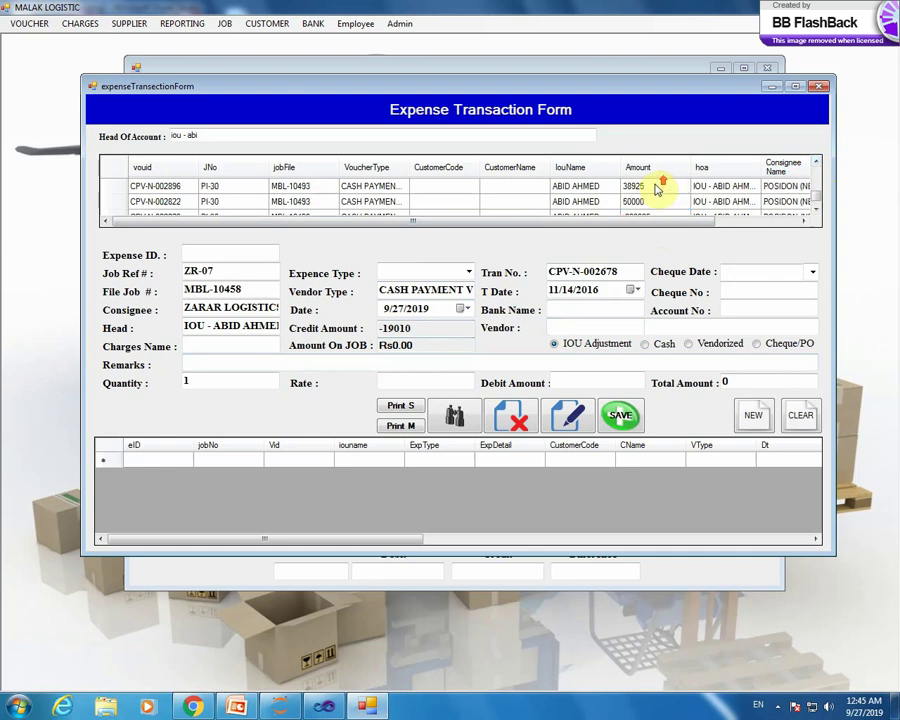
click(657, 187)
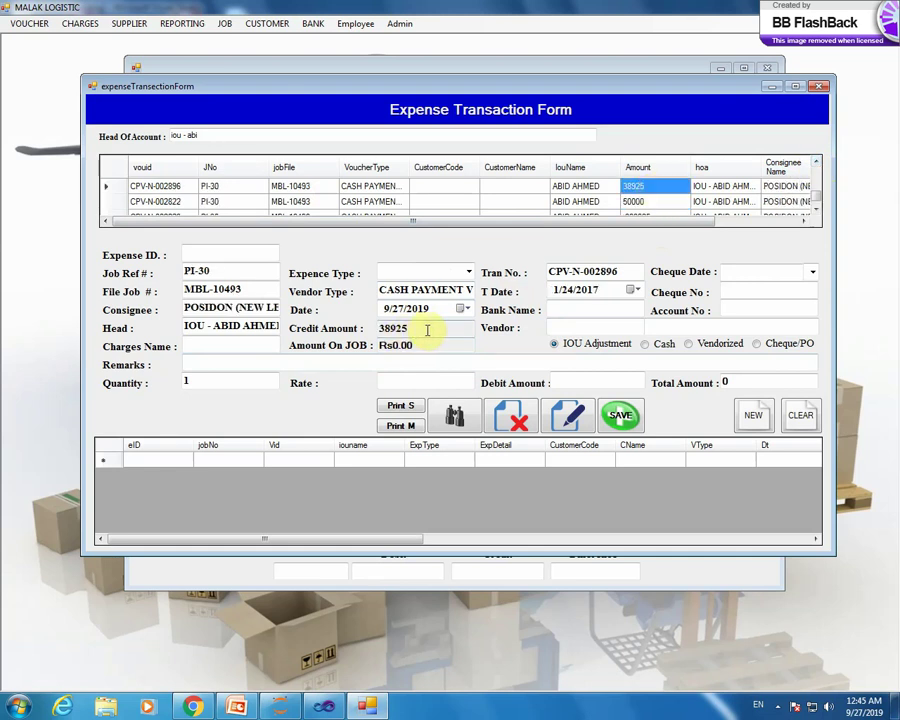
- Add TAP CHARGES as the charge at a rate of Rs15,000.00, giving a 15000 debit
click(221, 345)
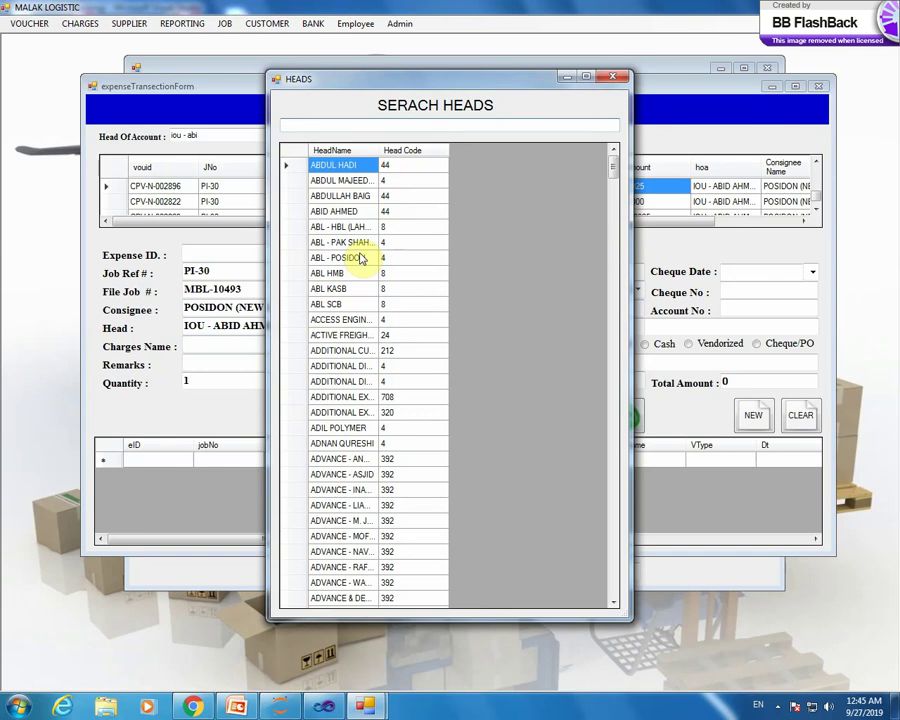
text(tx)
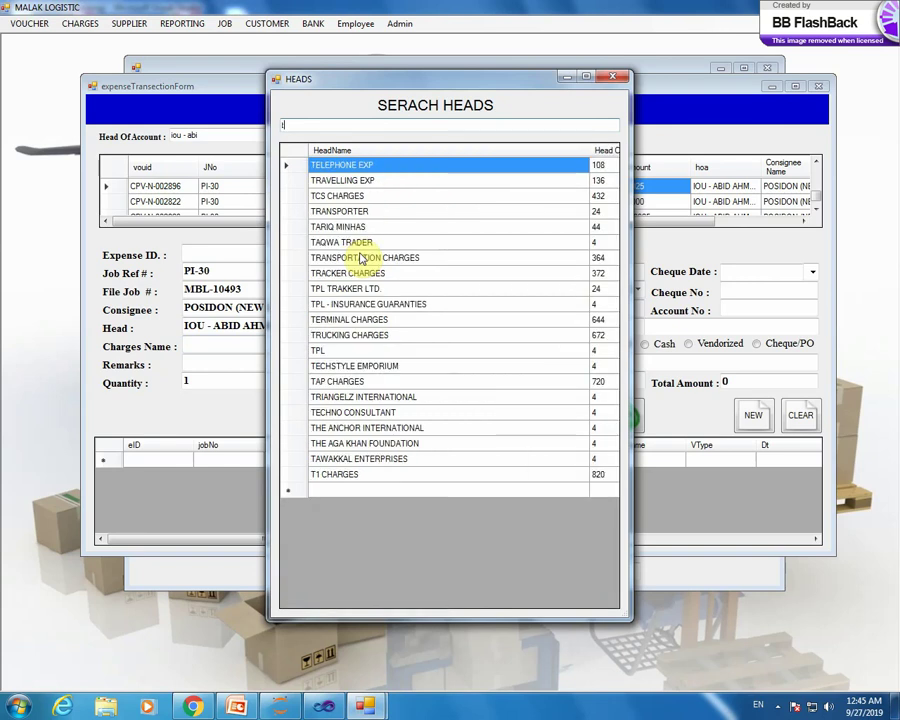
key(BackSpace)
key(BackSpace)
text(a)
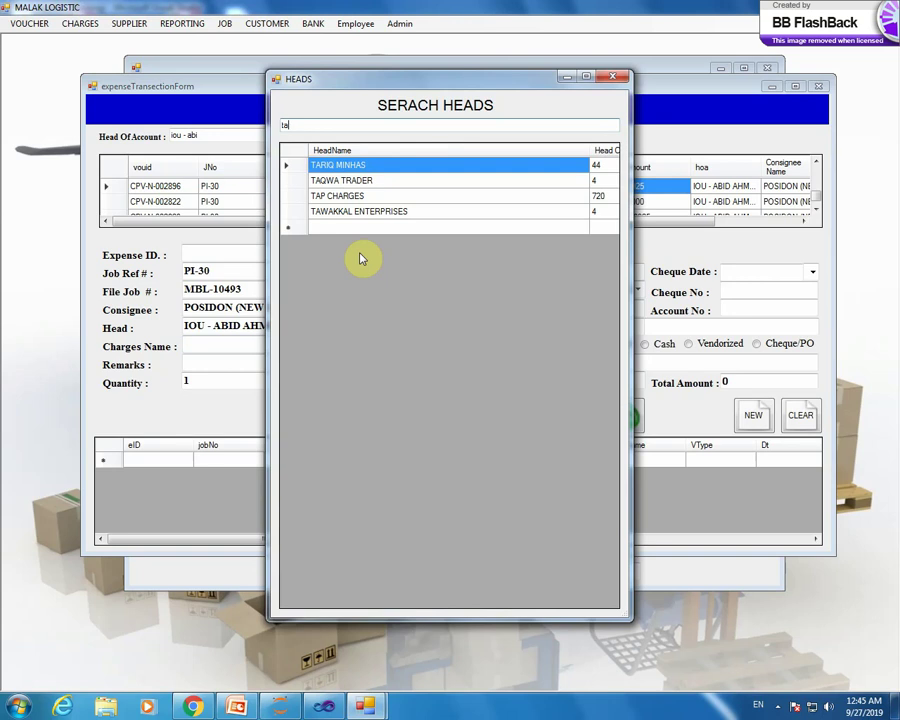
double_click(363, 196)
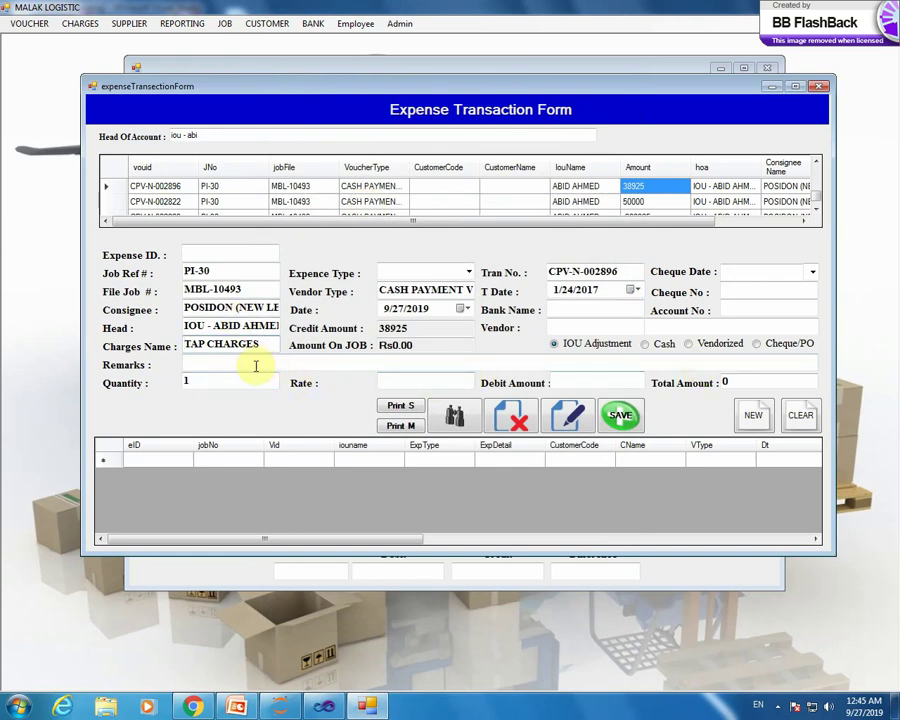
click(410, 383)
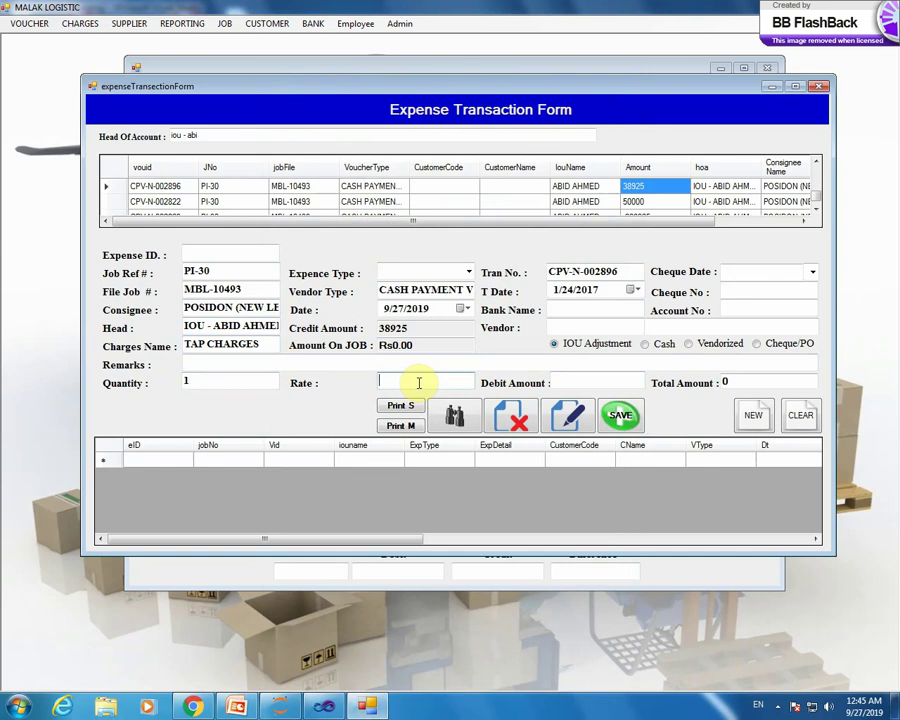
text(15000)
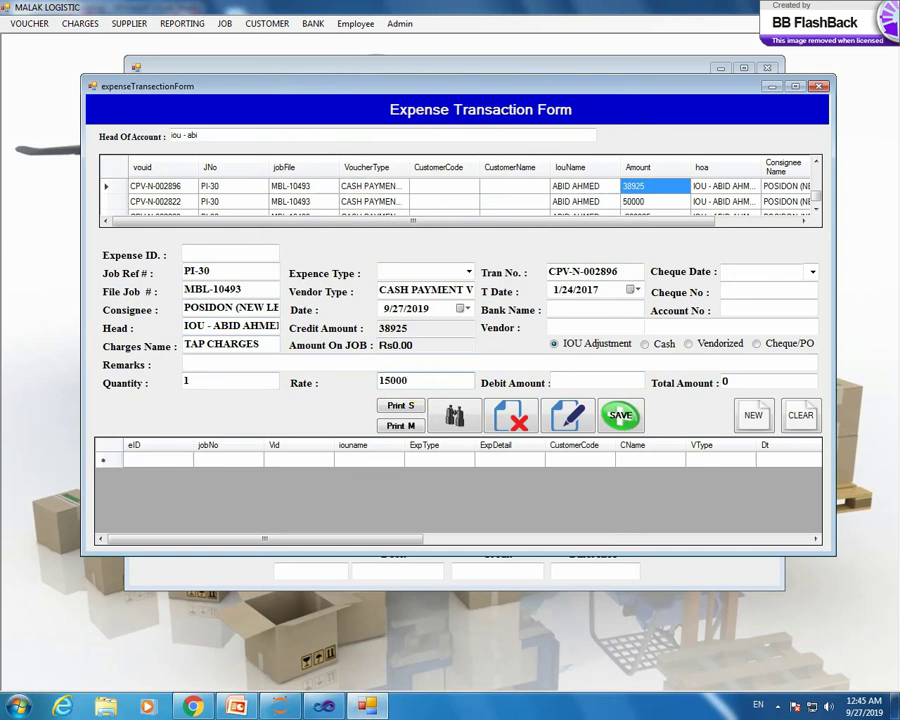
key(Tab)
key(Tab)
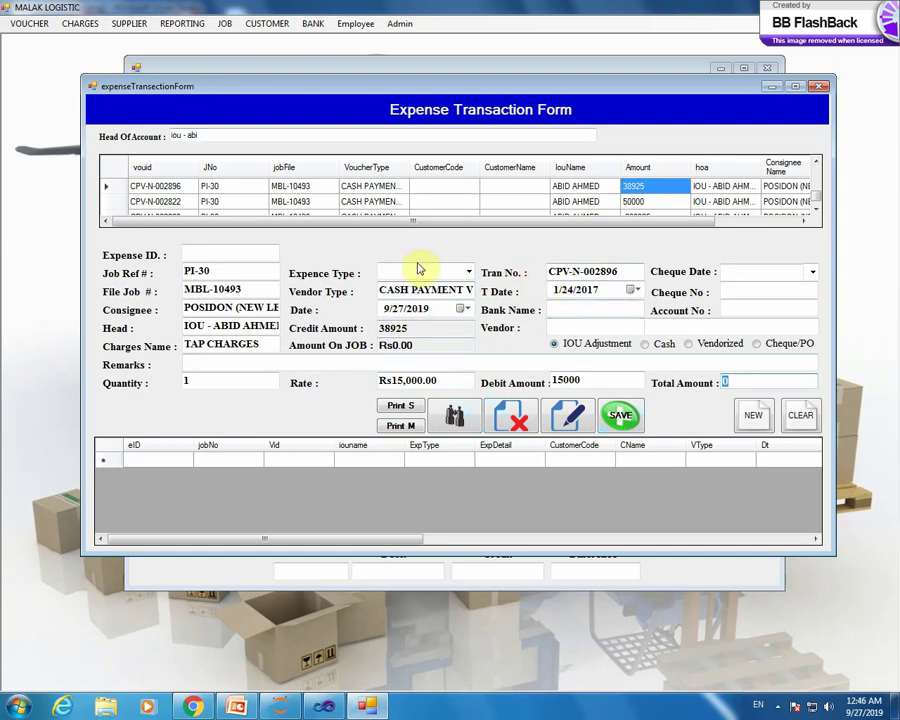
- Make the expense a Debit Note drawn on the UBL bank account 8483
click(469, 271)
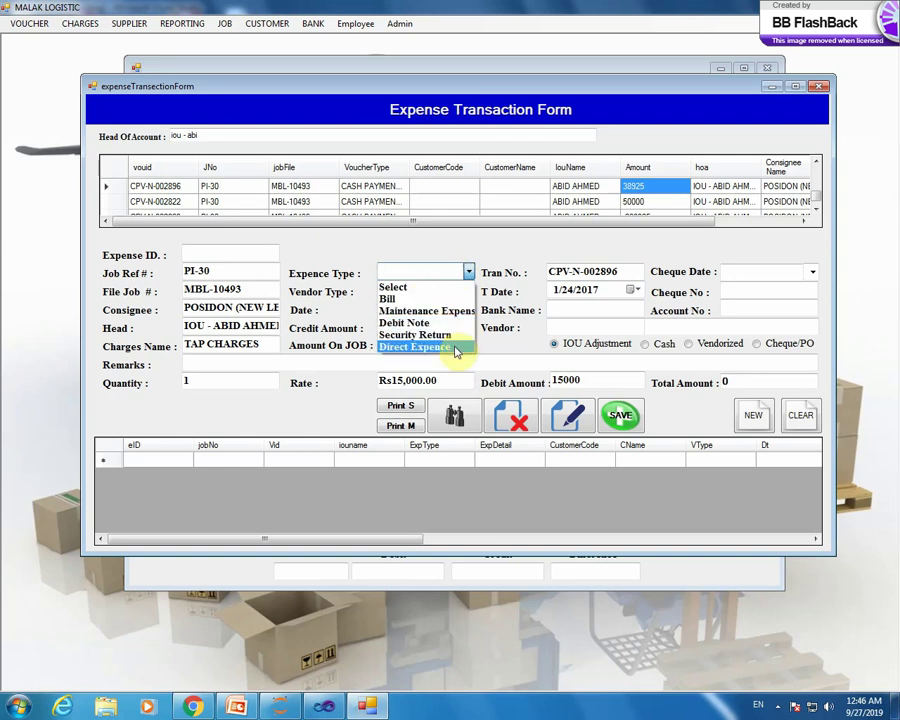
click(458, 325)
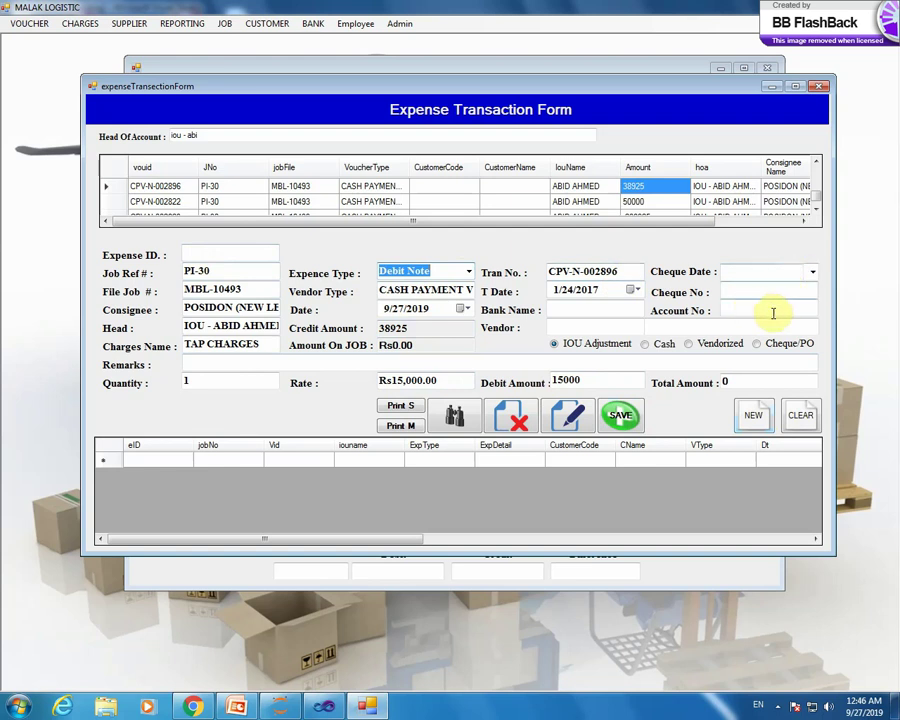
double_click(574, 309)
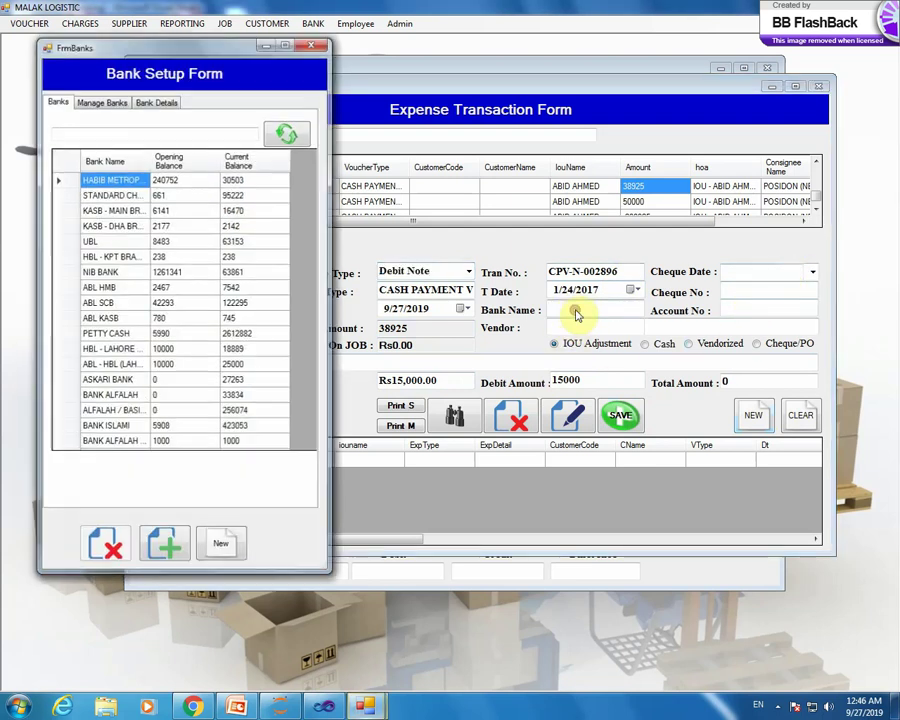
double_click(190, 241)
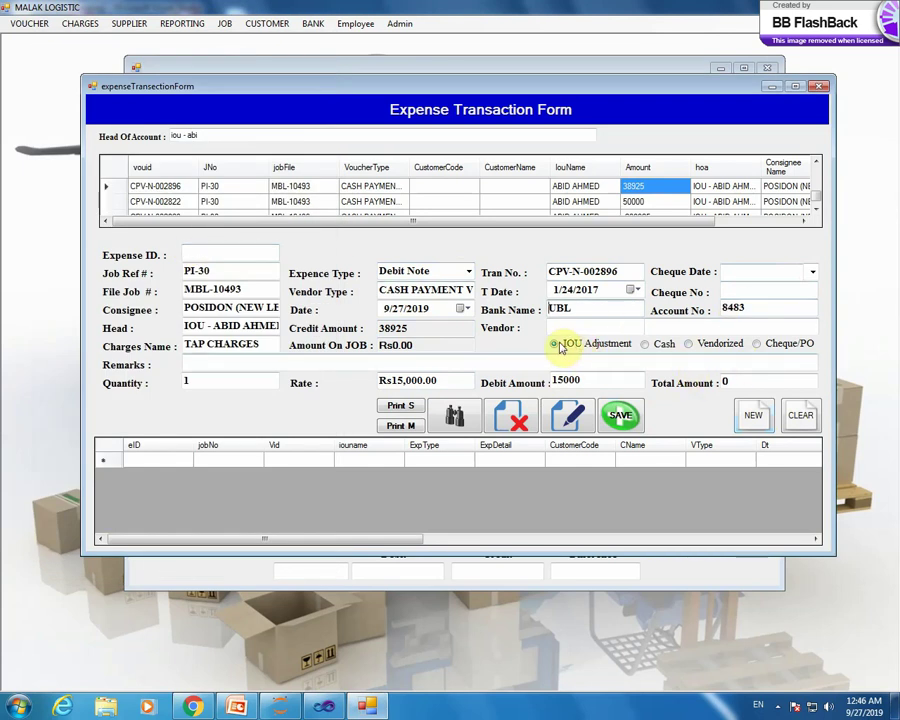
- Settle the expense as an IOU Adjustment instead of Cash
click(645, 344)
click(508, 393)
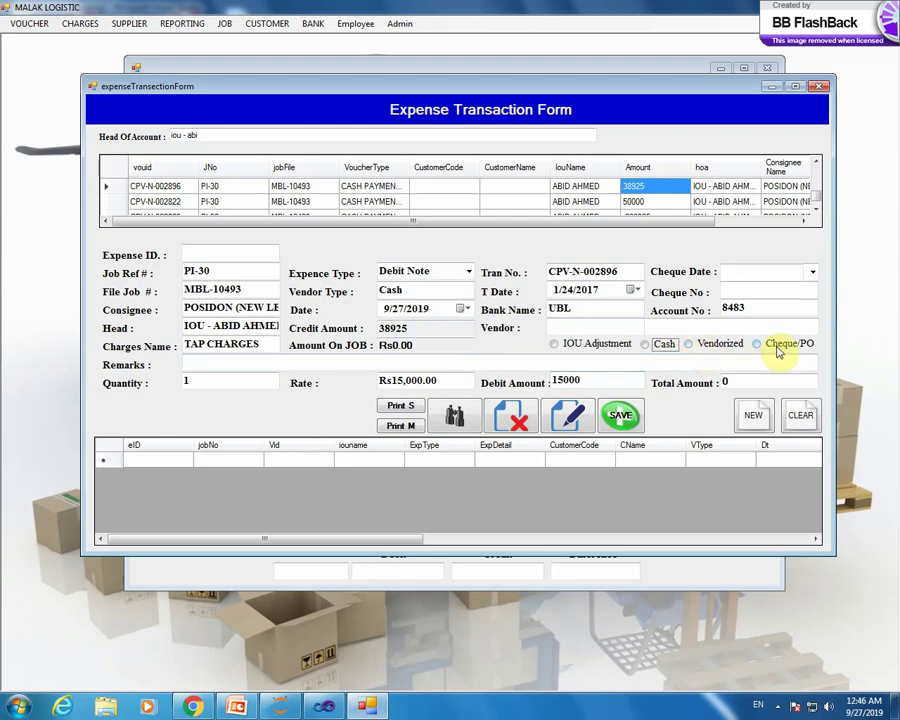
click(562, 343)
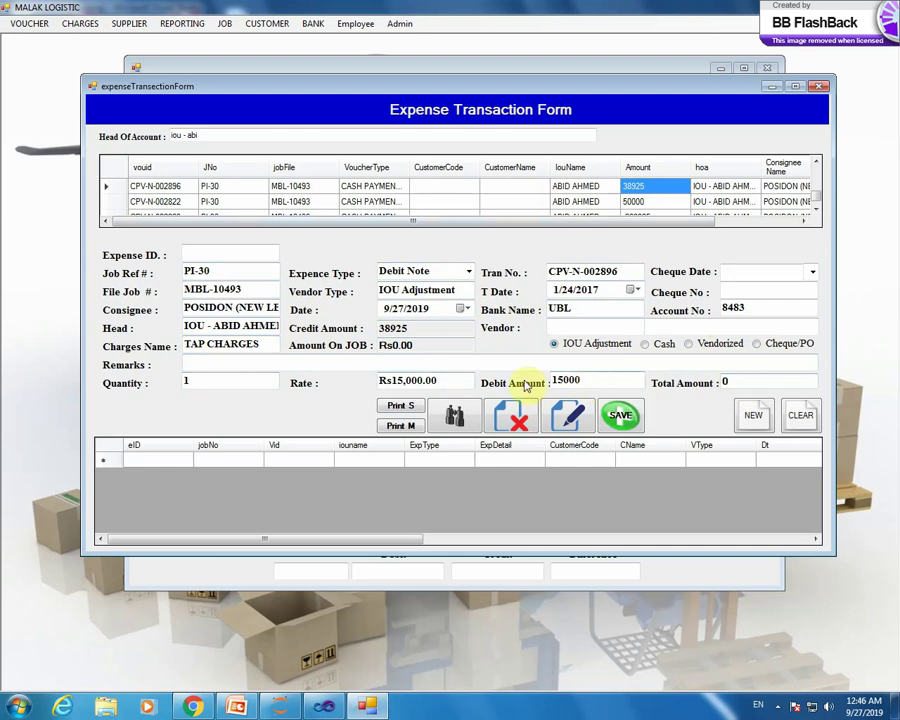
key(Tab)
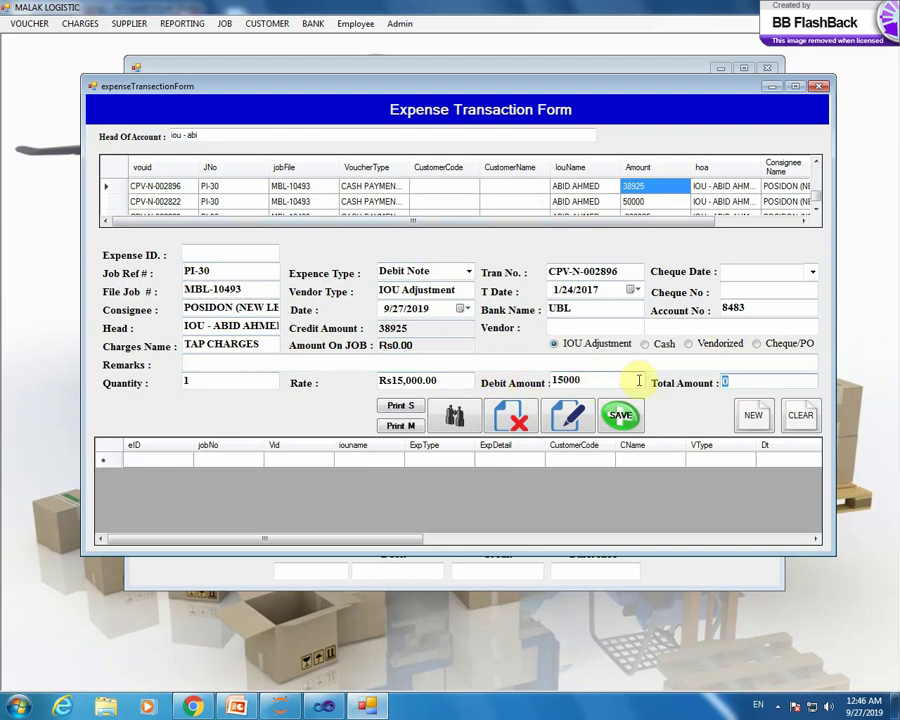
click(590, 343)
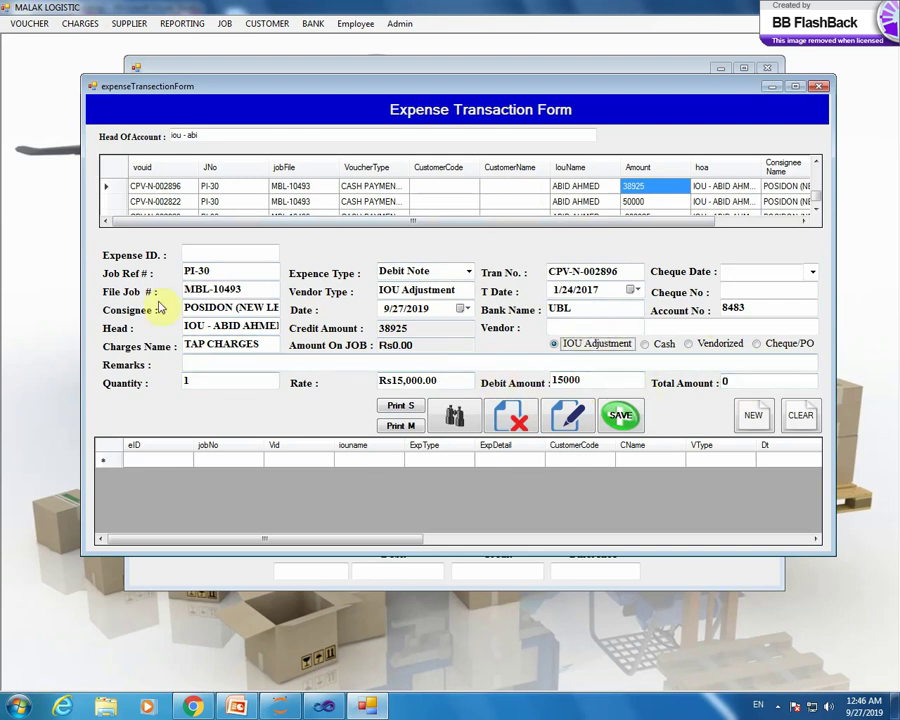
- Close the Expense Transaction Form with Yes, then browse the VOUCHER, CHARGES, SUPPLIER and REPORTING menus
click(818, 88)
click(424, 392)
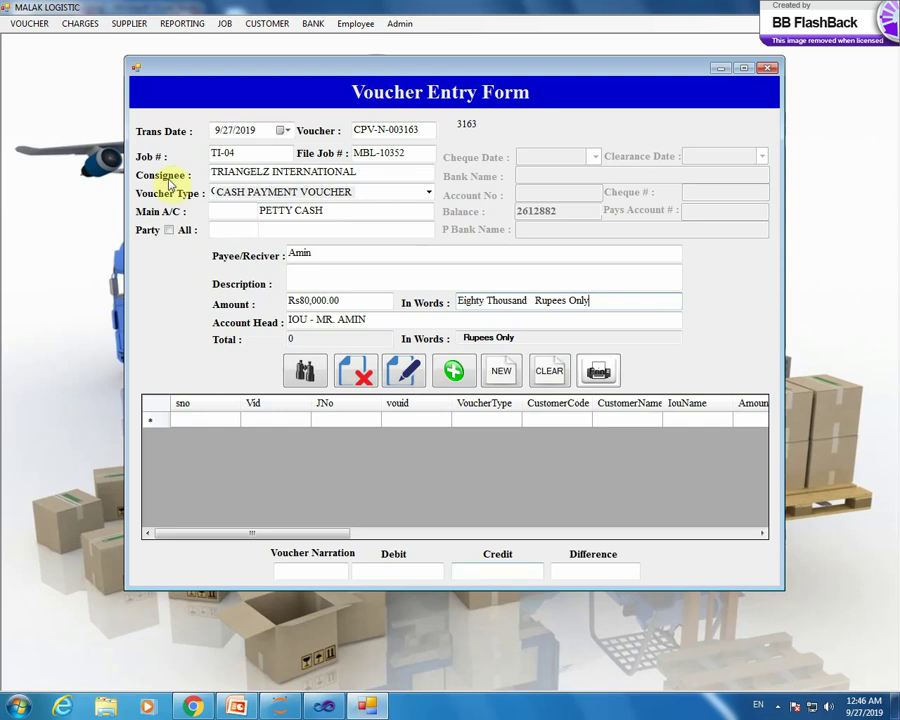
click(30, 23)
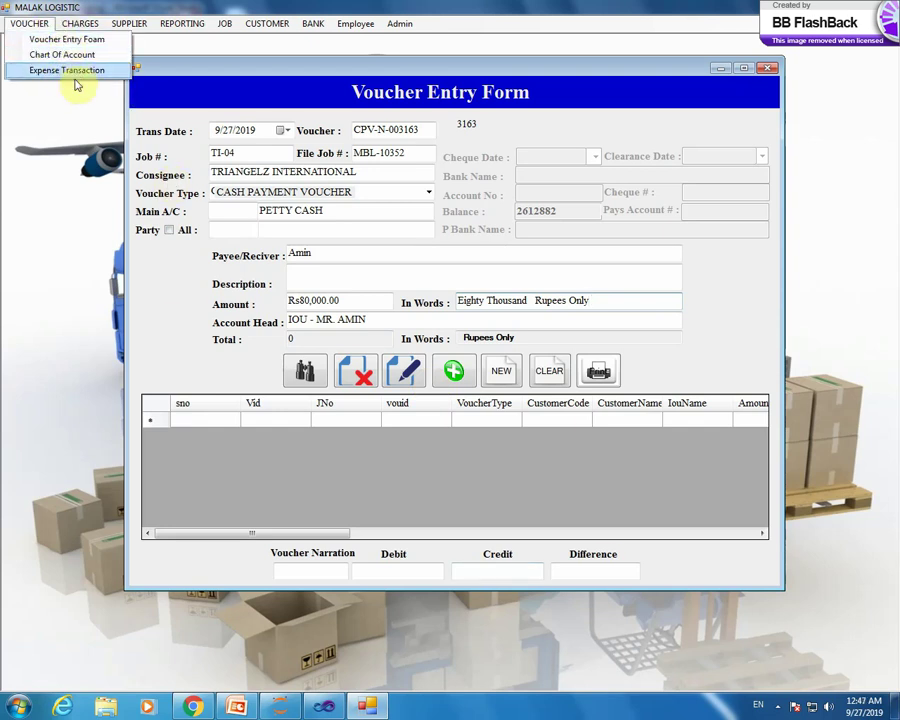
mouse_move(86, 24)
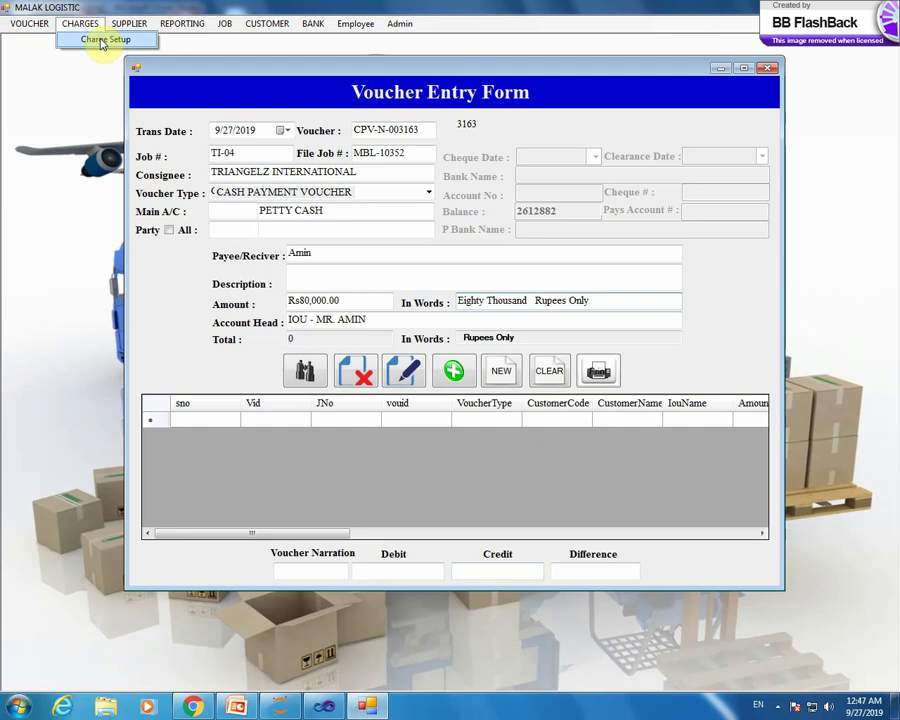
mouse_move(128, 22)
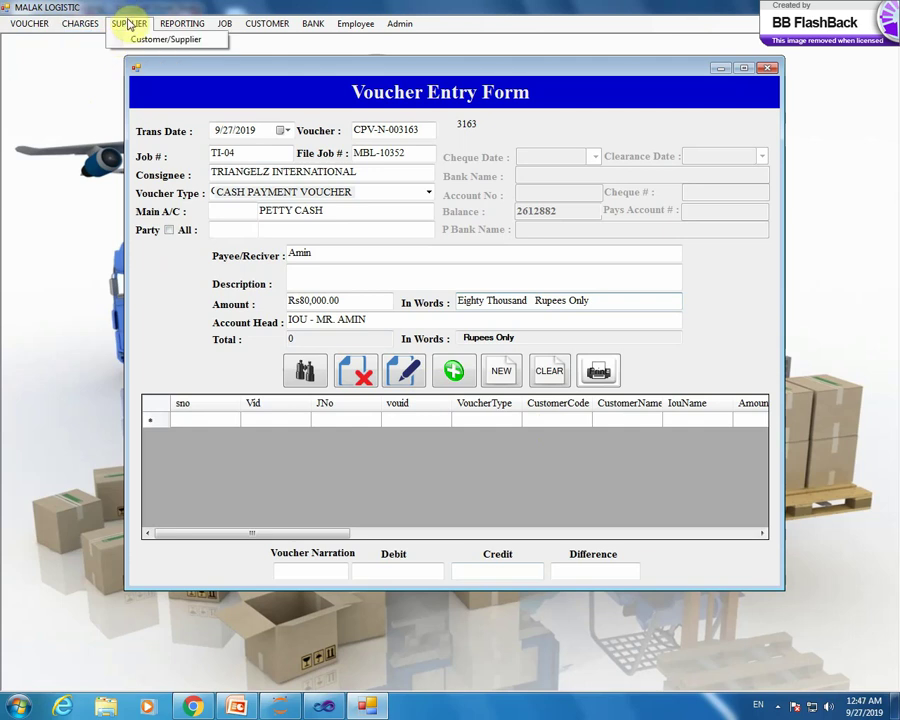
mouse_move(186, 24)
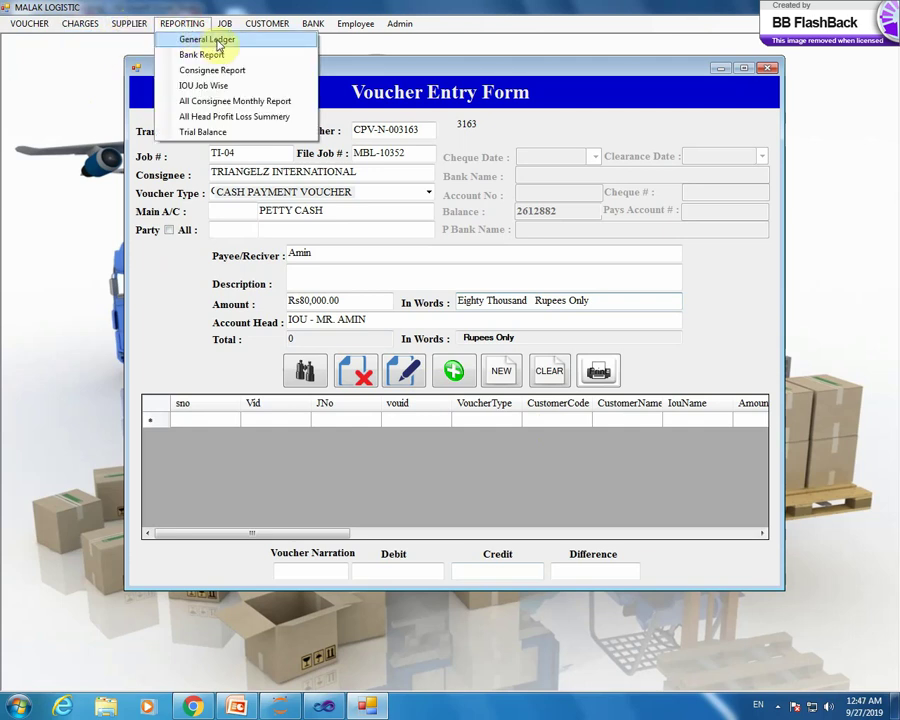
- Open the General Ledger report and set its From Date to 1/1/2018
click(218, 44)
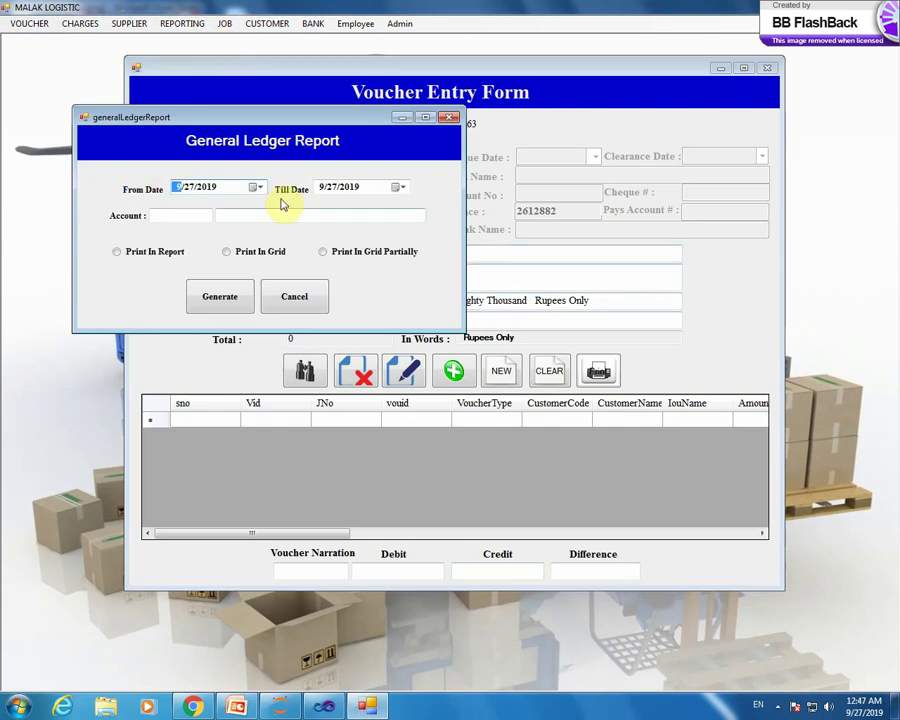
click(257, 187)
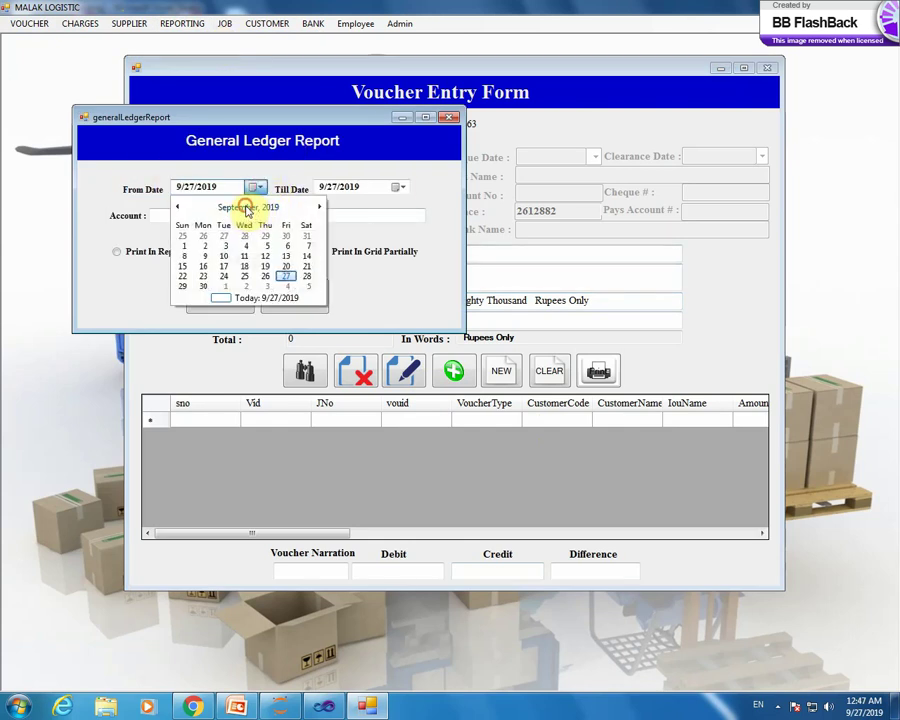
click(246, 207)
click(178, 207)
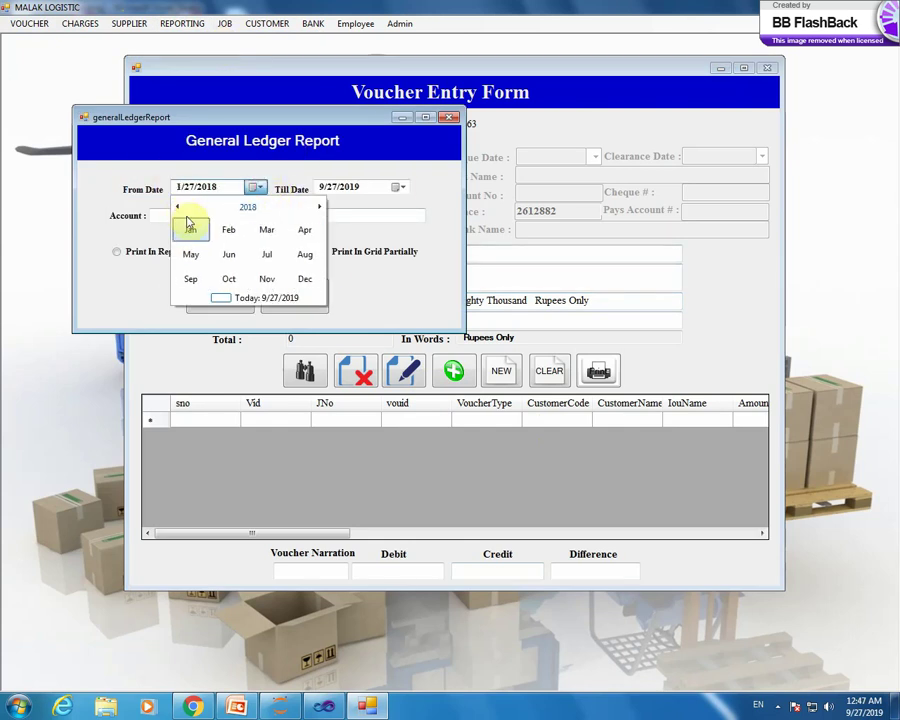
click(189, 226)
click(206, 234)
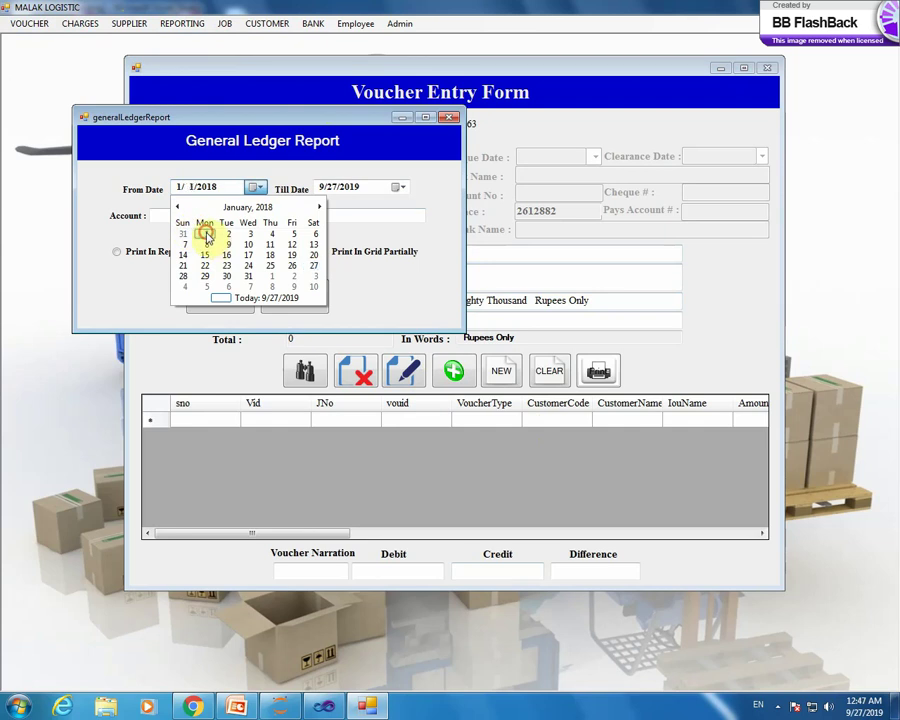
- Choose PETTY CASH as the account and generate the ledger as a grid
click(293, 218)
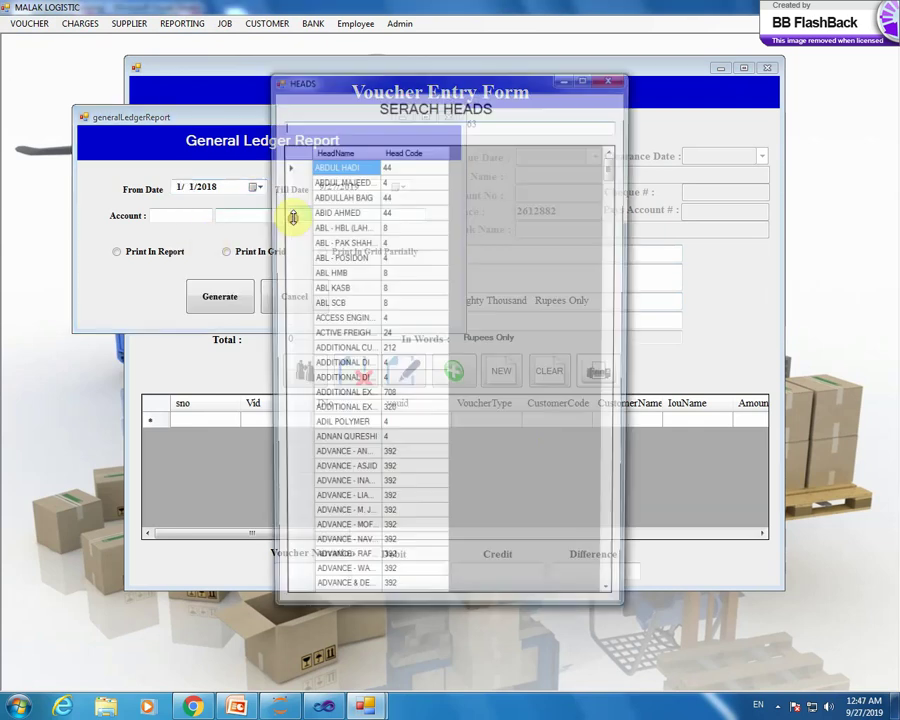
text(pe)
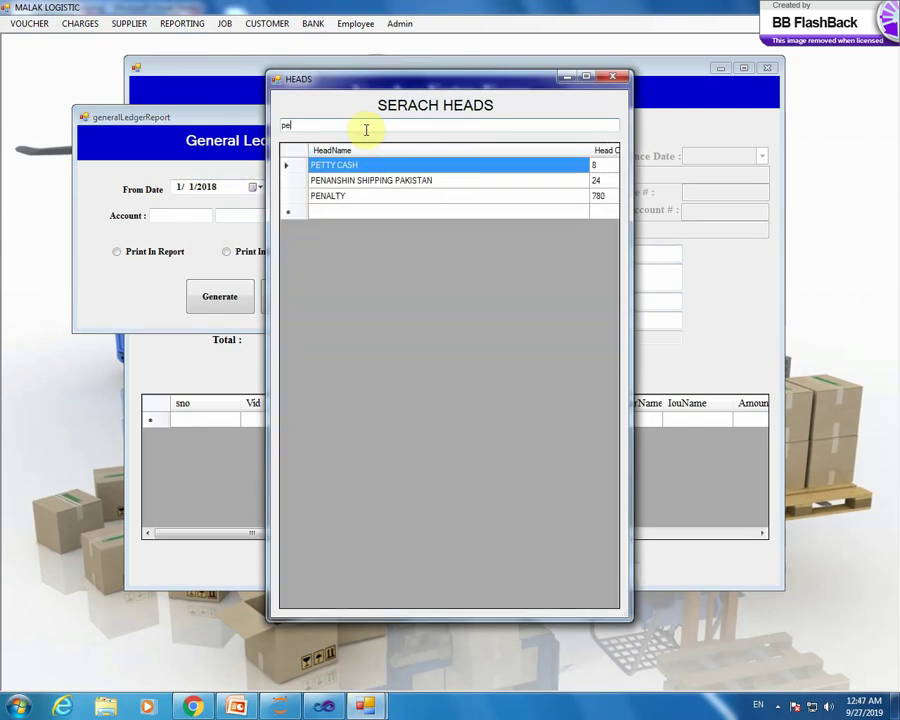
double_click(295, 169)
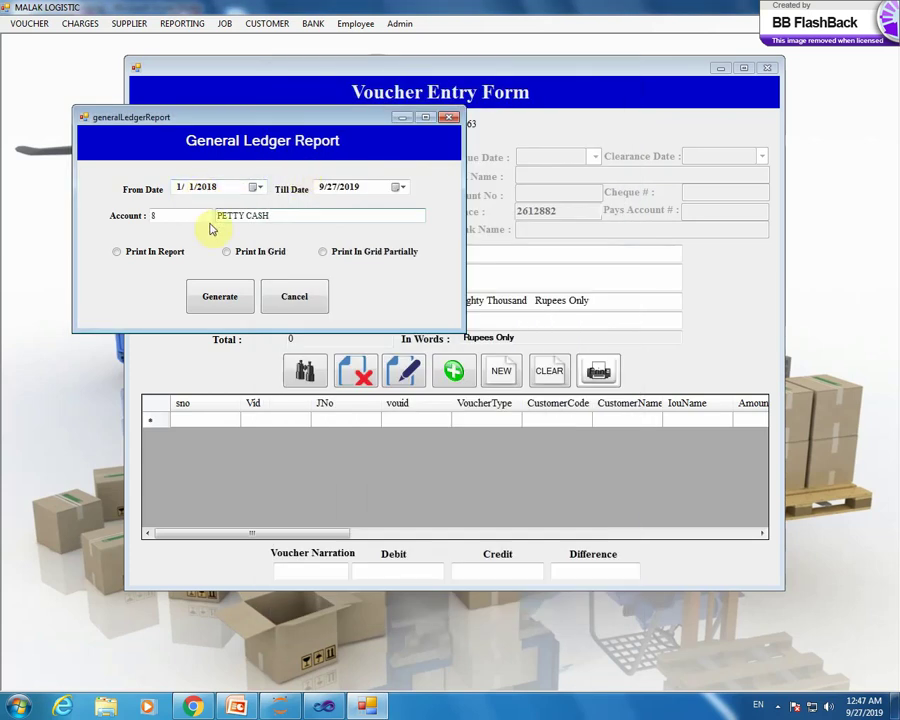
click(128, 253)
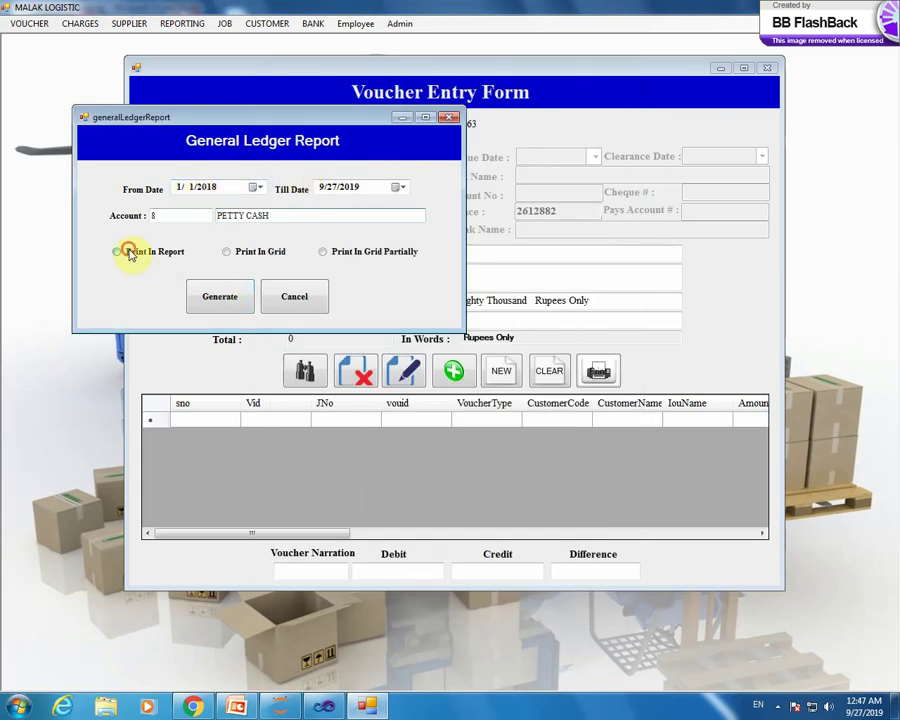
click(240, 296)
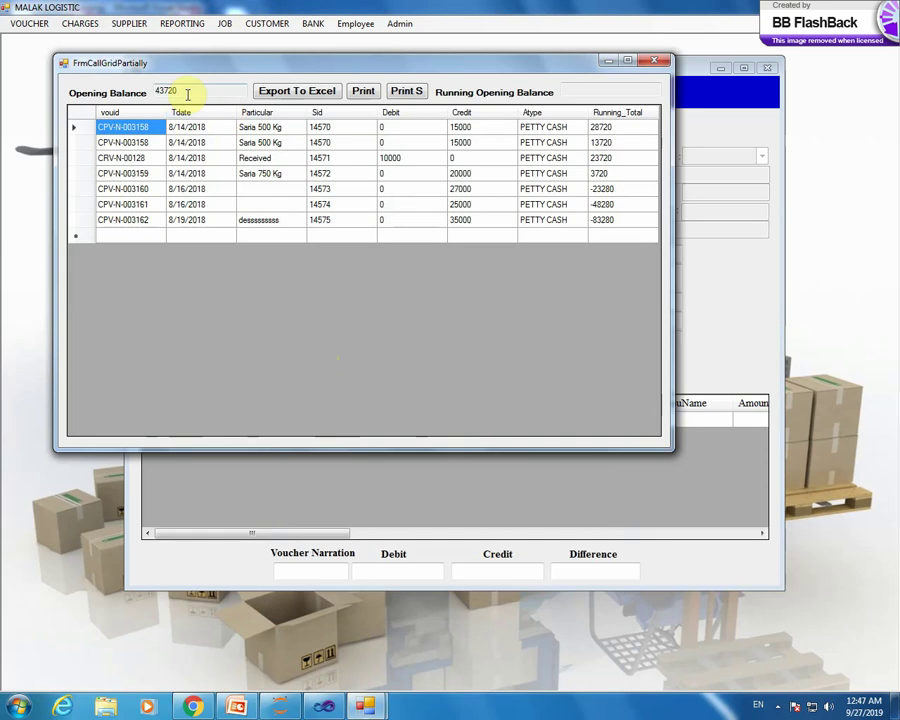
double_click(184, 91)
click(186, 90)
double_click(186, 90)
click(189, 89)
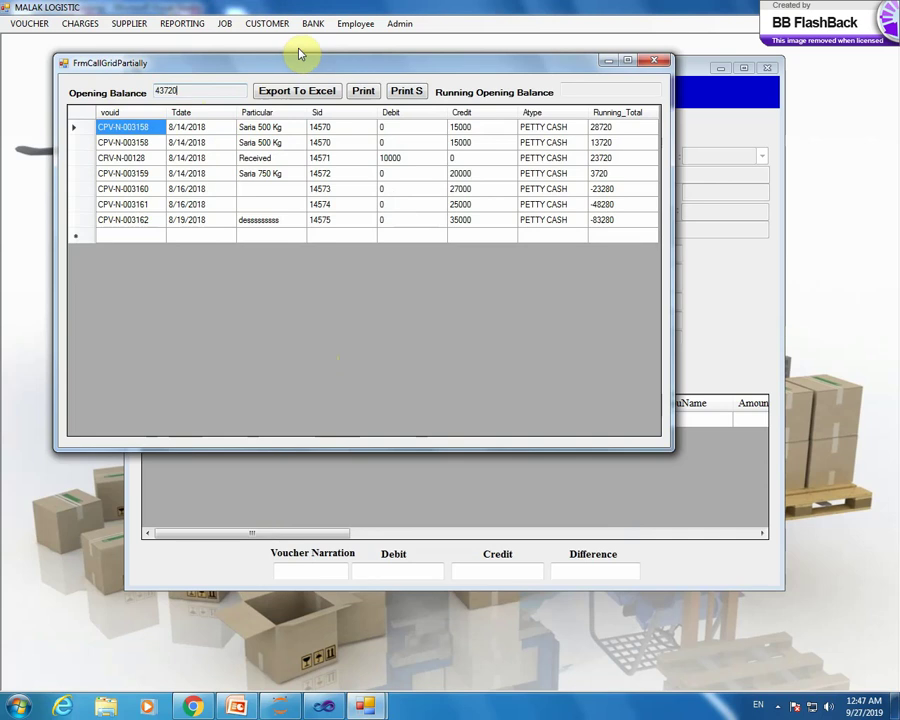
drag(308, 67, 338, 204)
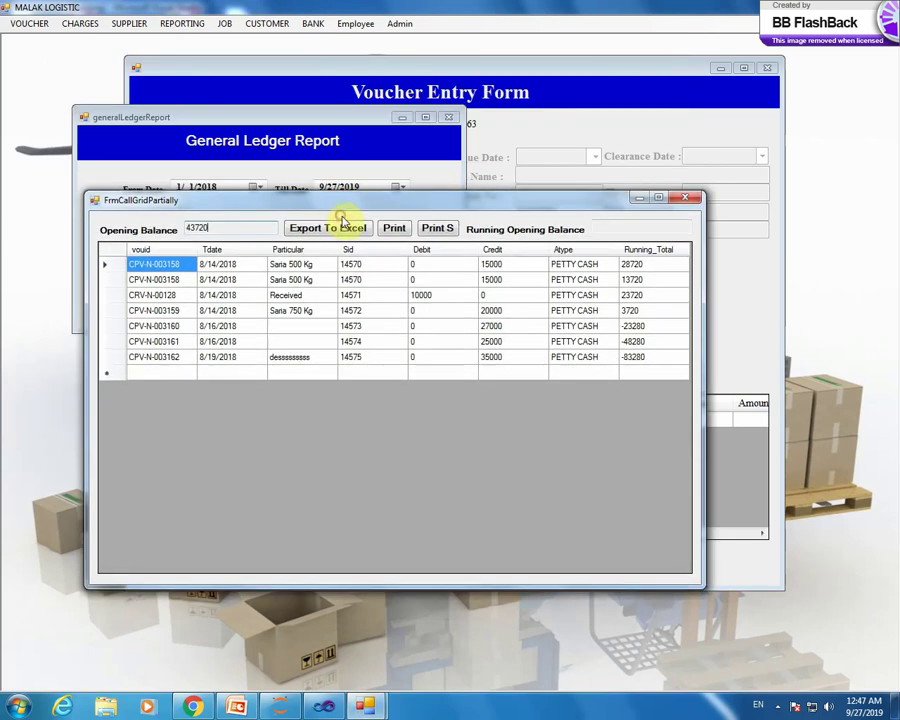
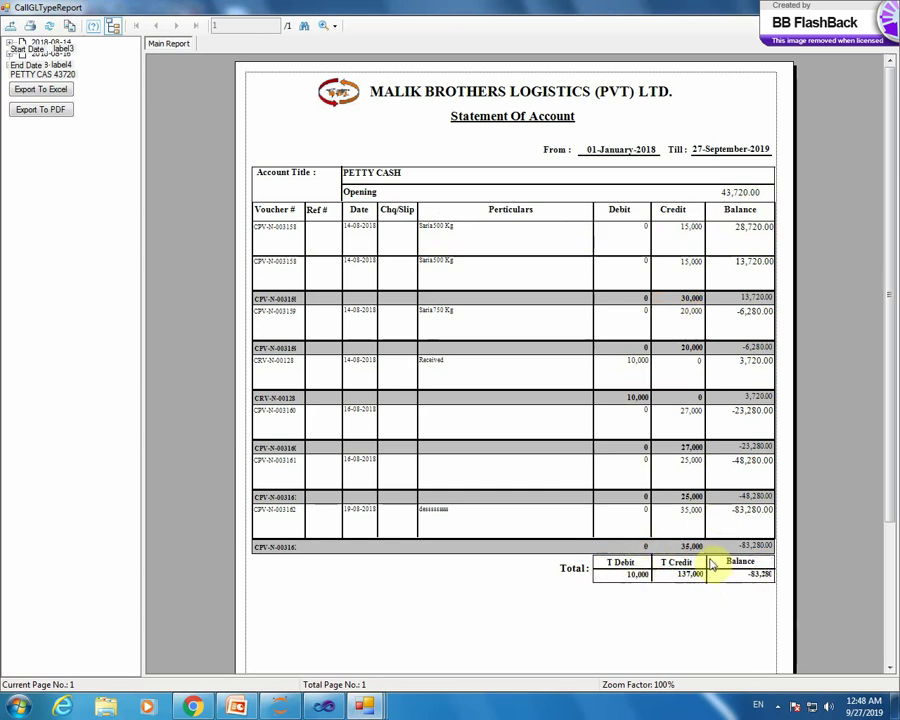
- Close the statement report and ledger grid, then set the From Date to 12/1/2017
key(alt+F4)
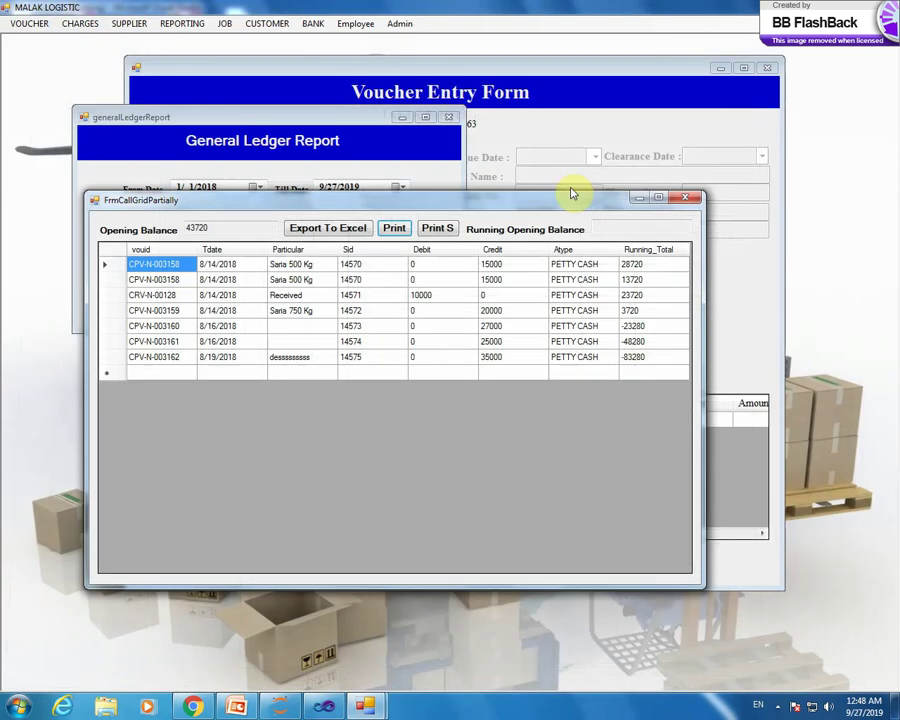
click(686, 199)
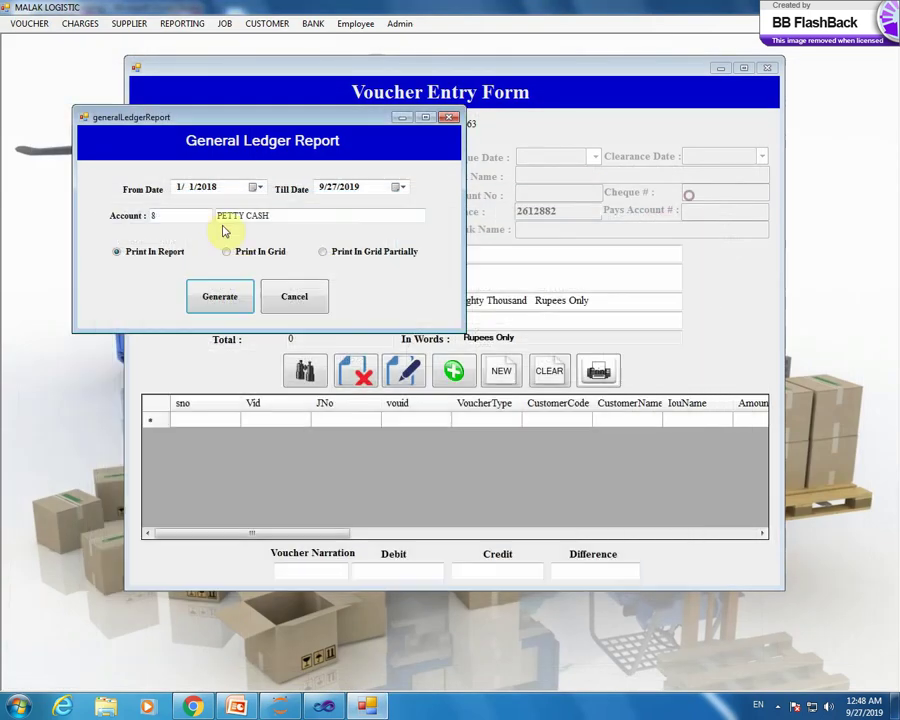
click(259, 187)
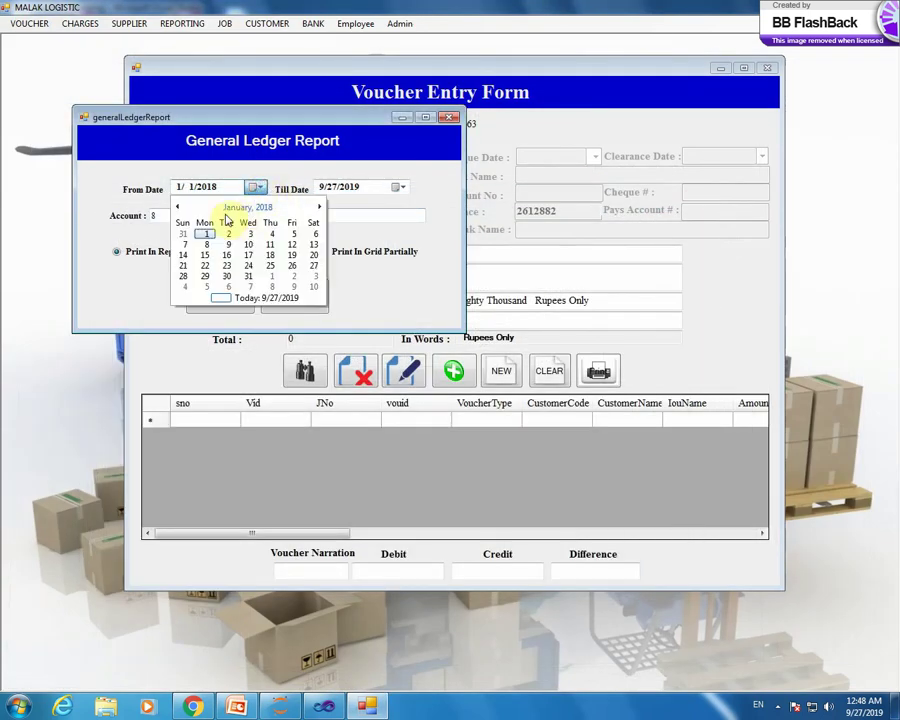
click(179, 206)
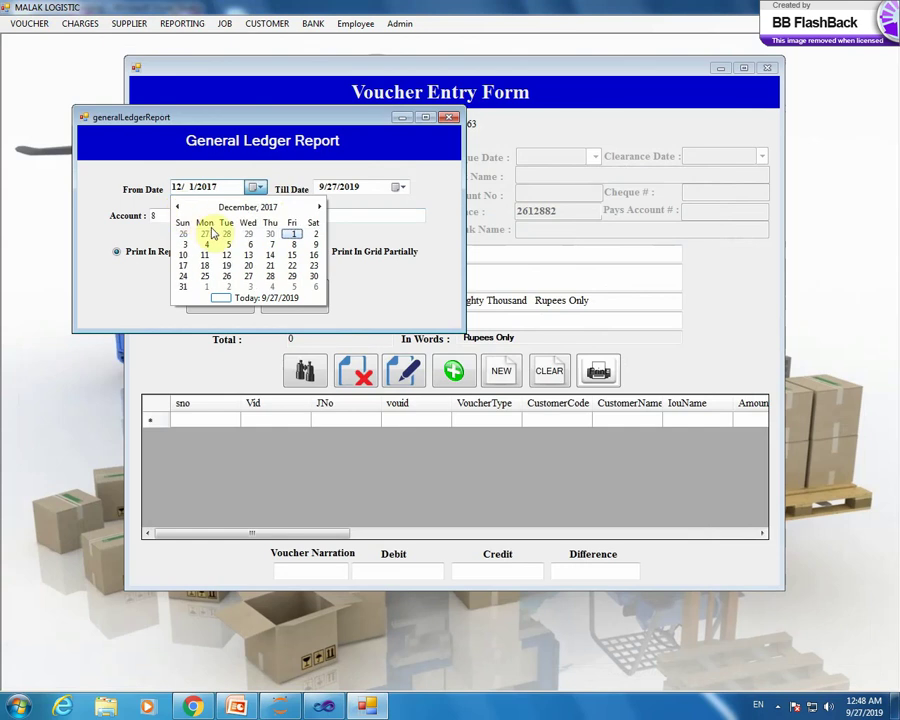
click(292, 234)
- Set the Till Date to 6/7/2017 and generate the petty cash ledger
click(405, 187)
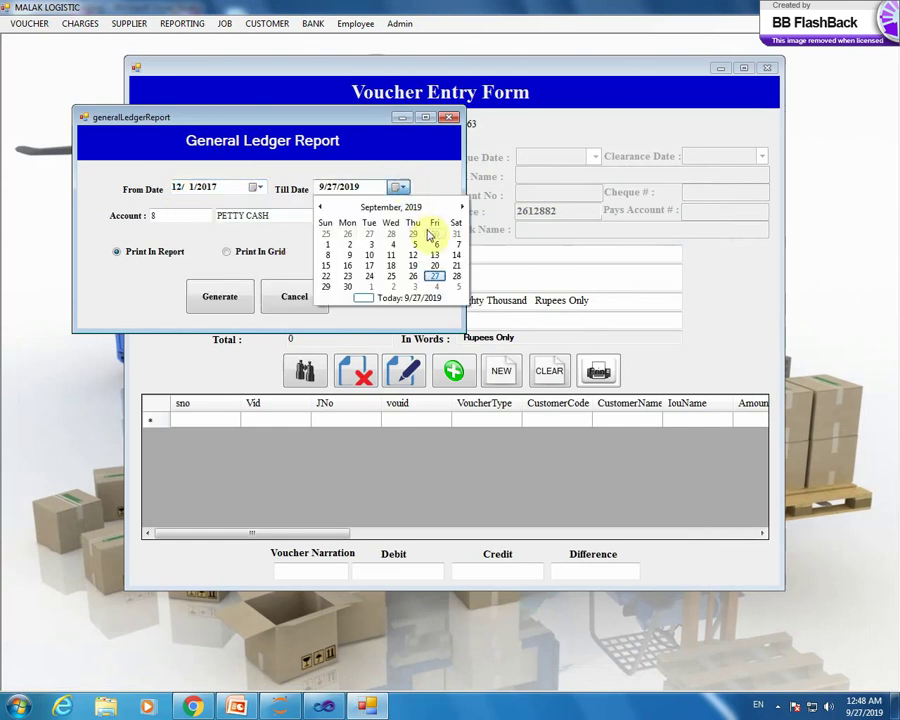
click(323, 214)
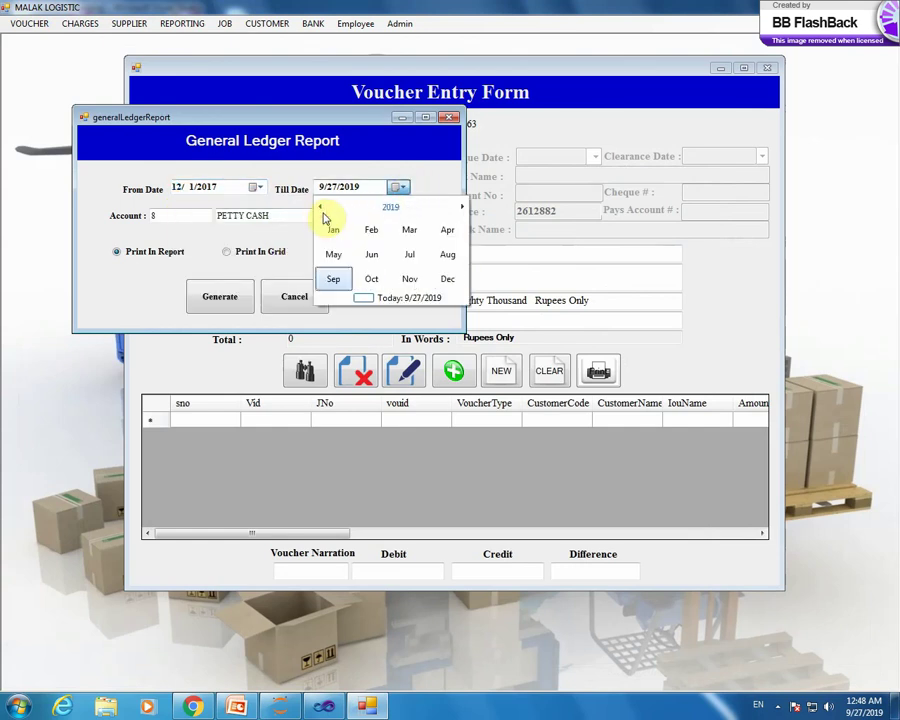
click(320, 208)
click(318, 208)
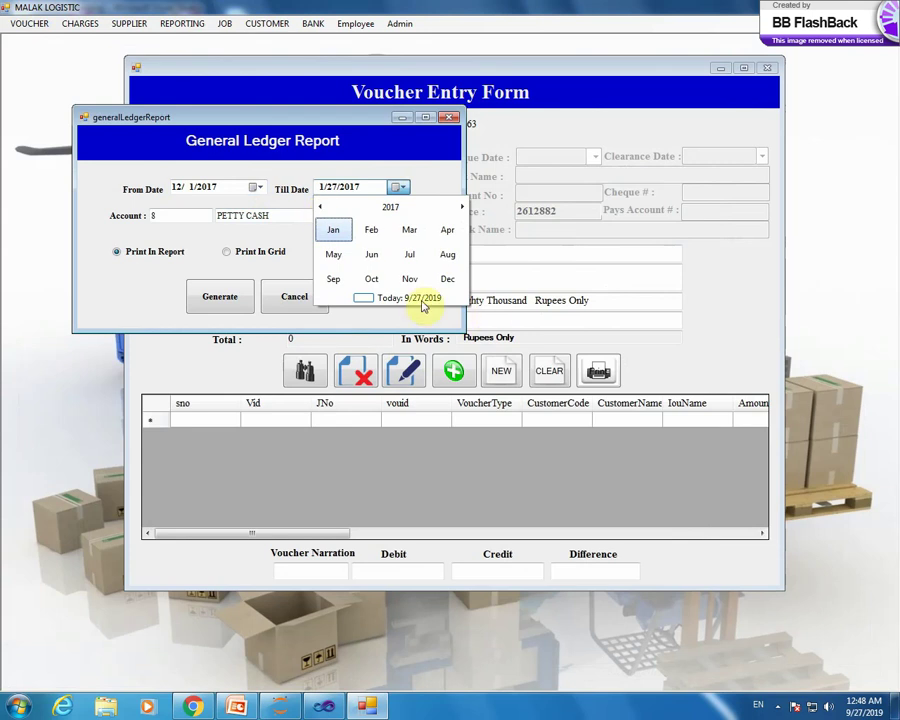
click(371, 255)
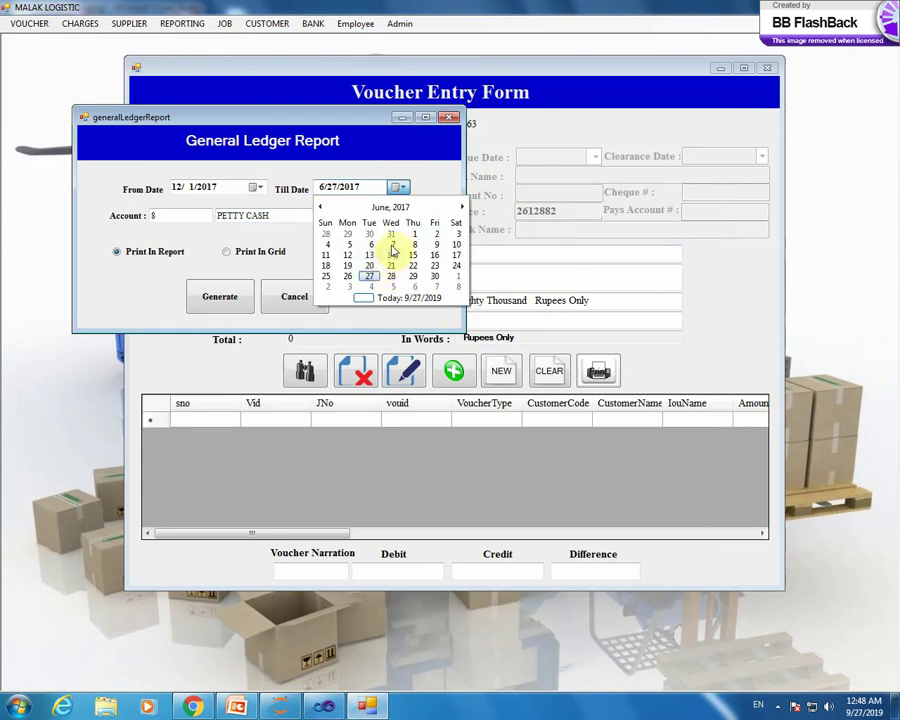
click(392, 244)
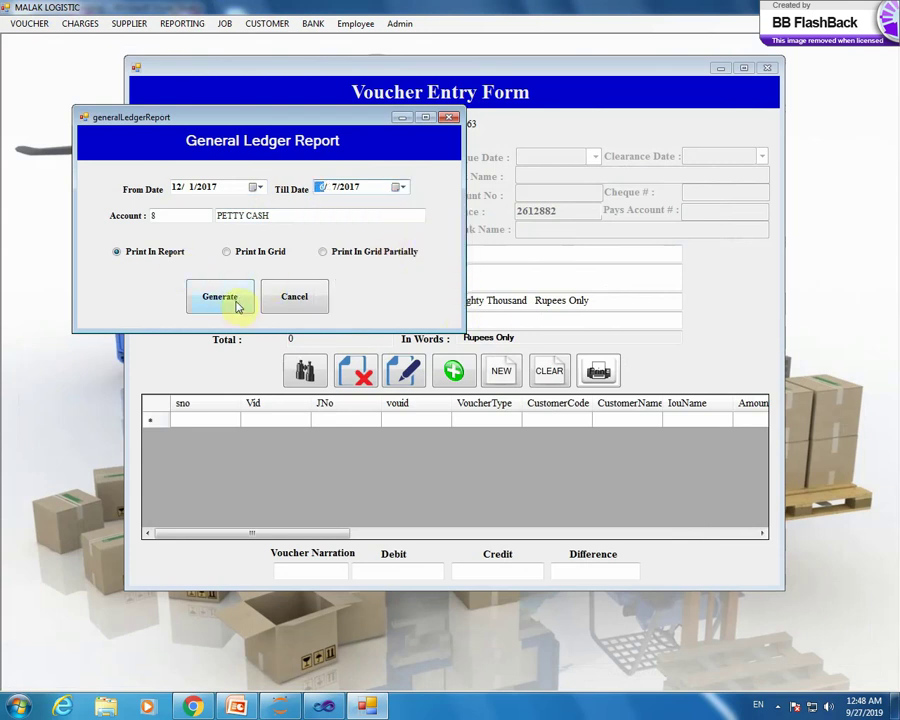
click(236, 303)
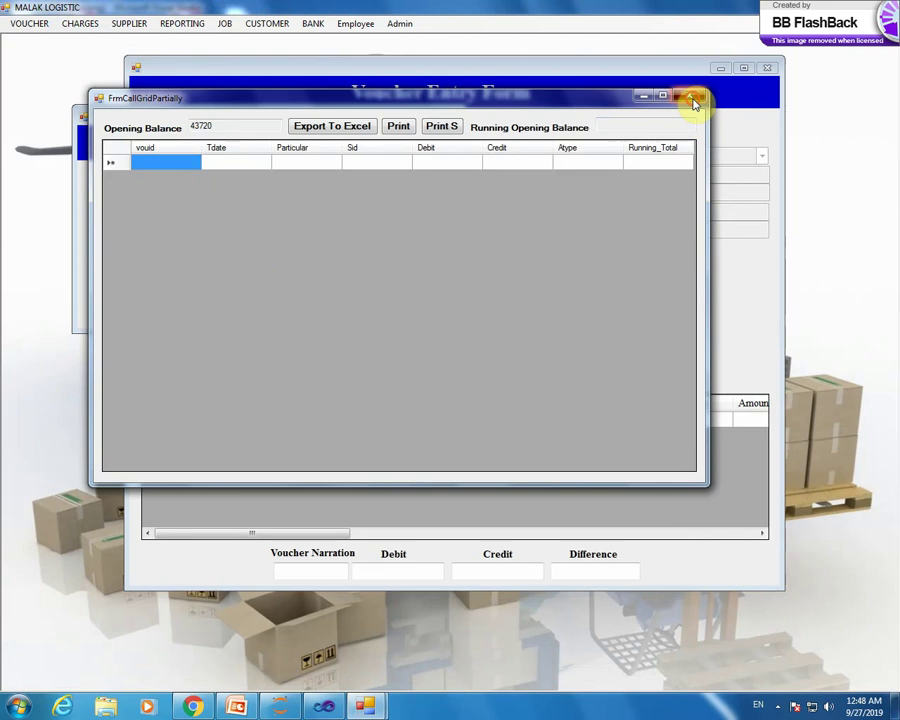
- Close the empty ledger grid and the General Ledger Report dialog, then show the REPORTING menu
click(692, 99)
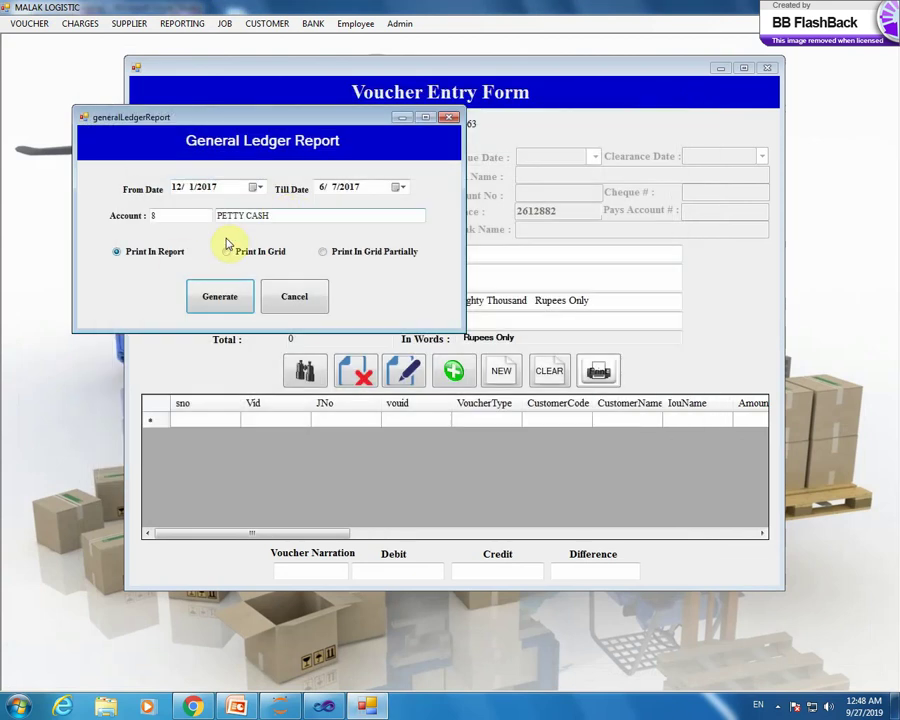
click(449, 117)
click(182, 23)
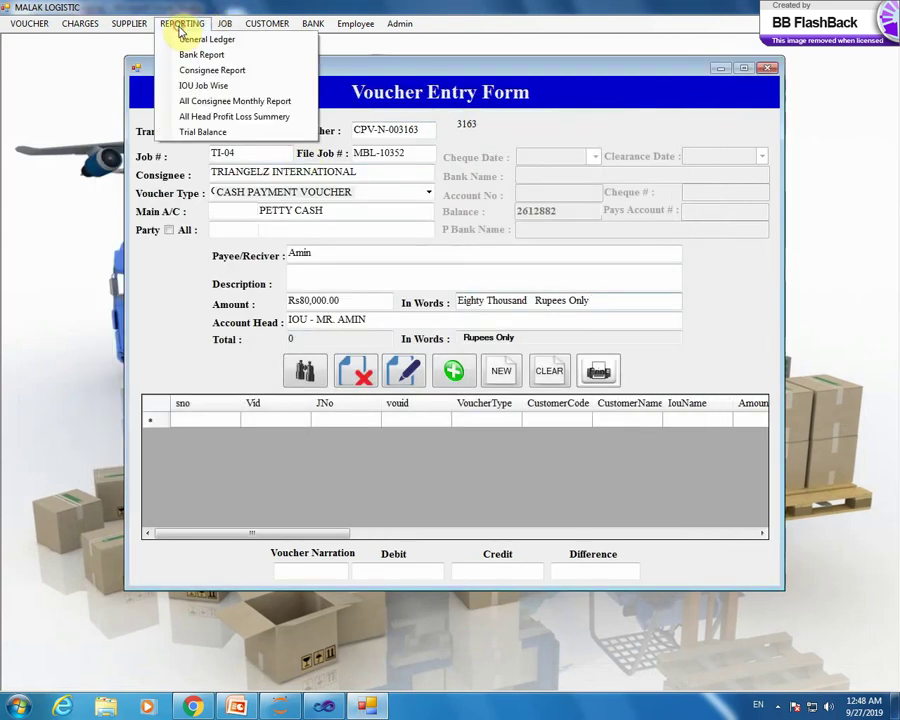
- Open the General Ledger report dialog, browse the From Date calendar, then close and reopen the dialog
click(140, 37)
click(274, 204)
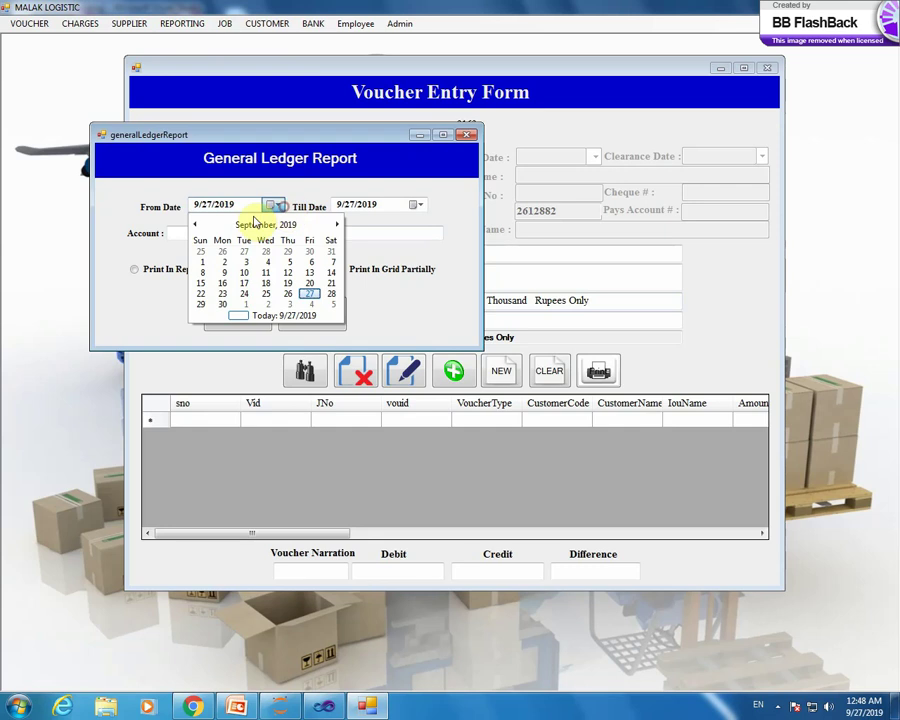
click(244, 223)
click(200, 224)
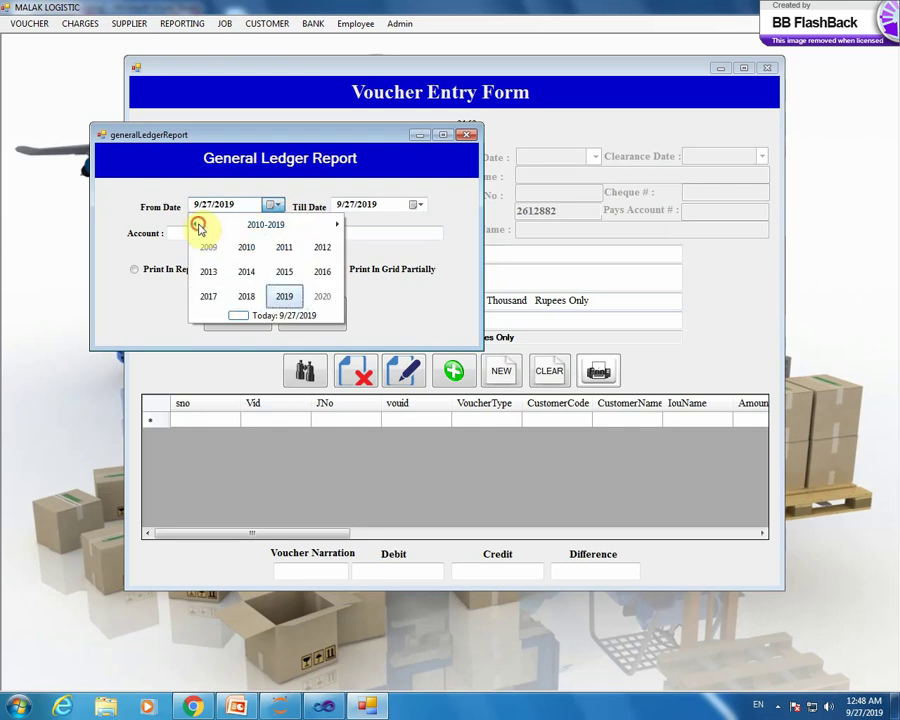
click(197, 224)
click(327, 224)
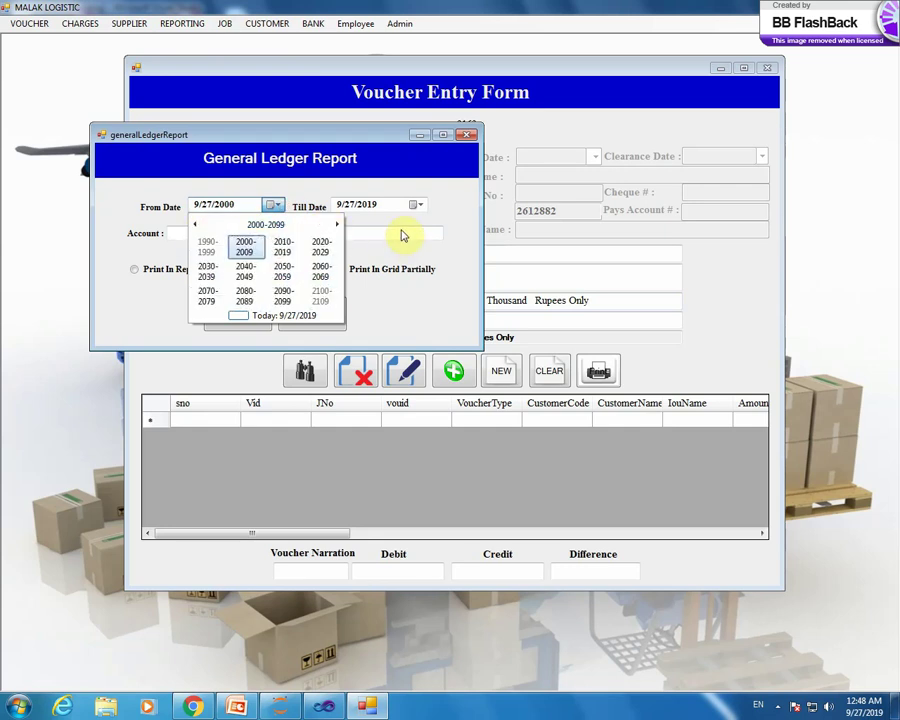
click(415, 256)
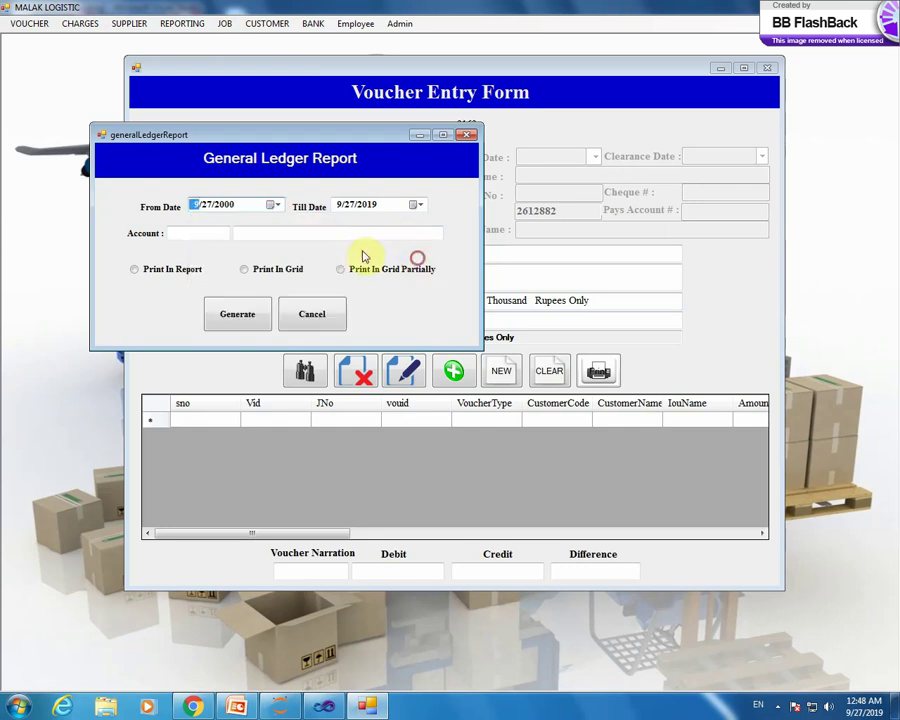
click(283, 206)
click(467, 134)
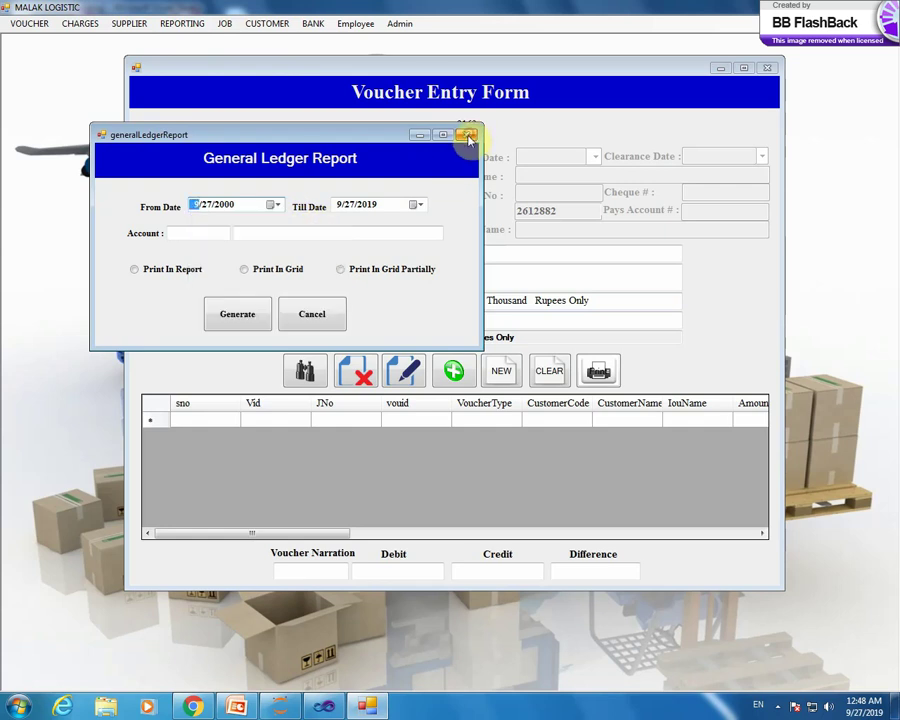
click(224, 23)
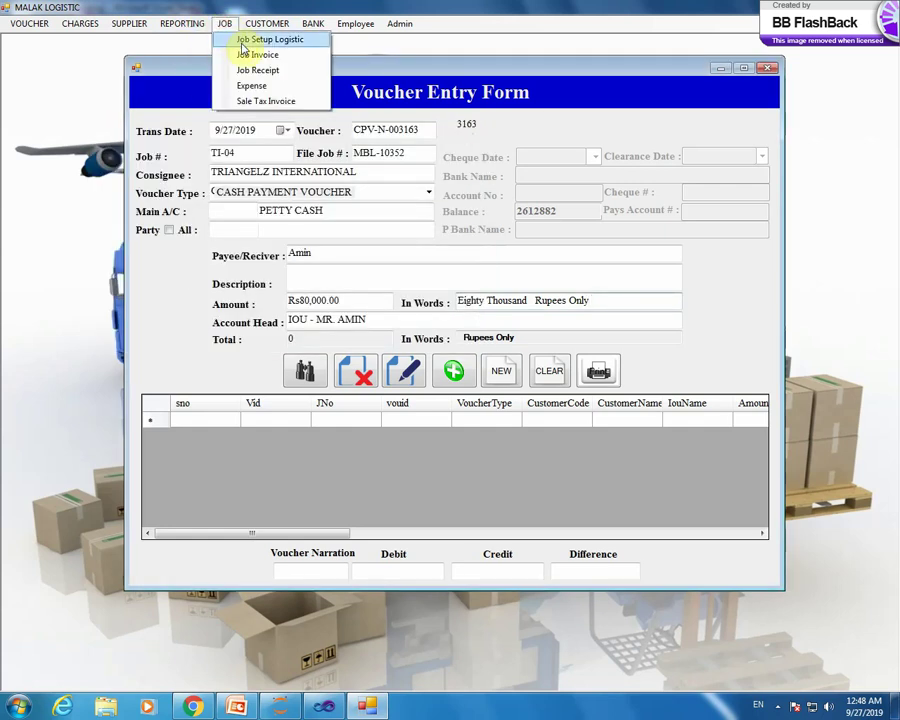
click(187, 37)
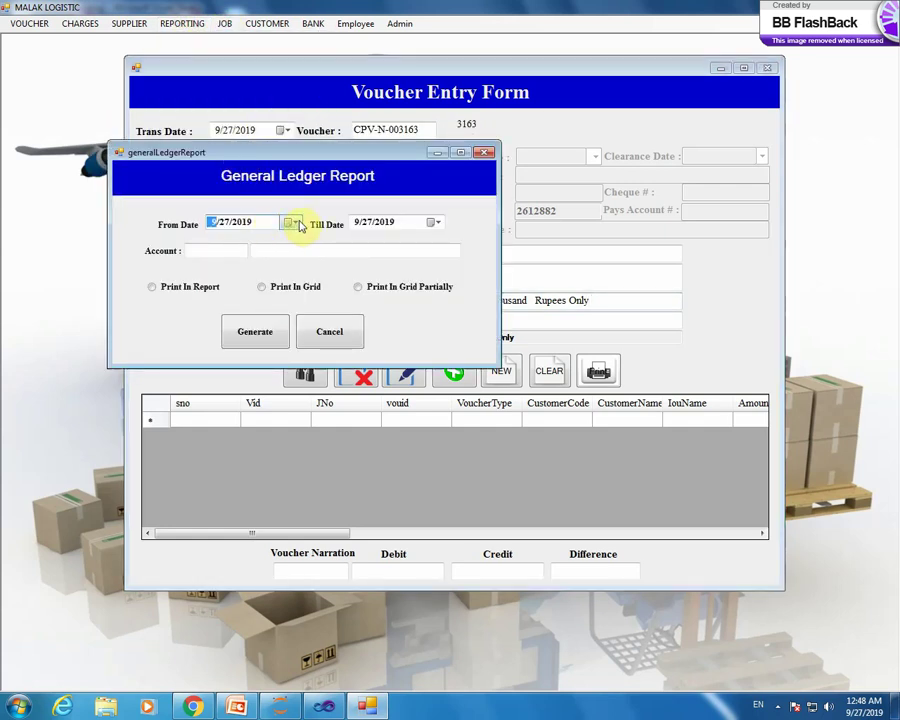
- Set the From Date to 1/1/2017
click(292, 222)
click(260, 241)
click(212, 243)
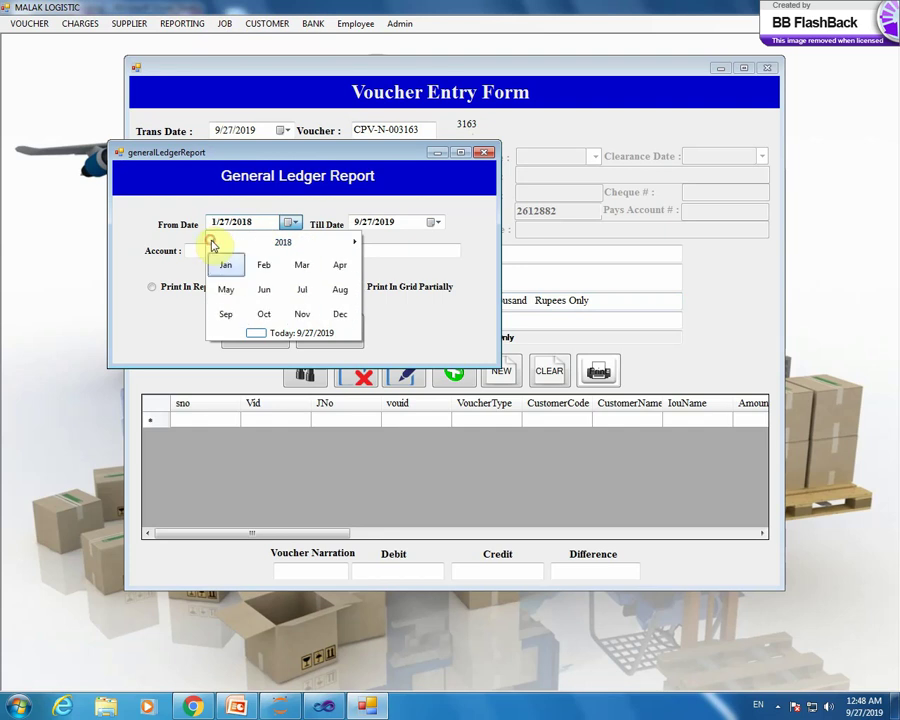
click(212, 243)
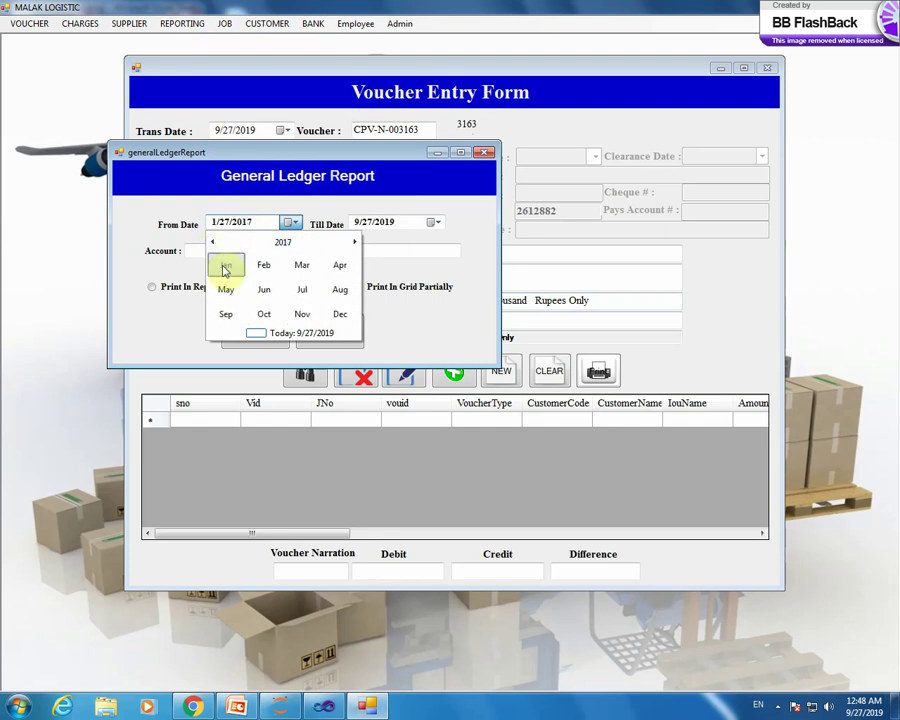
click(225, 264)
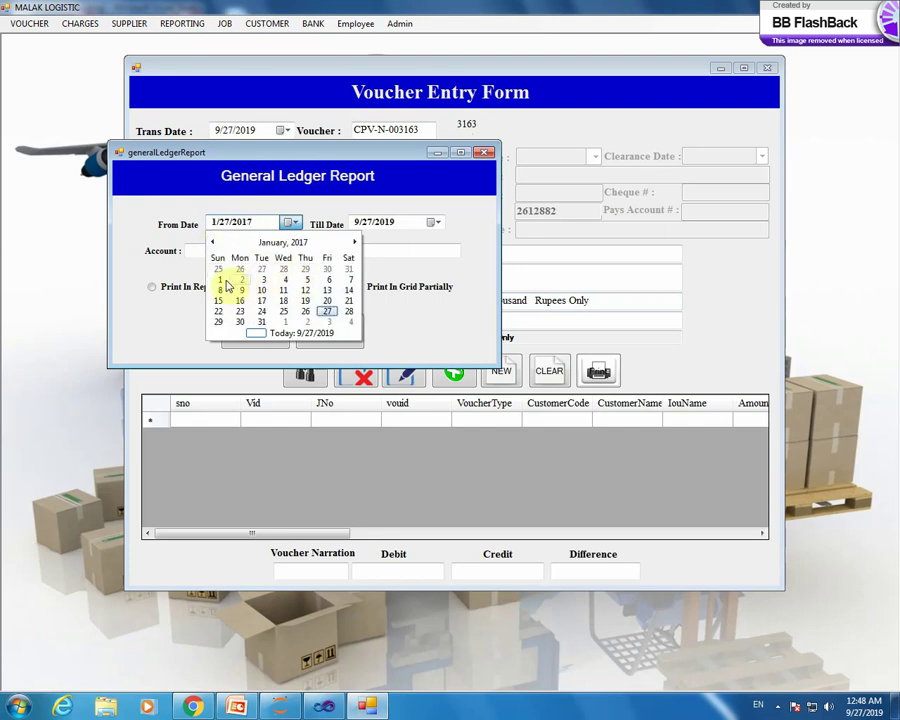
click(222, 281)
- Set the Till Date to 6/7/2017 and bring up the account head search
click(435, 228)
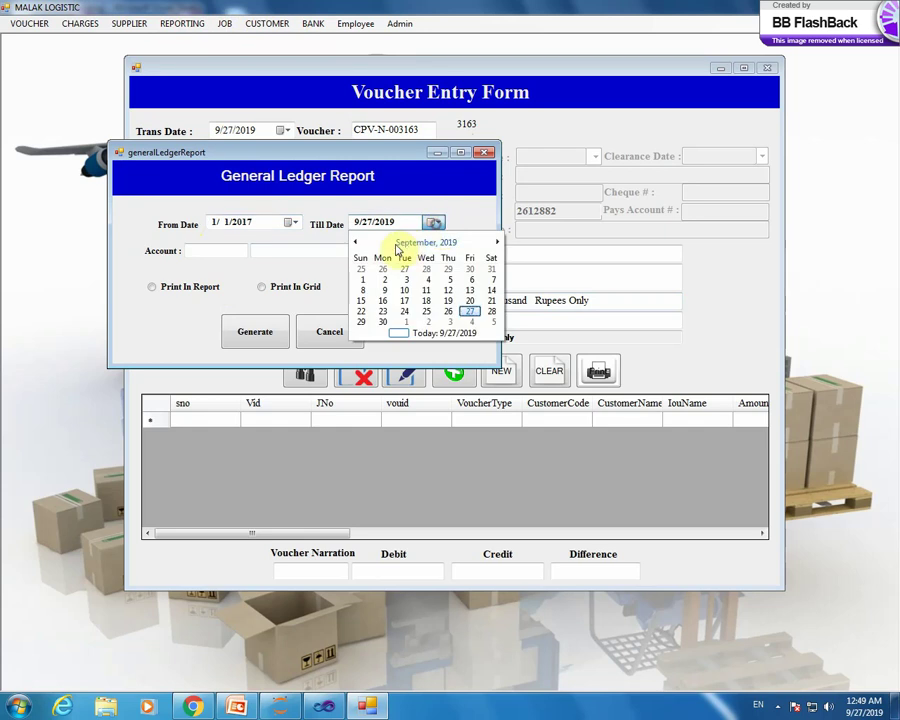
click(357, 243)
click(357, 243)
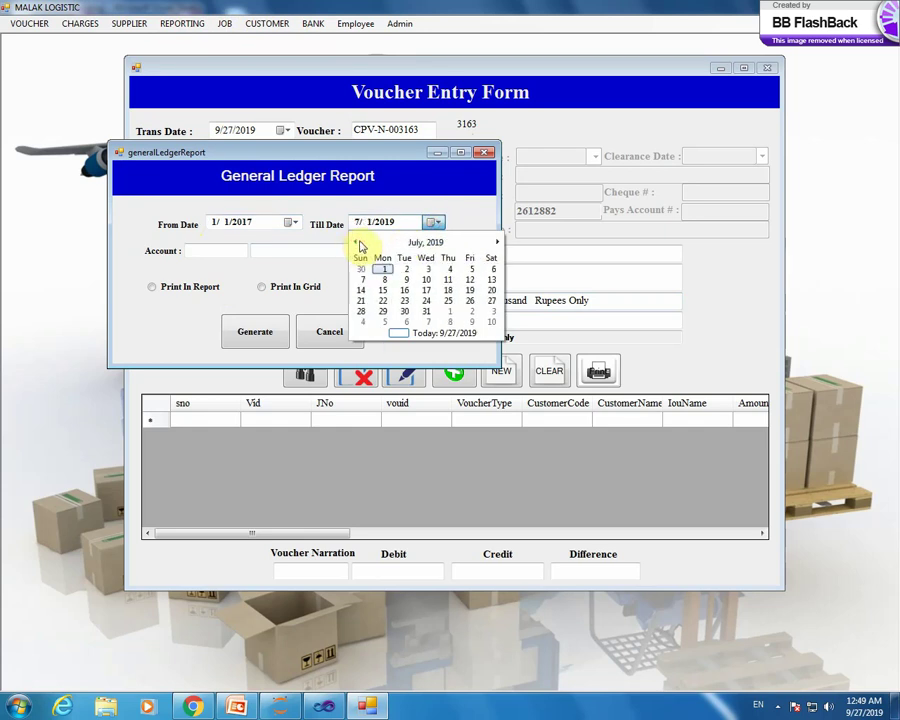
click(357, 243)
click(410, 243)
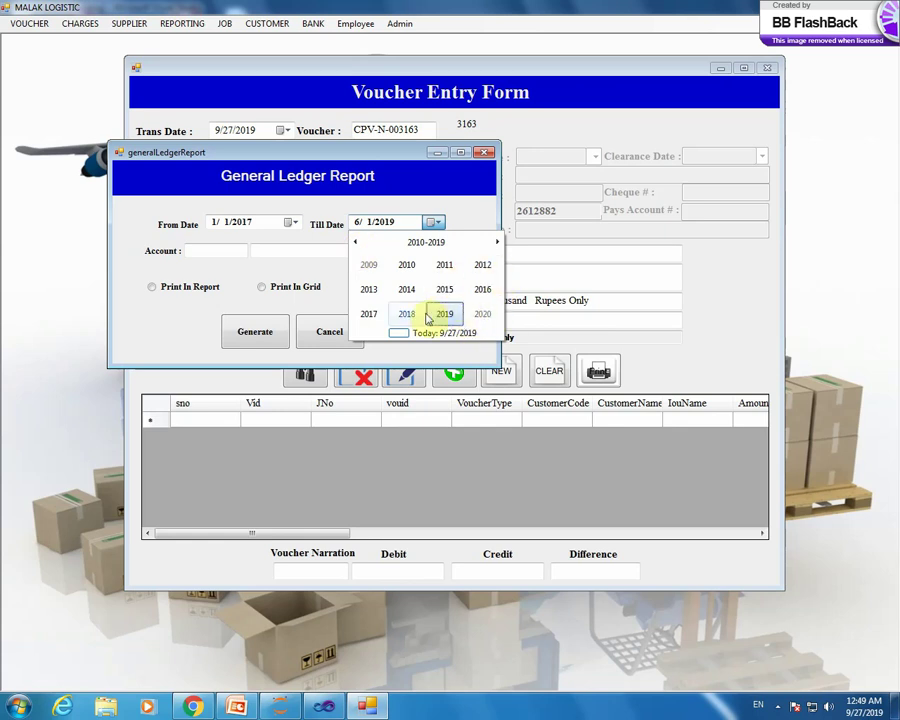
click(369, 313)
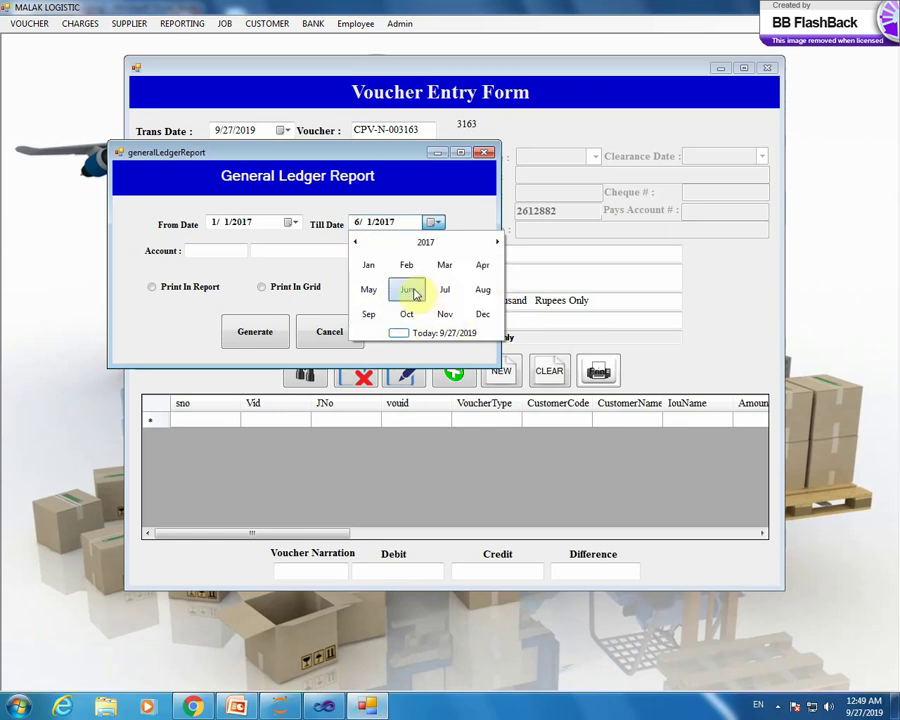
click(413, 291)
click(427, 280)
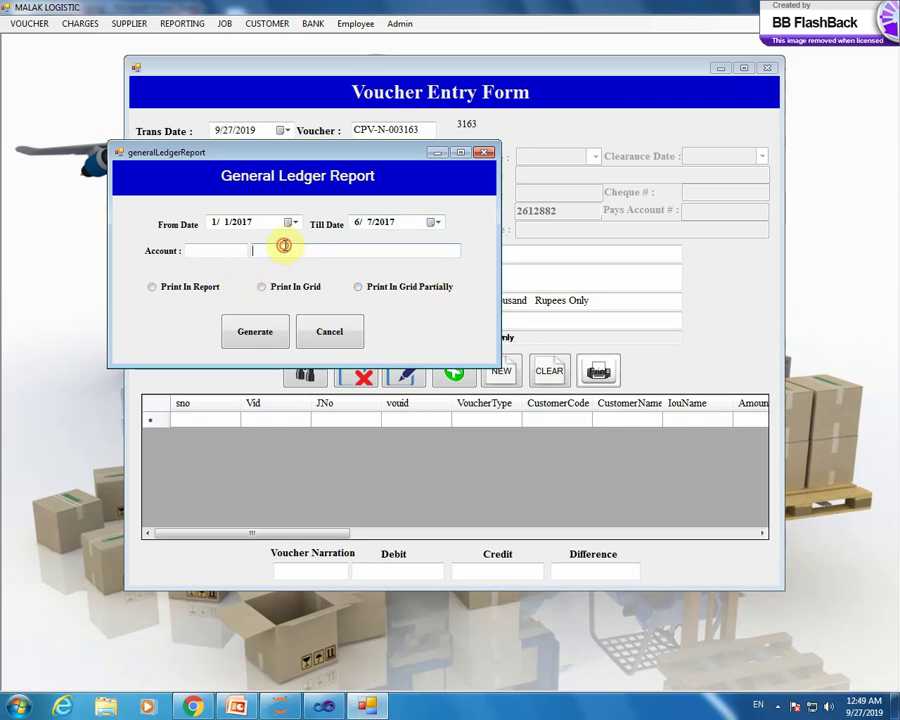
double_click(284, 247)
- Choose PETTY CASH from heads matching 'p', review its ledger (opening 37784), and open the printable statement
text(p)
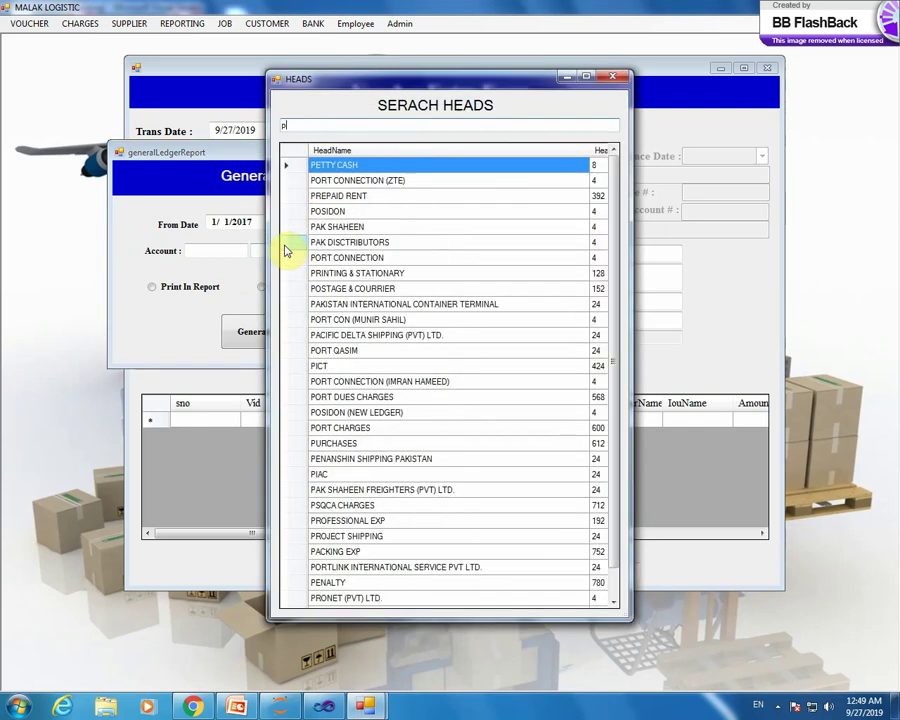
double_click(293, 166)
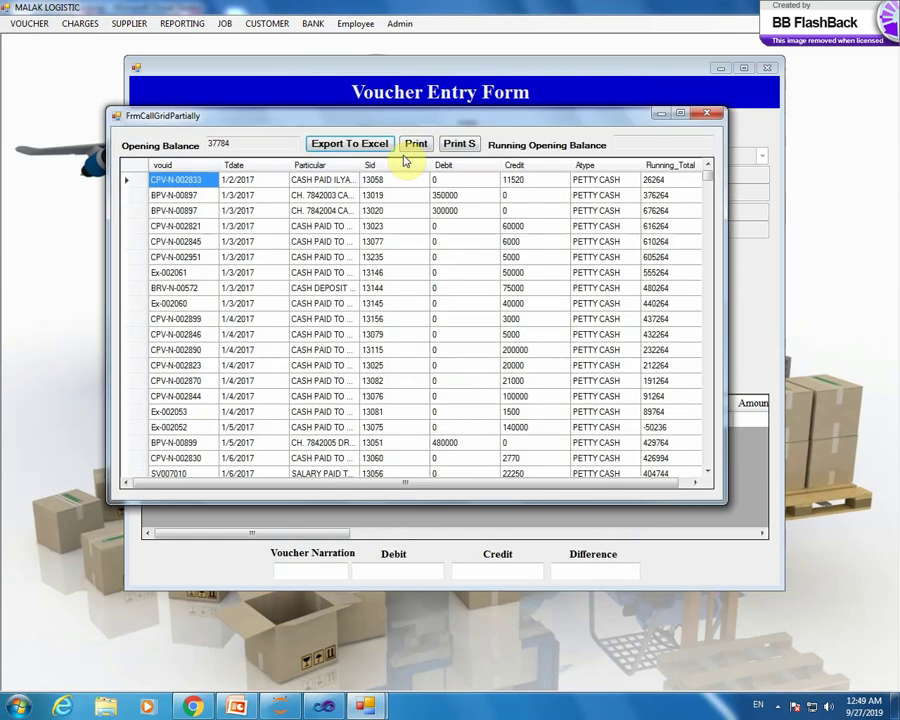
drag(251, 142, 187, 145)
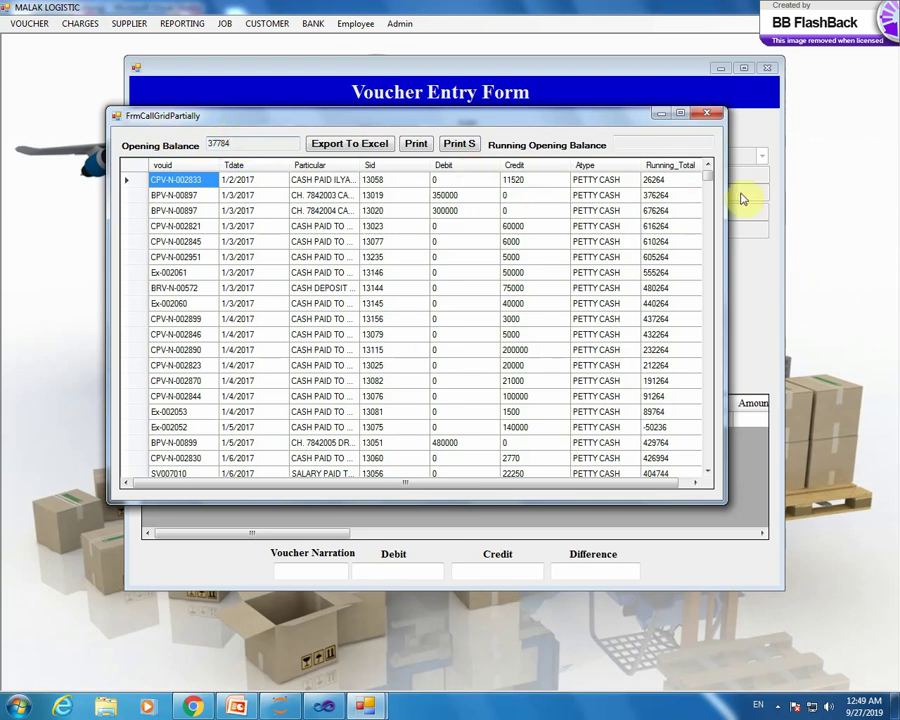
drag(709, 178, 703, 472)
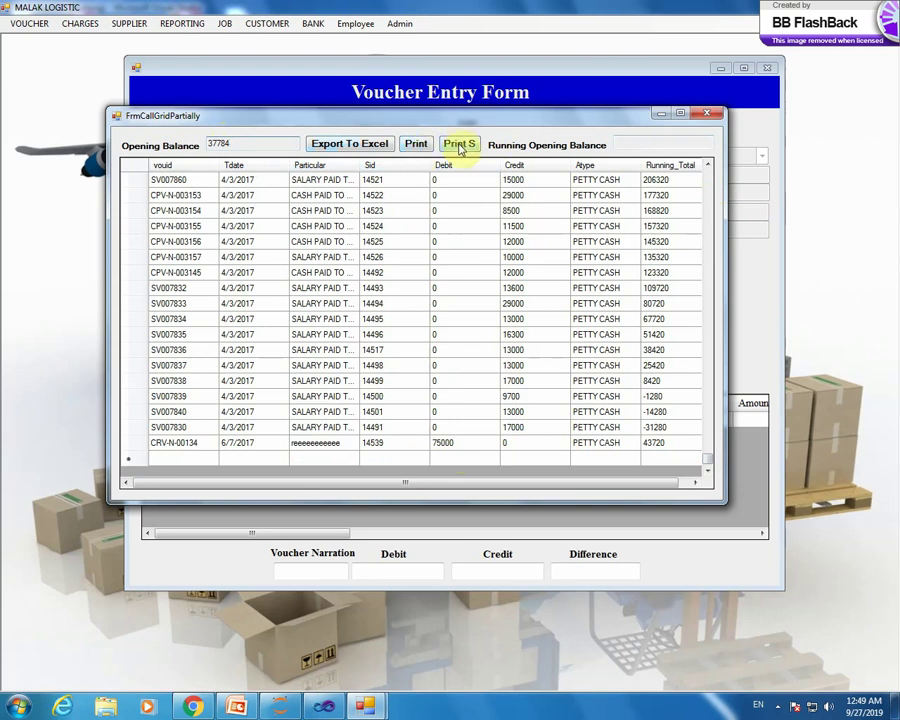
click(459, 145)
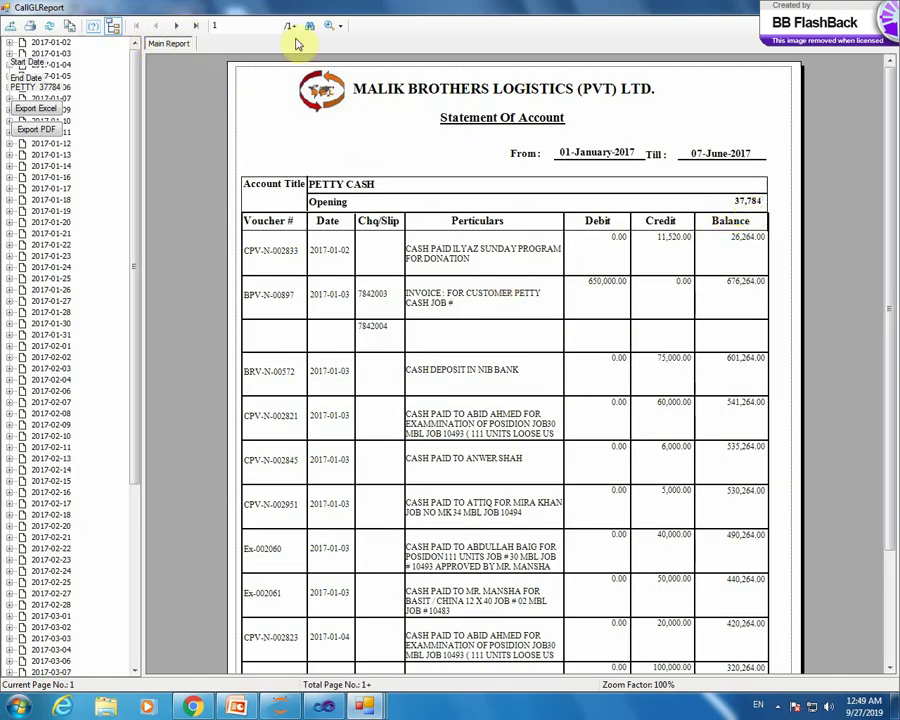
- View the statement's last-page totals on page 41, then close the statement and ledger grid
click(195, 25)
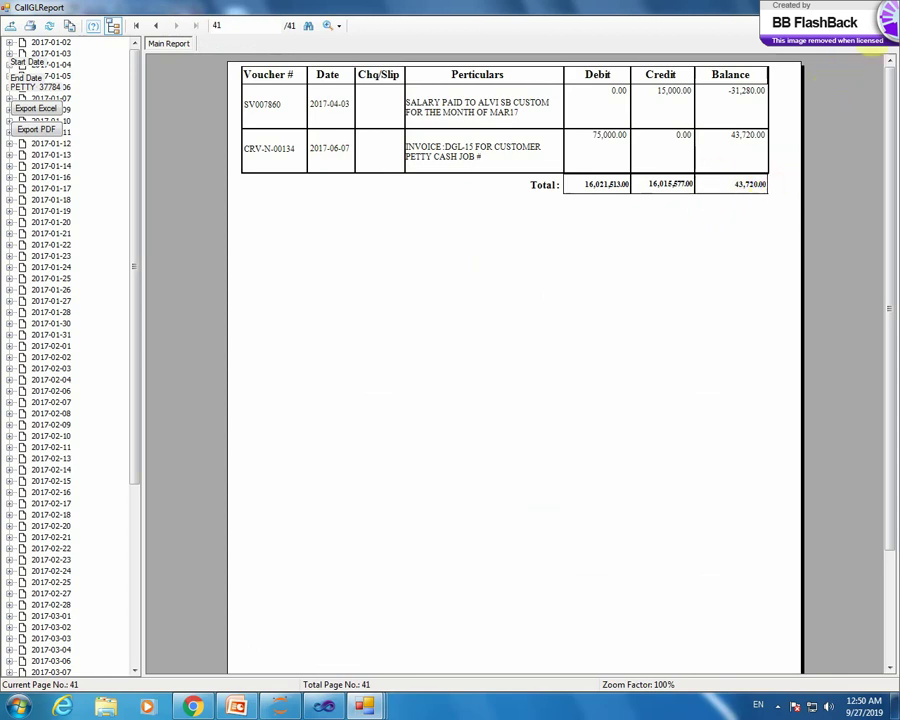
click(886, 8)
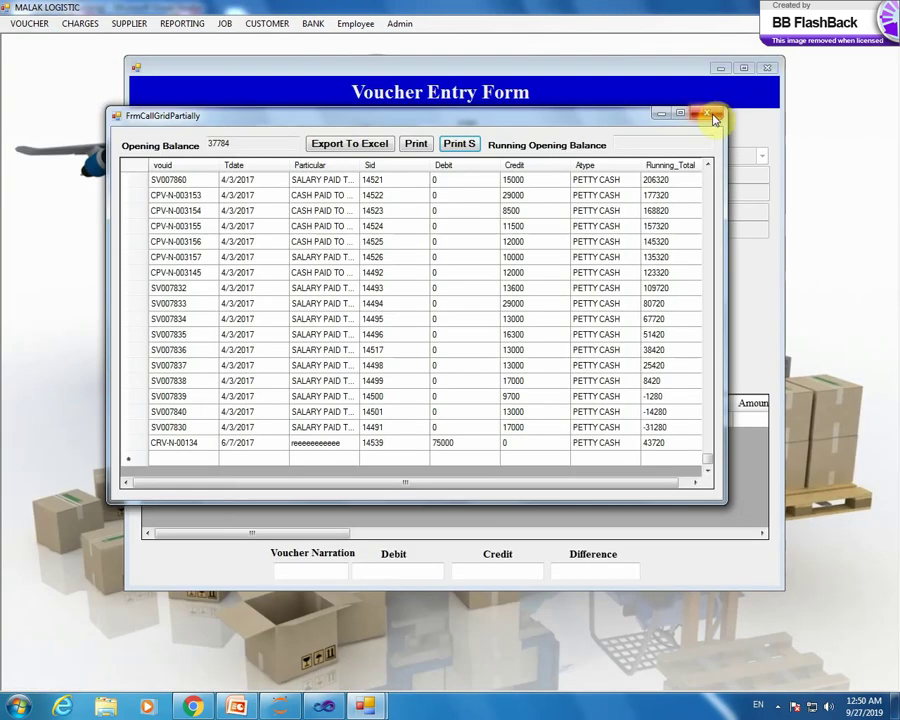
click(766, 115)
- Search heads for 'h', pick the code-24 account, and generate its ledger grid
double_click(352, 250)
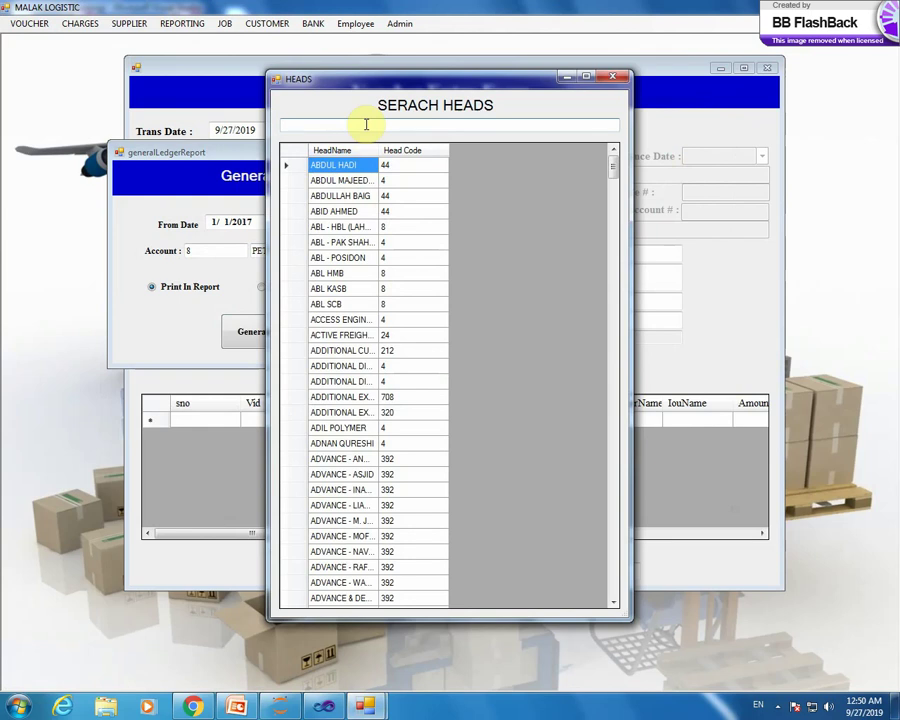
text(h)
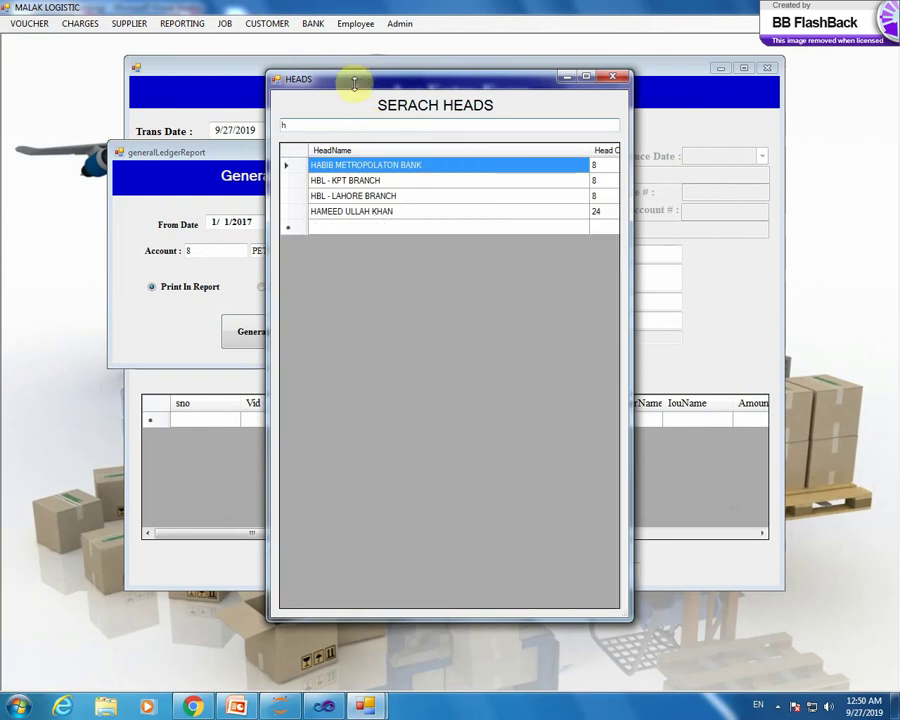
double_click(296, 213)
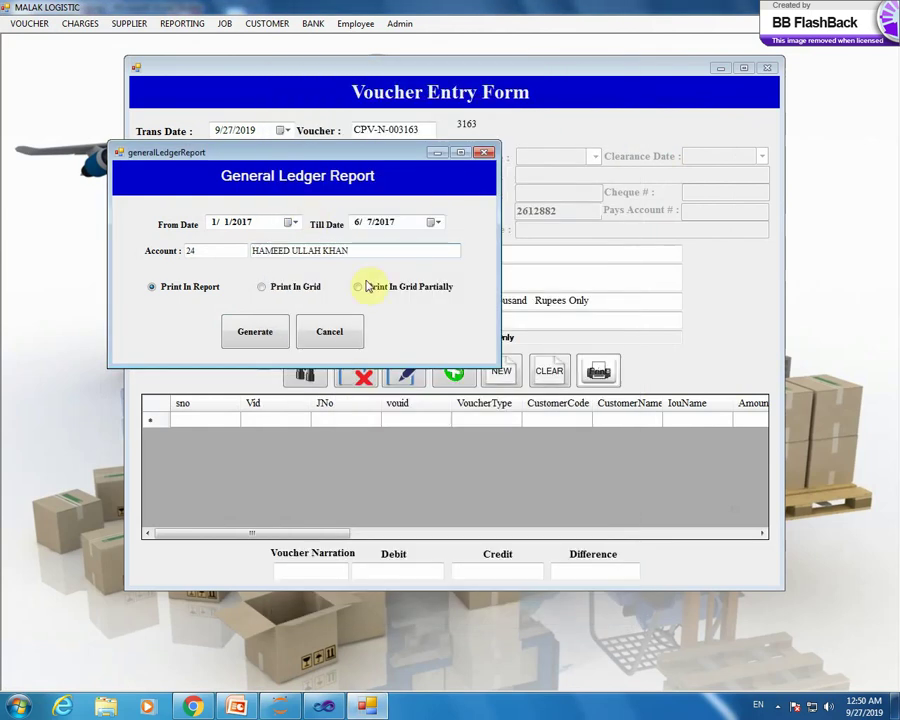
click(250, 336)
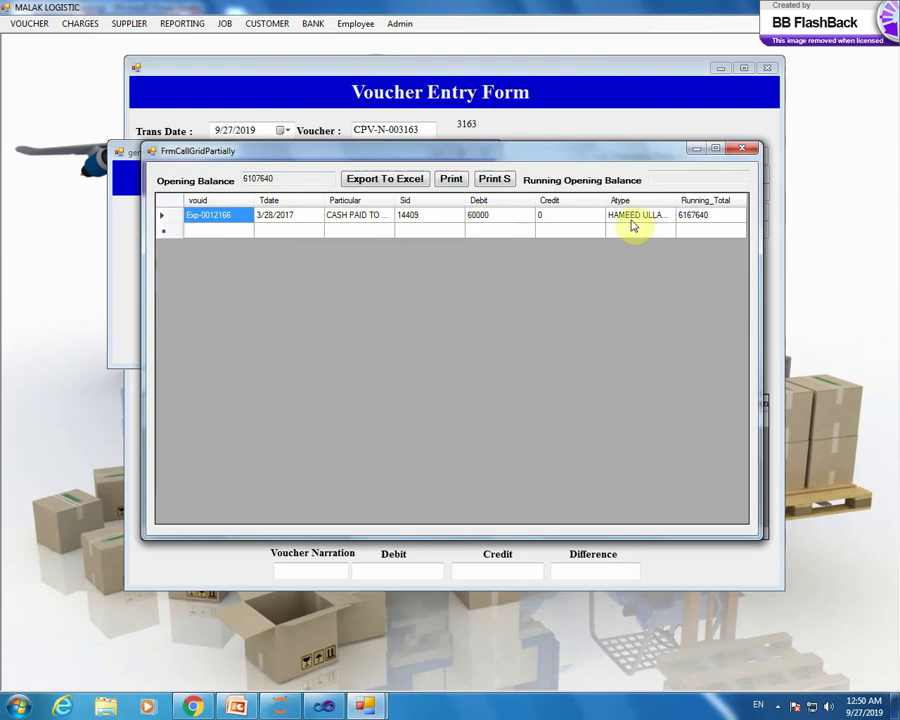
- Preview account 24's statement, close it and the grid, and bring up the Till Date month picker
click(455, 182)
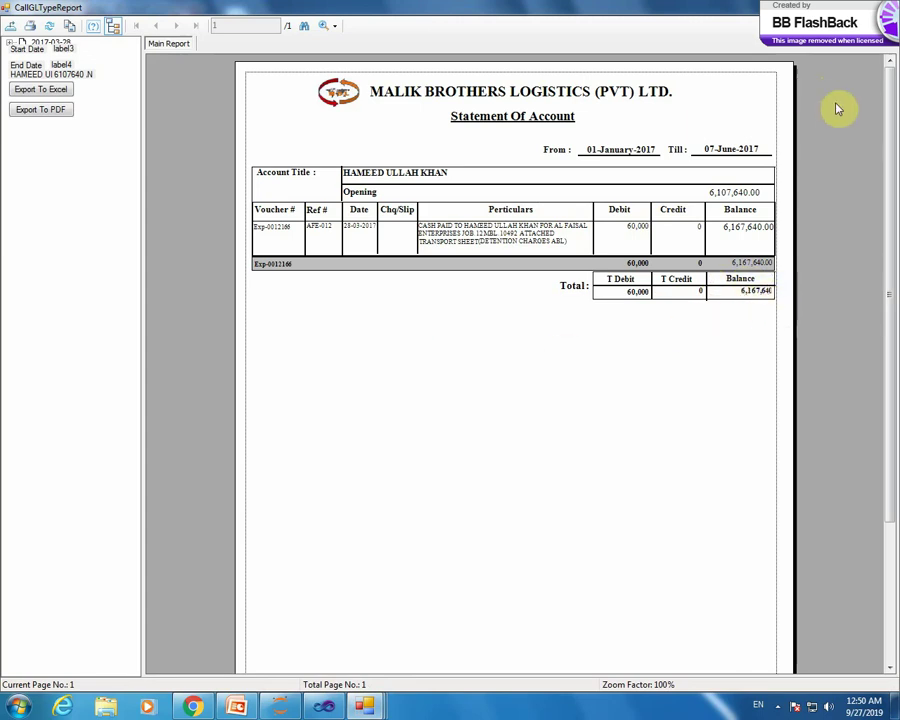
key(alt+F4)
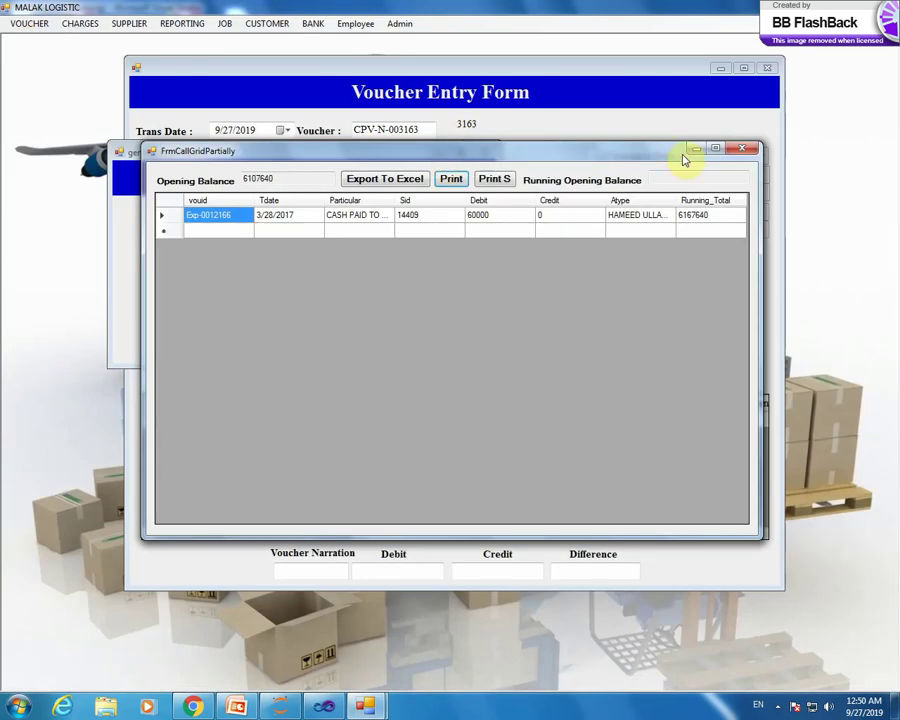
click(744, 149)
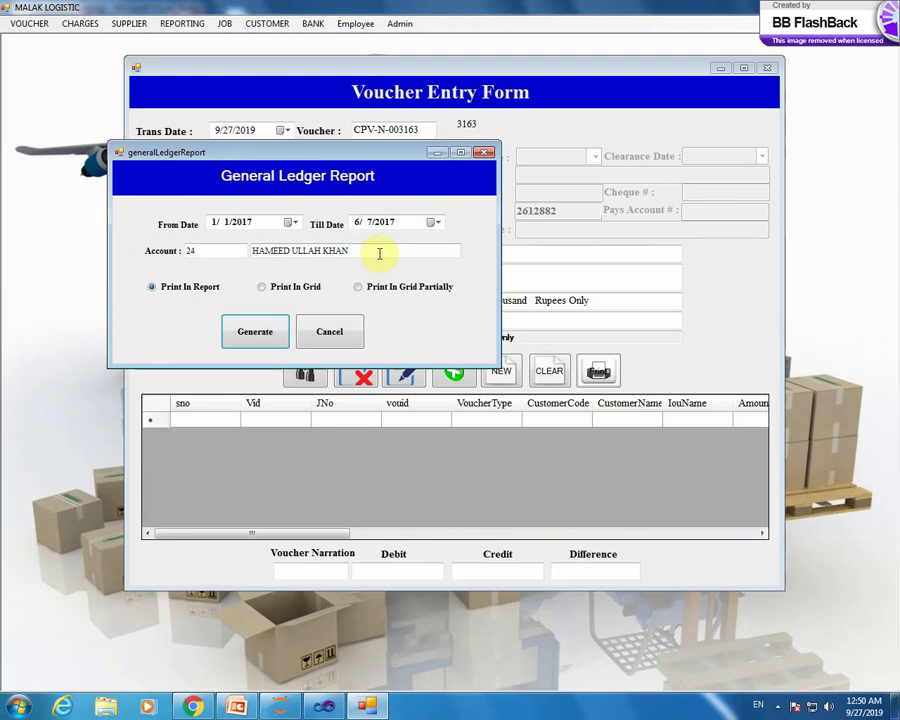
click(432, 222)
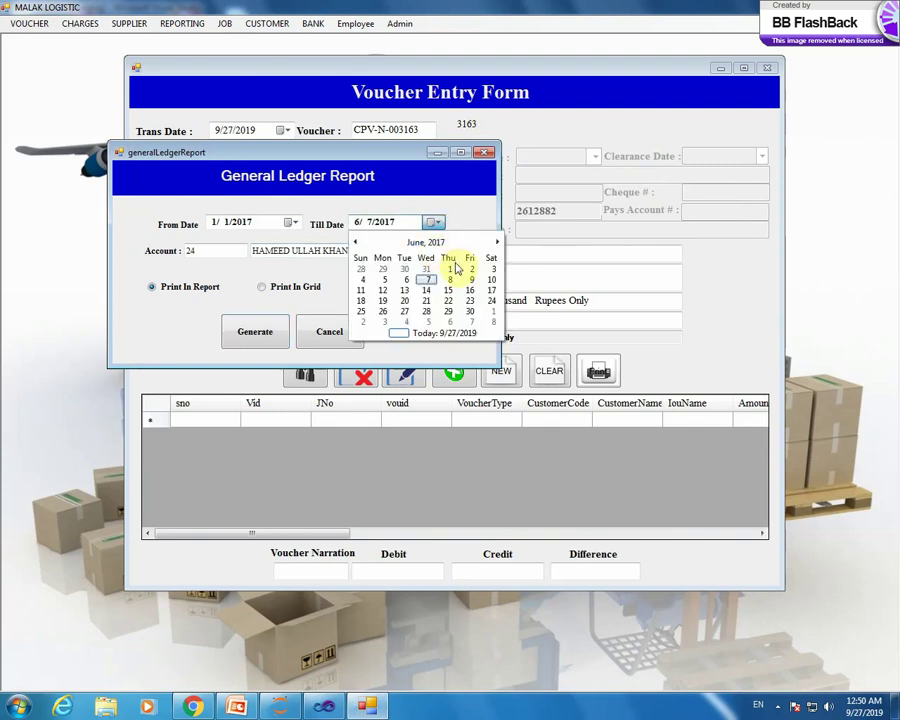
click(428, 242)
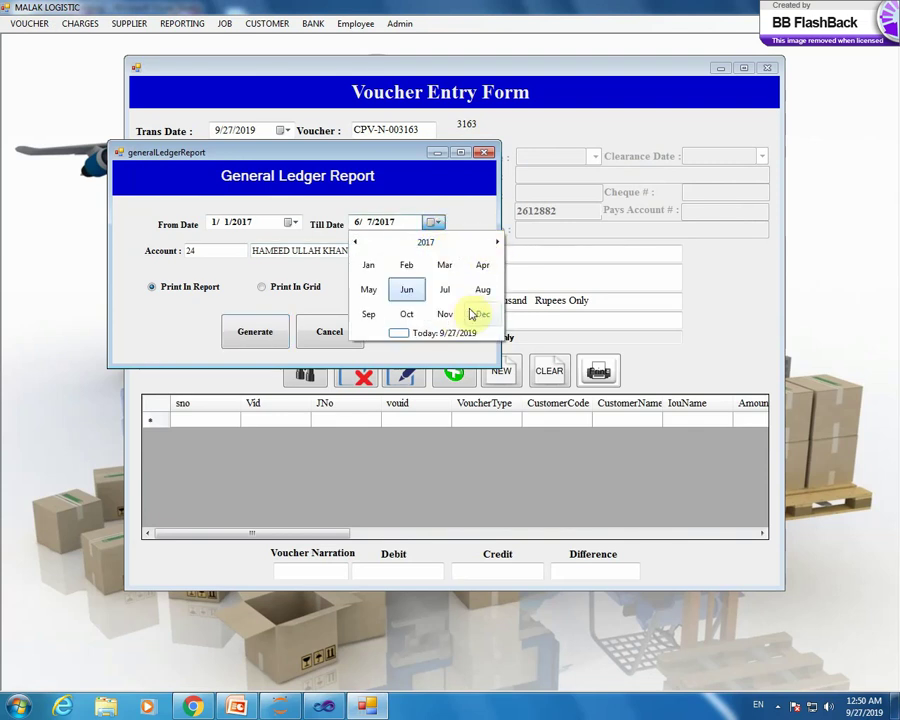
- Set the Till Date to 22 December 2017 and regenerate the ledger
click(478, 314)
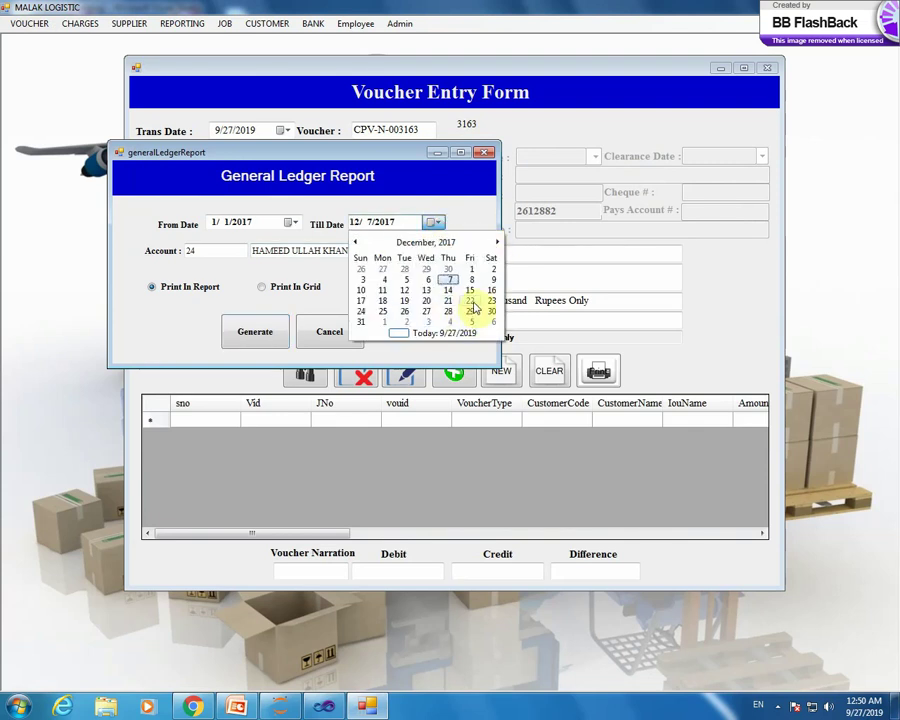
click(471, 301)
click(254, 332)
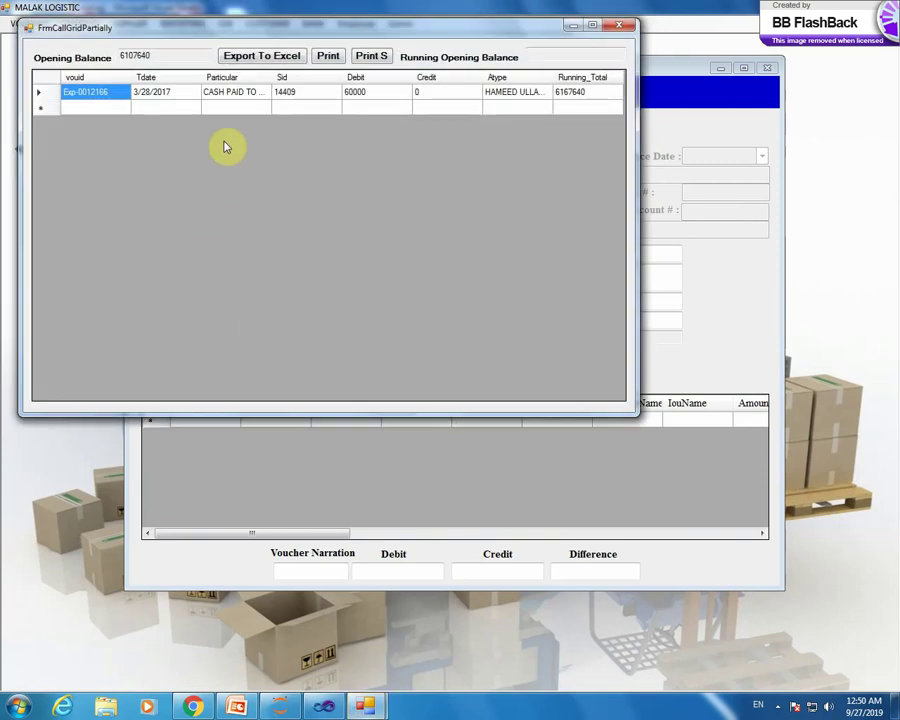
- Open voucher Exp-0012166 from the ledger grid in the Expense Transaction Form
click(125, 95)
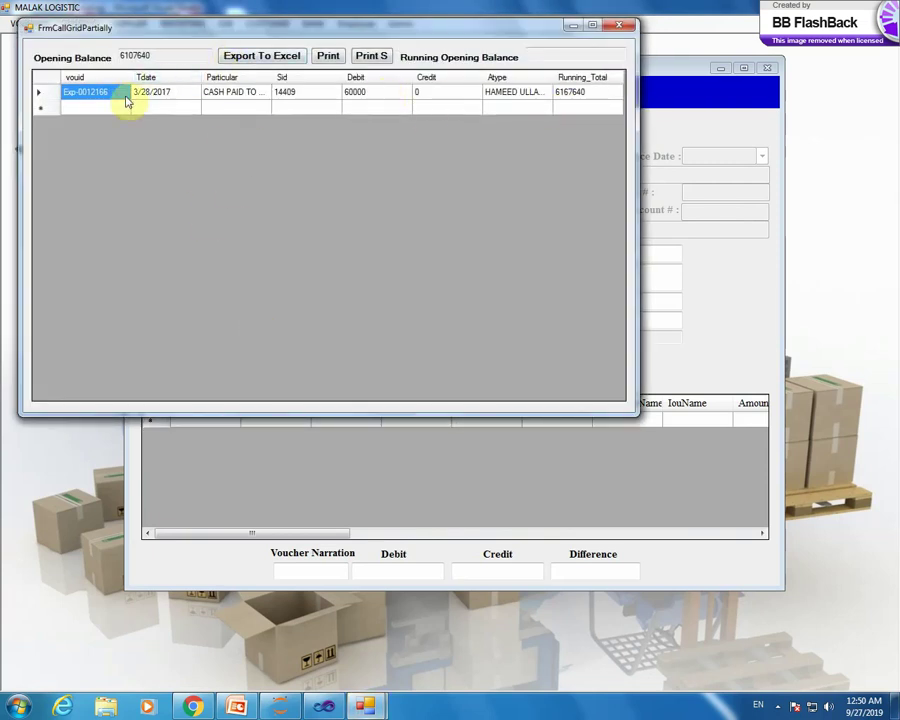
click(48, 95)
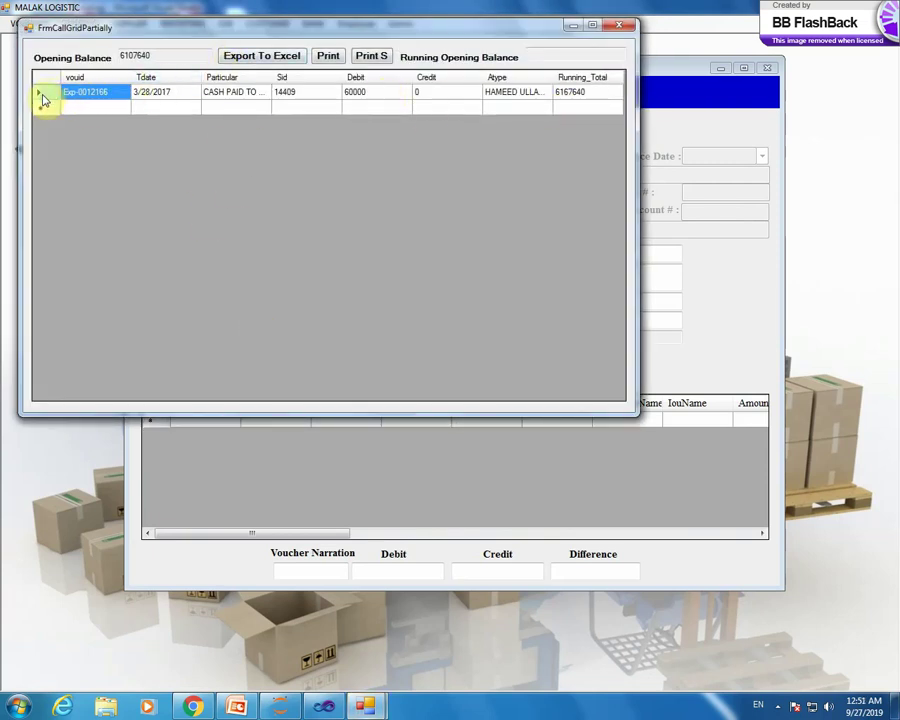
double_click(44, 99)
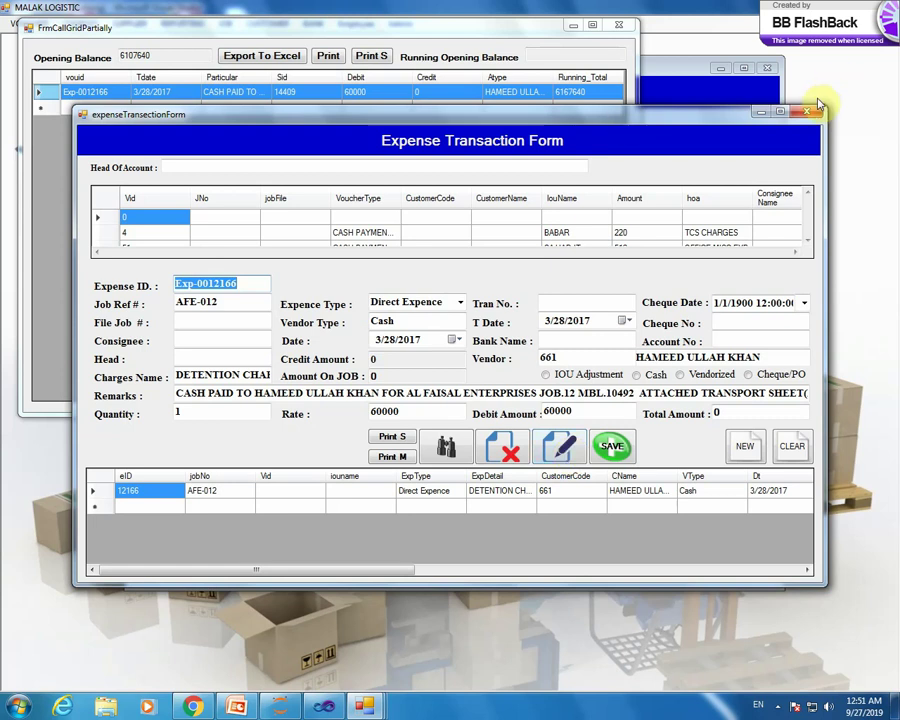
- Close the Expense Transaction Form confirming Yes, then close the ledger grid and General Ledger Report dialog
click(806, 111)
click(428, 398)
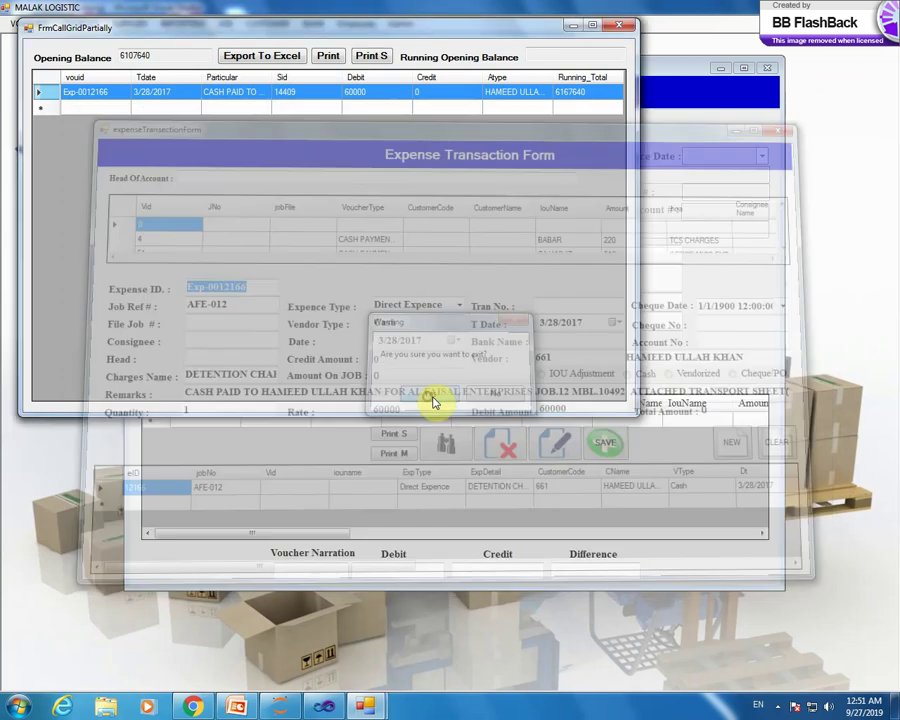
click(619, 25)
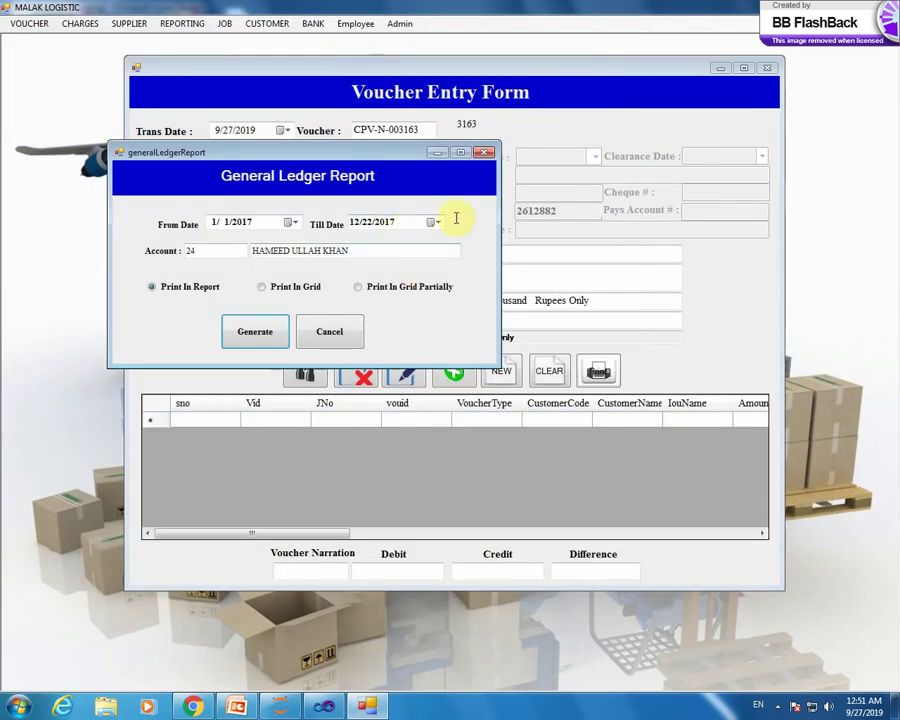
click(484, 152)
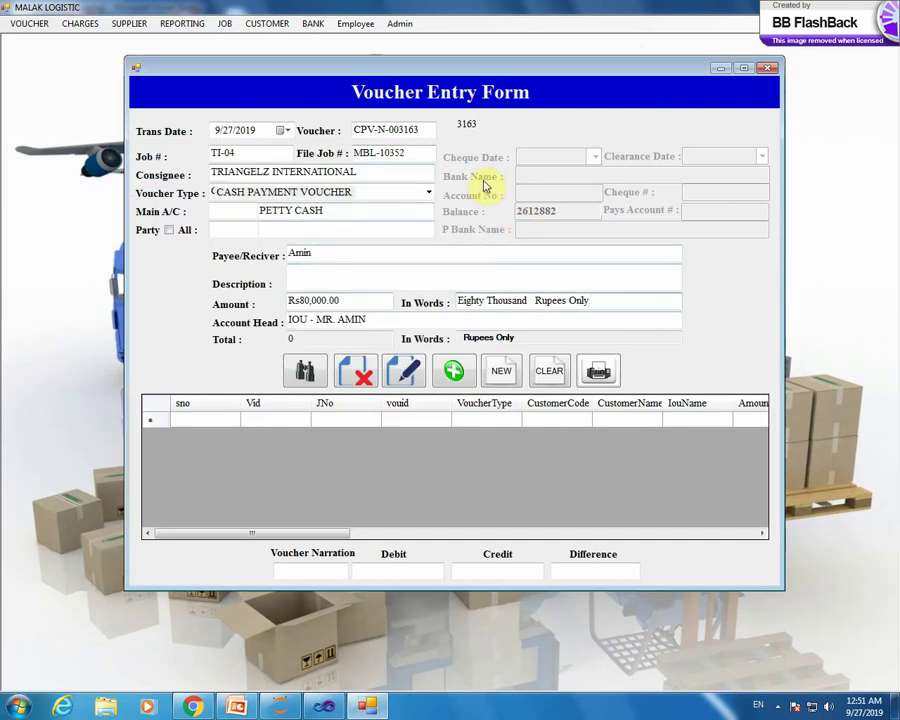
click(226, 25)
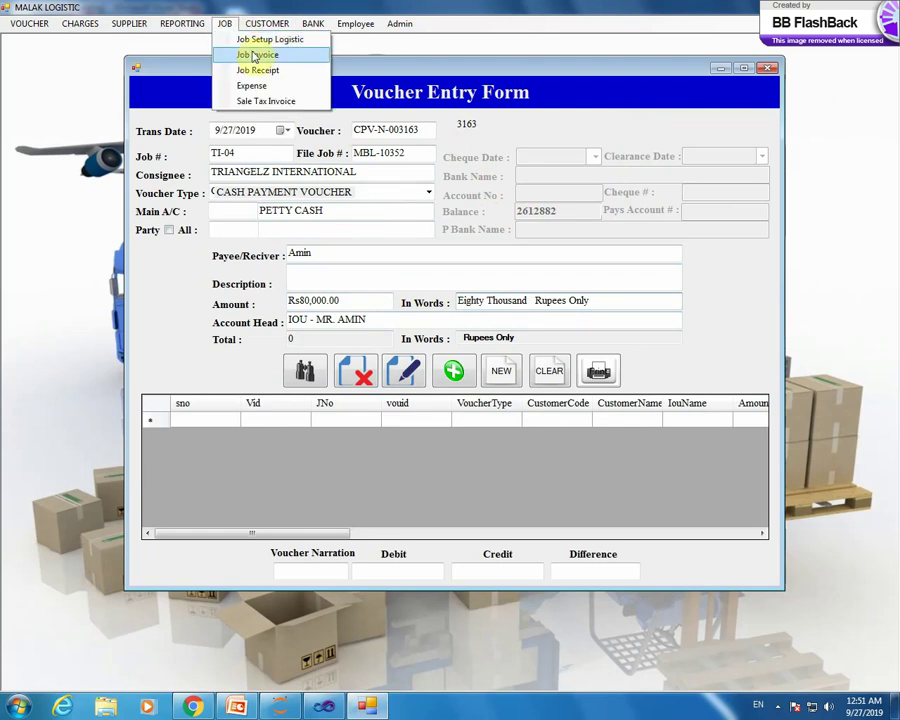
click(276, 54)
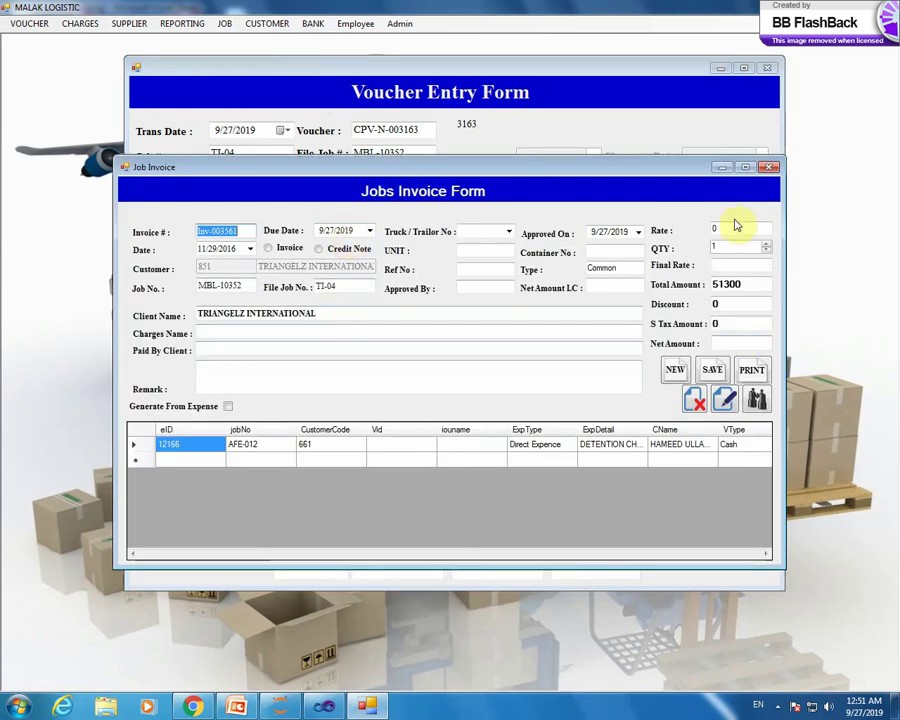
click(769, 167)
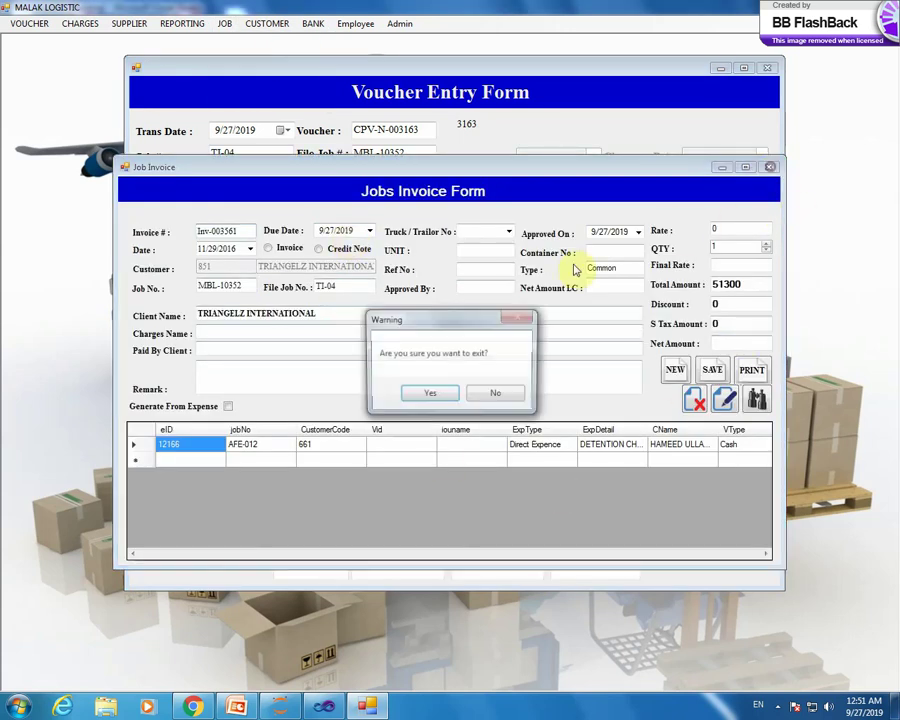
click(426, 392)
click(225, 24)
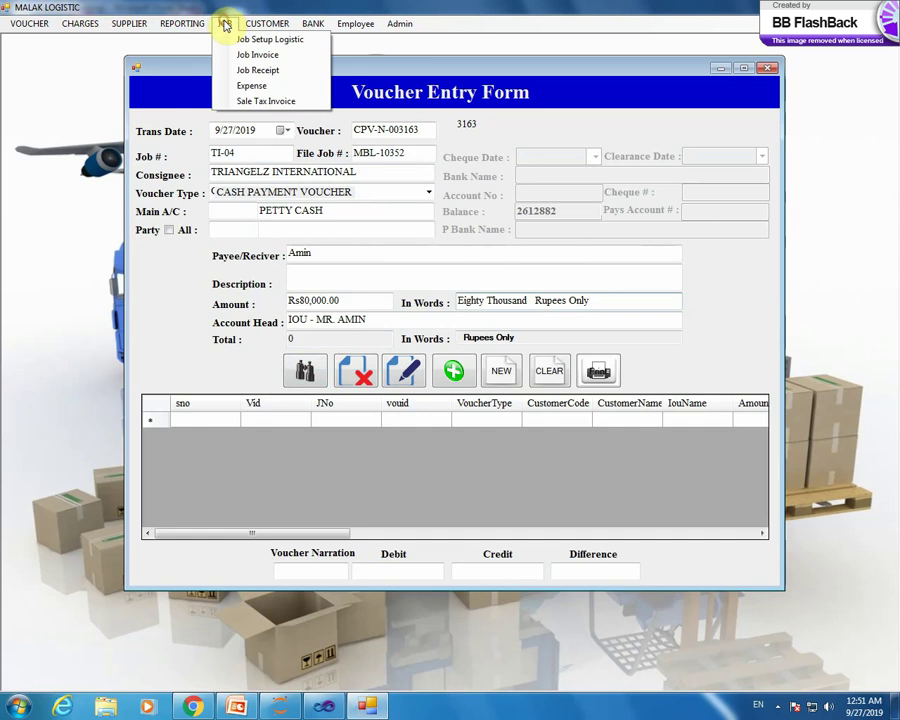
- Load saved job MBL-10014 into the Jobs Setup form
click(239, 37)
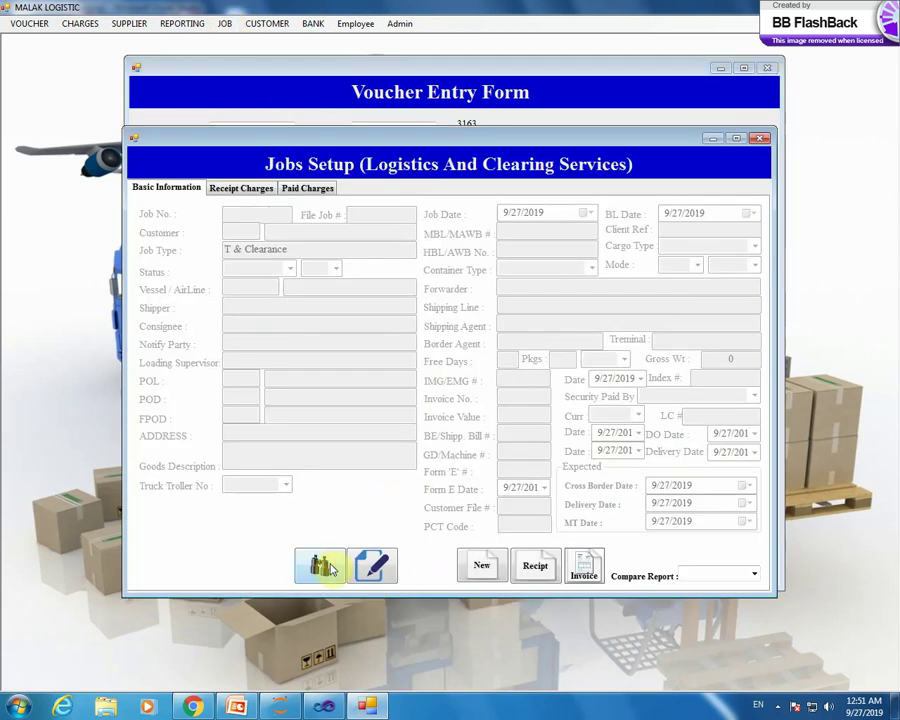
click(320, 564)
double_click(205, 314)
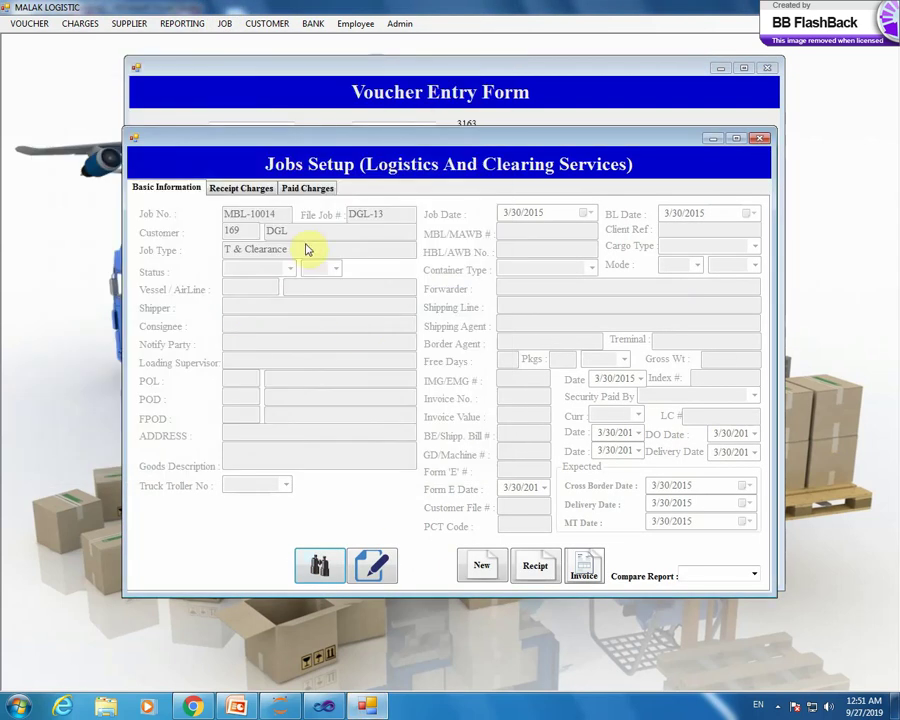
- Review the job's receipt and paid charges, then return to Basic Information
click(245, 187)
click(302, 187)
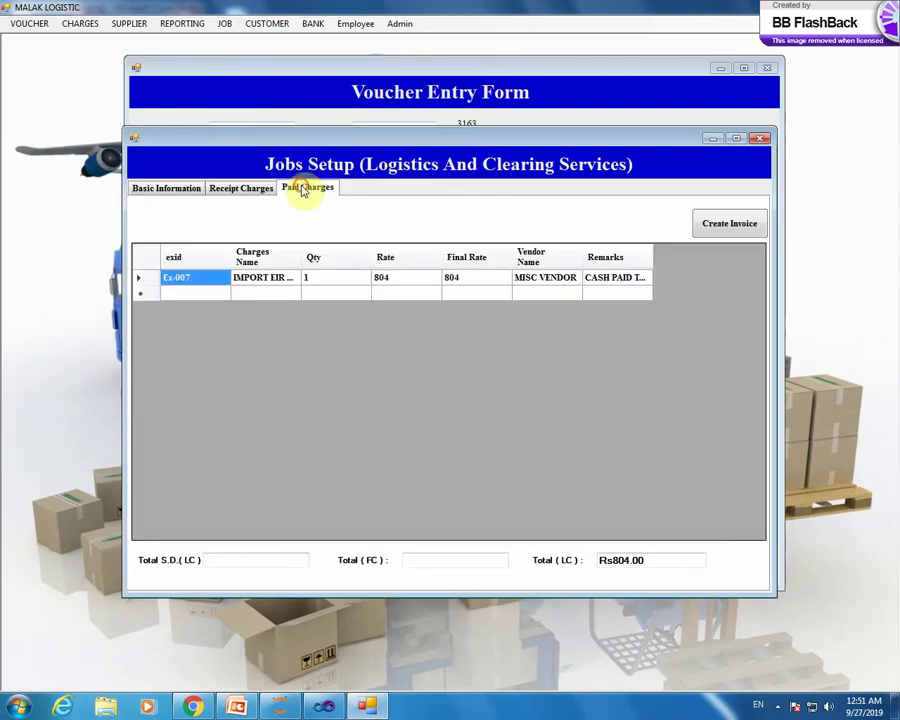
click(168, 188)
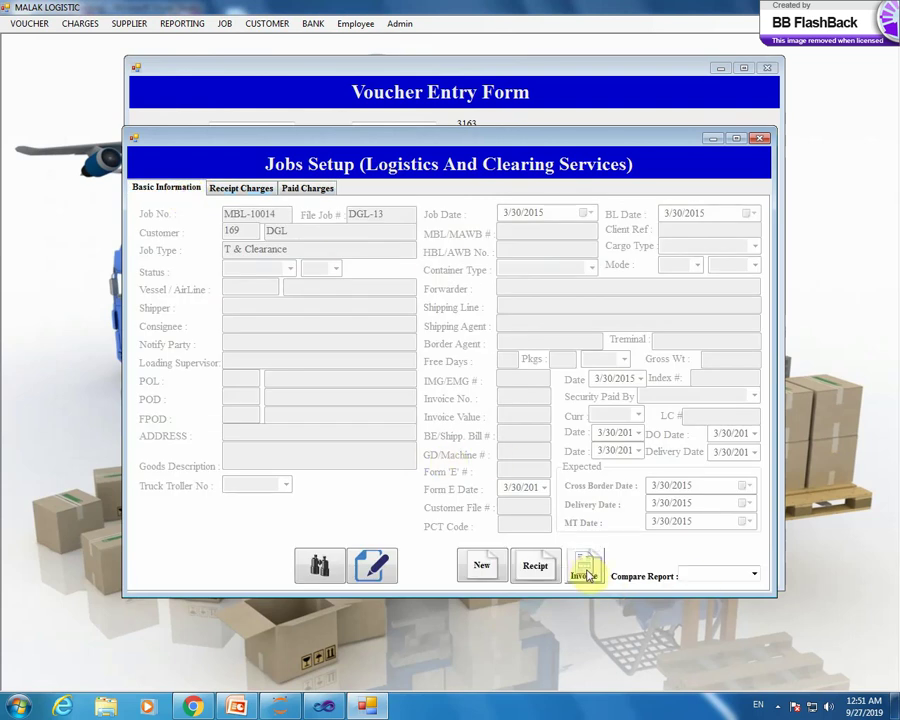
click(585, 572)
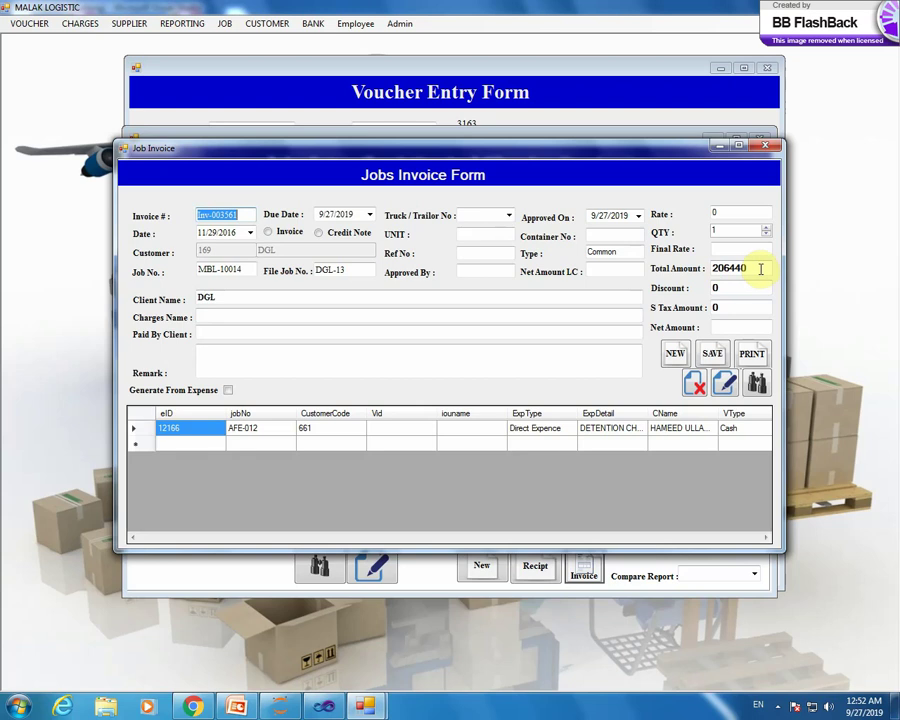
click(766, 147)
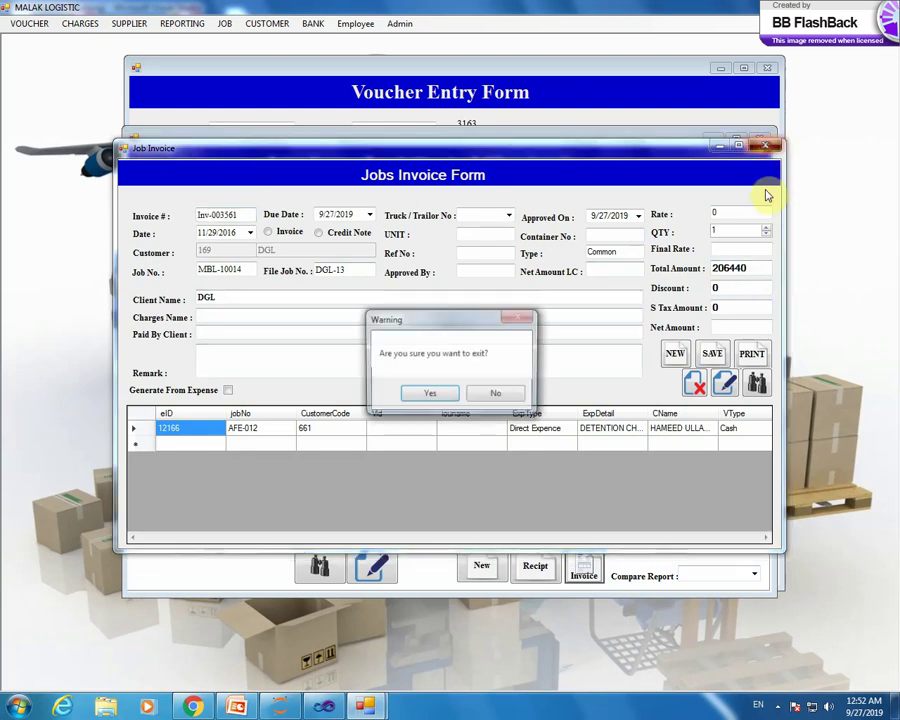
click(424, 392)
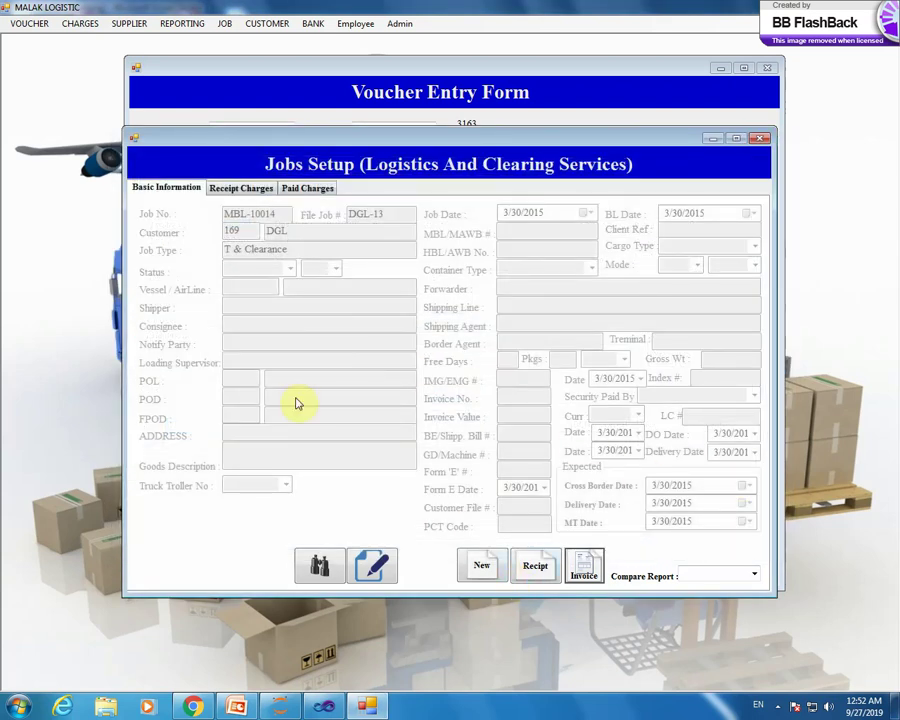
click(243, 188)
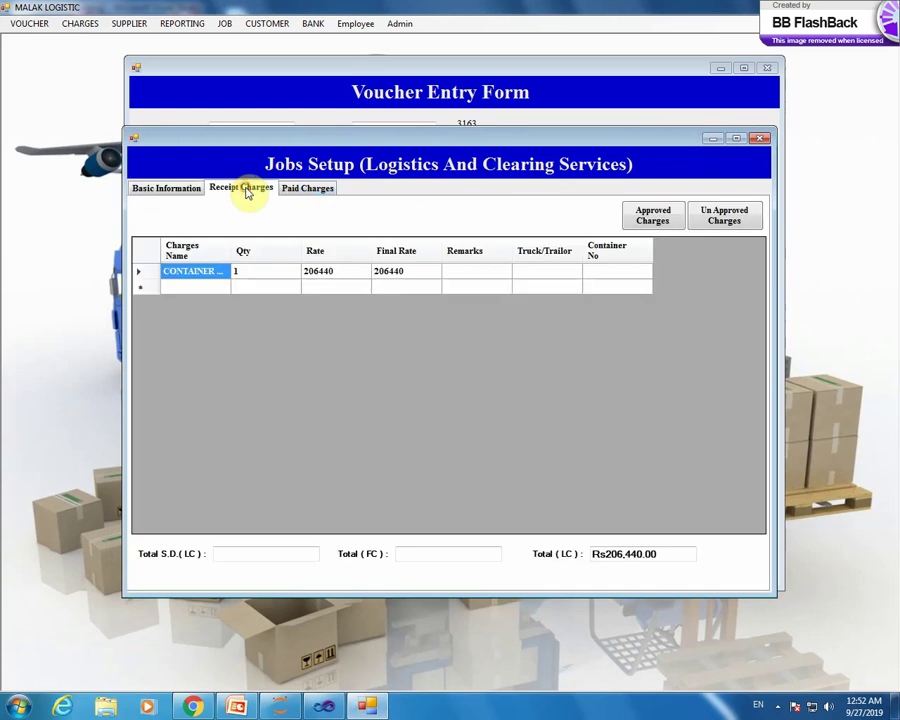
click(179, 187)
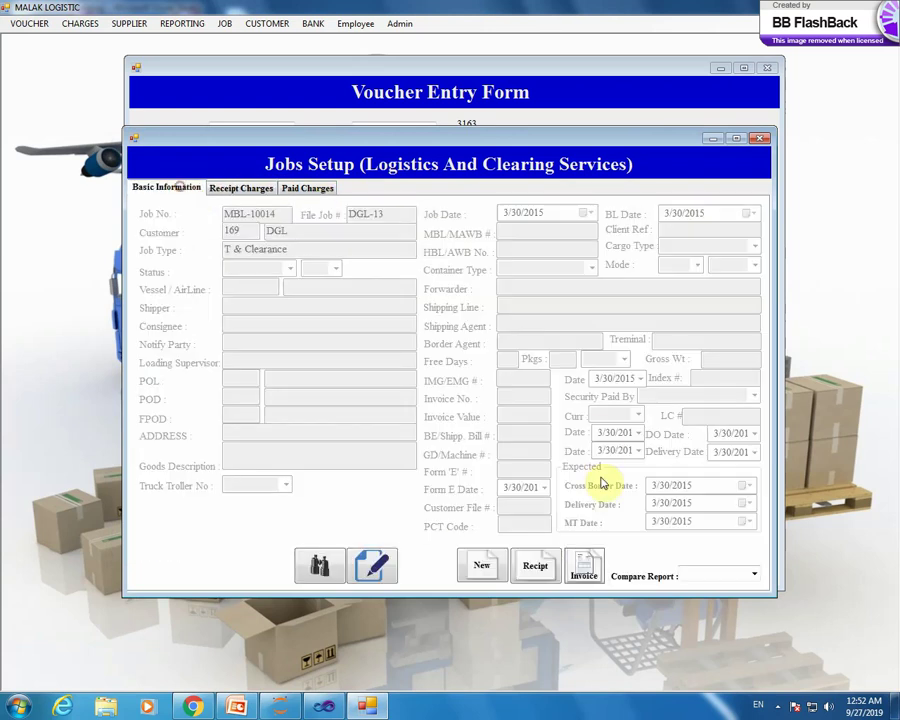
click(535, 563)
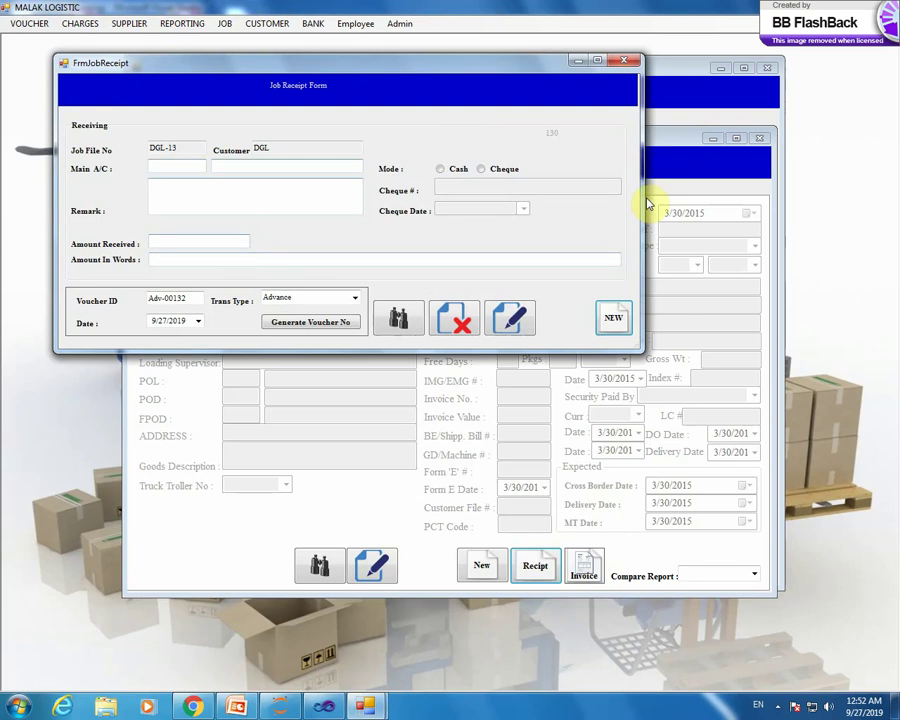
click(628, 64)
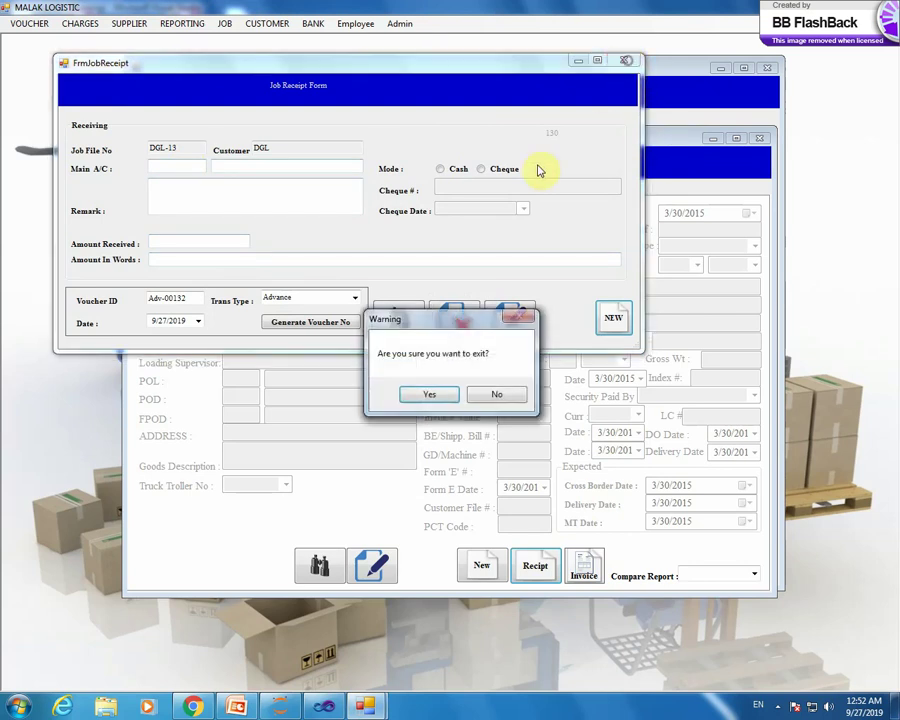
click(432, 393)
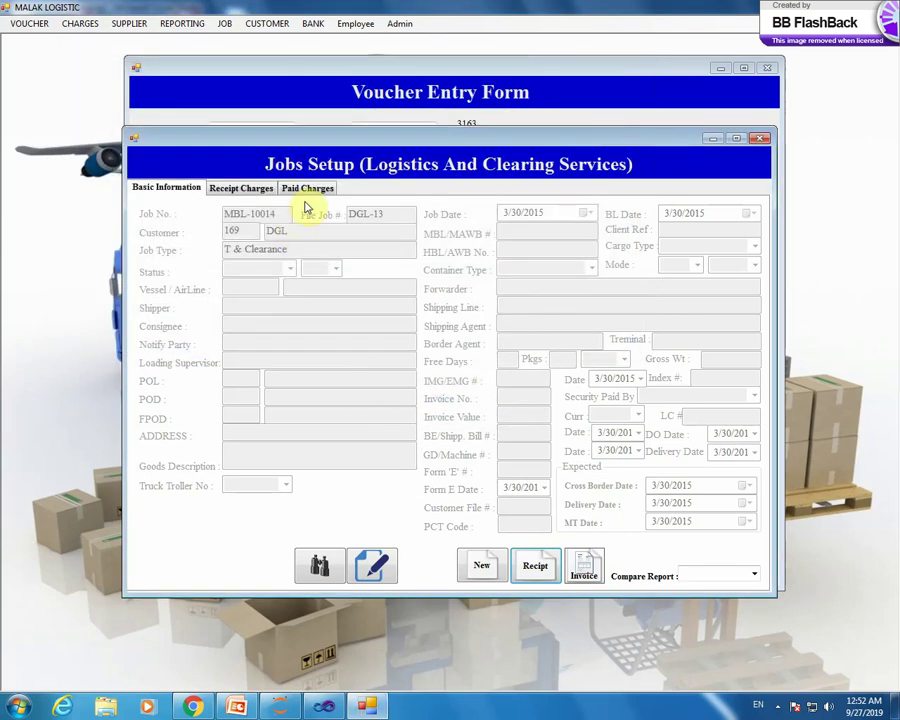
- Review the receipt and paid charges, check the VOUCHER menu, then close Jobs Setup confirming Yes
click(238, 188)
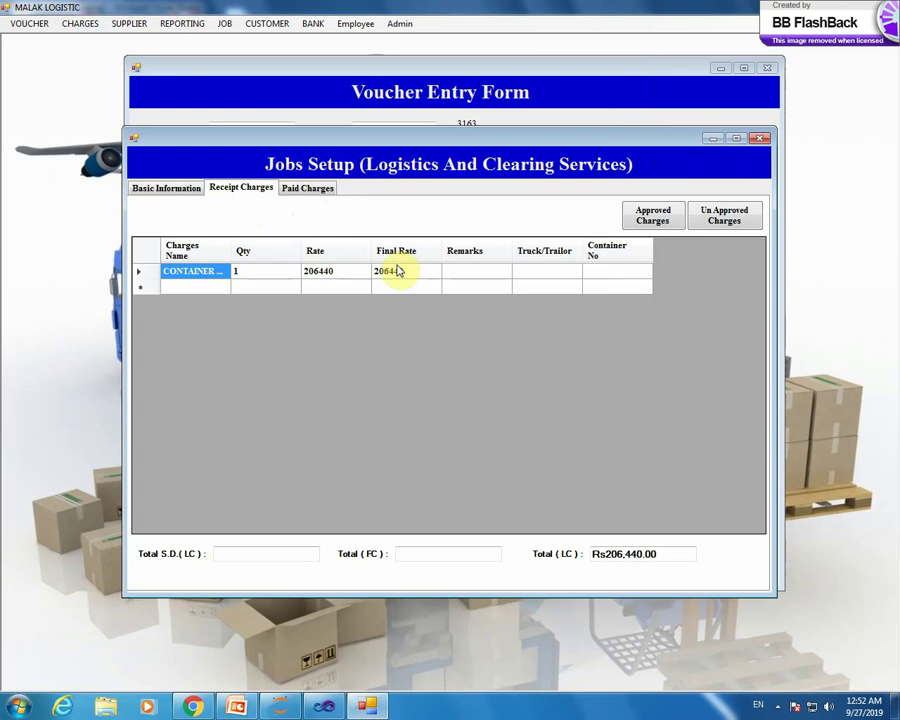
click(318, 191)
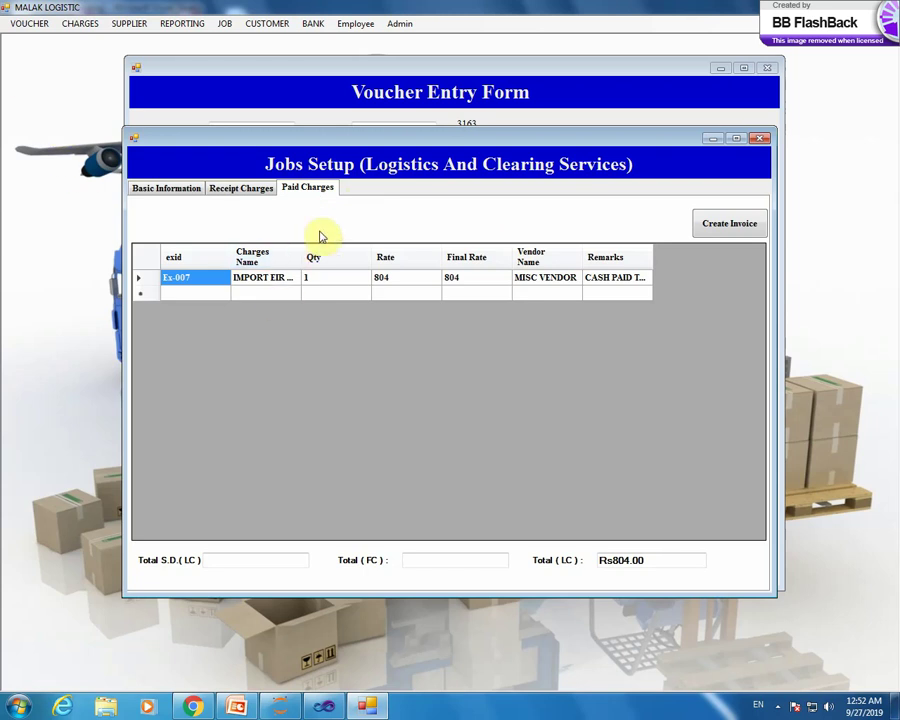
click(29, 23)
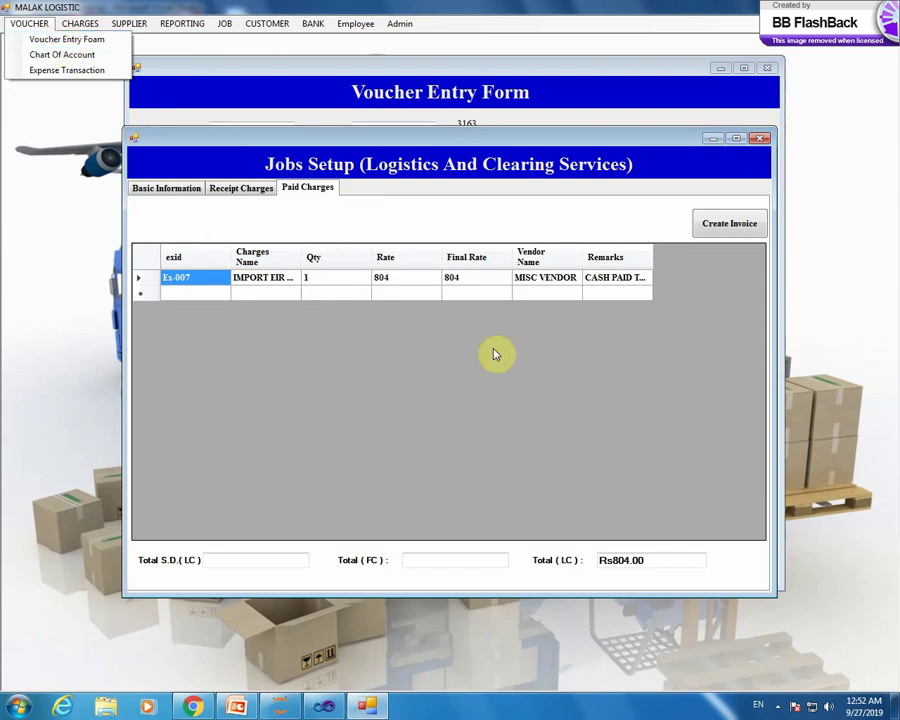
click(757, 139)
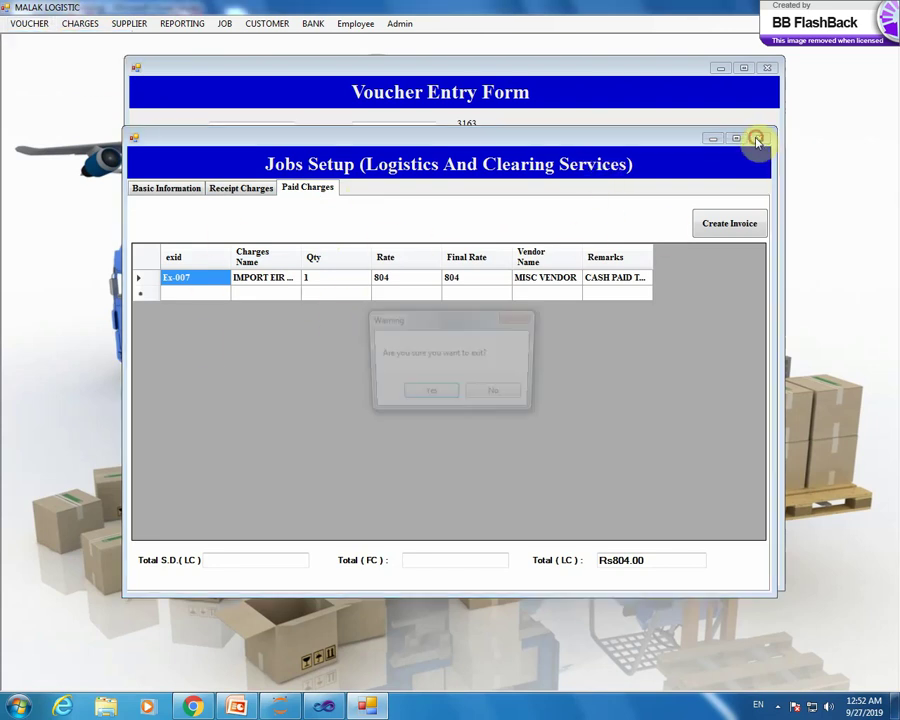
click(438, 394)
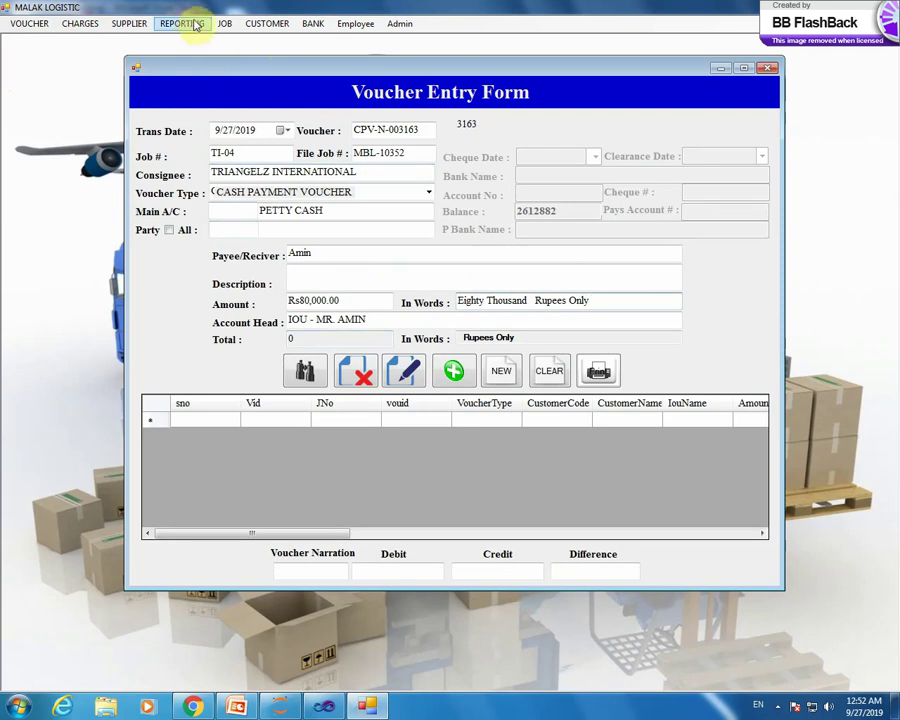
- Open the General Ledger Report from the REPORTING menu
click(128, 23)
mouse_move(222, 24)
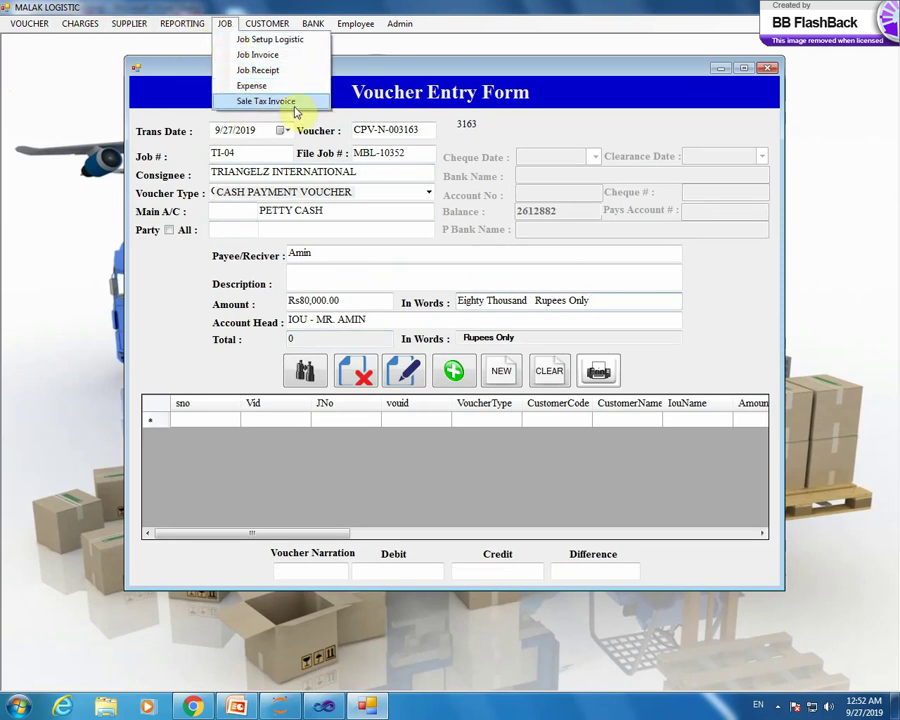
mouse_move(183, 28)
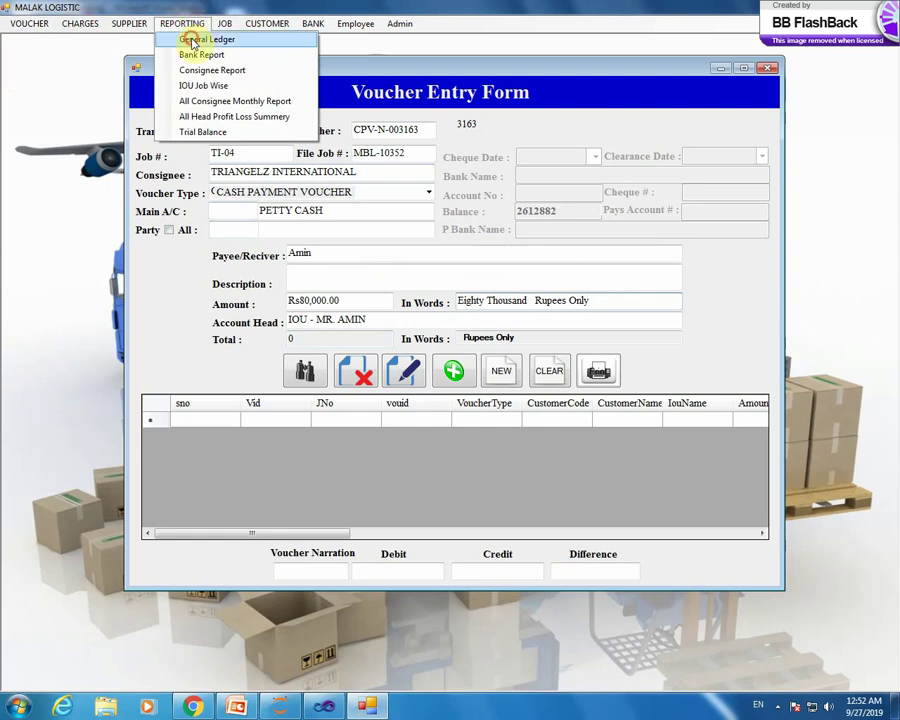
click(193, 43)
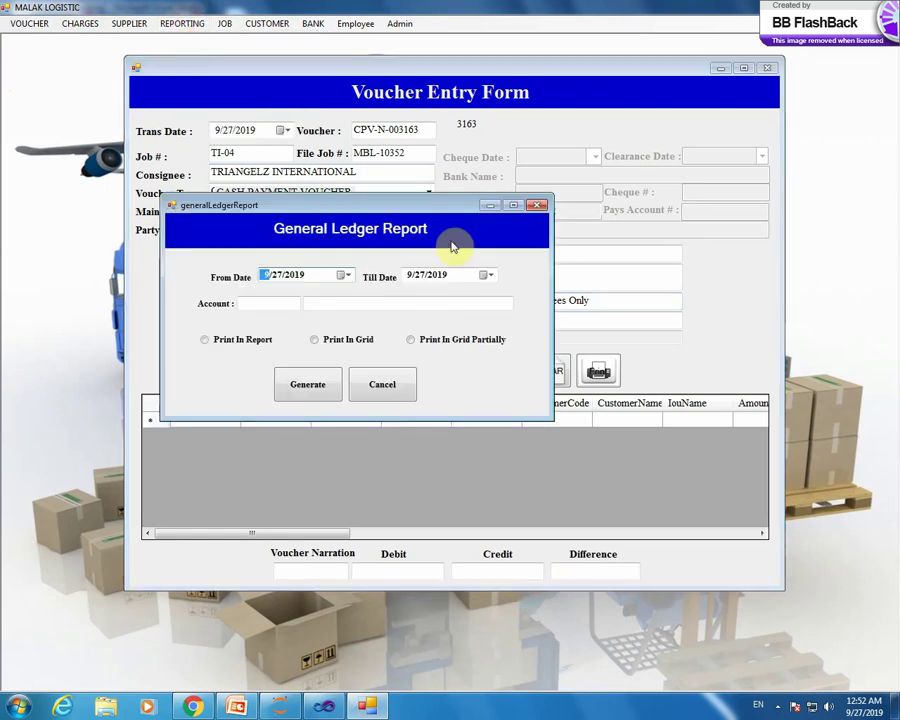
- Set the ledger From Date to 12/31/2017 and bring up the account heads search list
click(346, 276)
click(278, 296)
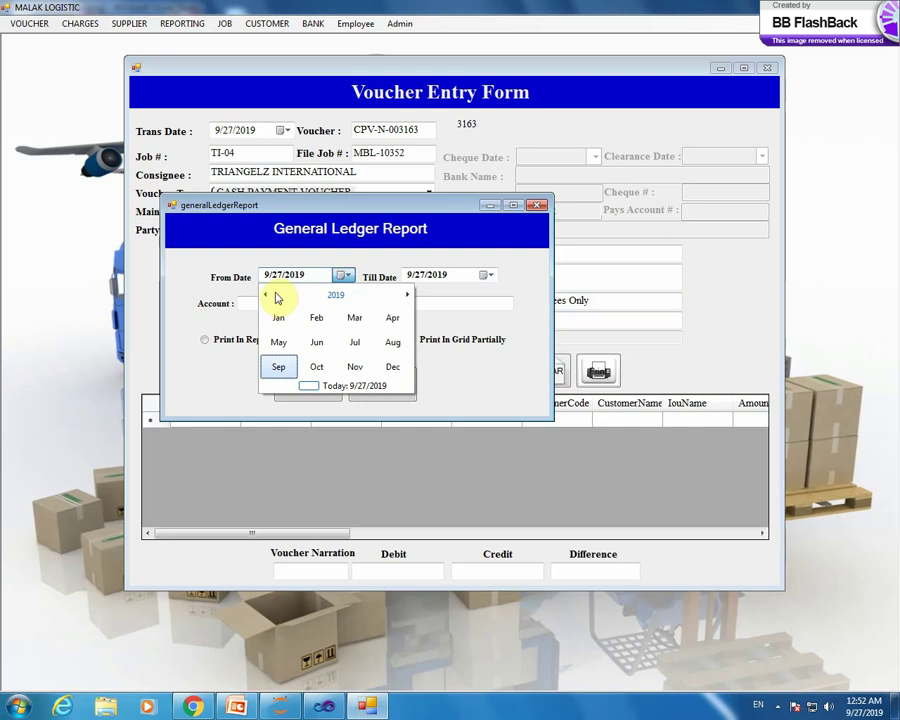
click(266, 297)
click(277, 317)
click(279, 326)
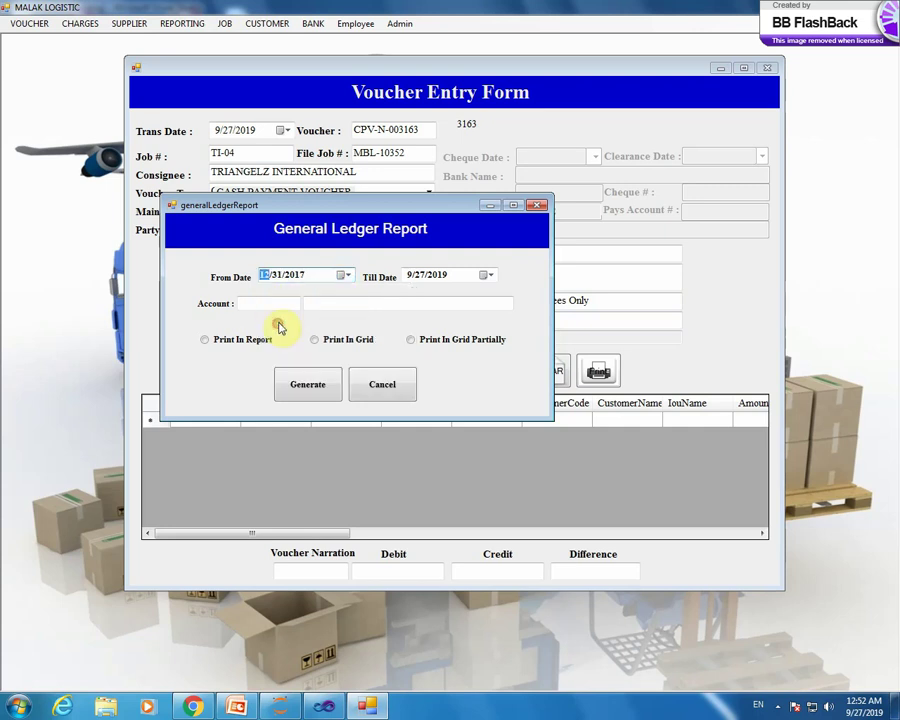
click(336, 305)
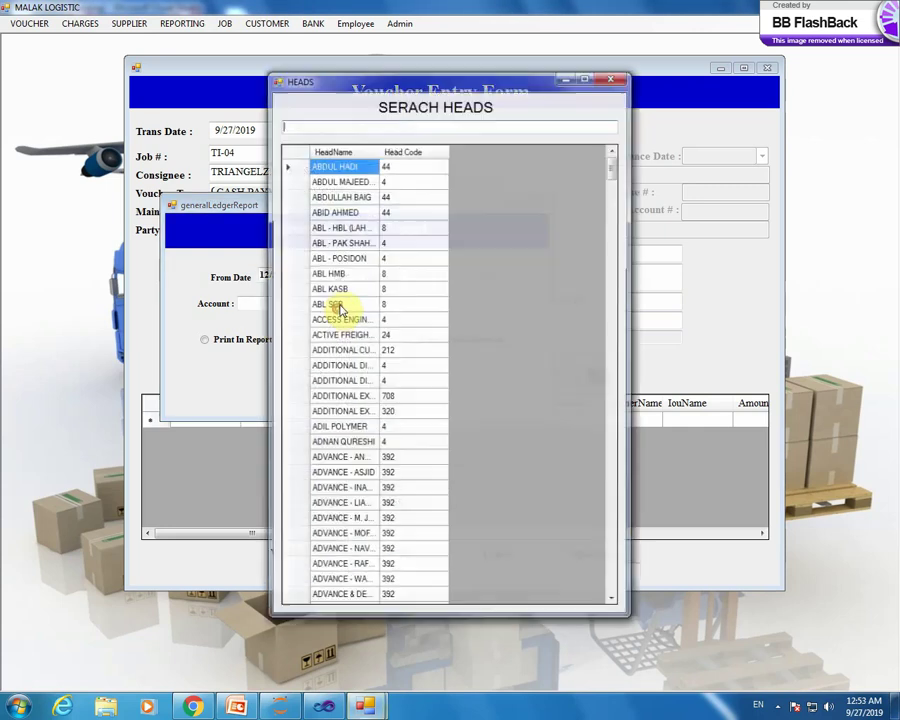
- Generate the DONATION EXP ledger as Print In Report, then close the results grid
text(don)
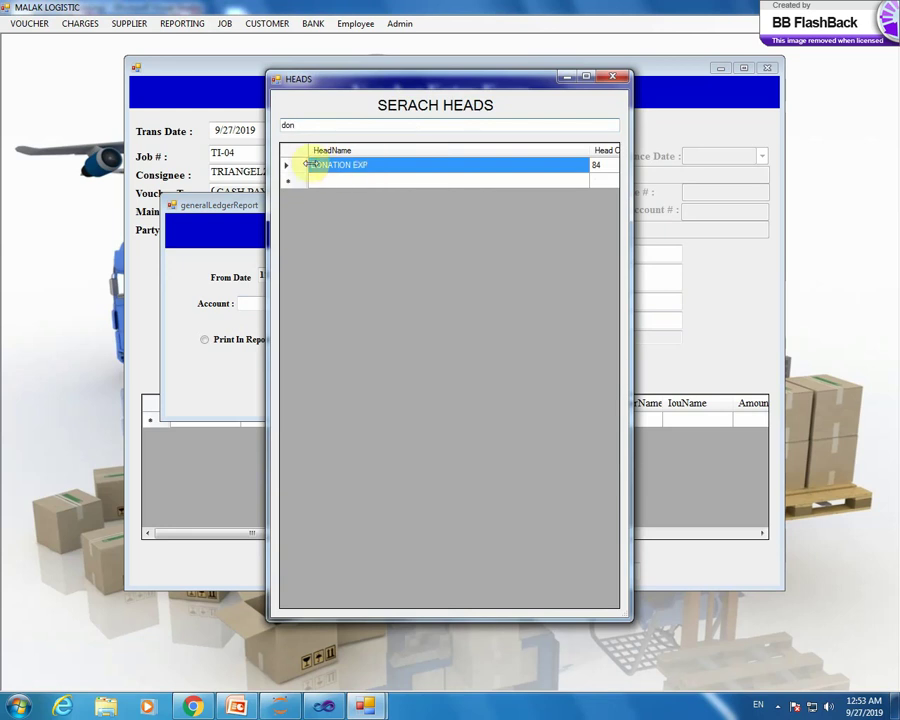
double_click(304, 168)
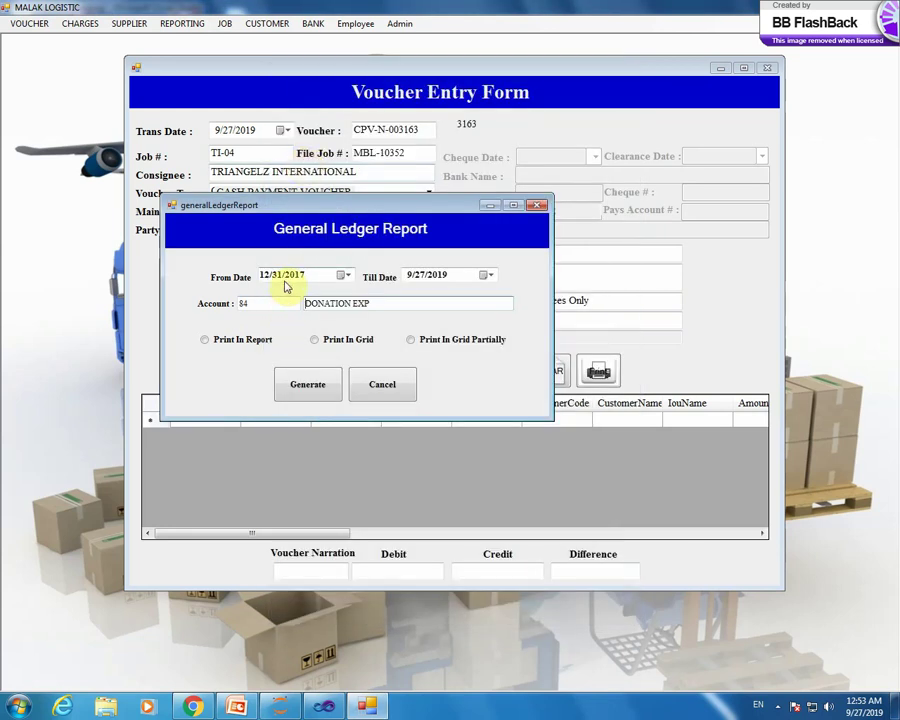
click(240, 341)
click(310, 385)
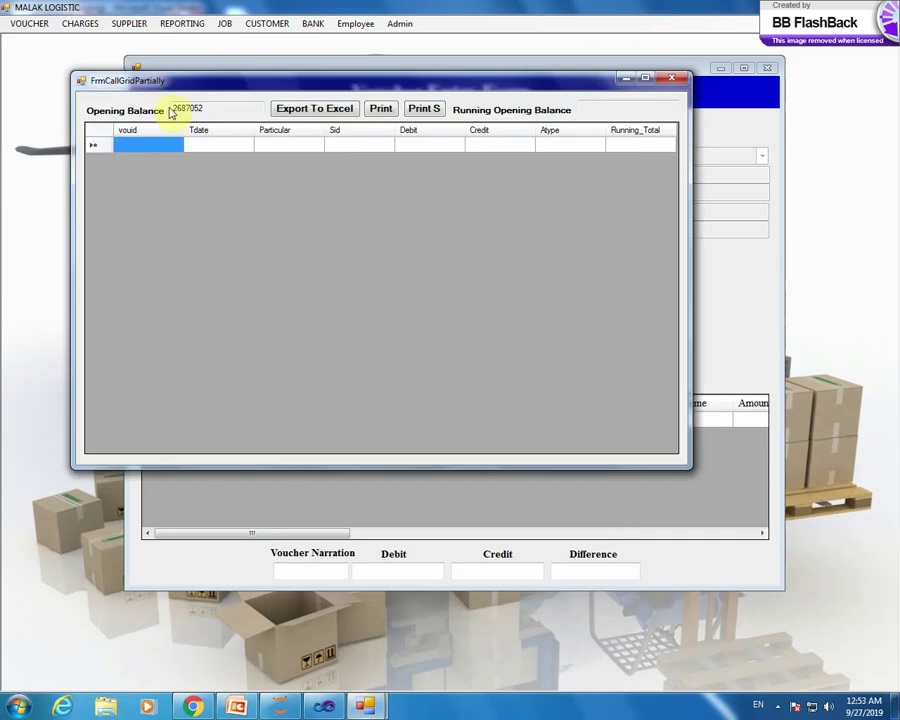
click(678, 87)
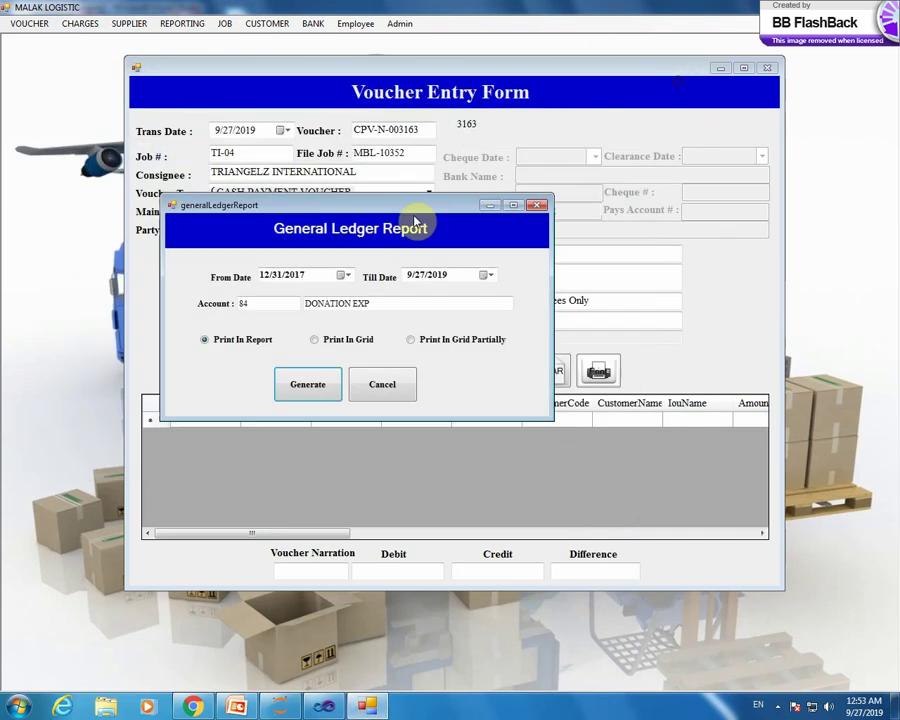
- Switch the ledger account to FUEL EXP, generate it, and close the results grid
double_click(394, 303)
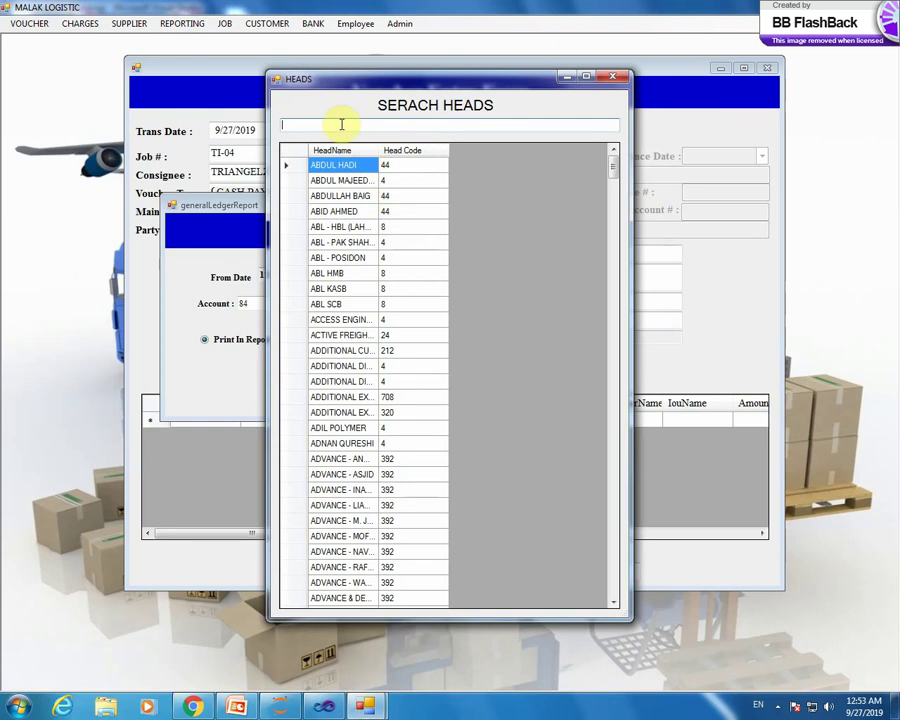
text(fuel)
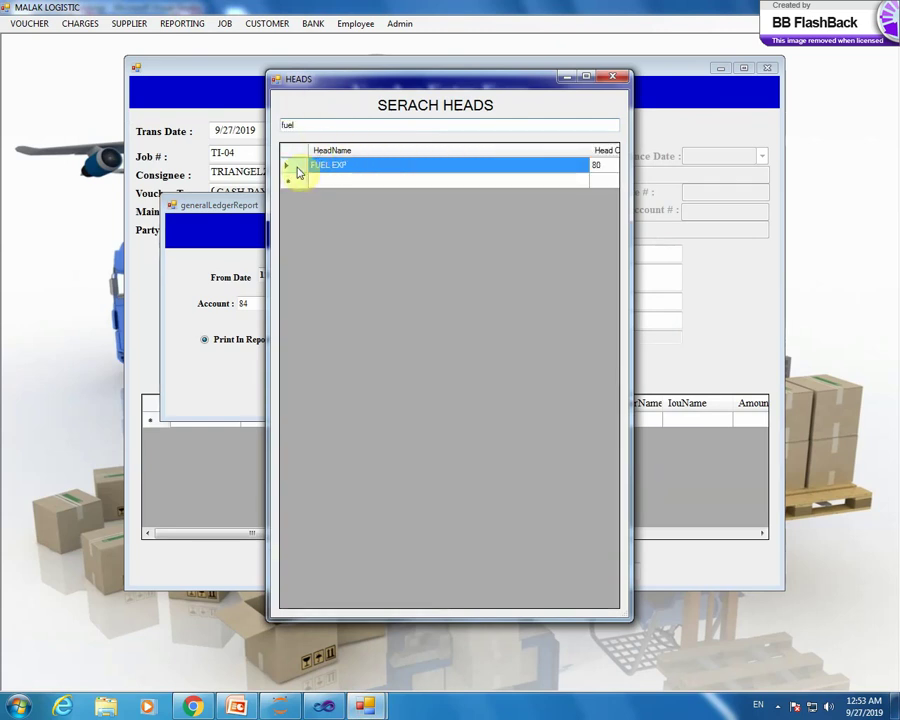
double_click(299, 167)
click(312, 383)
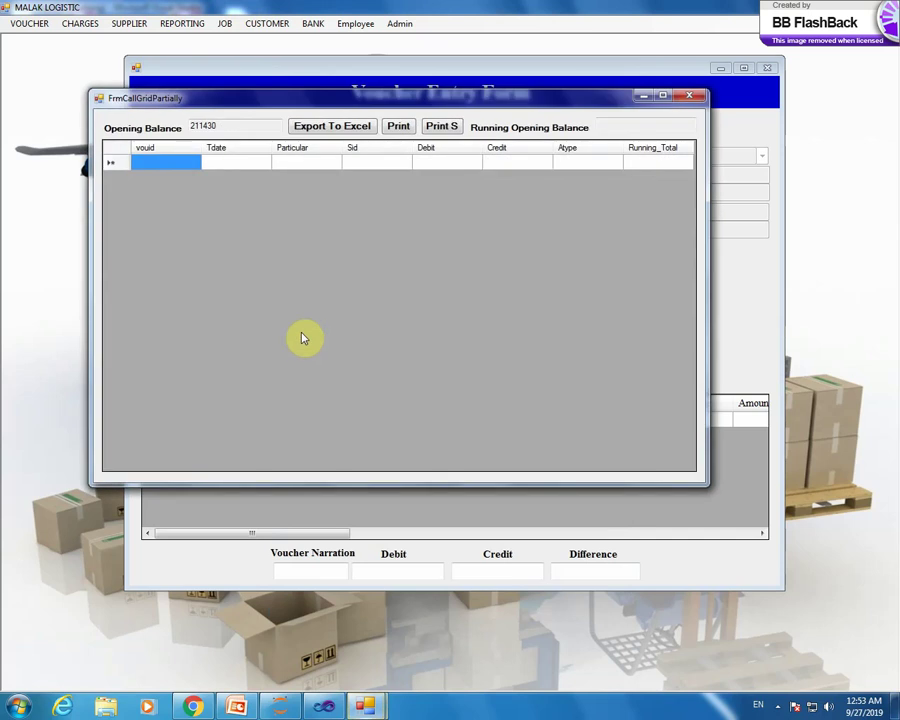
click(689, 96)
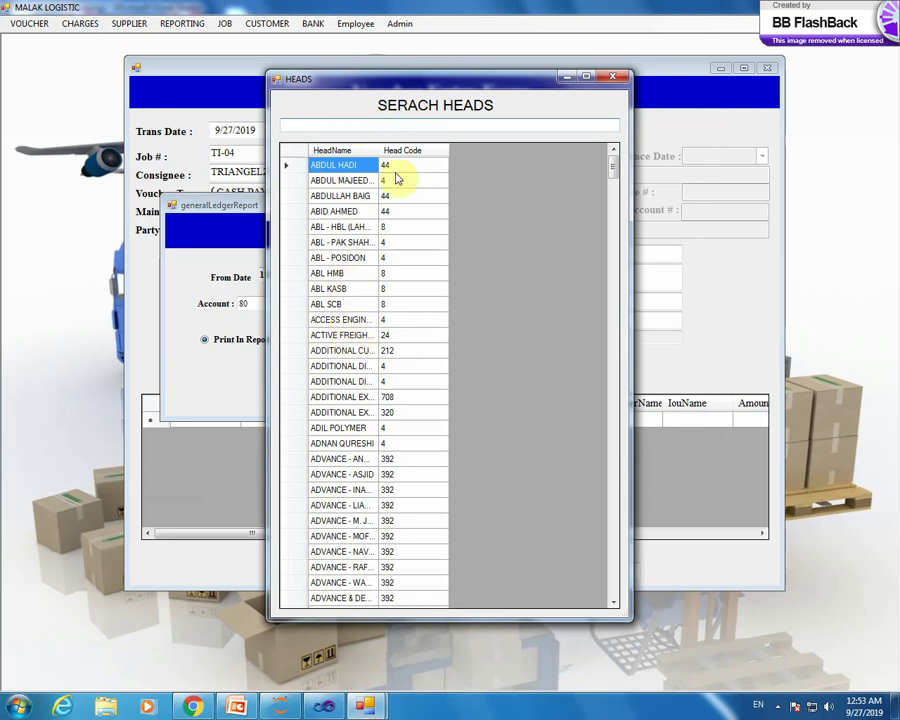
- Generate the ledger for TELEPHONE EXP and close its results grid
text(t)
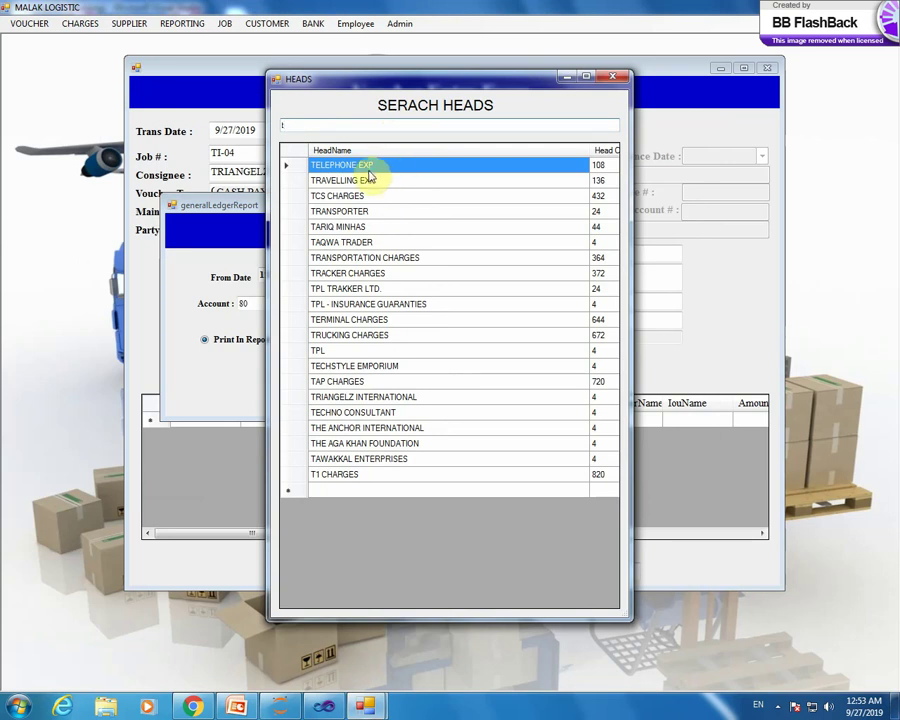
double_click(390, 168)
click(307, 383)
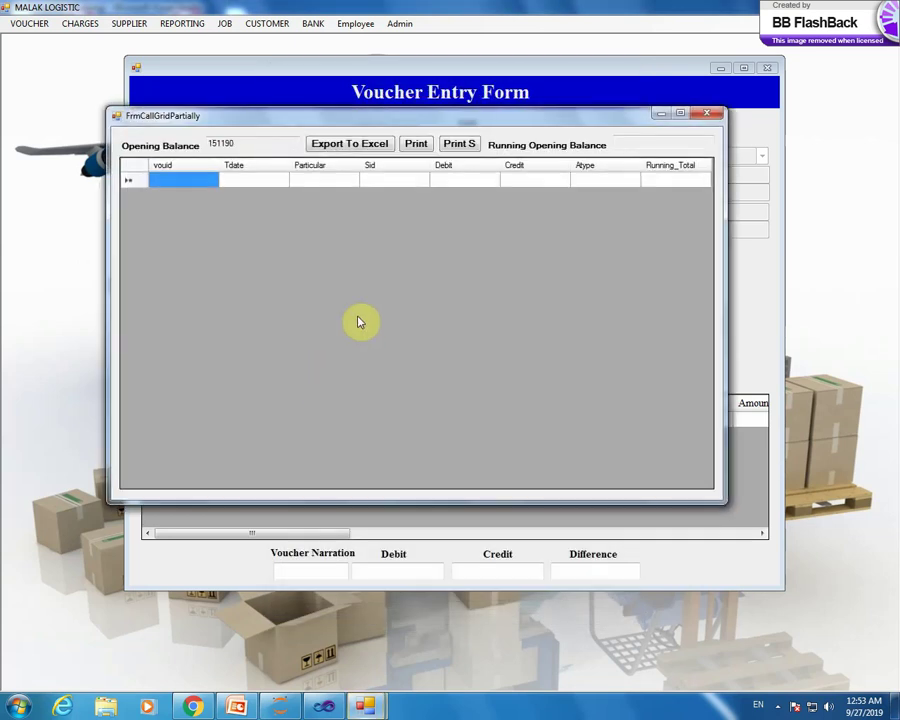
click(711, 115)
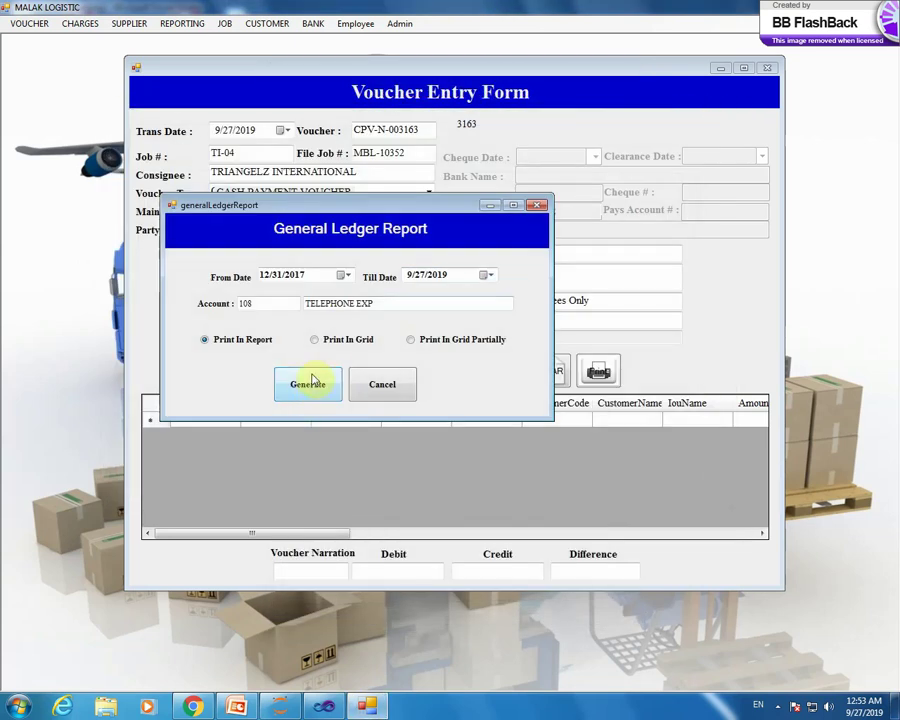
- Search 'sta', generate the STAR MEDICAL & CO. ledger, and close the grid
double_click(402, 304)
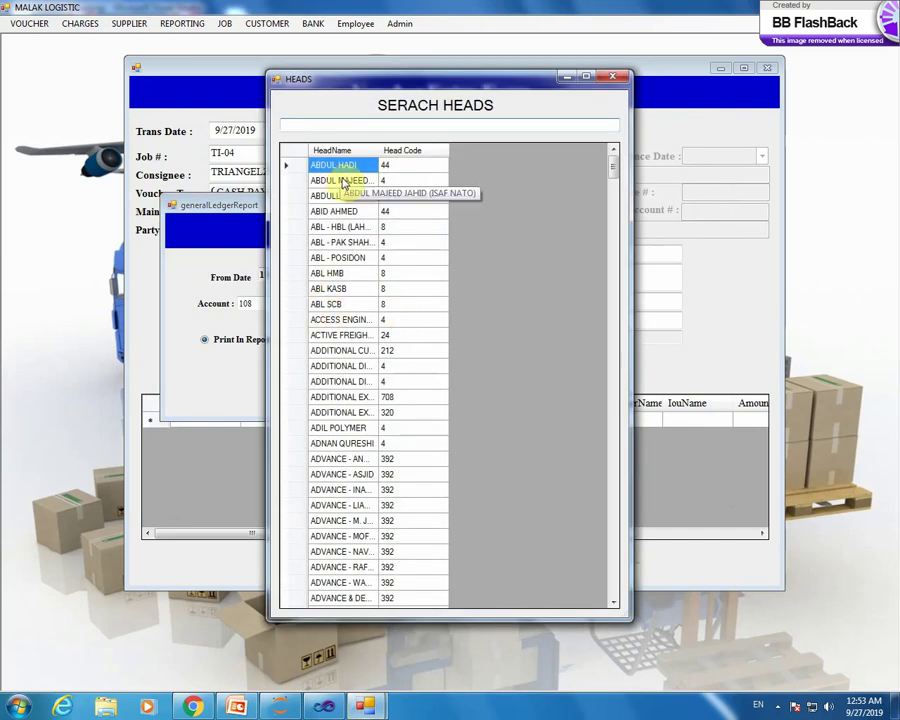
text(sta)
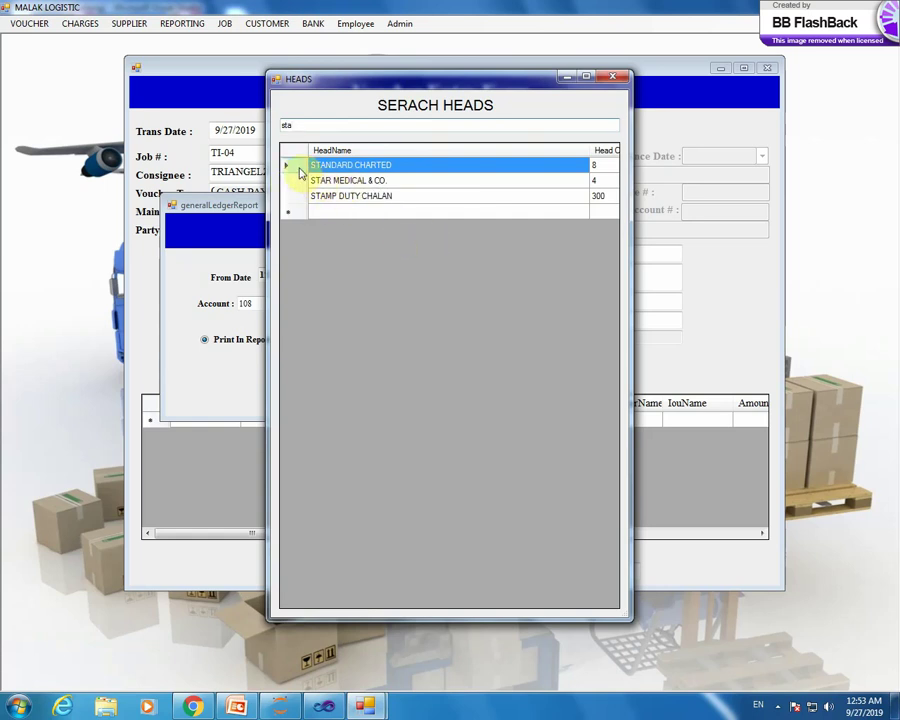
double_click(294, 181)
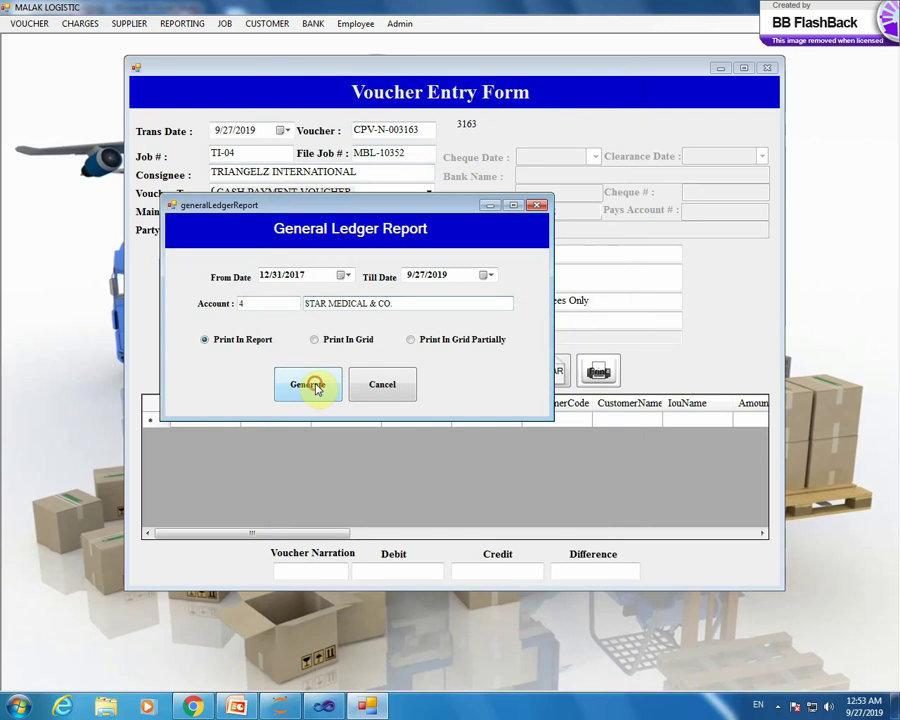
click(308, 385)
click(720, 134)
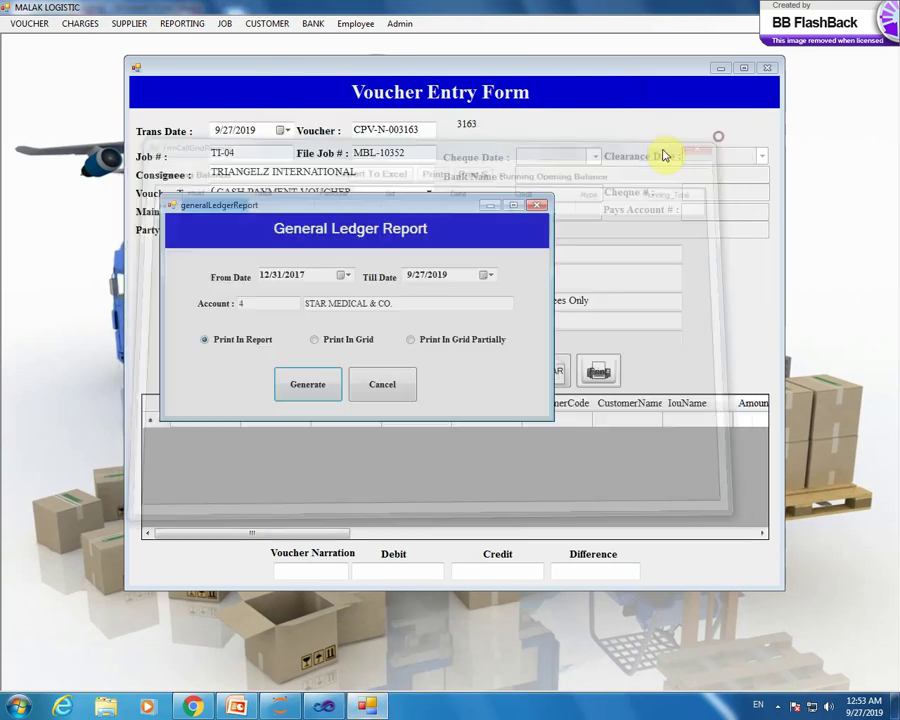
- Generate the STANDARD CHARTED ledger and close its results grid
double_click(407, 302)
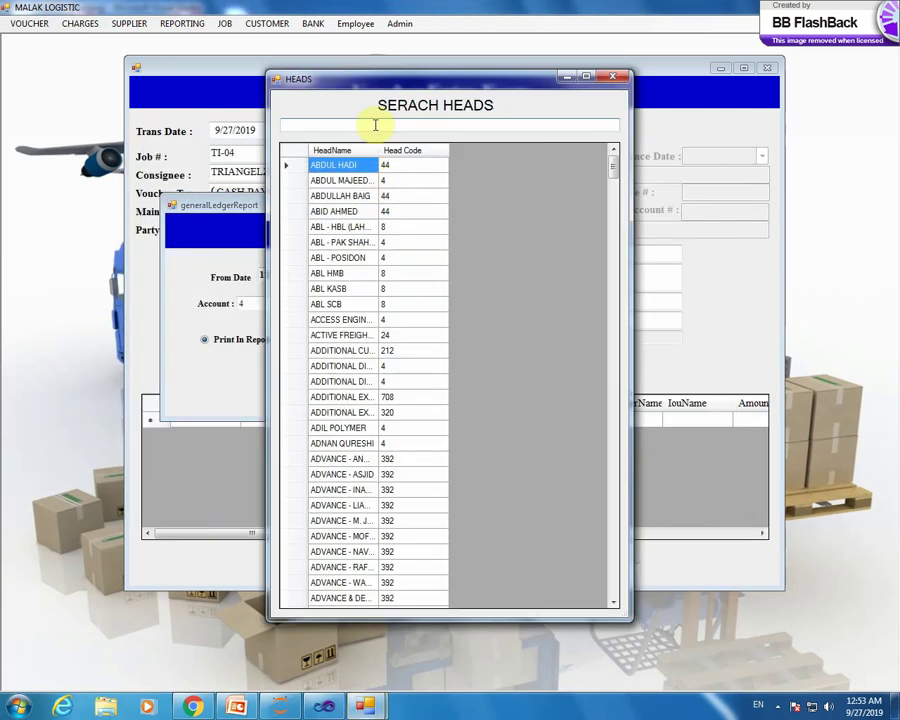
text(sta)
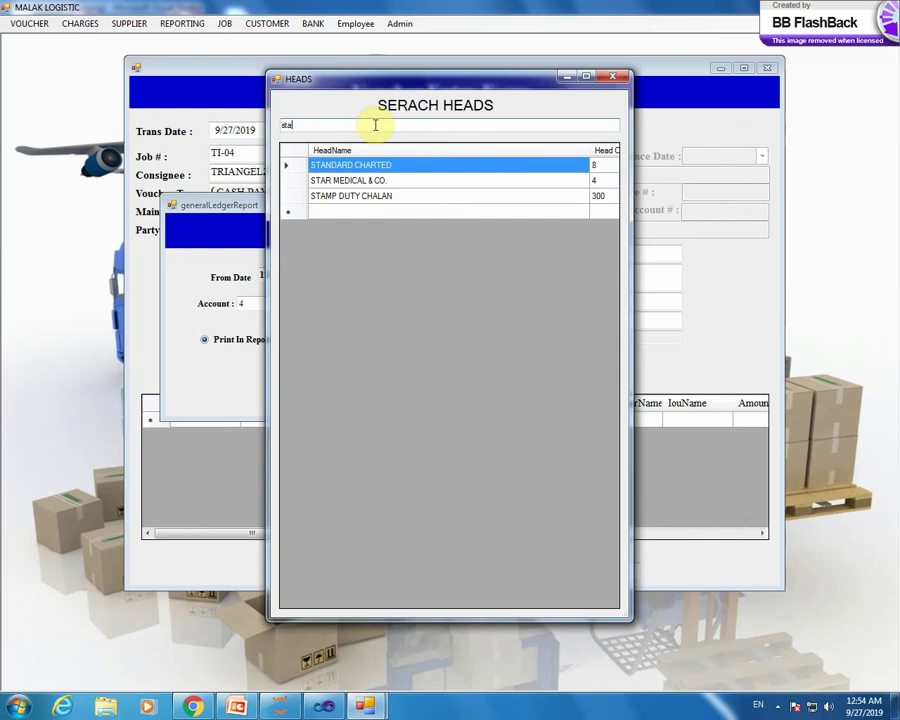
double_click(293, 167)
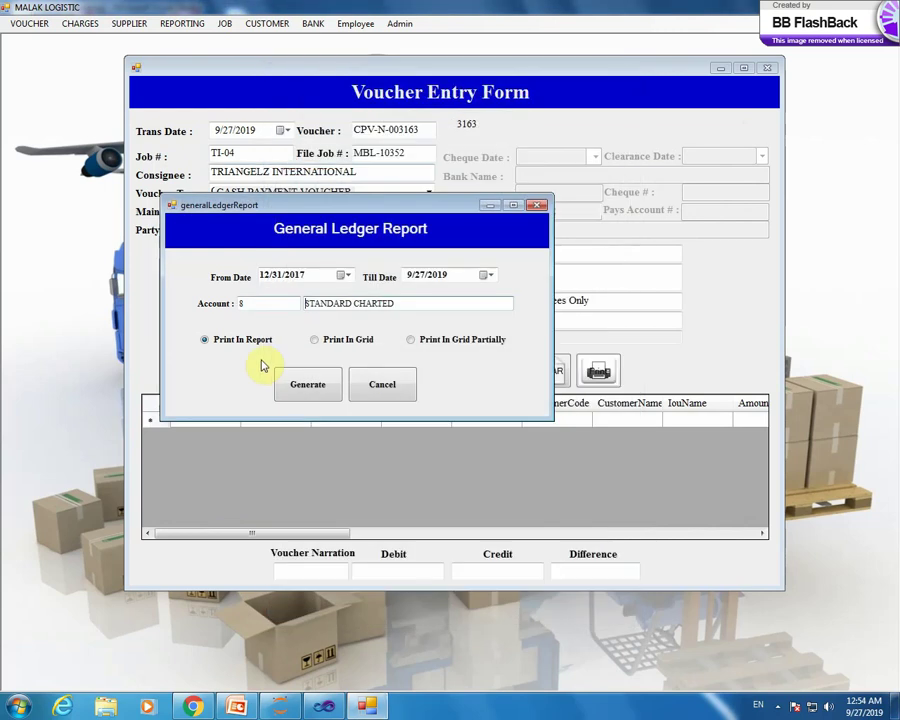
click(297, 384)
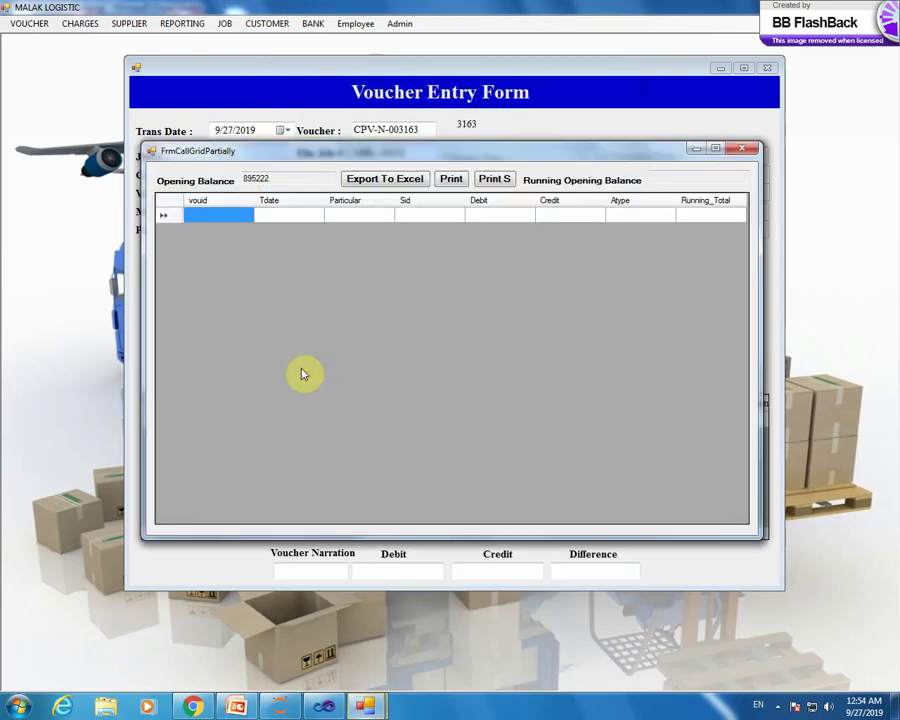
click(740, 148)
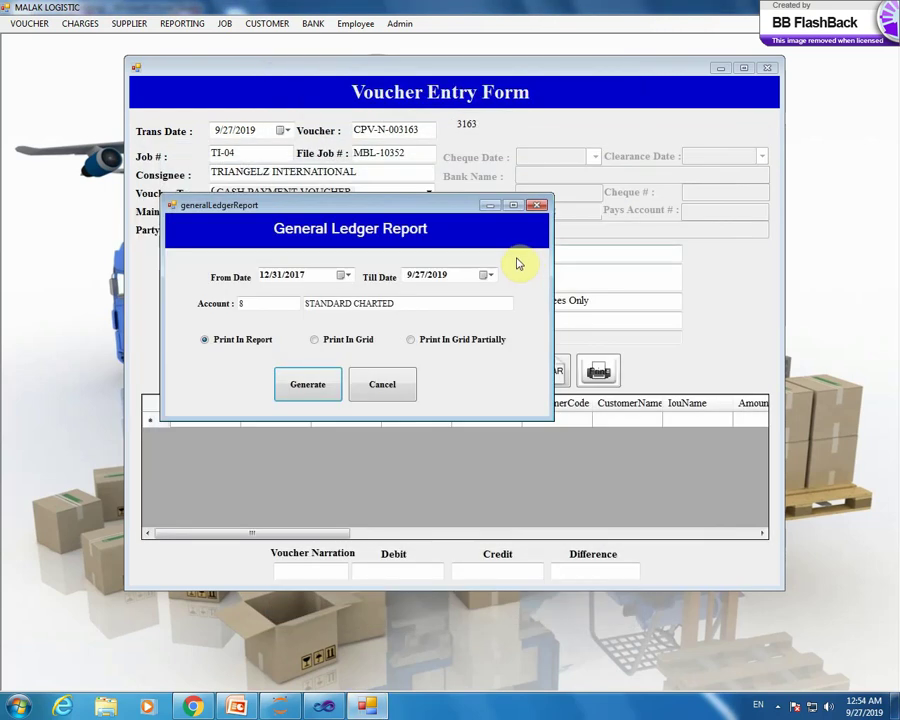
- Generate the ledger for the employee advance account, code 392, and close it
double_click(411, 302)
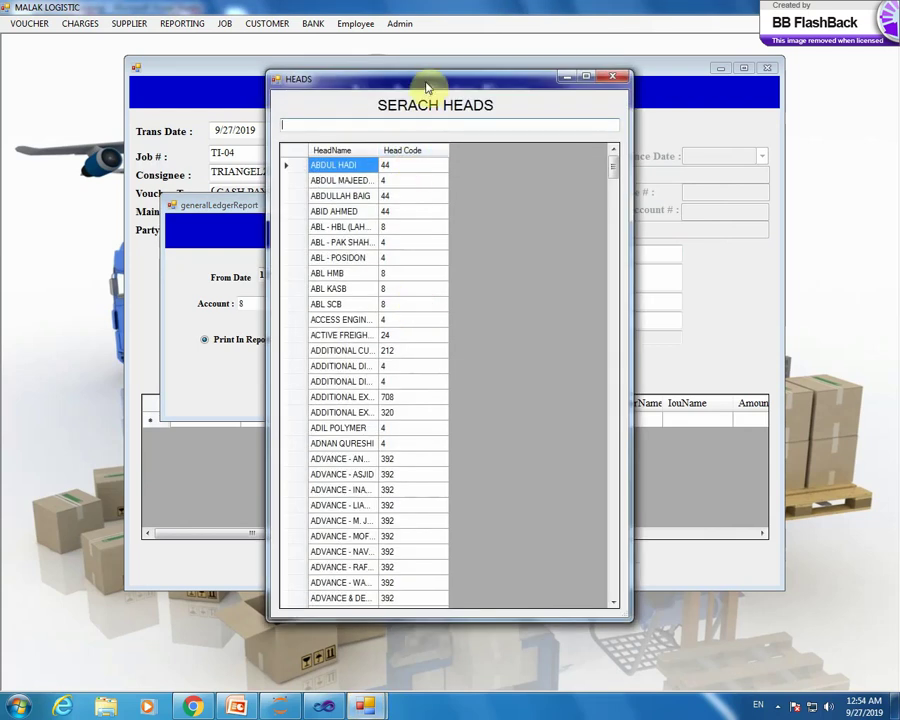
drag(426, 85, 360, 48)
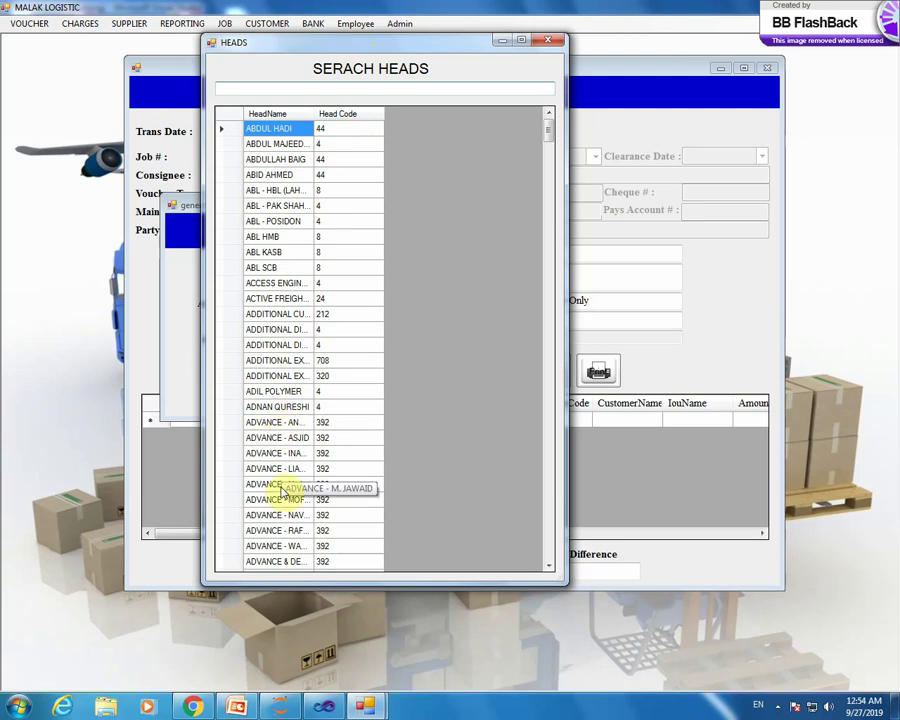
double_click(283, 492)
click(294, 399)
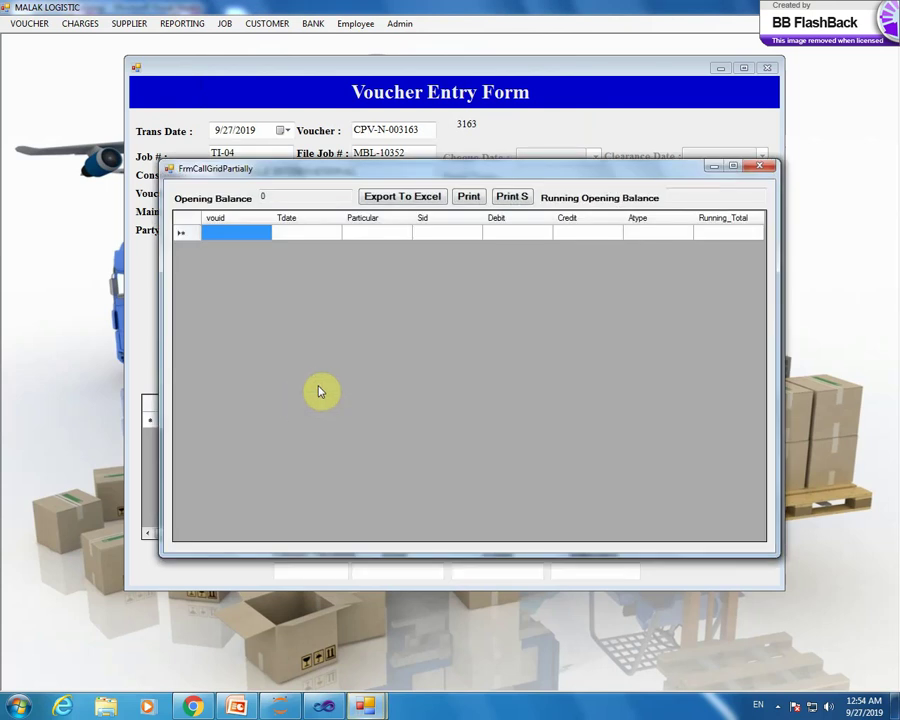
click(759, 166)
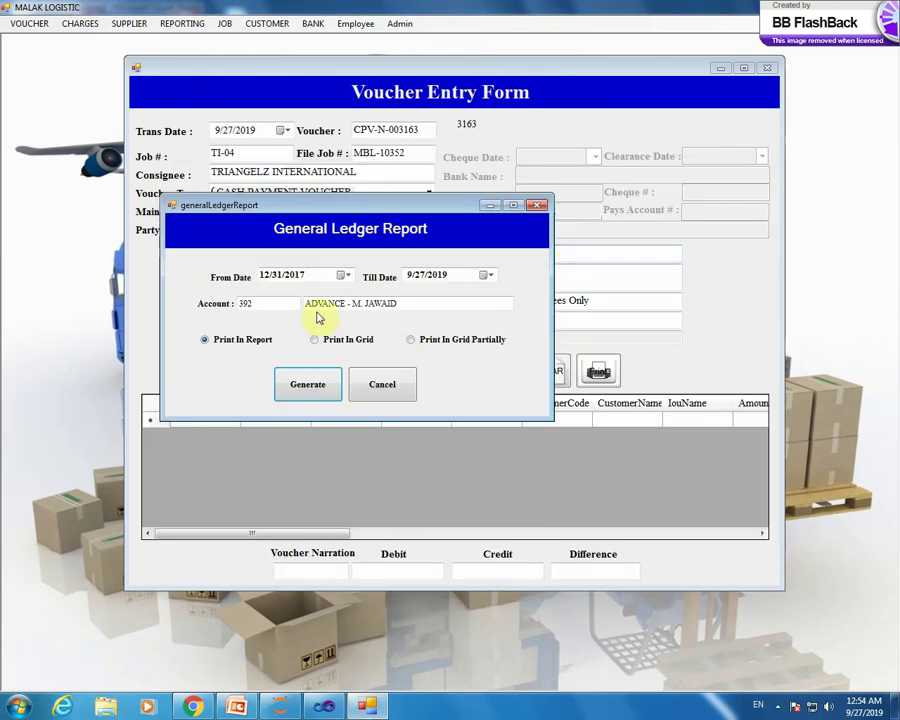
- Generate the employee IOU account (code 20) ledger, noting opening balance 243987
double_click(428, 308)
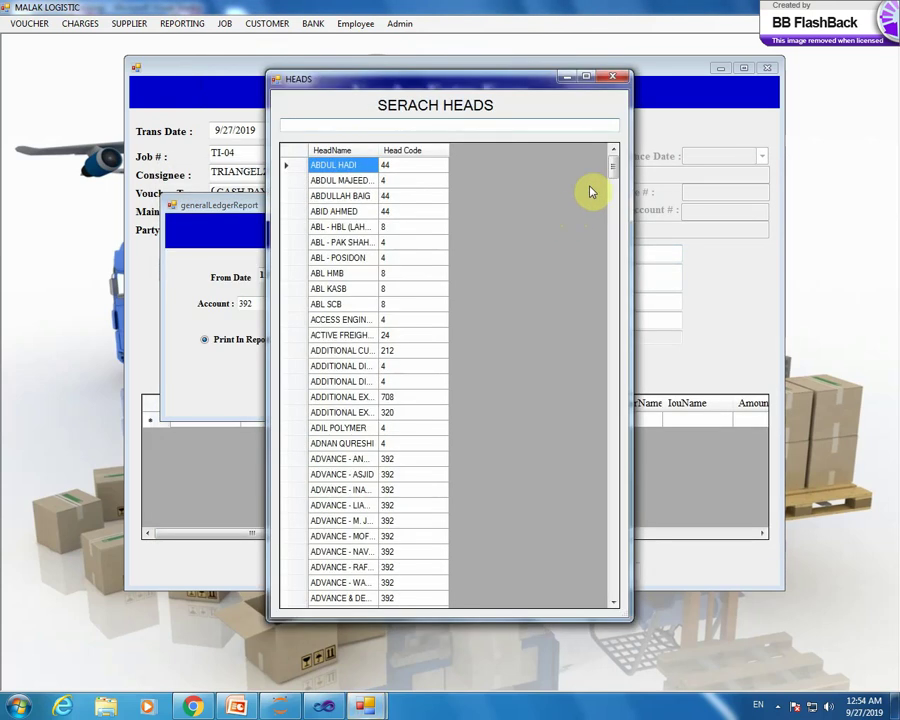
drag(615, 177, 614, 375)
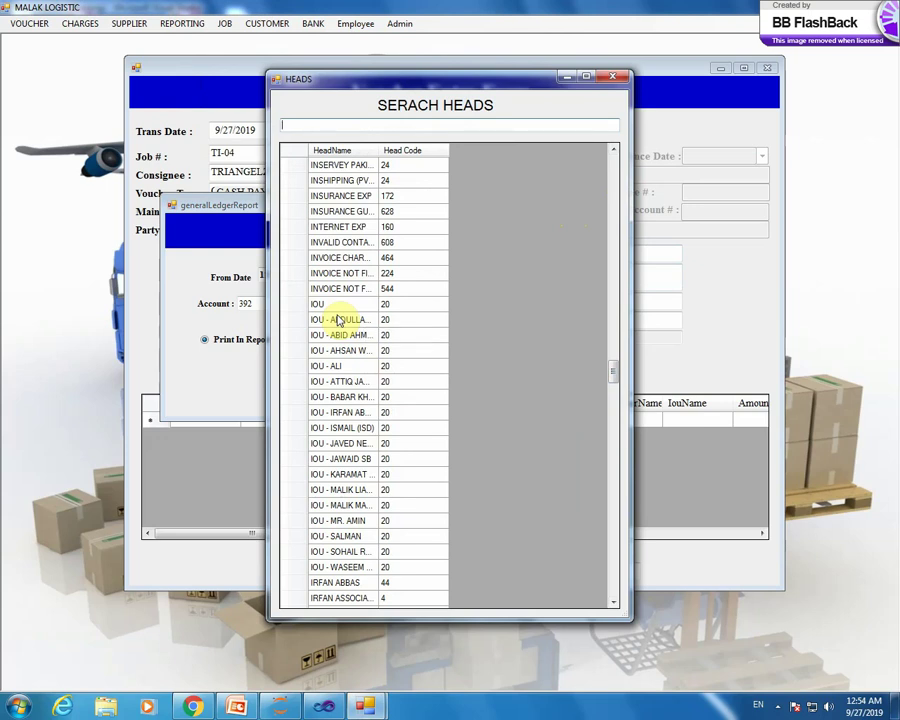
double_click(342, 444)
click(306, 386)
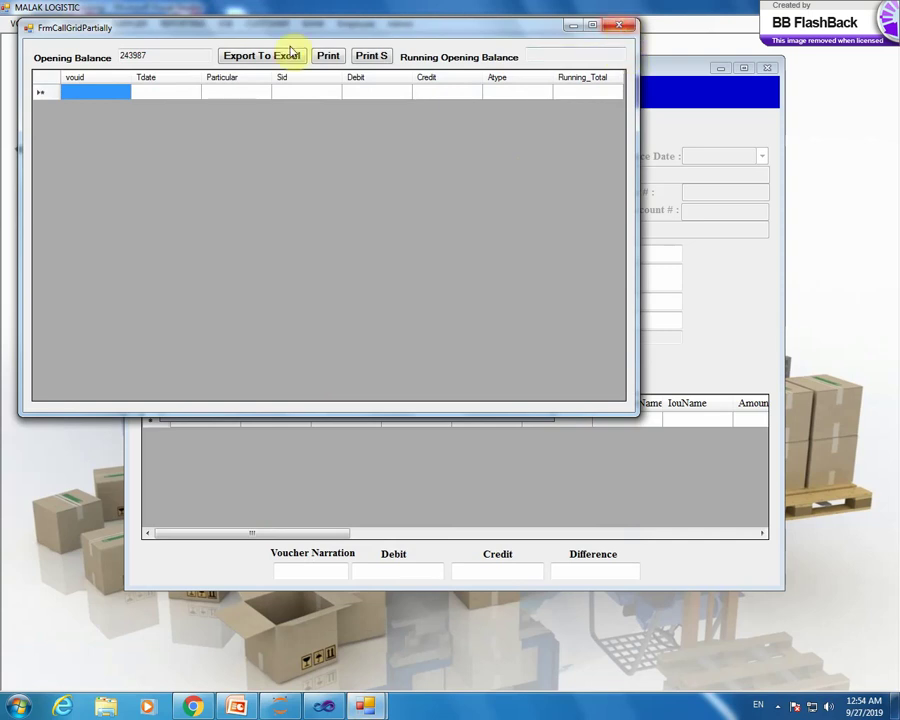
drag(180, 56, 54, 68)
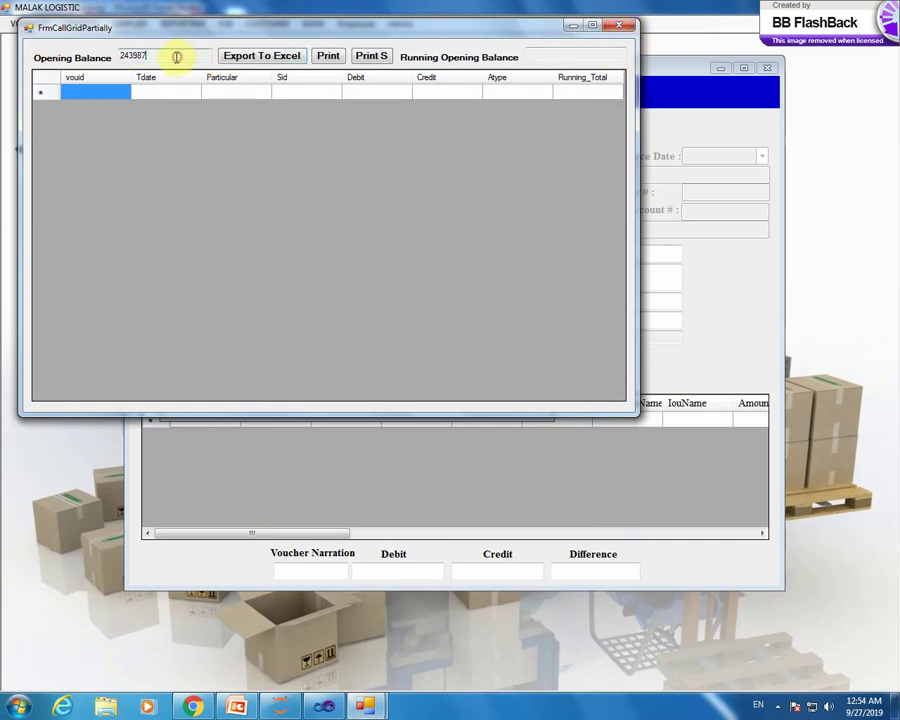
drag(176, 57, 84, 58)
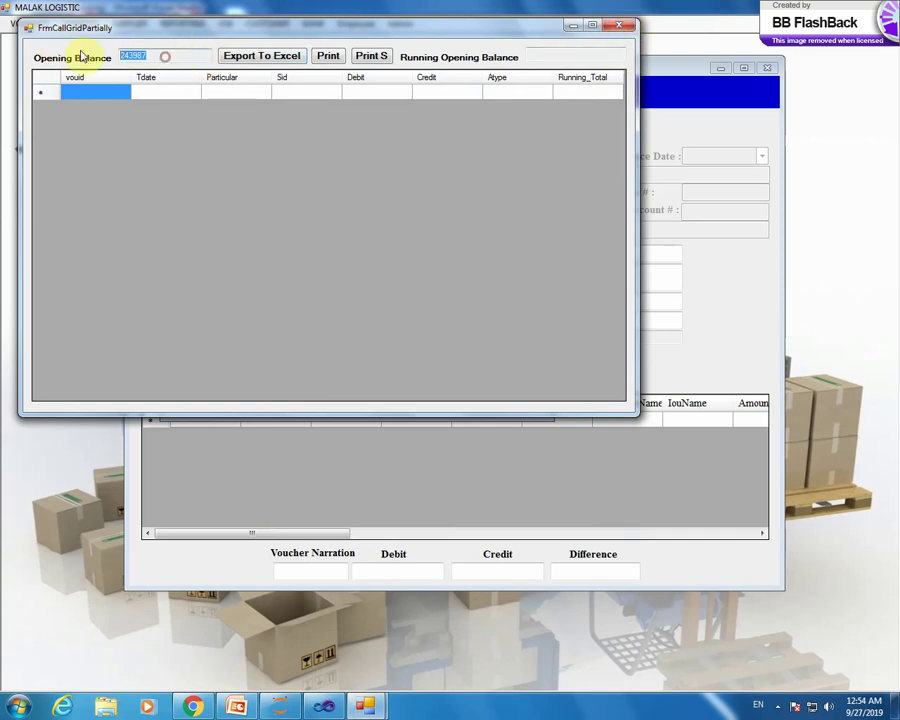
click(617, 28)
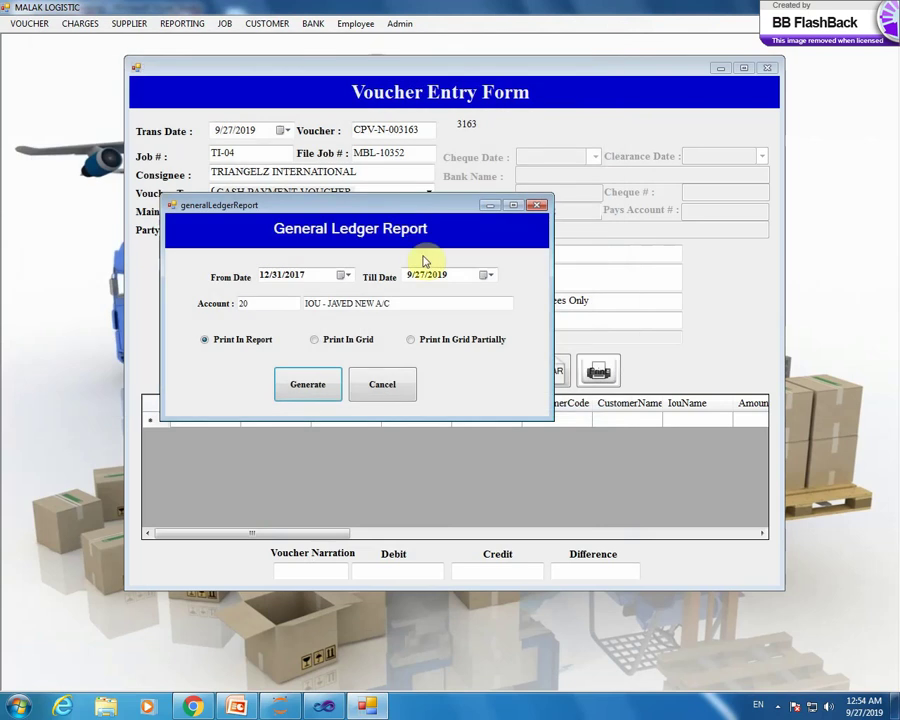
- Generate the ledger for the DGL account and close the grid
double_click(434, 305)
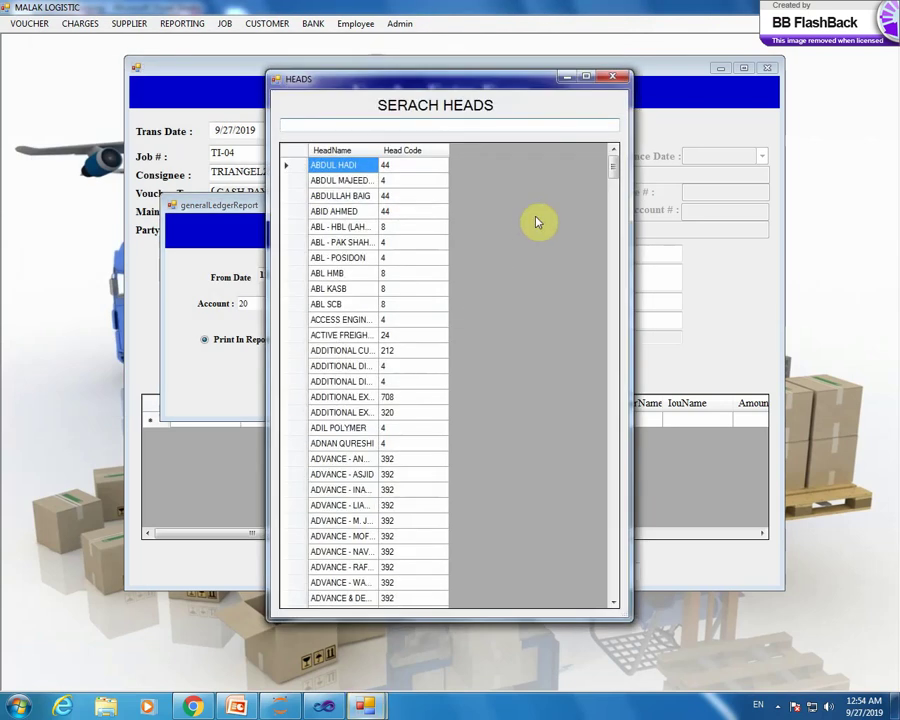
drag(616, 181, 613, 297)
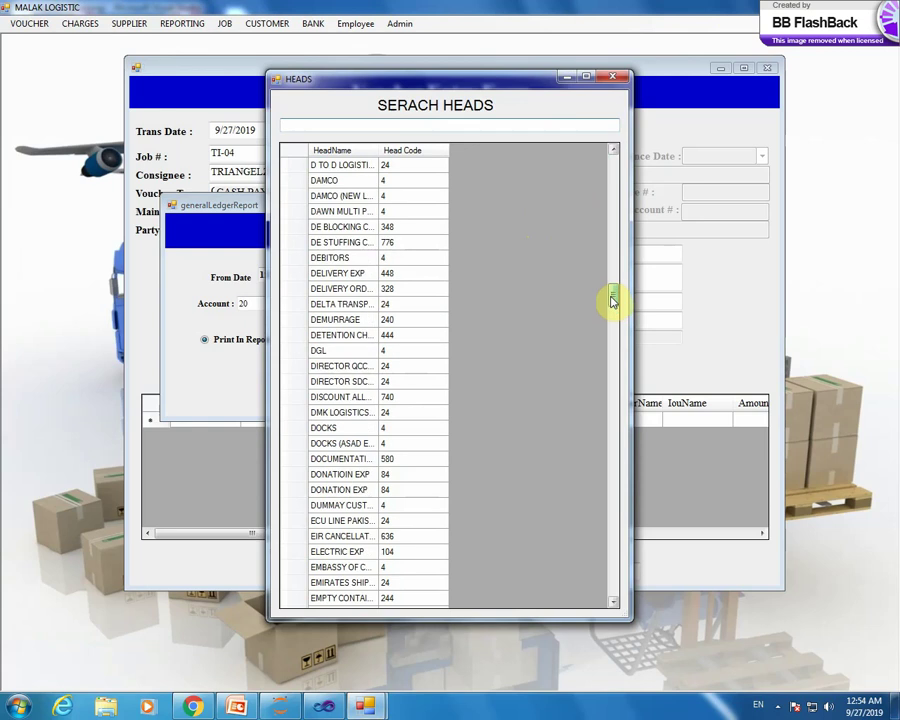
double_click(297, 351)
click(303, 382)
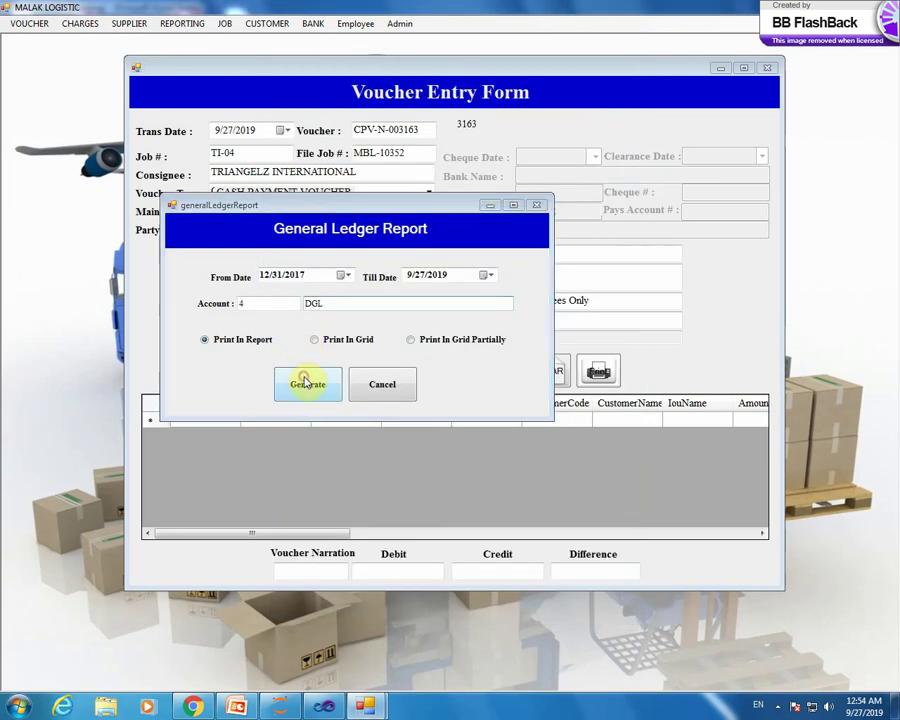
click(636, 42)
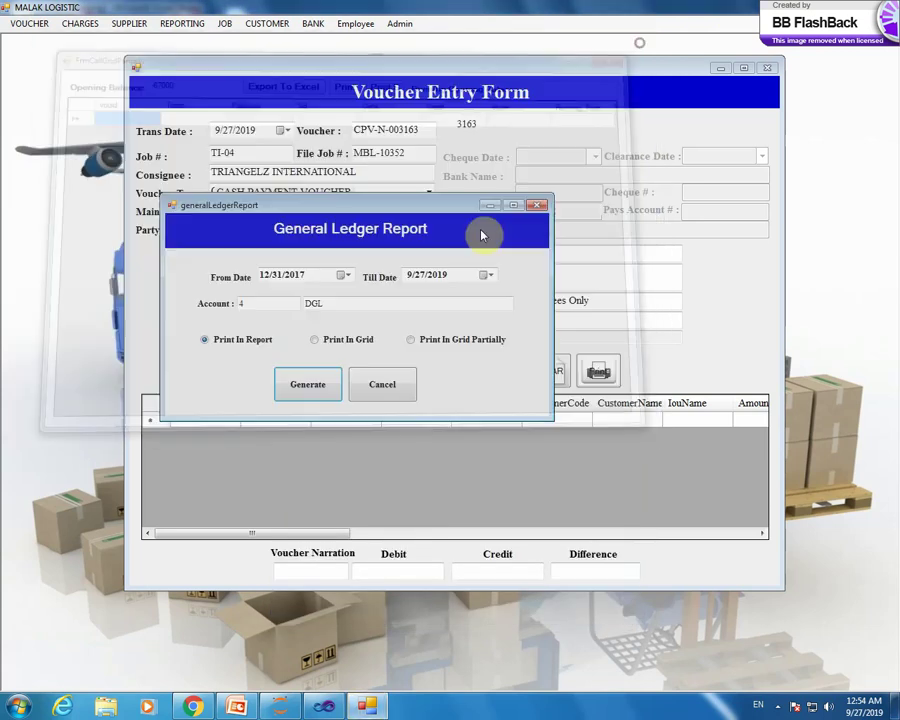
- Generate the PORT DUES CHARGES ledger and close the empty grid
double_click(383, 305)
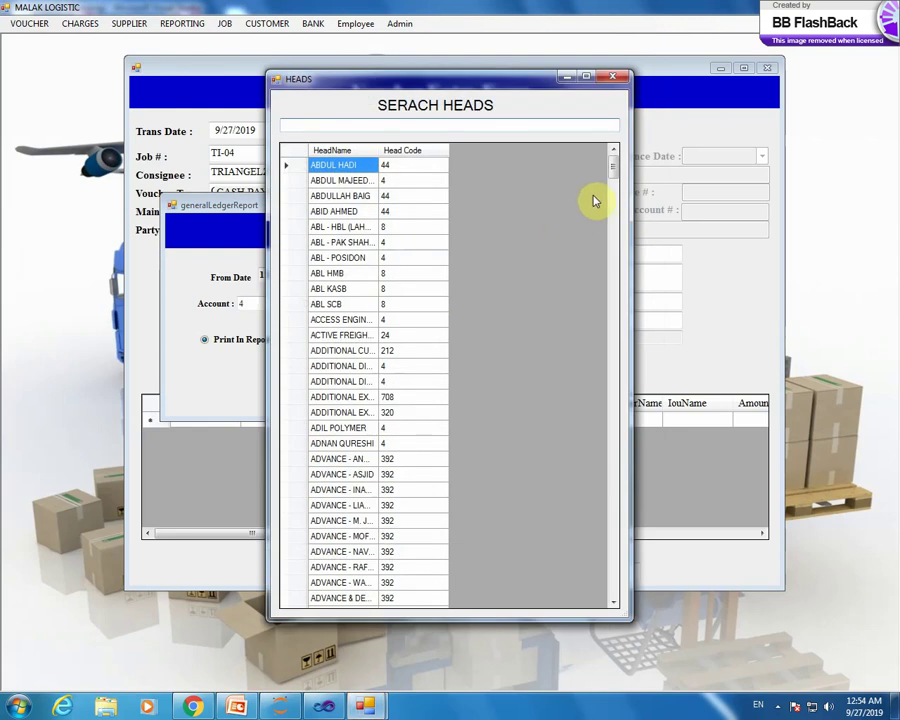
drag(614, 168, 615, 318)
drag(616, 412, 616, 487)
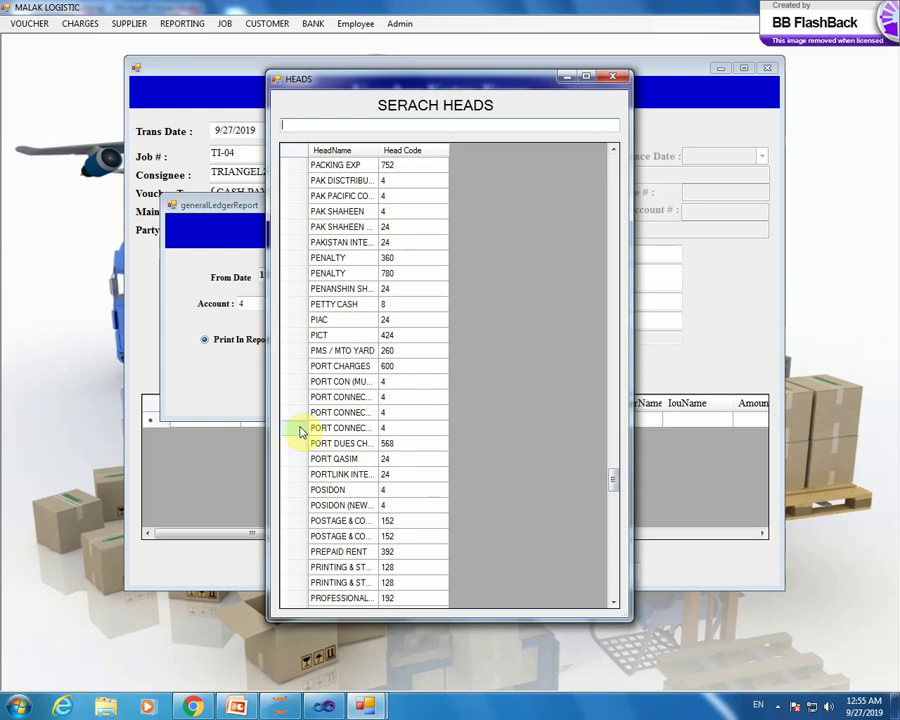
double_click(298, 443)
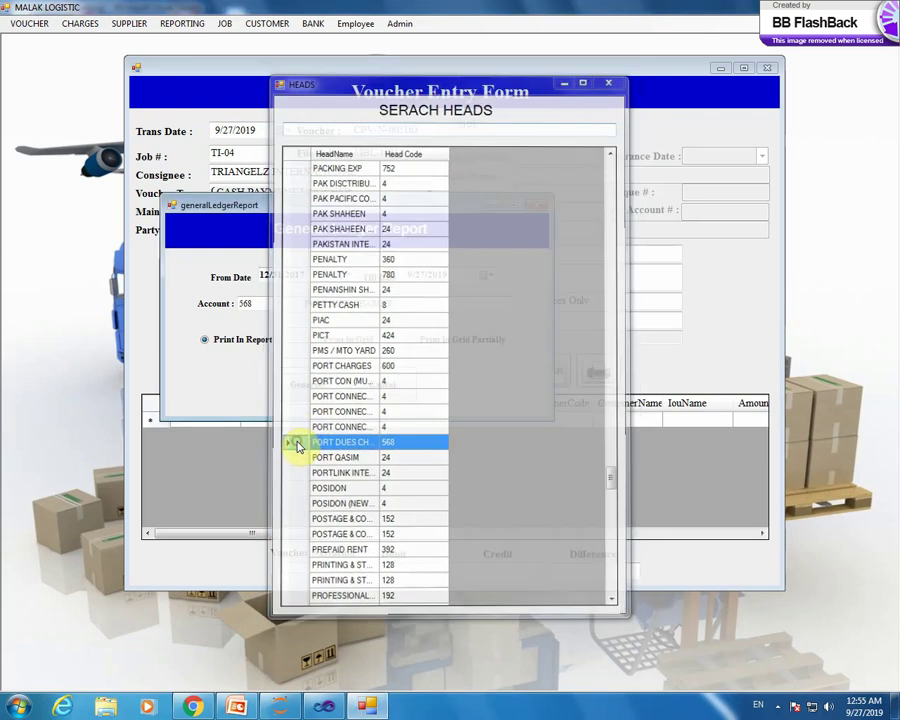
click(305, 385)
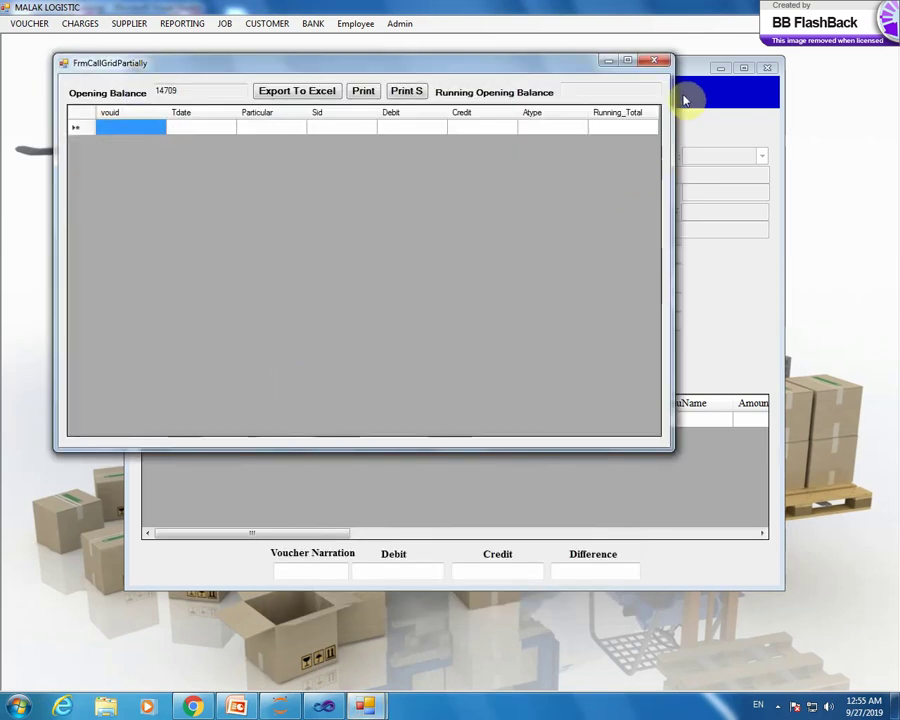
click(663, 60)
- Move the ledger From Date back to 12/28/2015
click(343, 274)
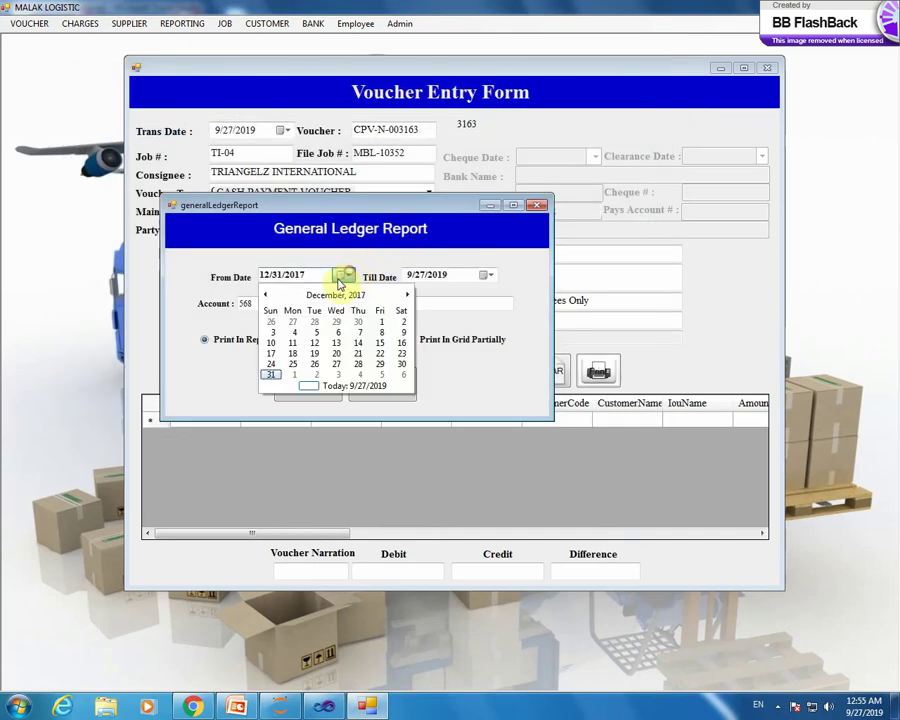
click(334, 293)
click(266, 299)
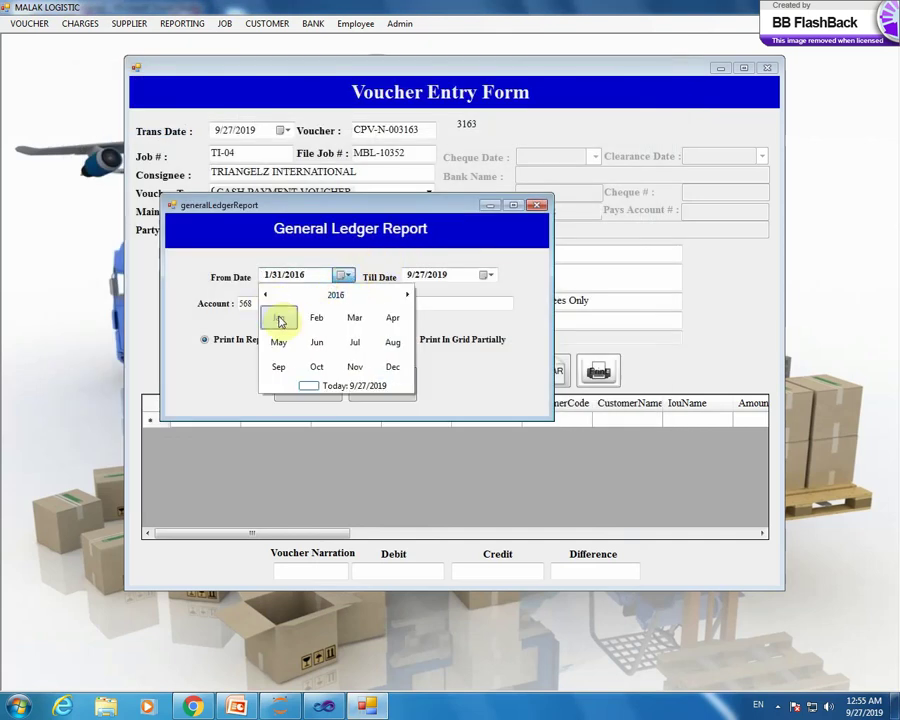
click(279, 317)
click(290, 318)
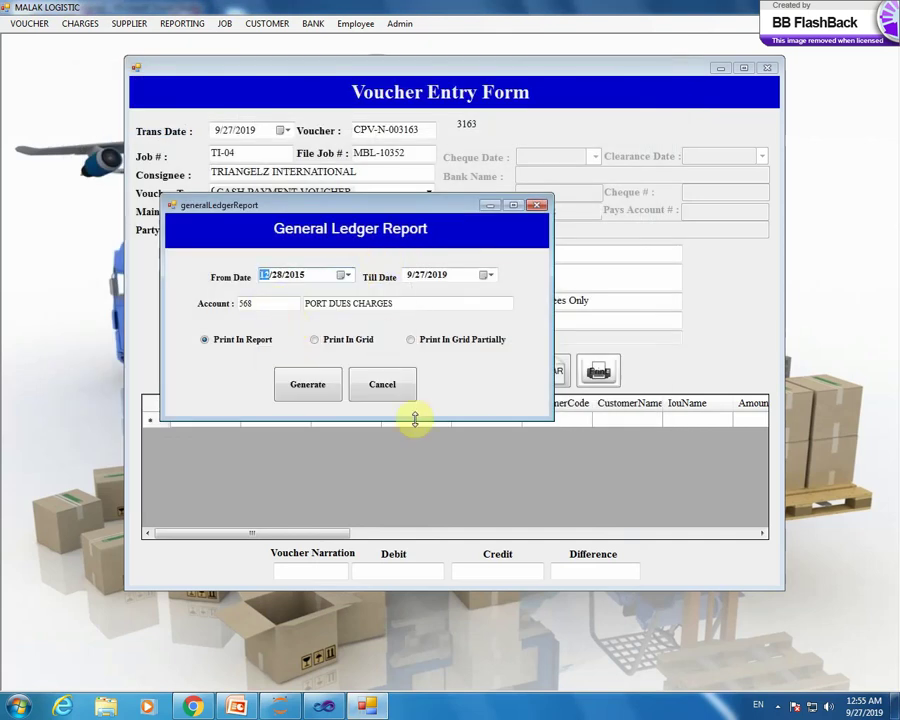
- Regenerate the PORT DUES ledger, close the grid, and reopen the heads list
click(315, 386)
click(665, 82)
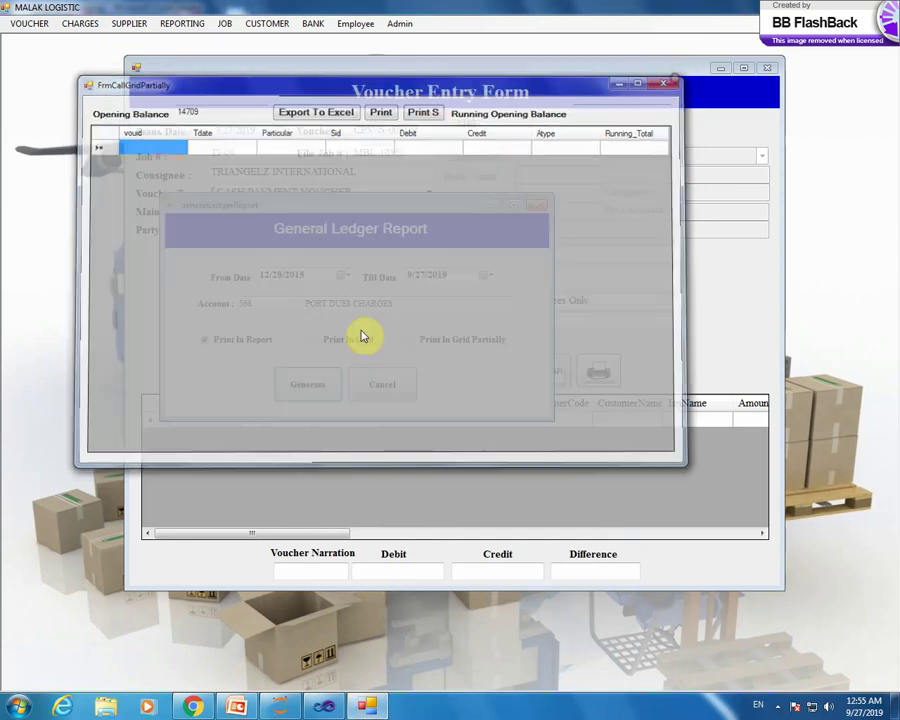
double_click(441, 301)
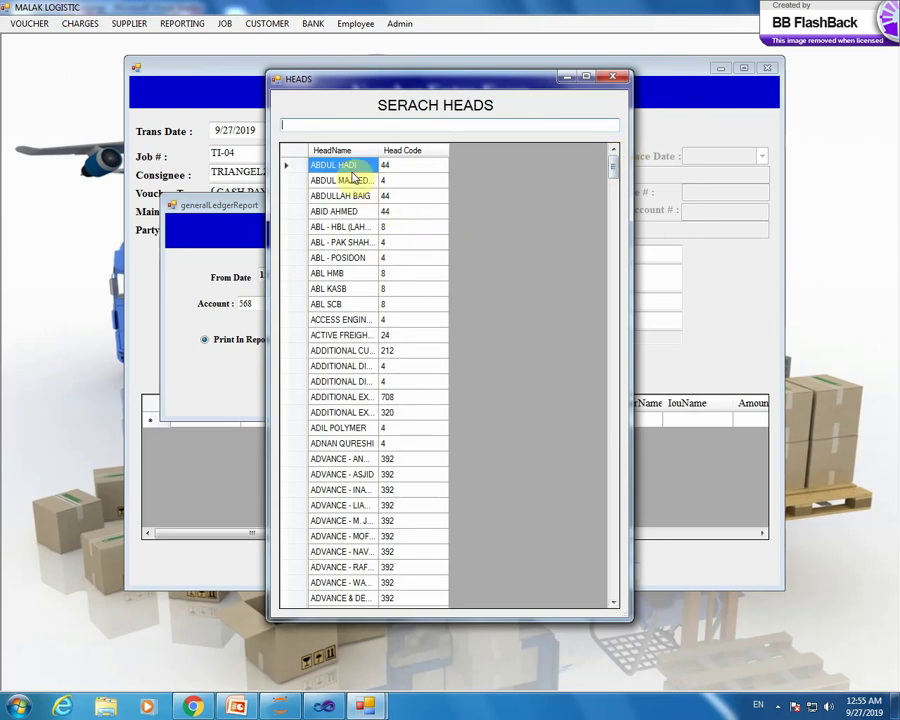
double_click(345, 166)
click(327, 397)
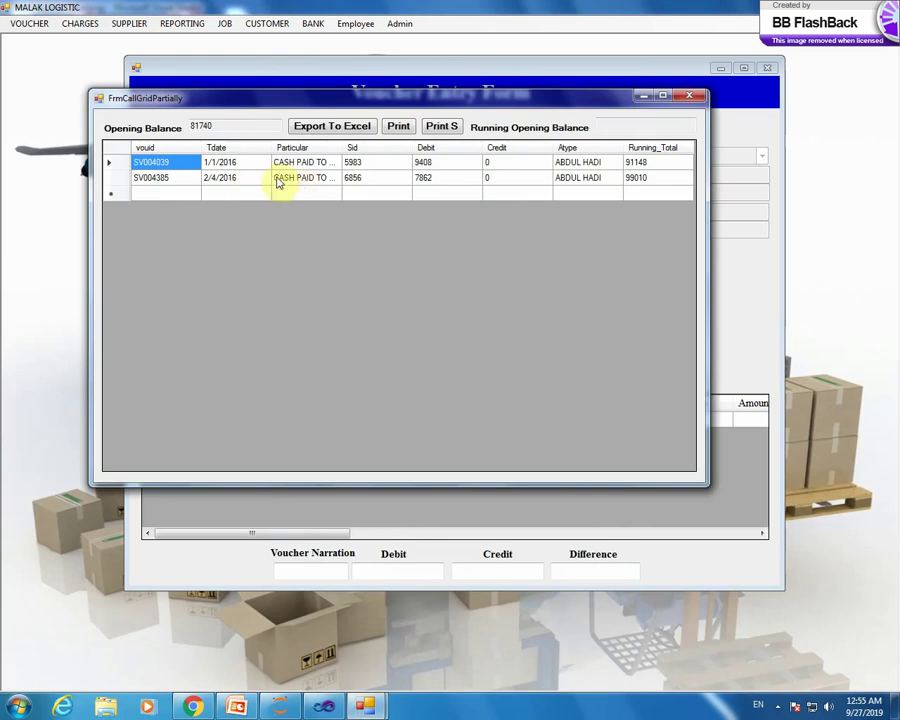
double_click(221, 123)
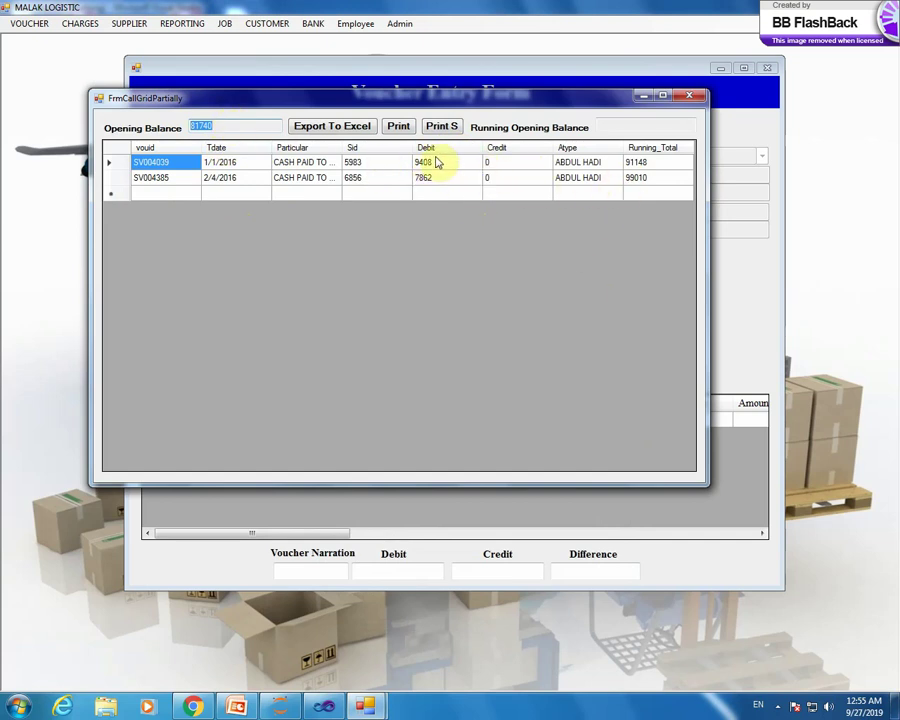
click(400, 127)
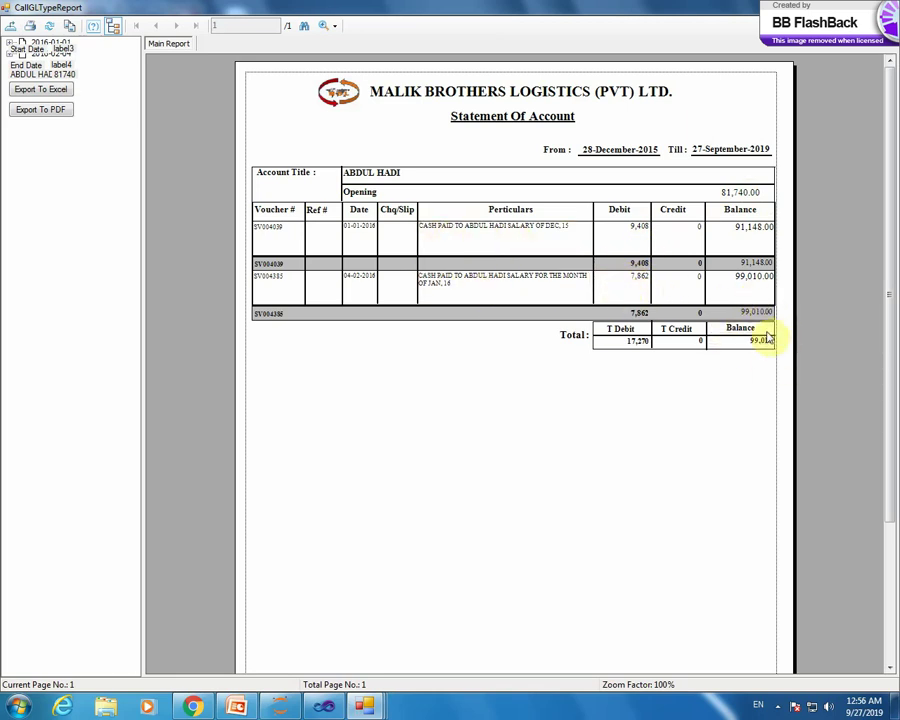
click(888, 8)
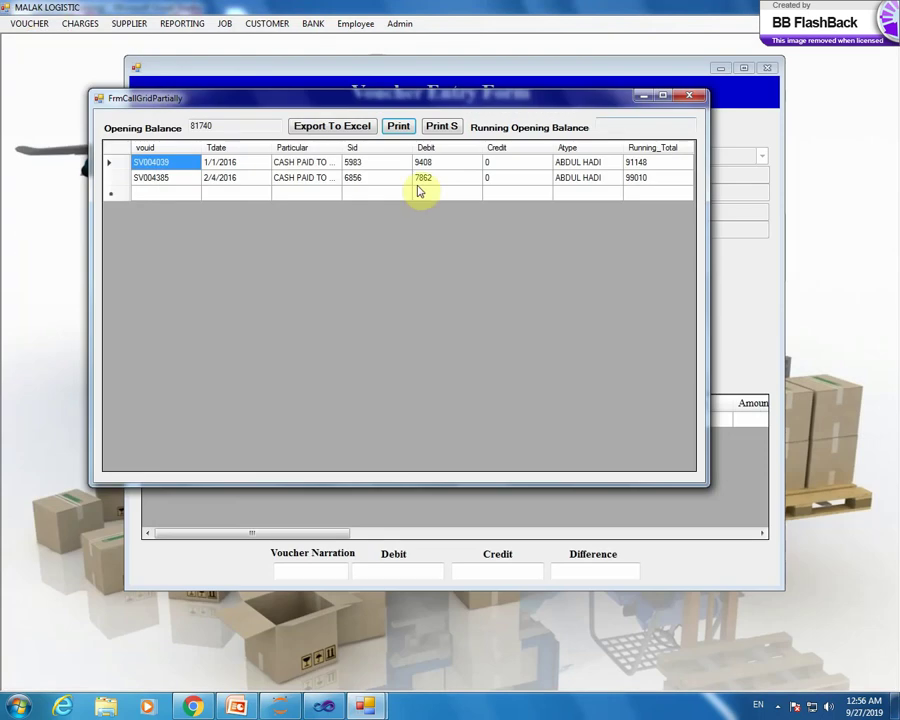
- Close the ledger windows and briefly open the Bank Report
click(688, 99)
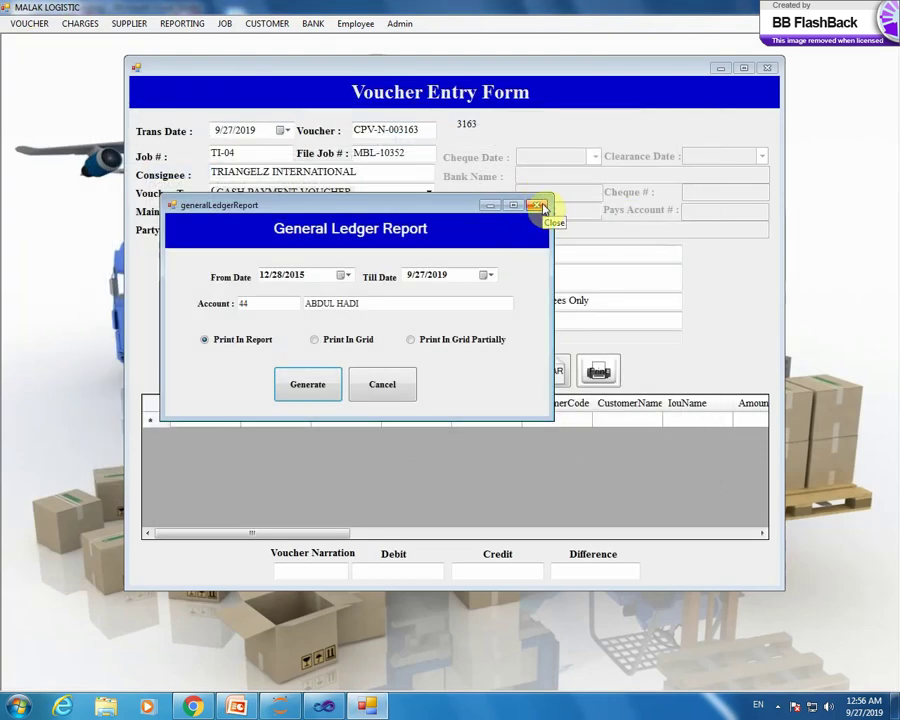
click(539, 206)
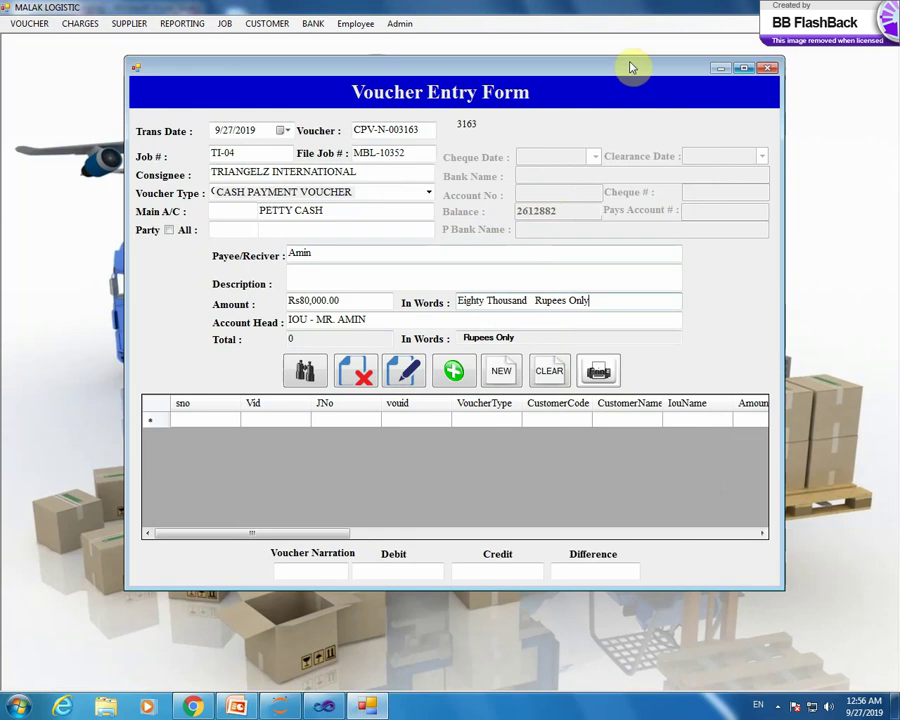
click(197, 26)
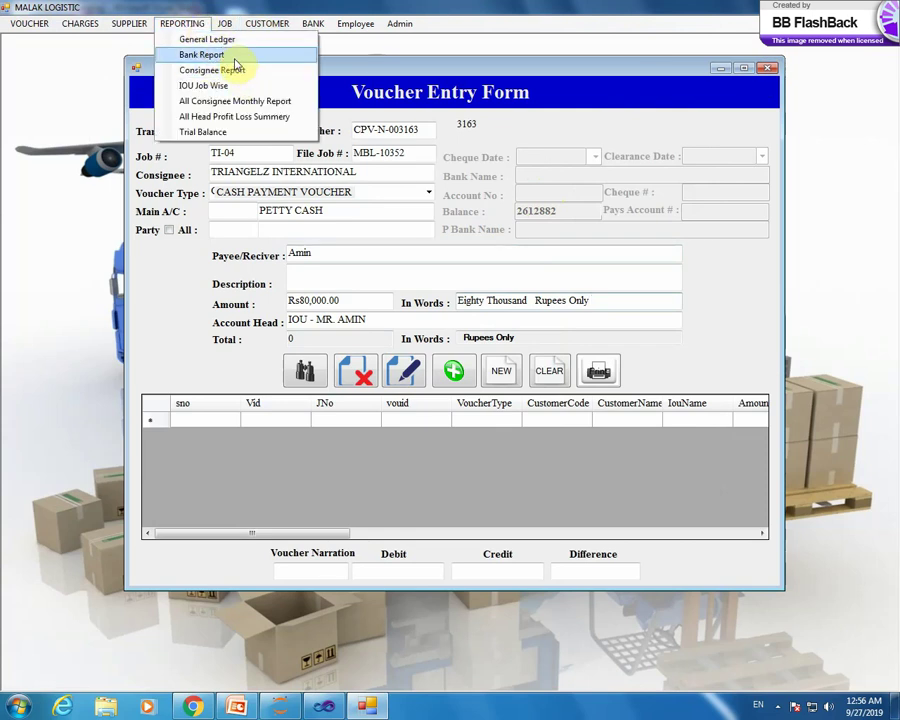
click(235, 62)
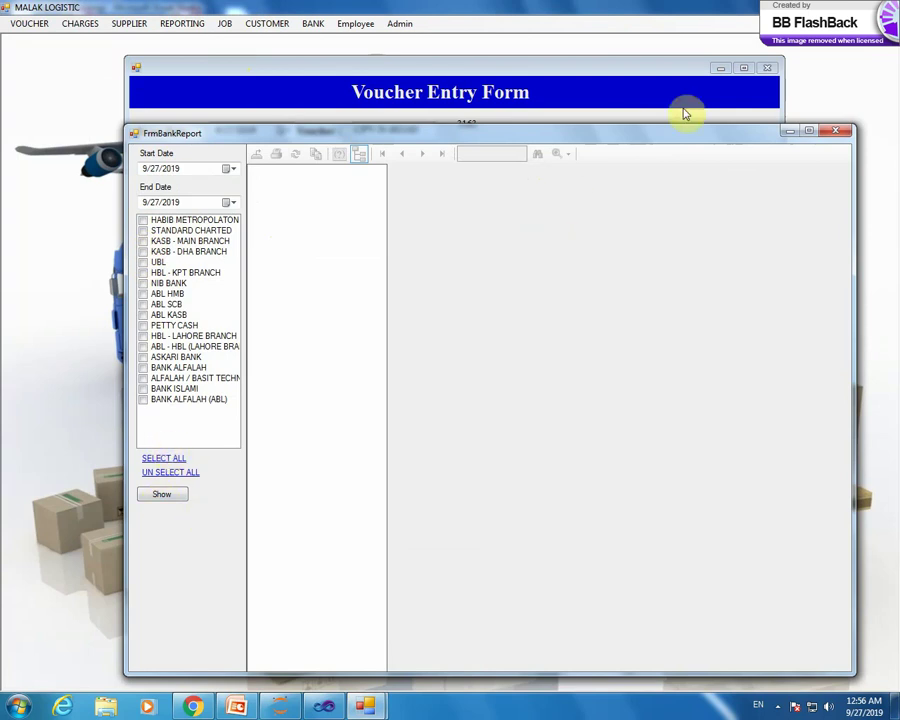
click(838, 131)
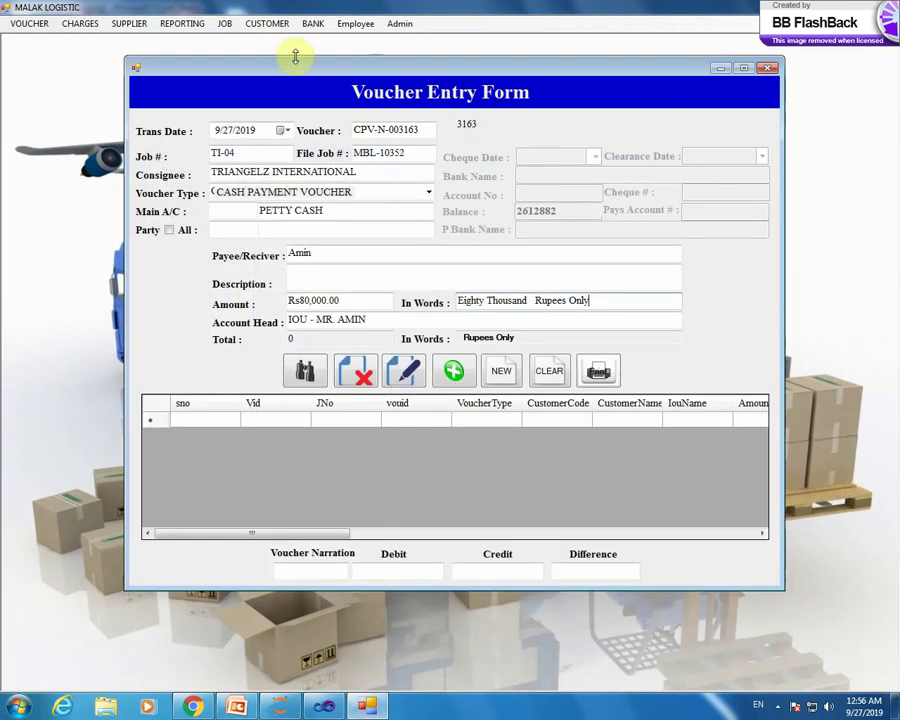
- Reopen the Bank Report, tick only UBL, then close it
click(185, 23)
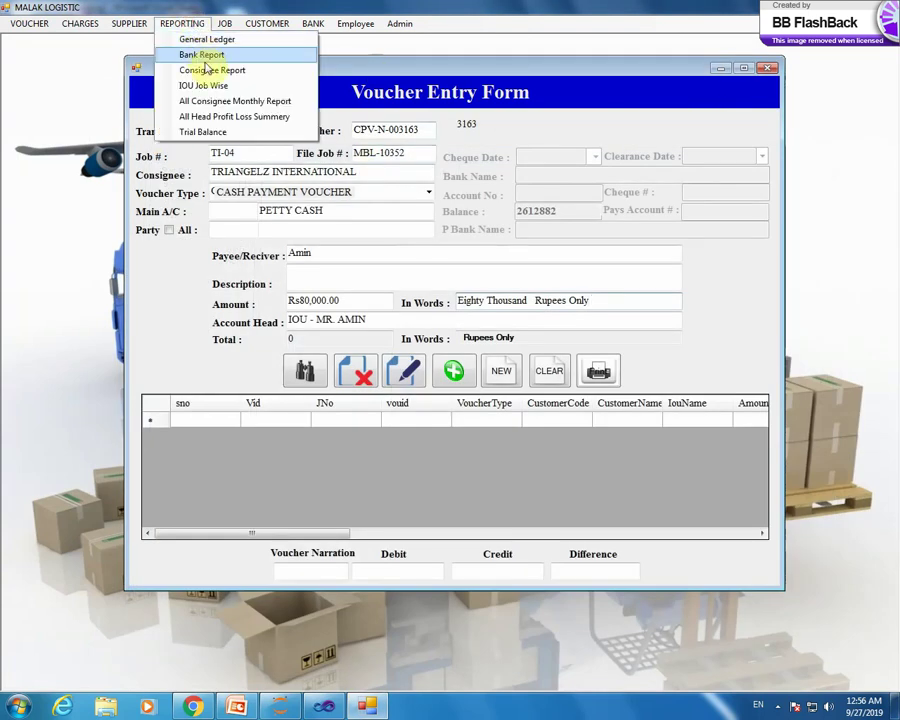
click(205, 55)
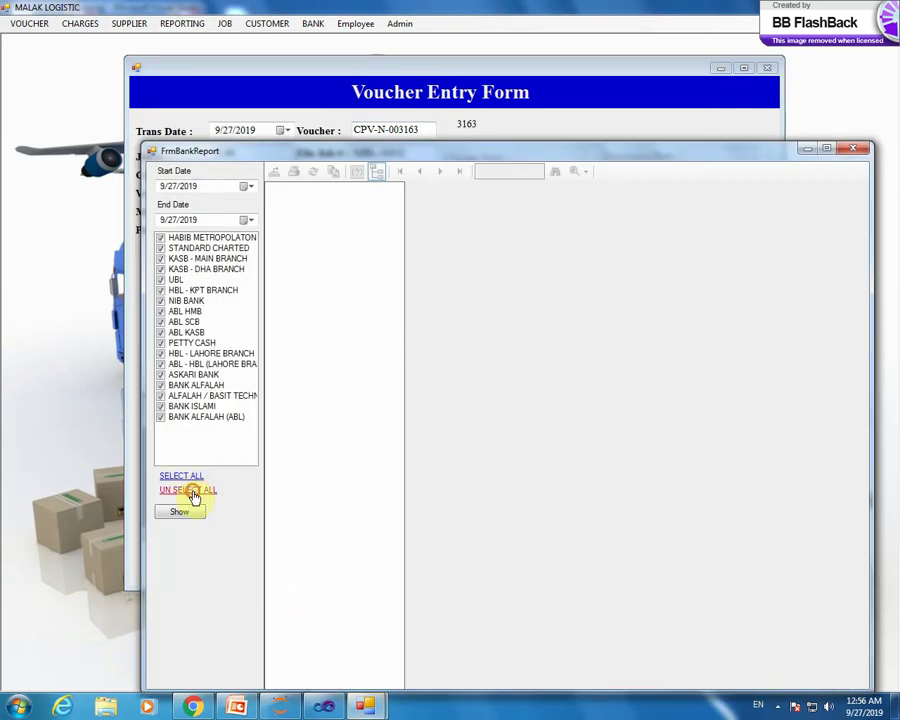
click(164, 281)
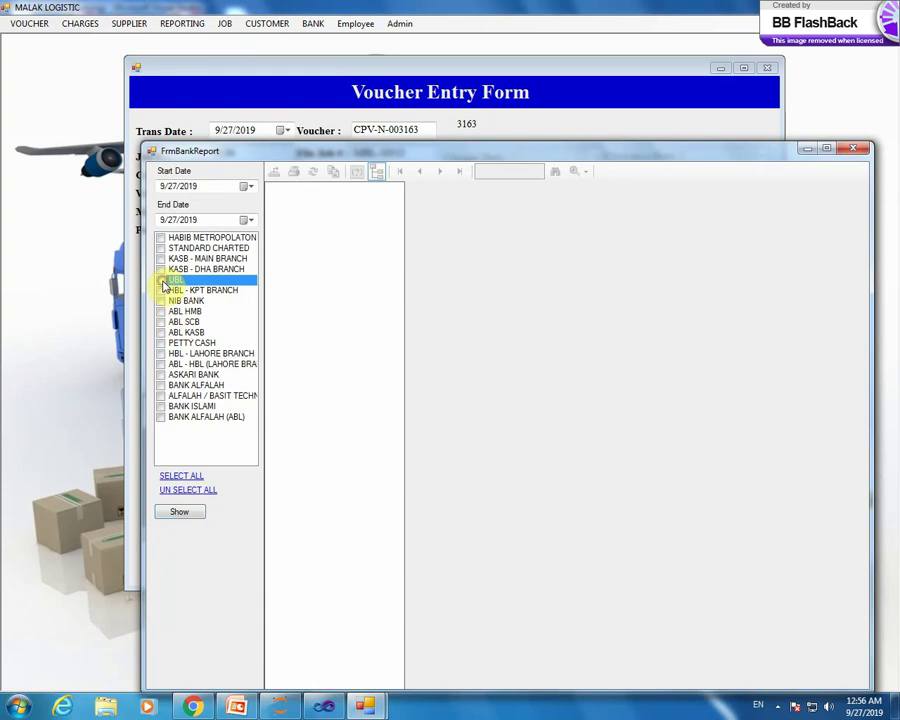
click(161, 281)
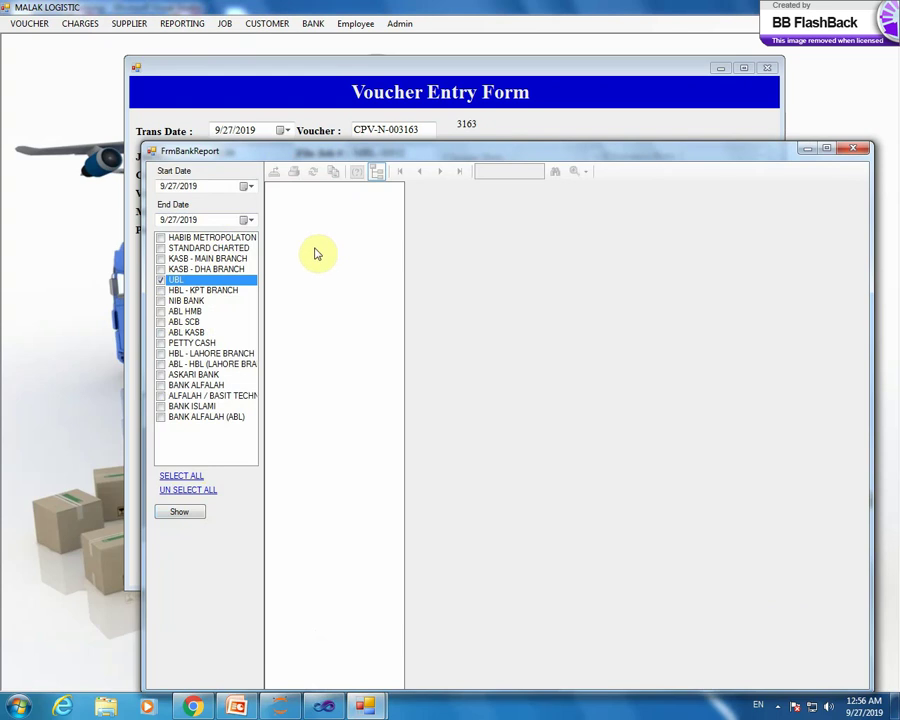
click(855, 150)
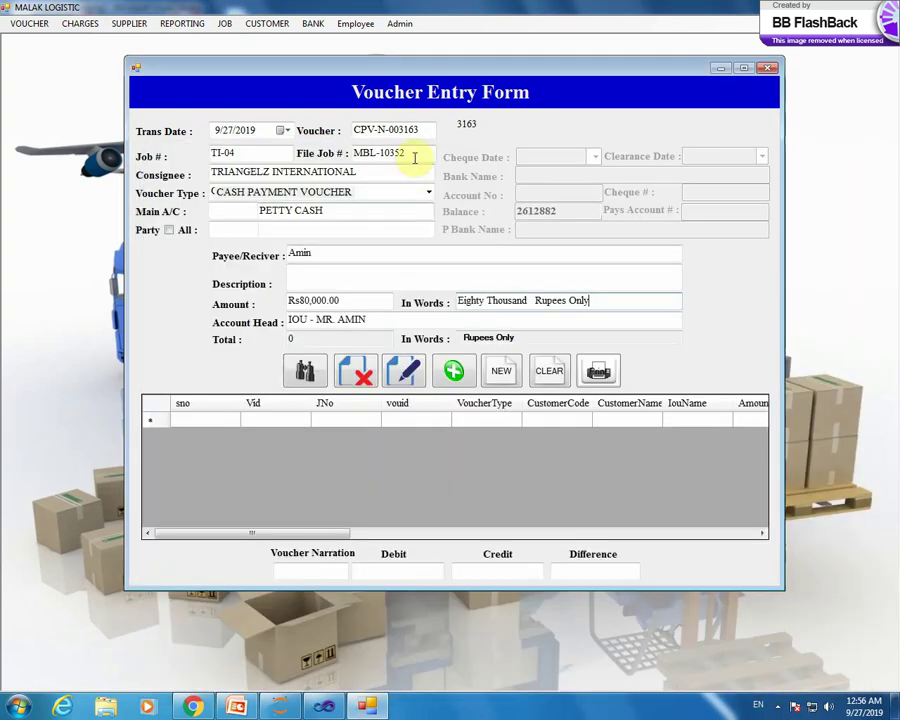
- Open the Consignee Report and add AFCON and CAPITAL SYSTEM as consignees
click(182, 24)
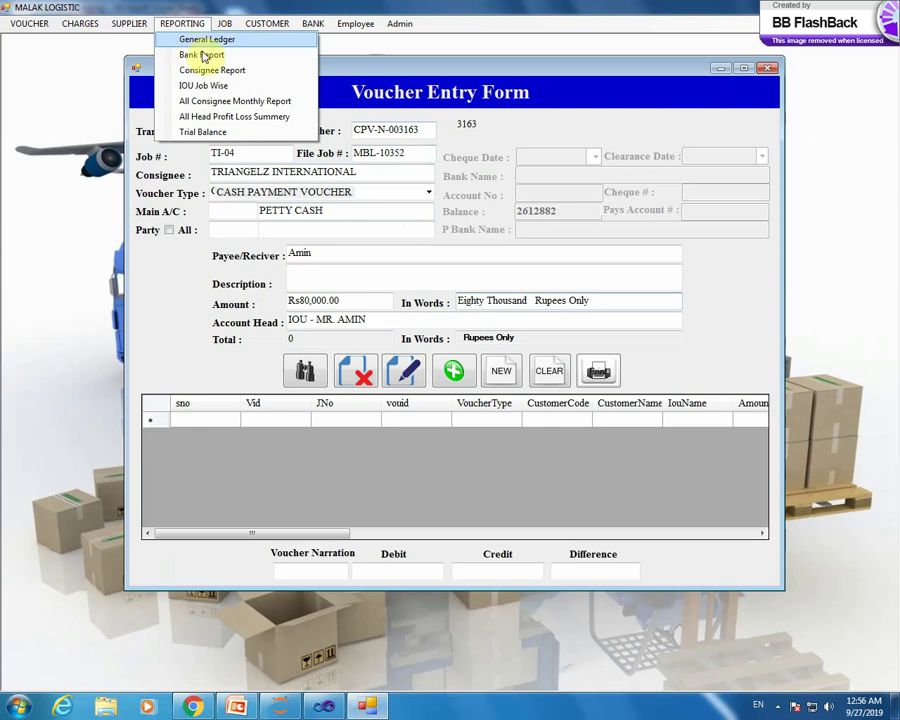
click(244, 70)
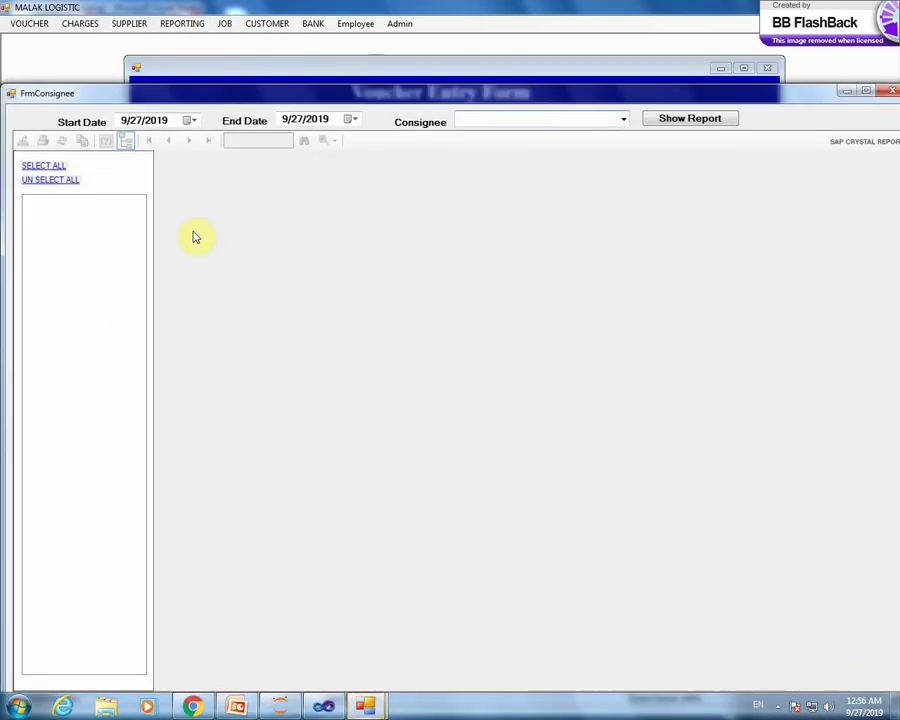
click(623, 119)
click(592, 190)
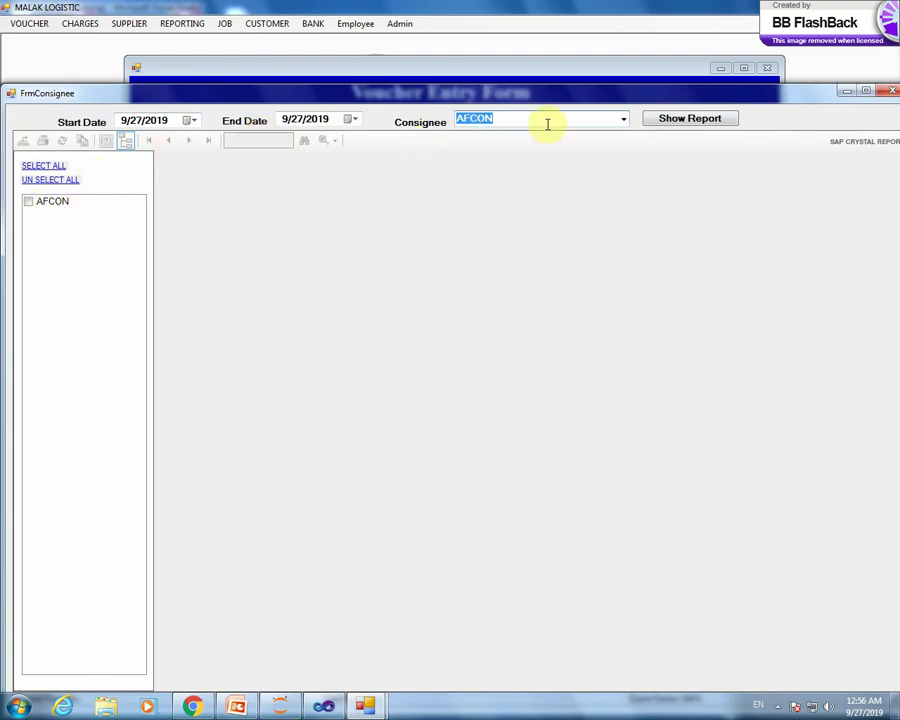
click(623, 119)
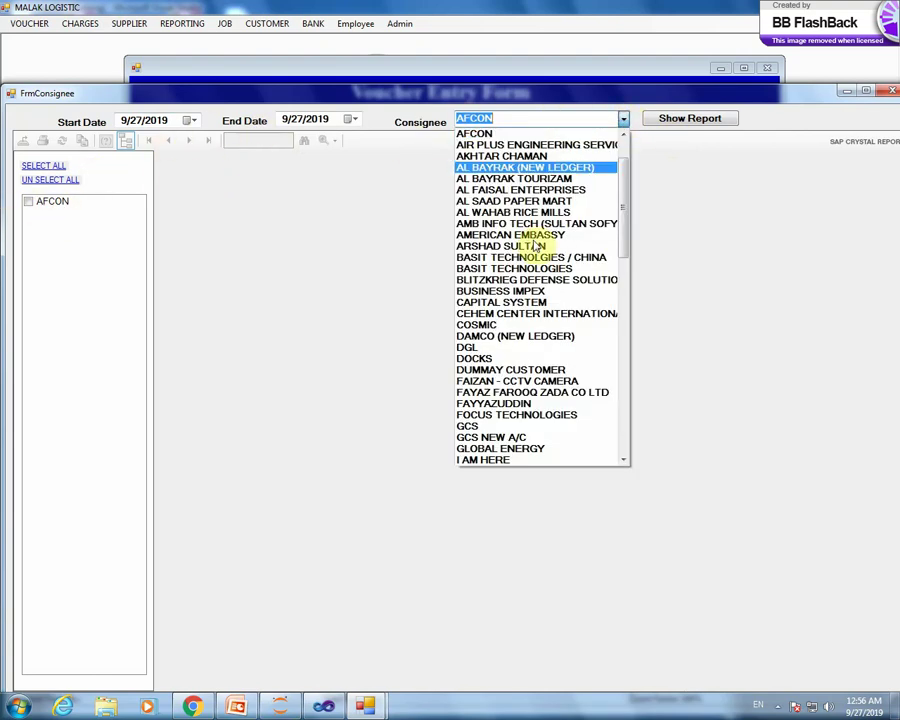
click(517, 303)
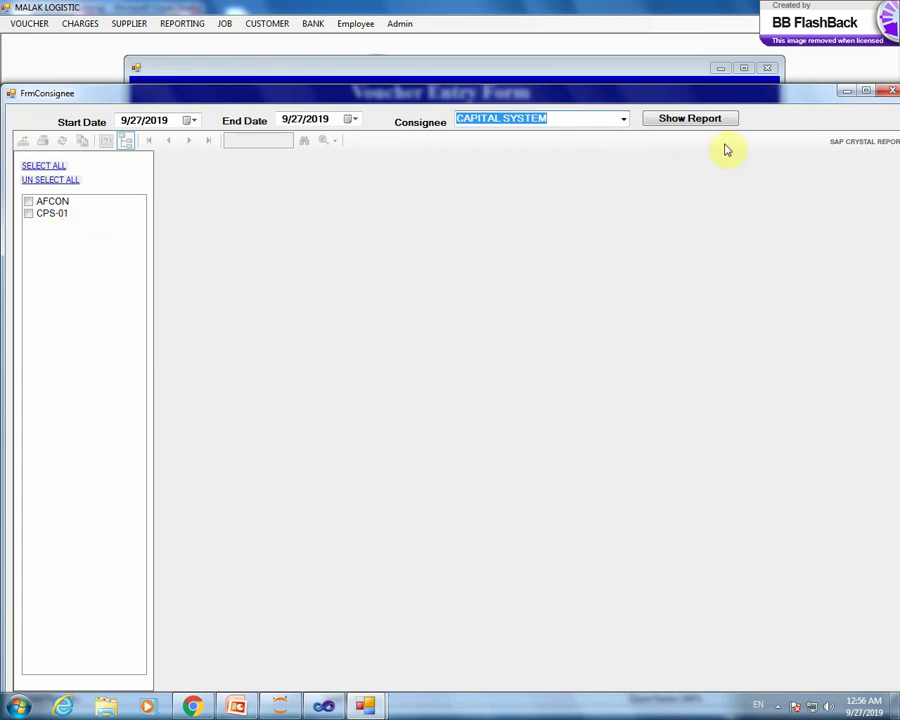
- Add ZTE, check all entries (AFCON, CPS-01, ZT-12), then close the report
click(629, 122)
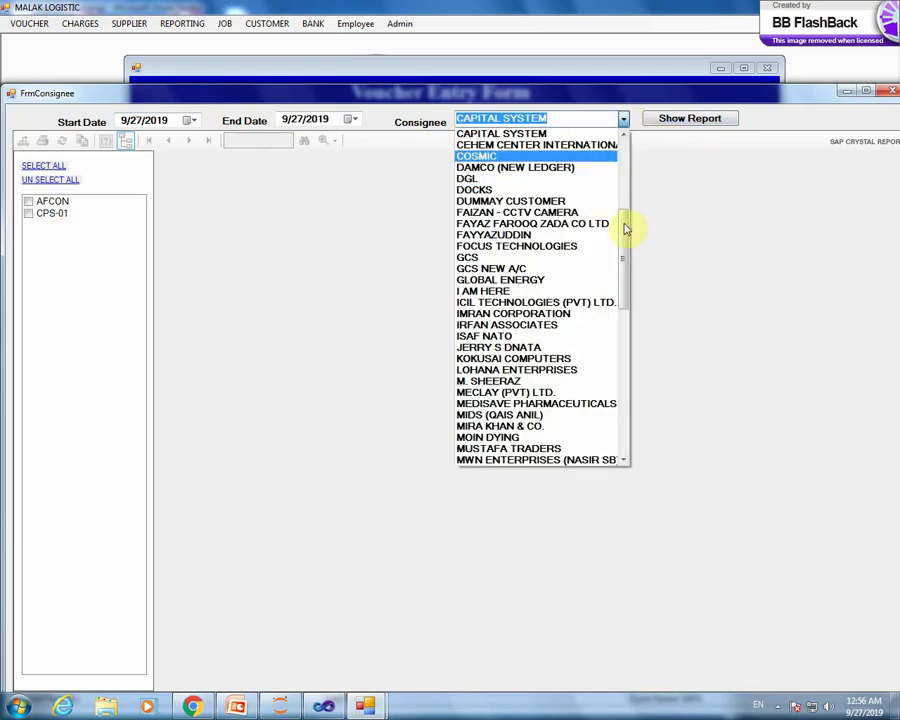
click(624, 224)
drag(624, 148, 633, 402)
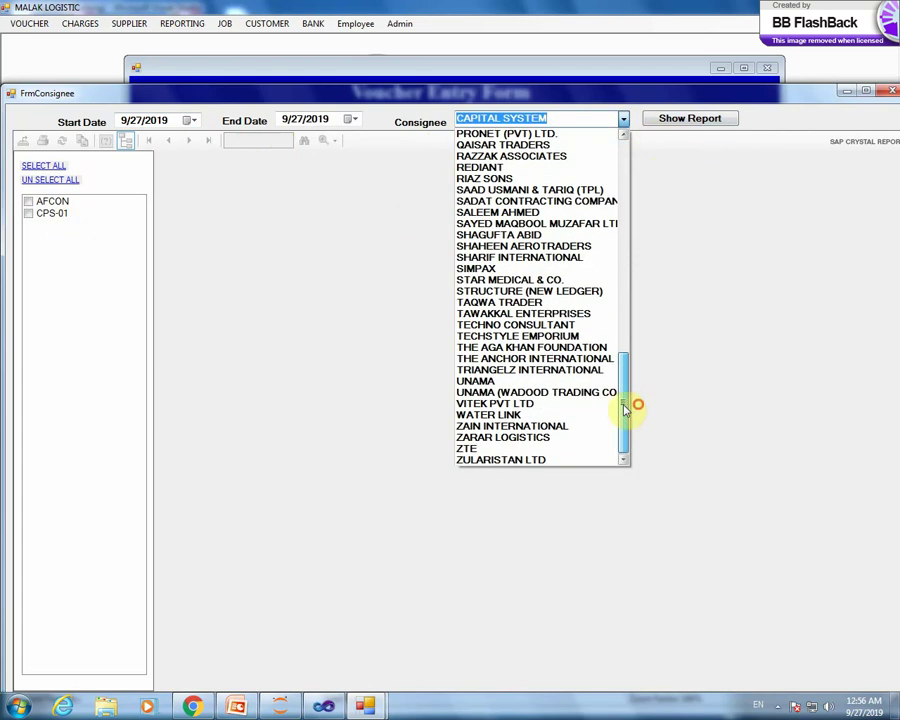
click(545, 452)
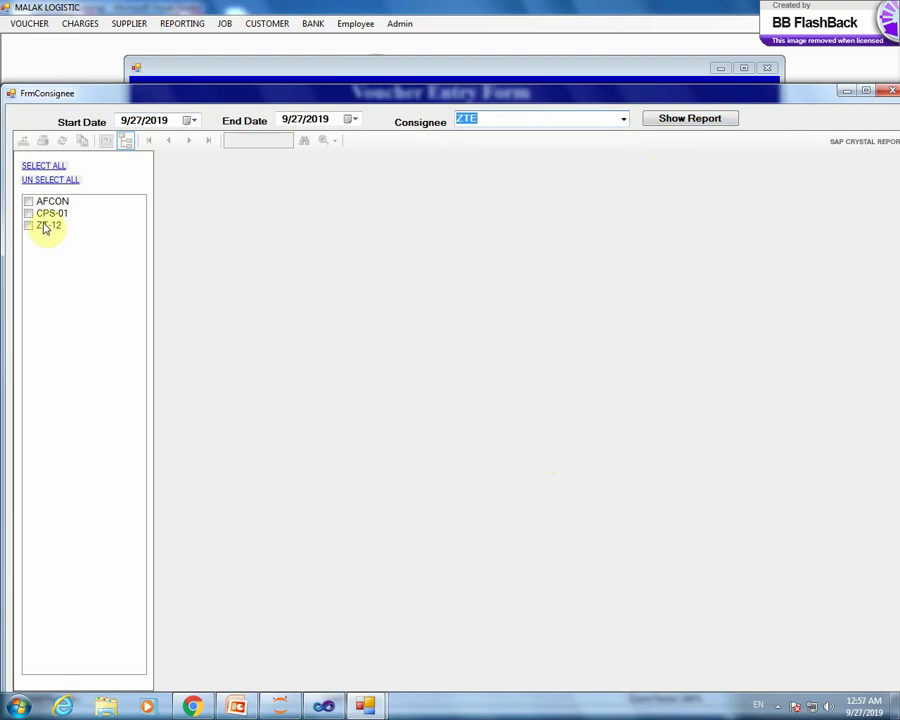
click(36, 168)
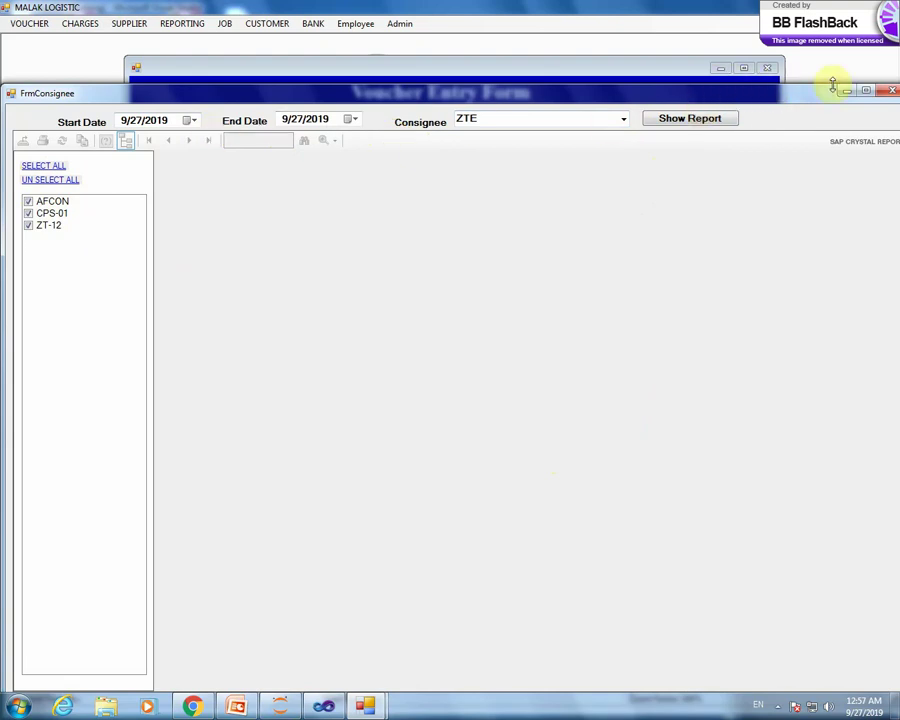
drag(808, 103, 783, 88)
click(792, 88)
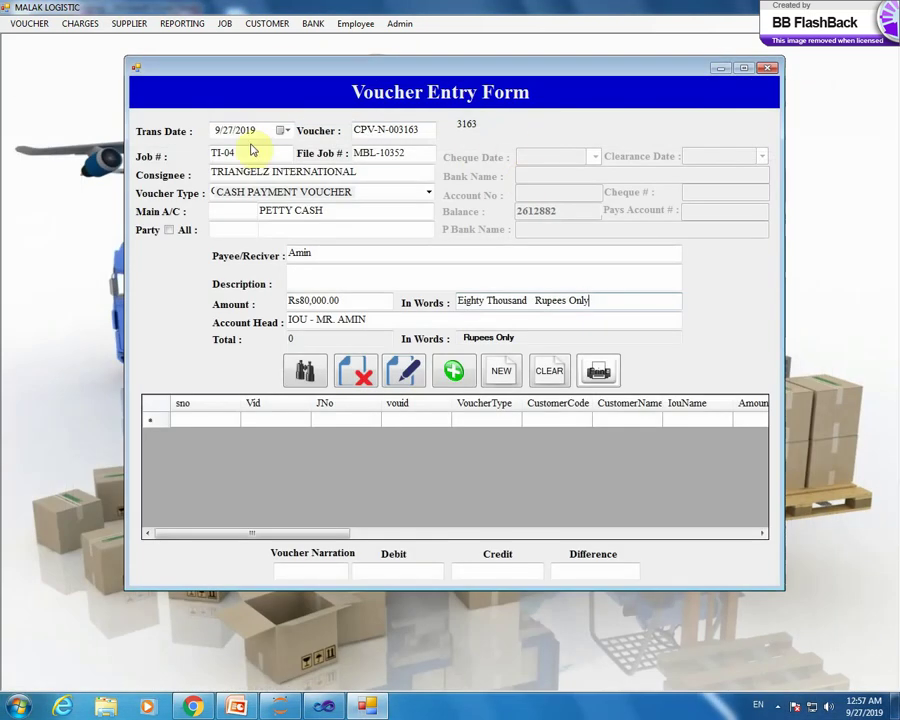
click(182, 23)
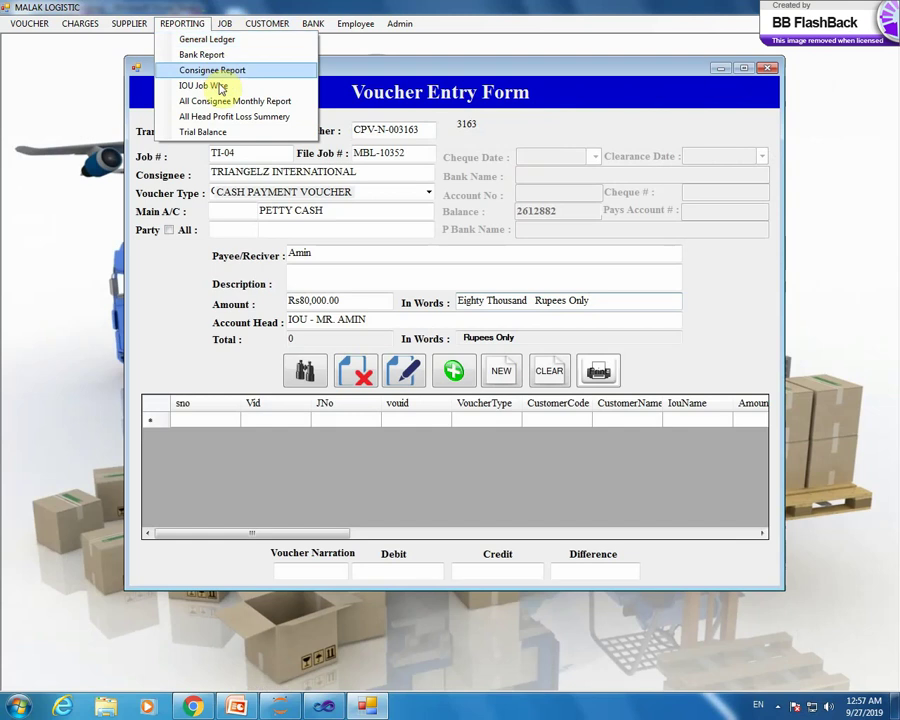
click(251, 88)
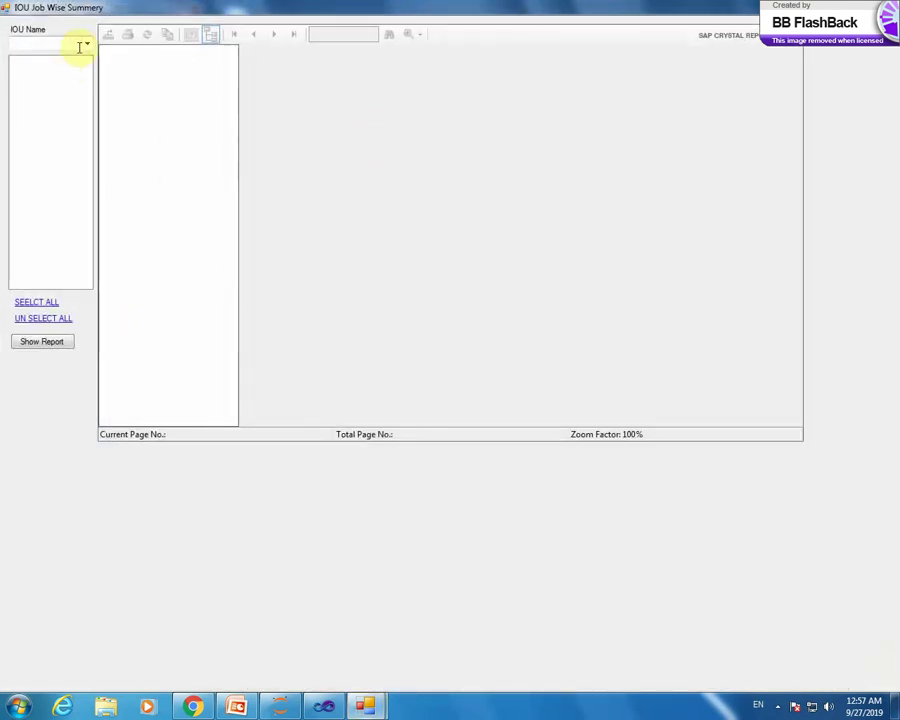
click(86, 43)
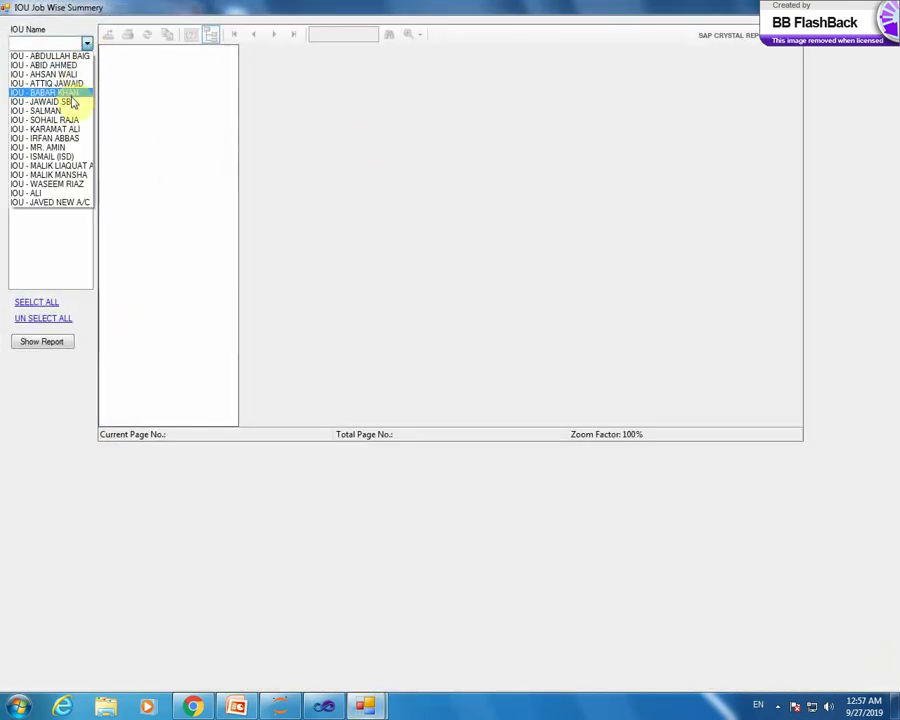
click(70, 110)
click(89, 45)
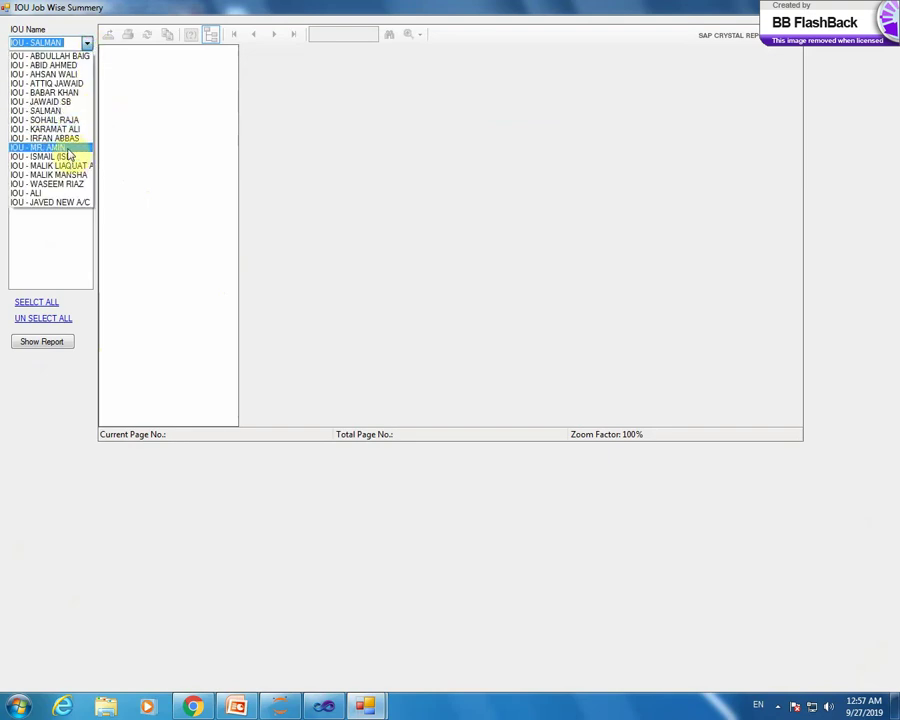
click(70, 64)
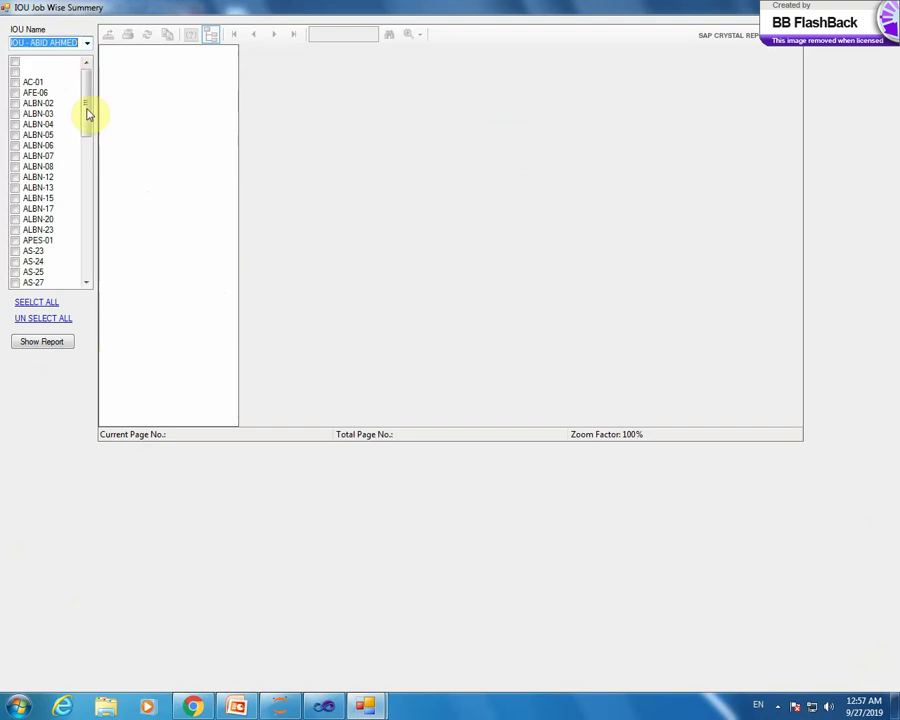
mouse_move(86, 94)
mouse_down()
mouse_move(98, 237)
mouse_move(86, 203)
mouse_move(85, 72)
mouse_up()
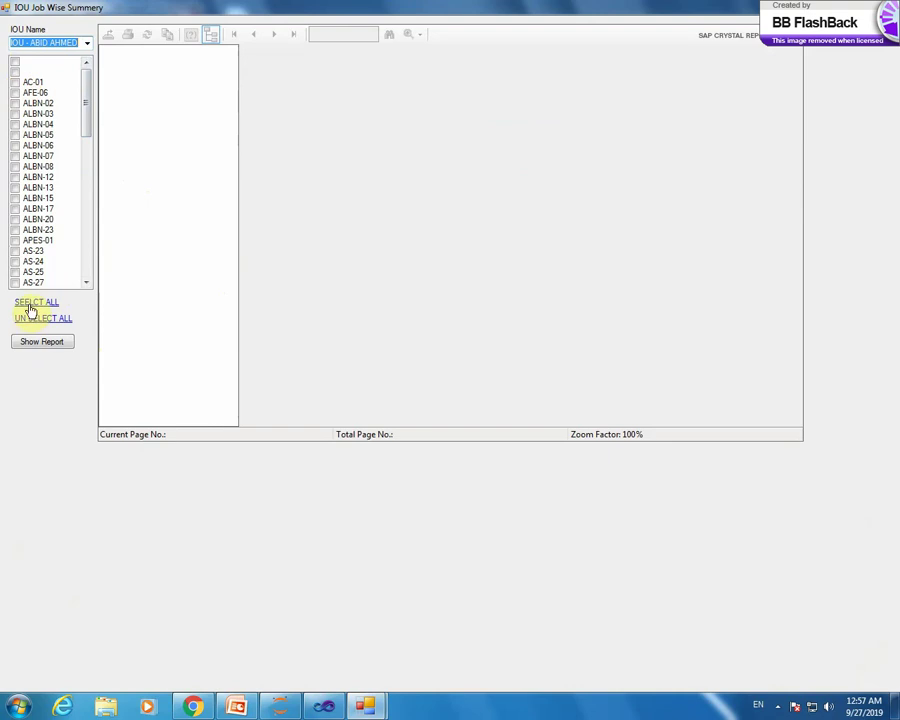
click(30, 305)
click(15, 74)
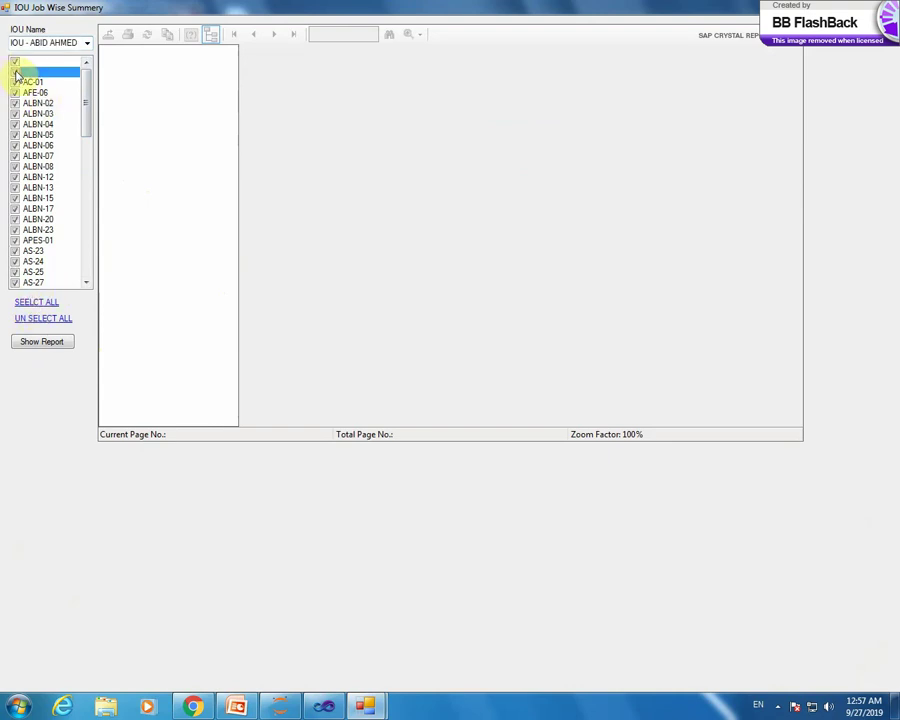
click(14, 65)
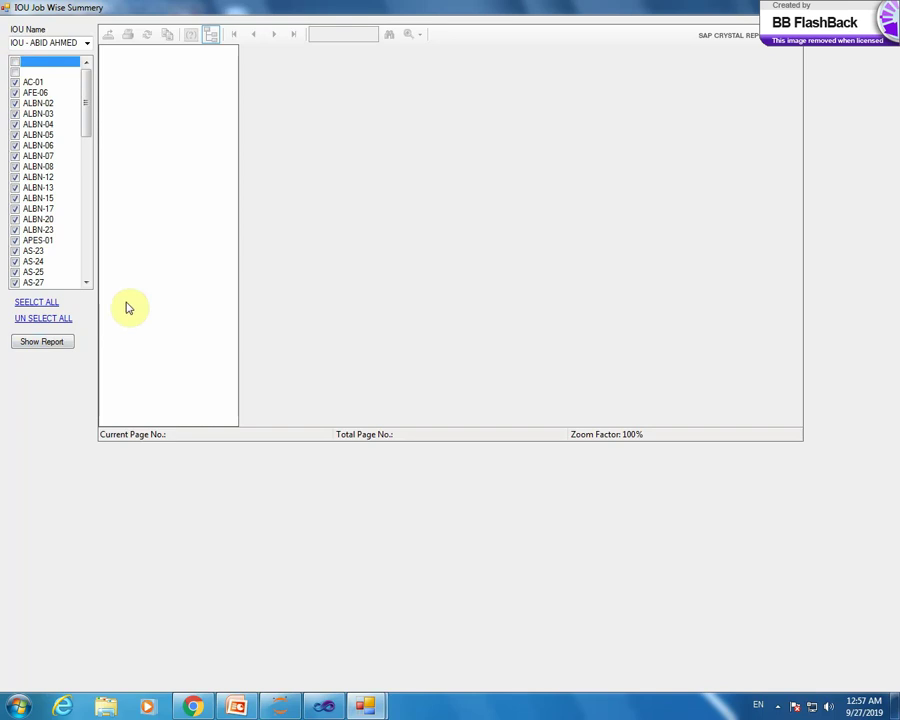
click(55, 344)
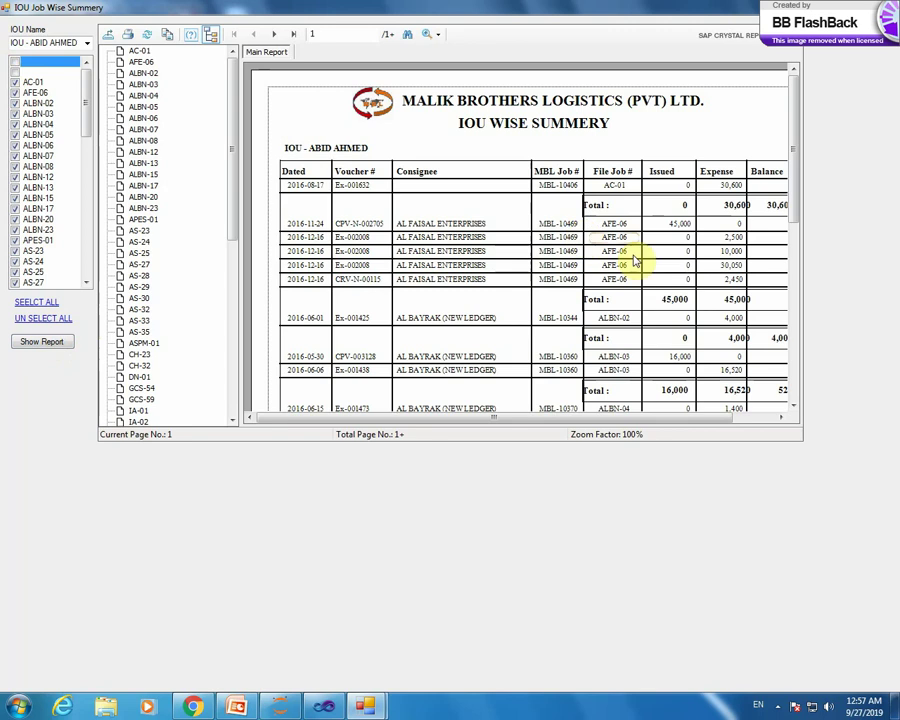
mouse_move(790, 152)
mouse_down()
mouse_move(790, 346)
mouse_move(794, 128)
mouse_up()
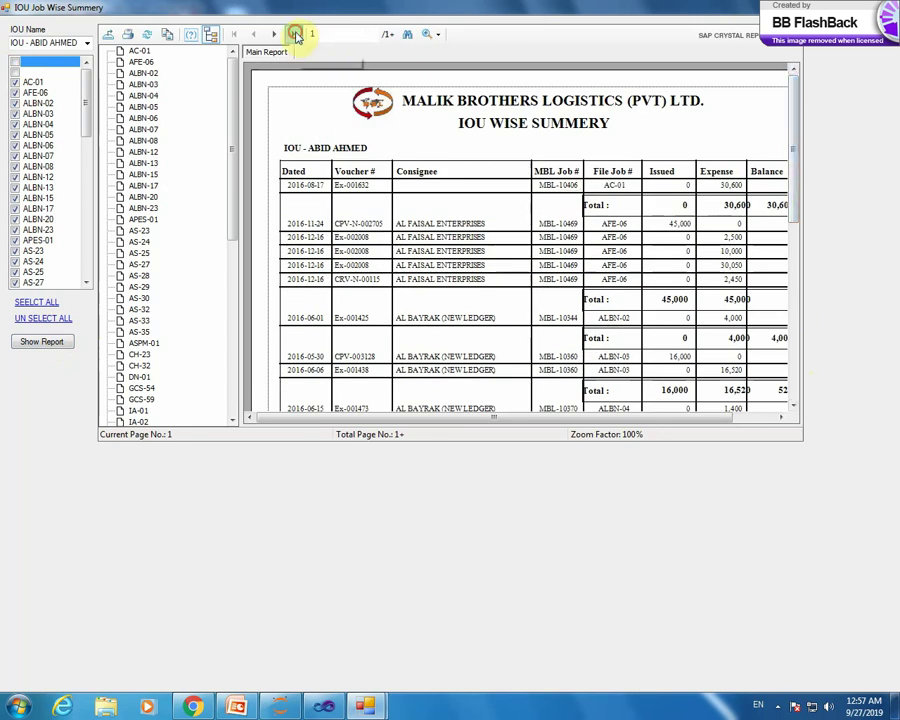
click(293, 34)
drag(488, 416, 578, 416)
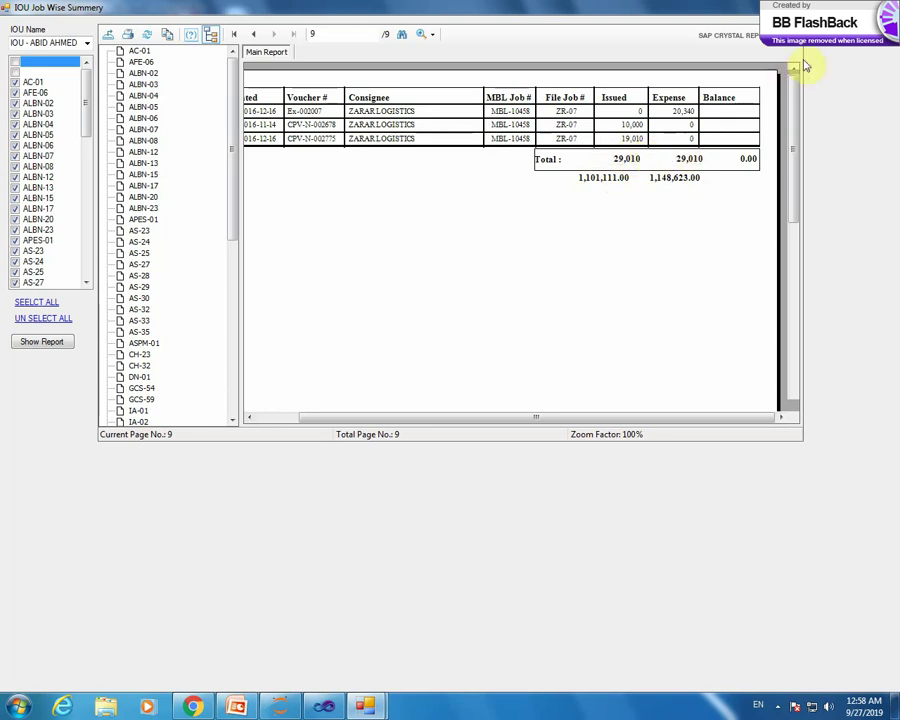
click(888, 7)
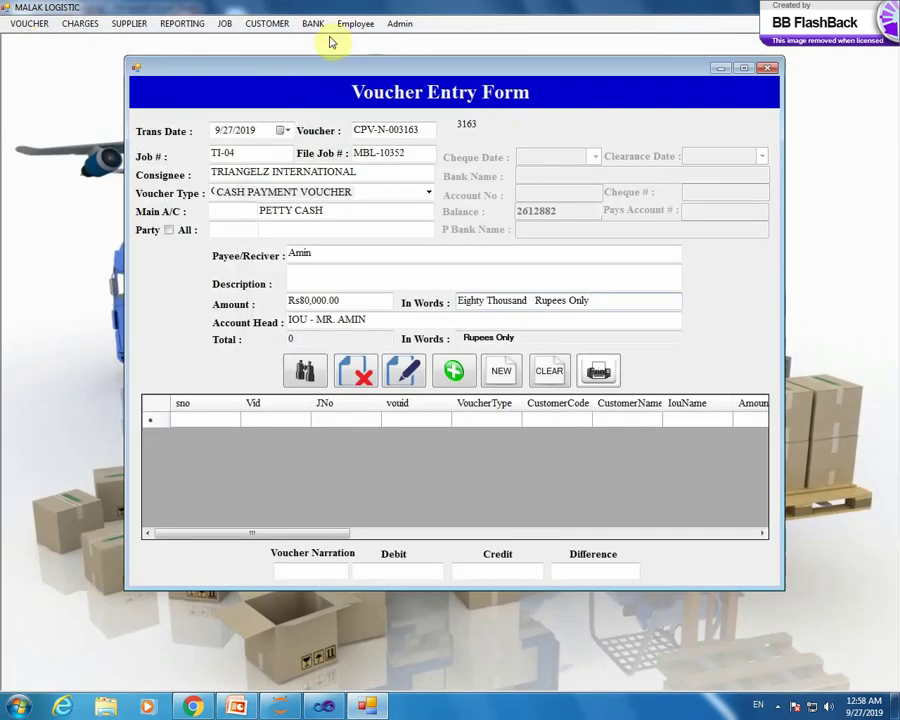
click(224, 24)
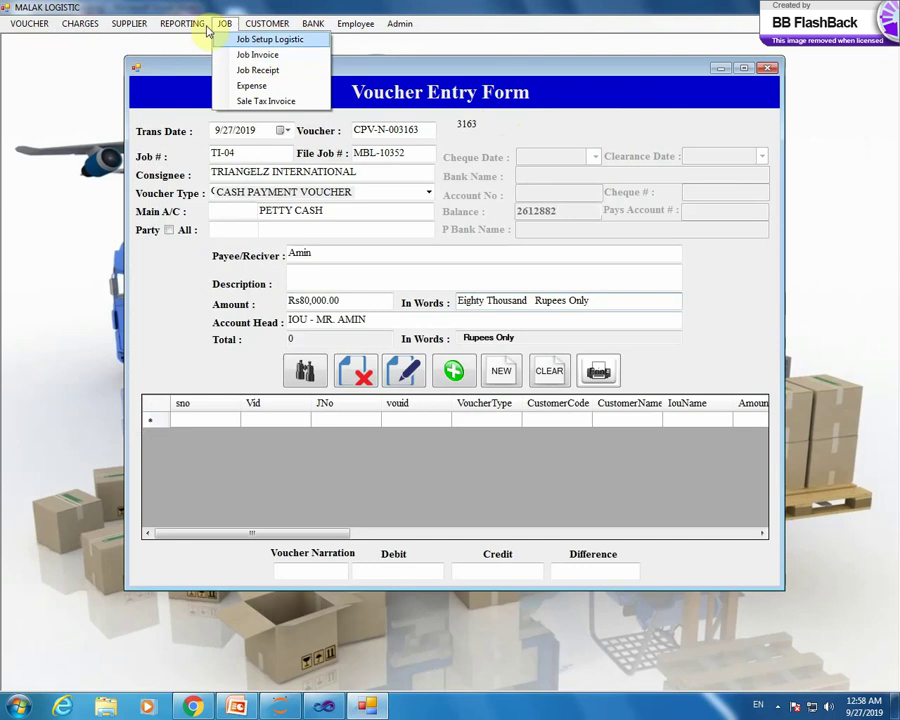
mouse_move(184, 24)
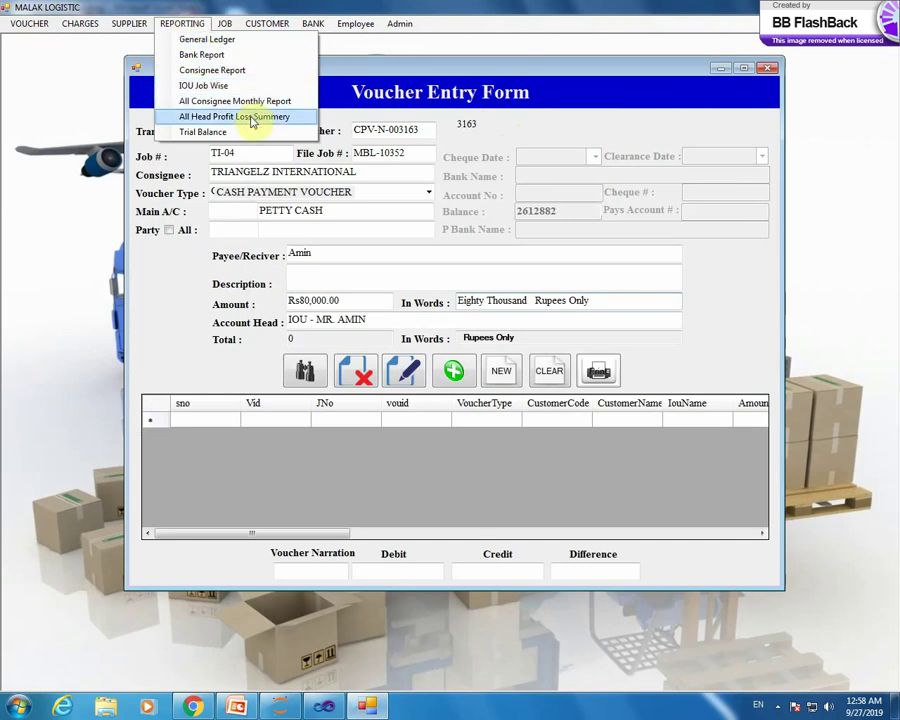
click(252, 117)
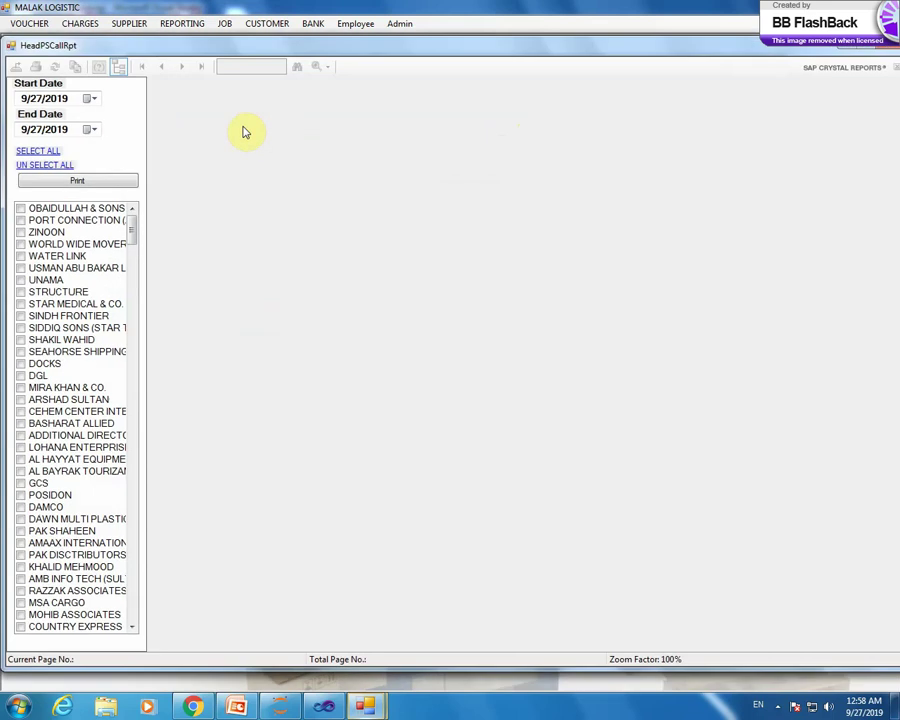
drag(131, 230, 8, 231)
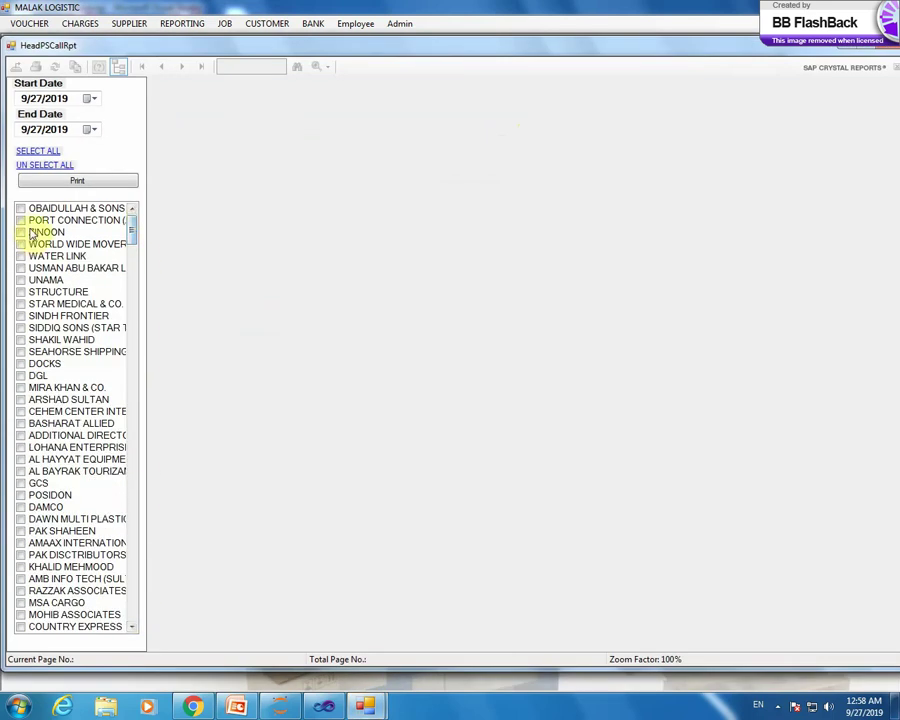
click(40, 152)
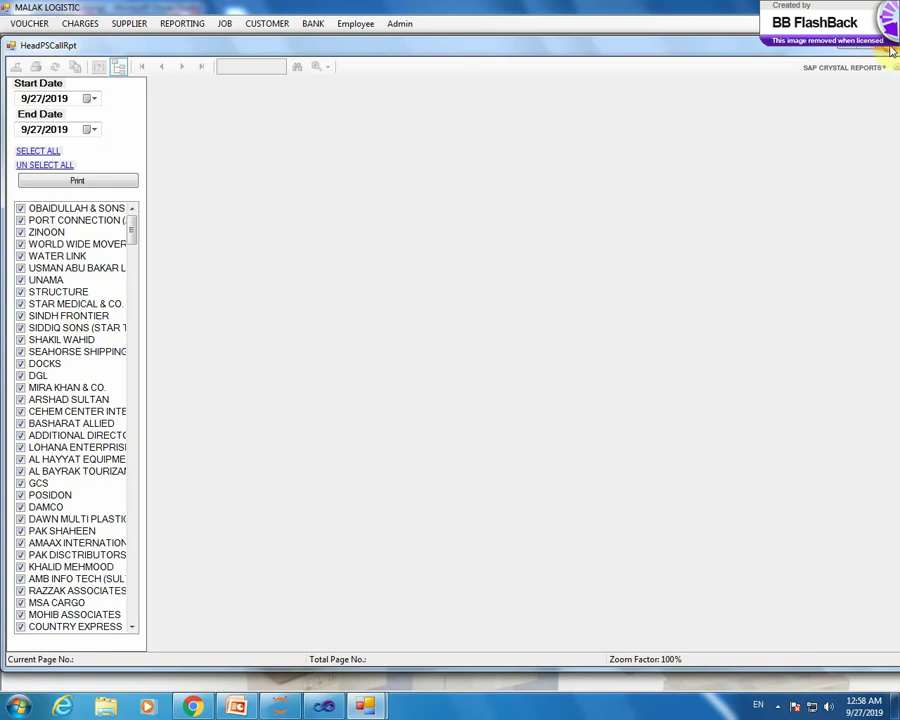
click(891, 47)
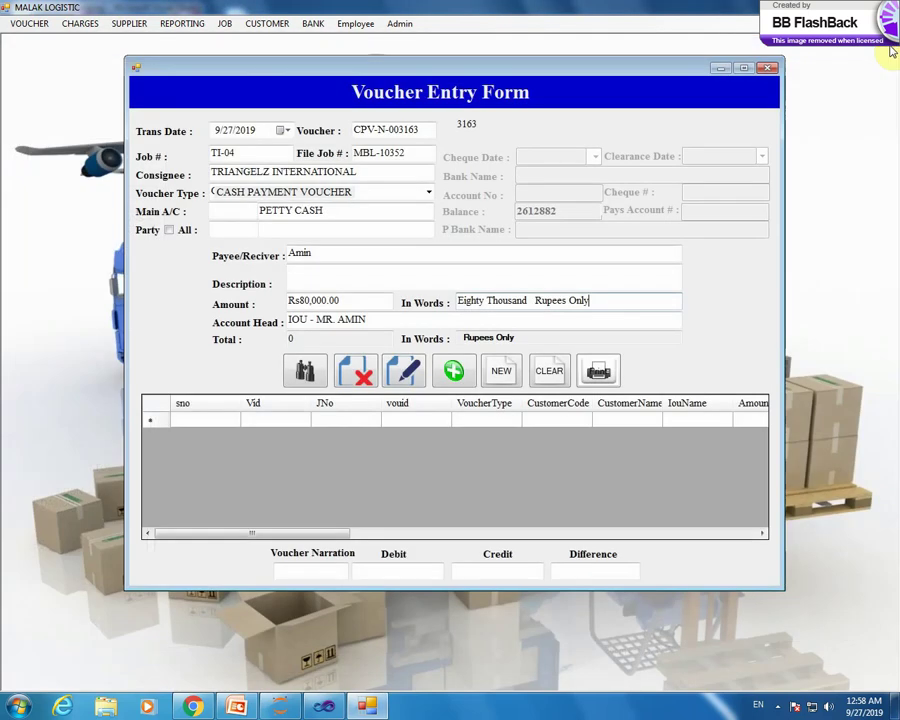
- Open the Trial Balance report and close it again
click(184, 24)
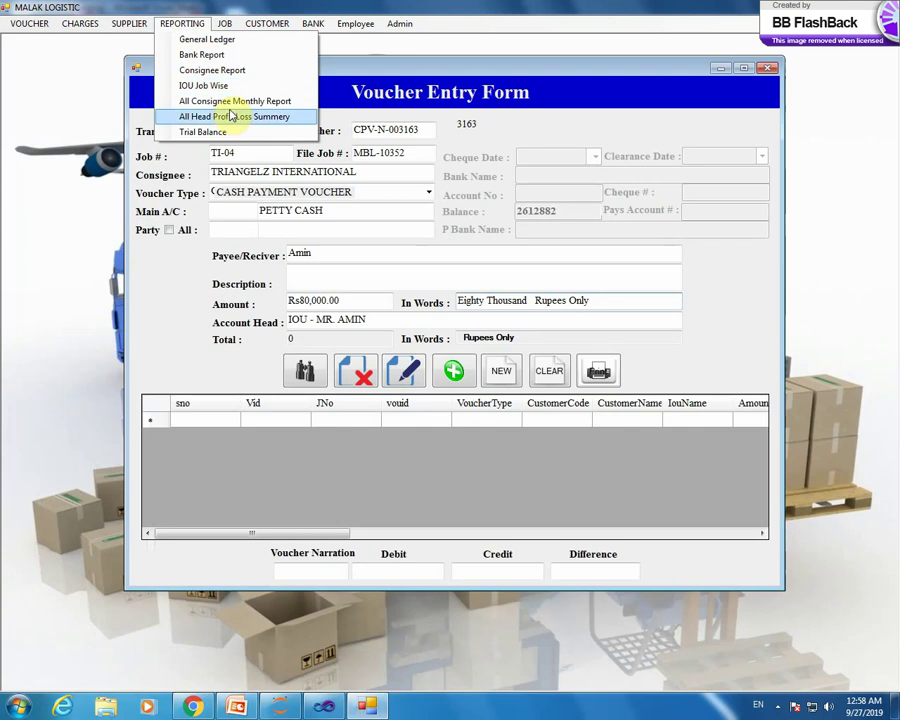
click(203, 132)
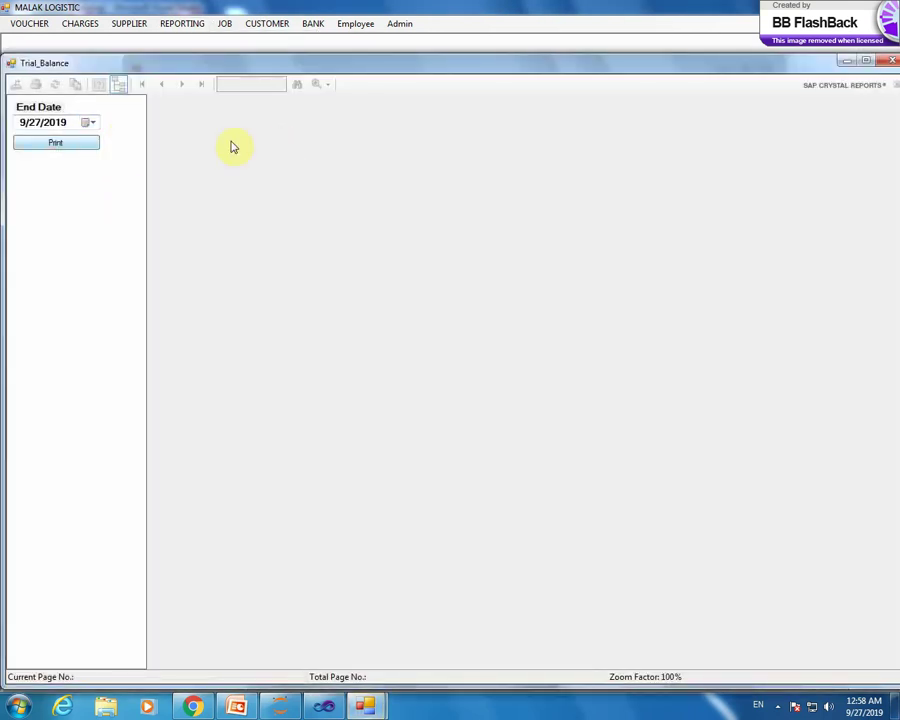
drag(802, 66, 737, 72)
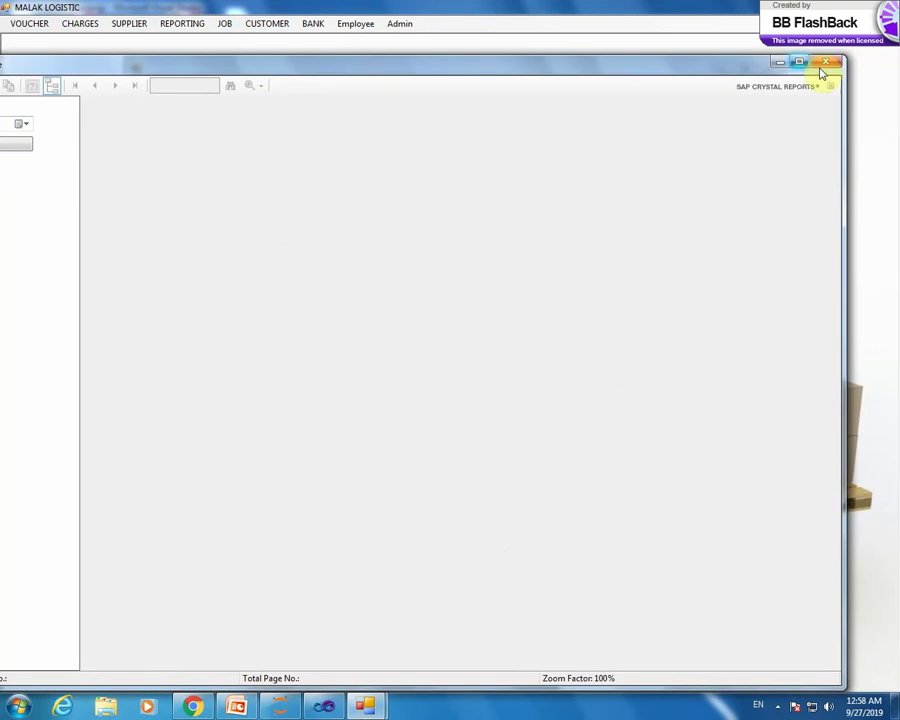
click(827, 63)
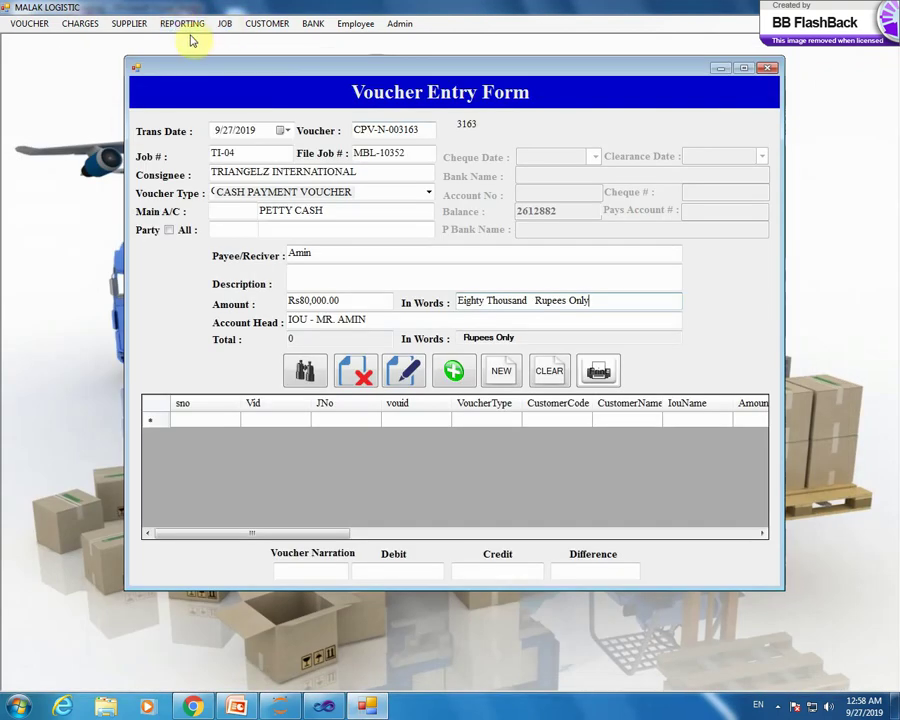
- Browse the JOB, CUSTOMER and BANK menus, then open Employee > Salary
click(183, 23)
click(226, 24)
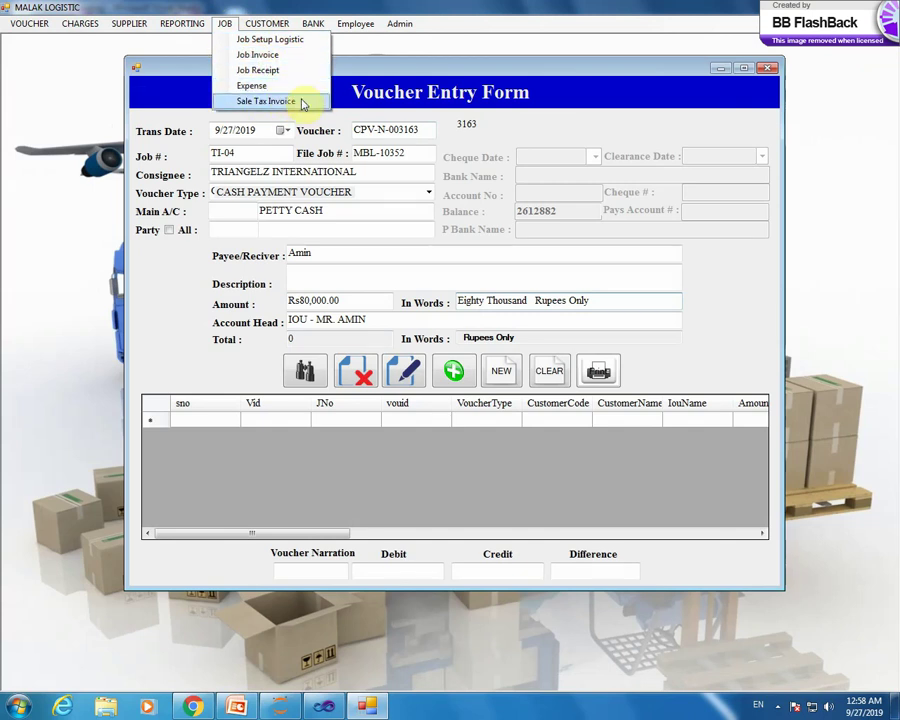
mouse_move(267, 24)
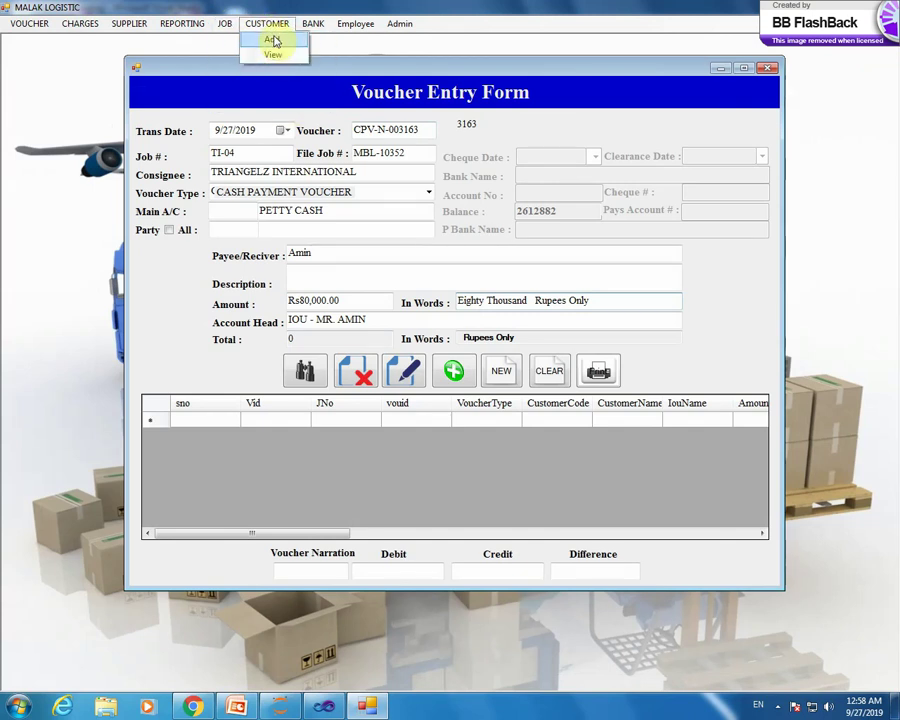
mouse_move(311, 24)
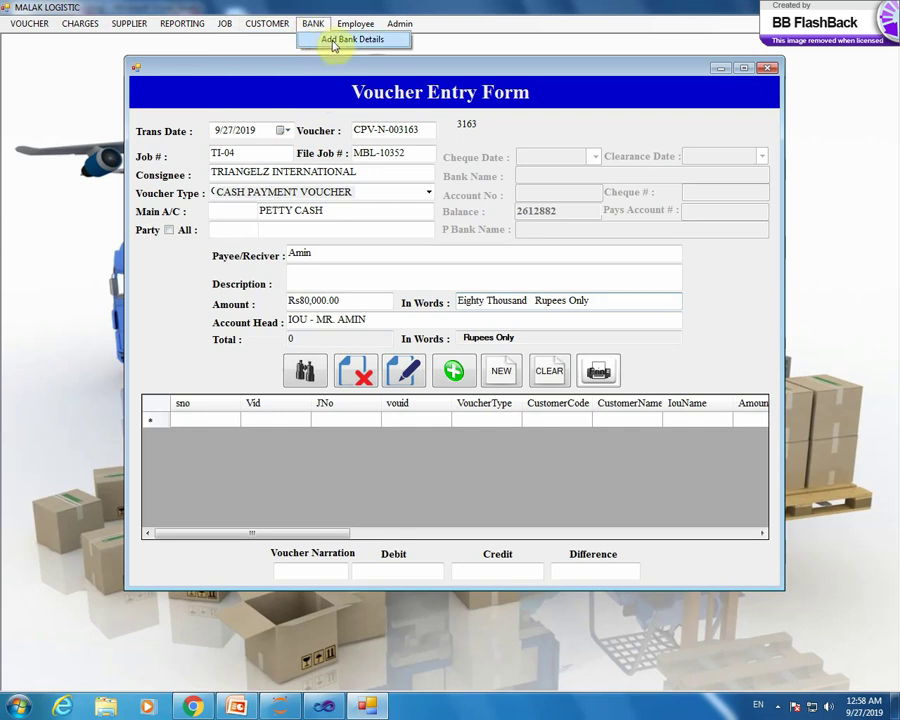
mouse_move(357, 24)
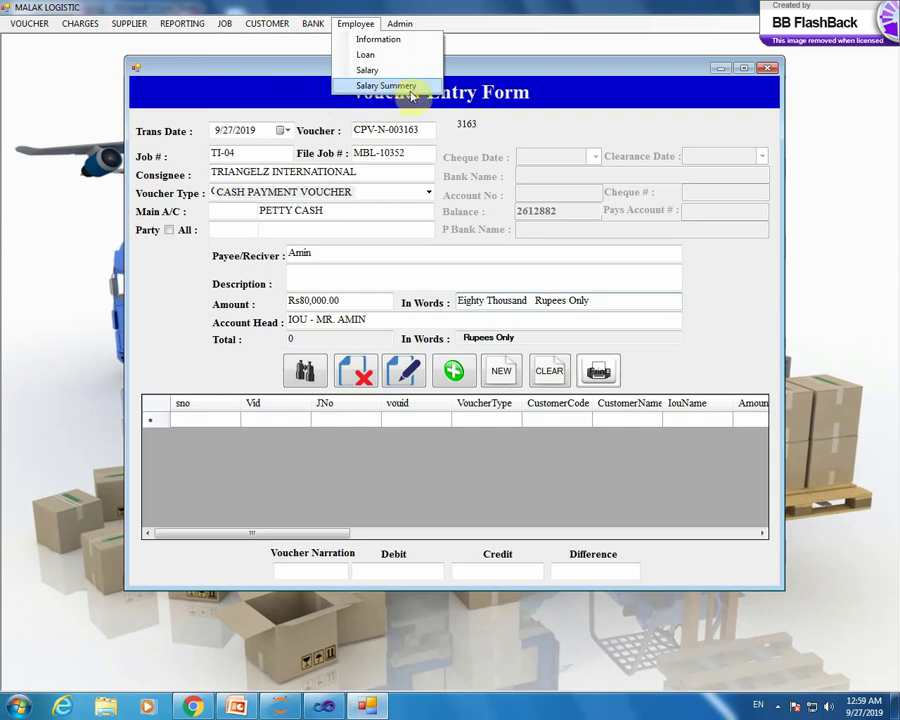
click(394, 71)
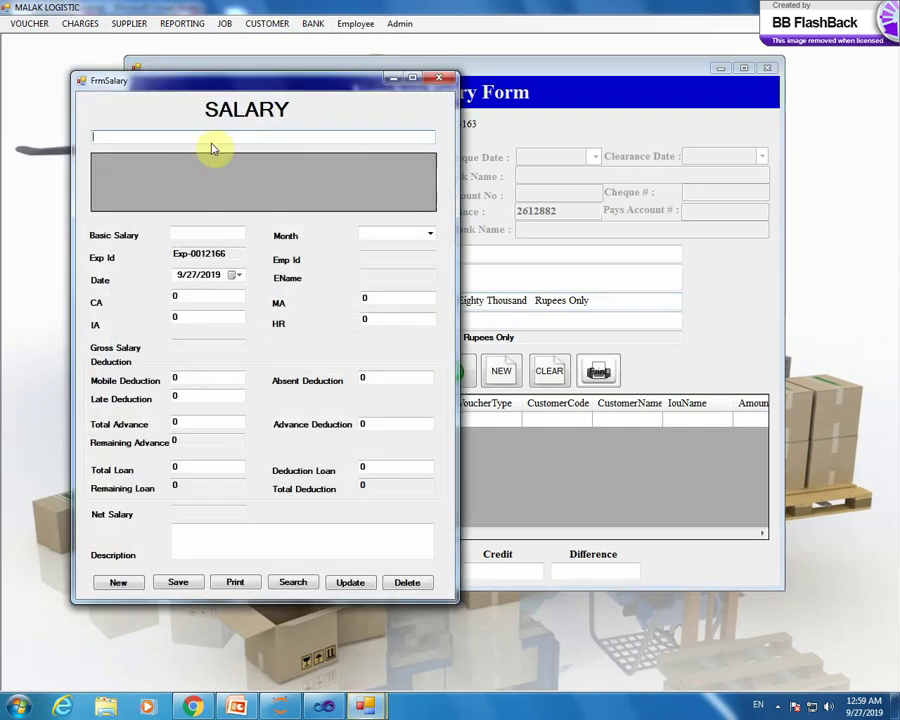